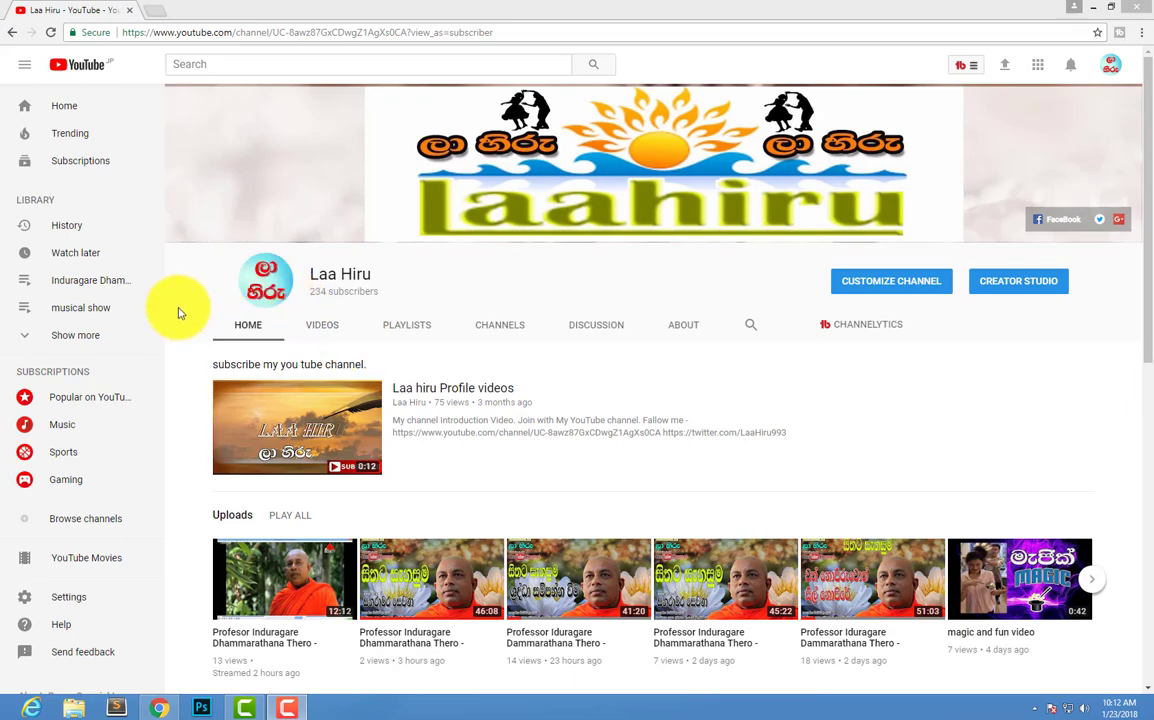
# Leave the YouTube channel page and bring up CorelDRAW's blank A4 Untitled-1 page.
pyautogui.moveTo(219, 373); pyautogui.dragTo(193, 205)
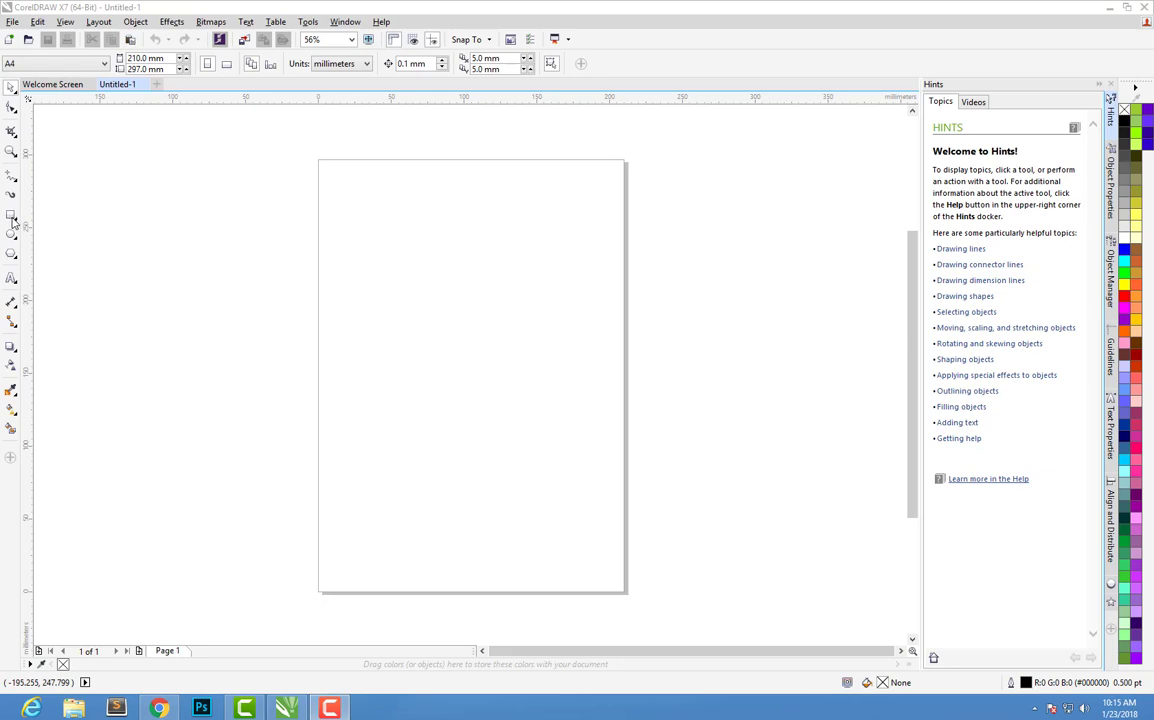
# Draw a 68.4 mm square near the top of the page and nudge it slightly down-right.
pyautogui.click(11, 215)
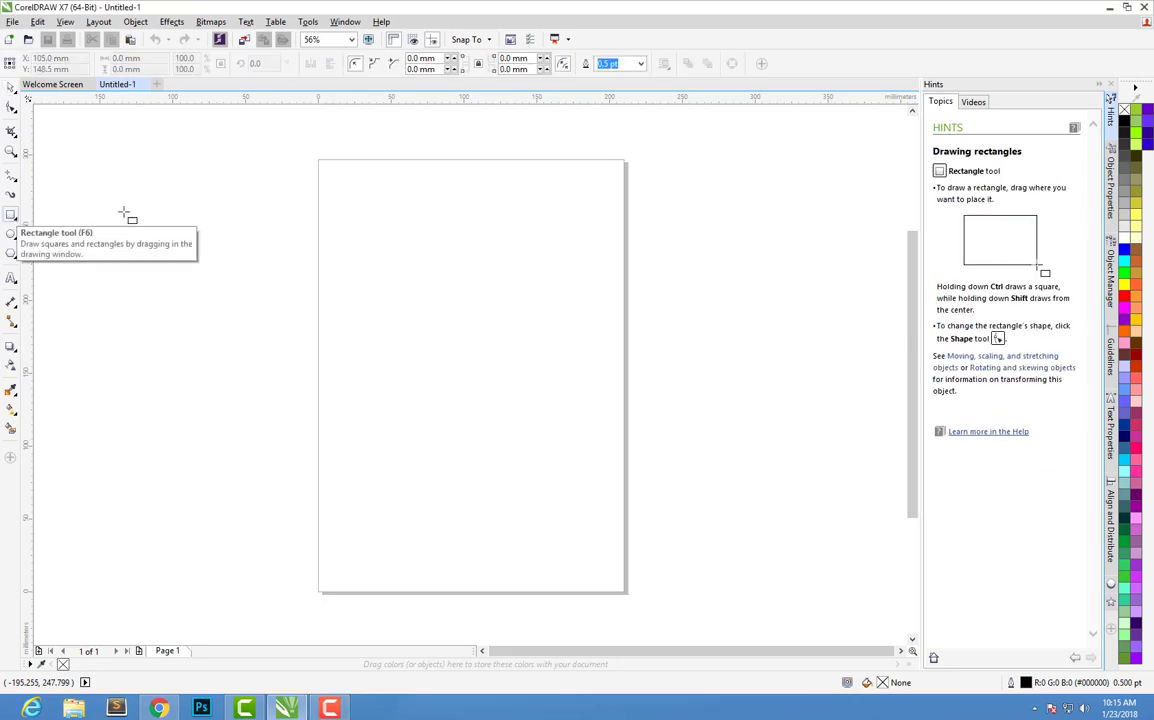
pyautogui.moveTo(347, 212); pyautogui.dragTo(418, 312)
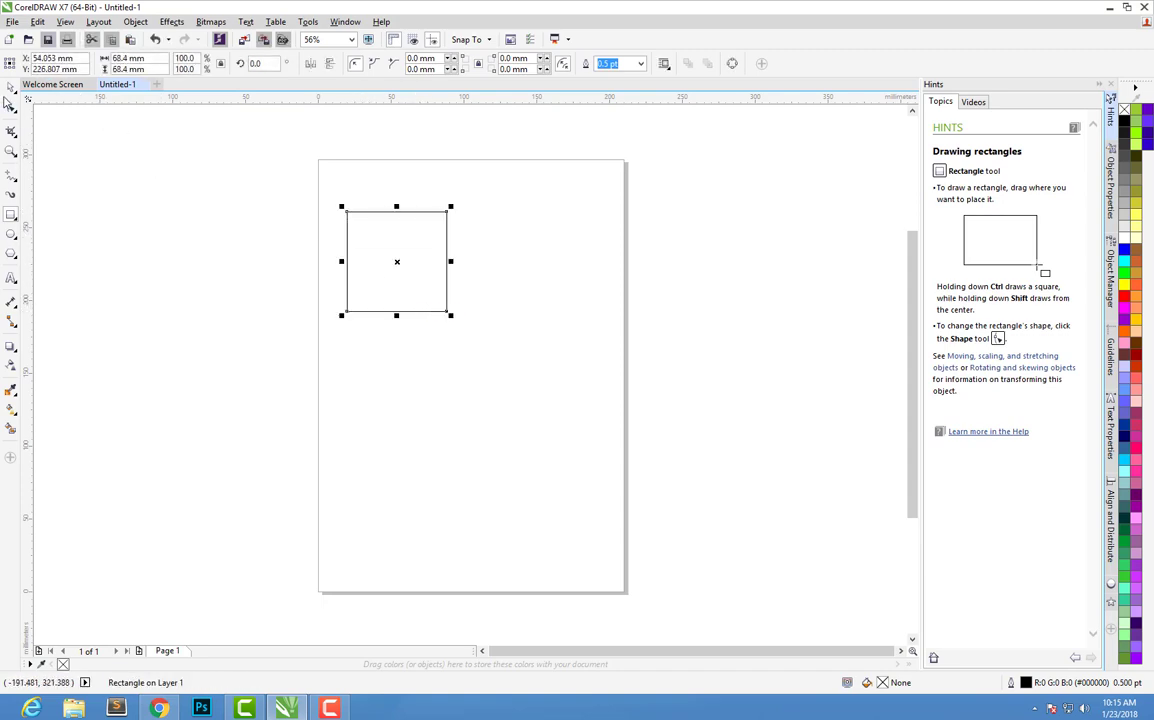
pyautogui.press('space')
pyautogui.moveTo(371, 258); pyautogui.dragTo(405, 280)
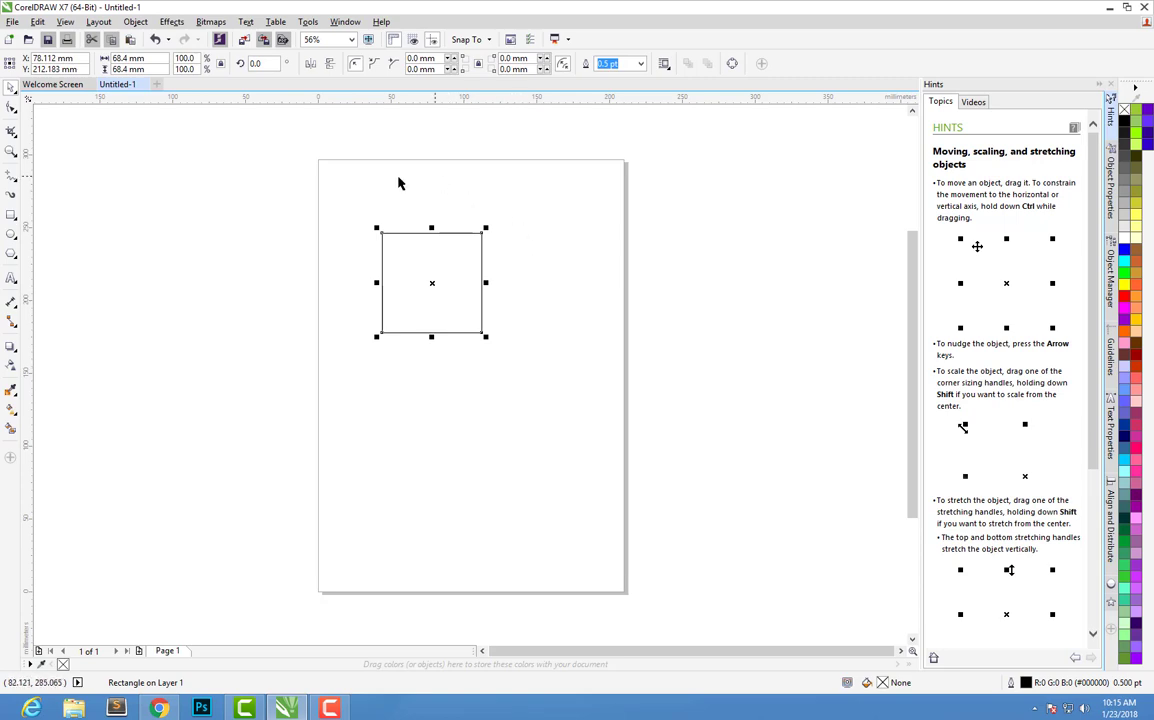
# Apply Add Perspective to the square, skew its corners into a slanted quadrilateral, and move it lower.
pyautogui.click(161, 25)
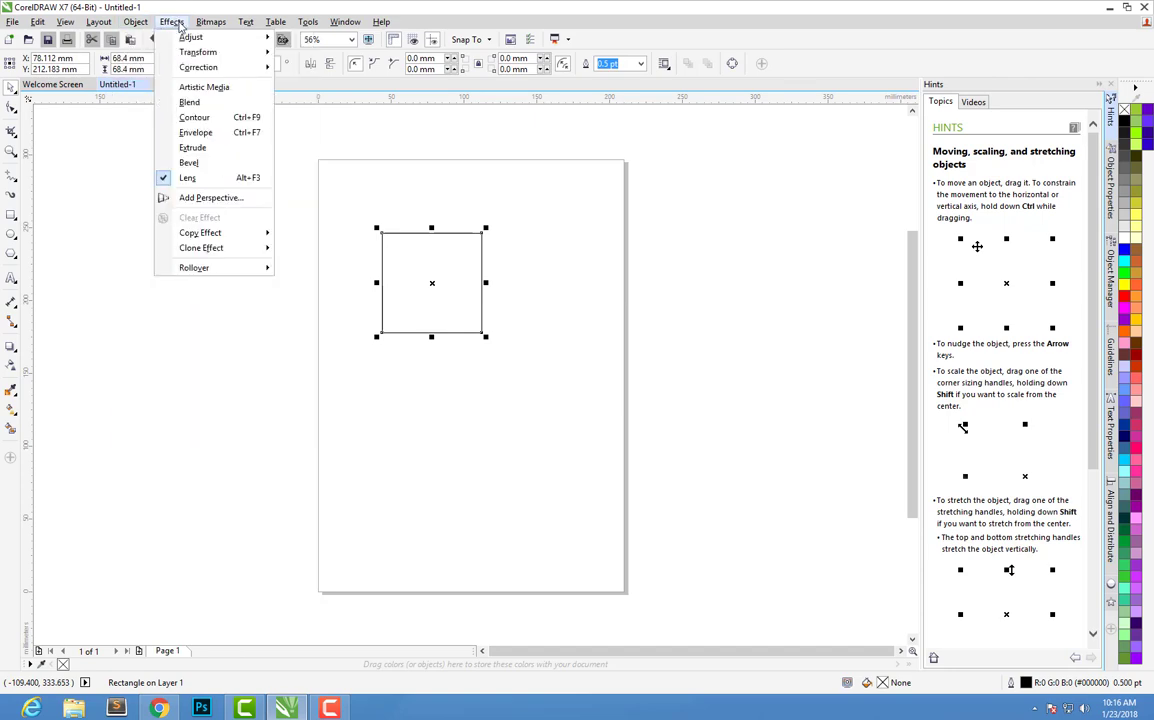
pyautogui.click(210, 199)
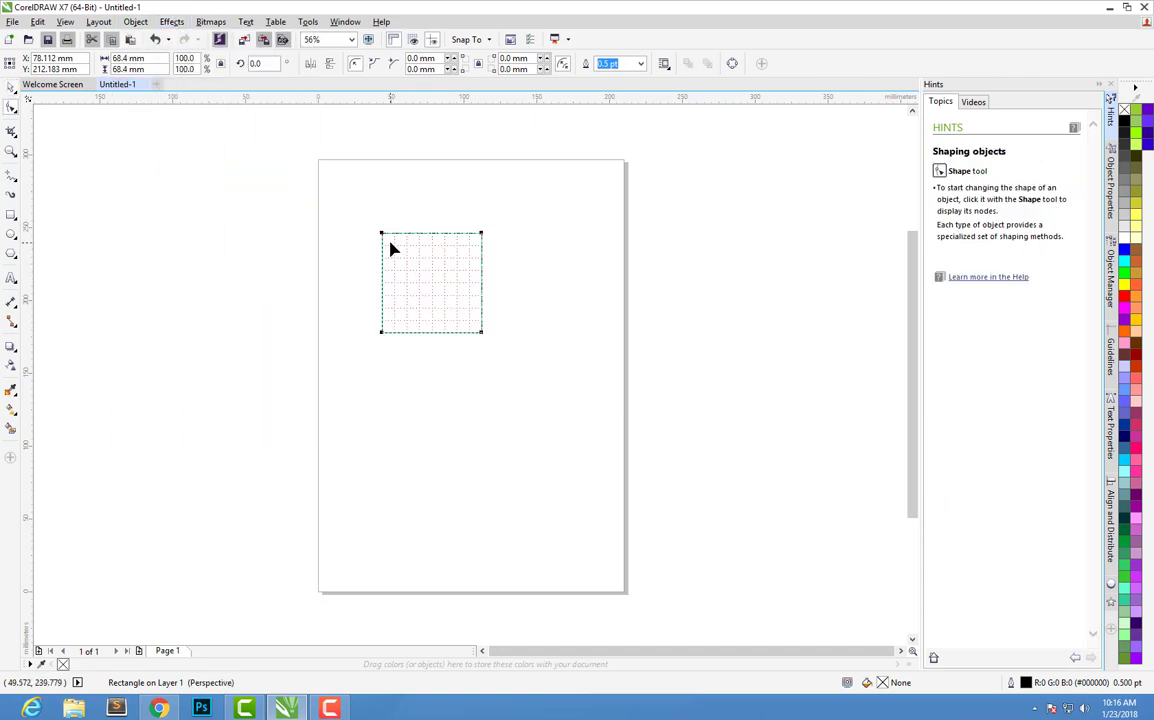
pyautogui.moveTo(381, 233); pyautogui.dragTo(396, 250)
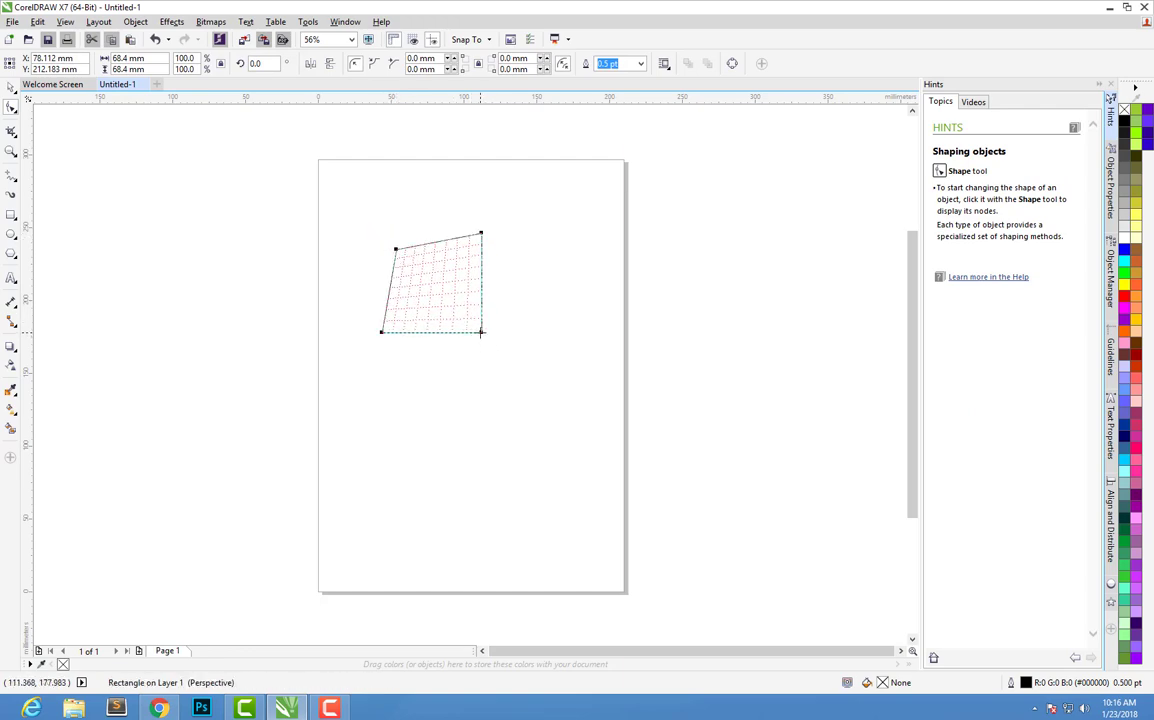
pyautogui.moveTo(481, 332); pyautogui.dragTo(461, 310)
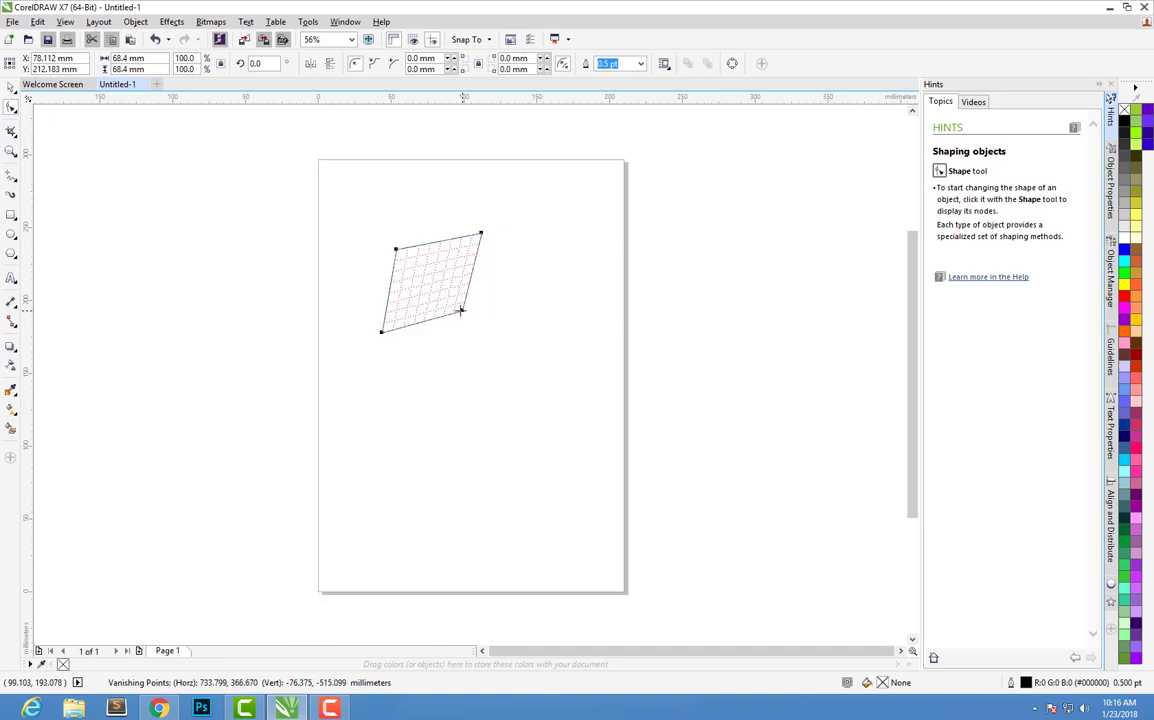
pyautogui.moveTo(395, 248); pyautogui.dragTo(399, 259)
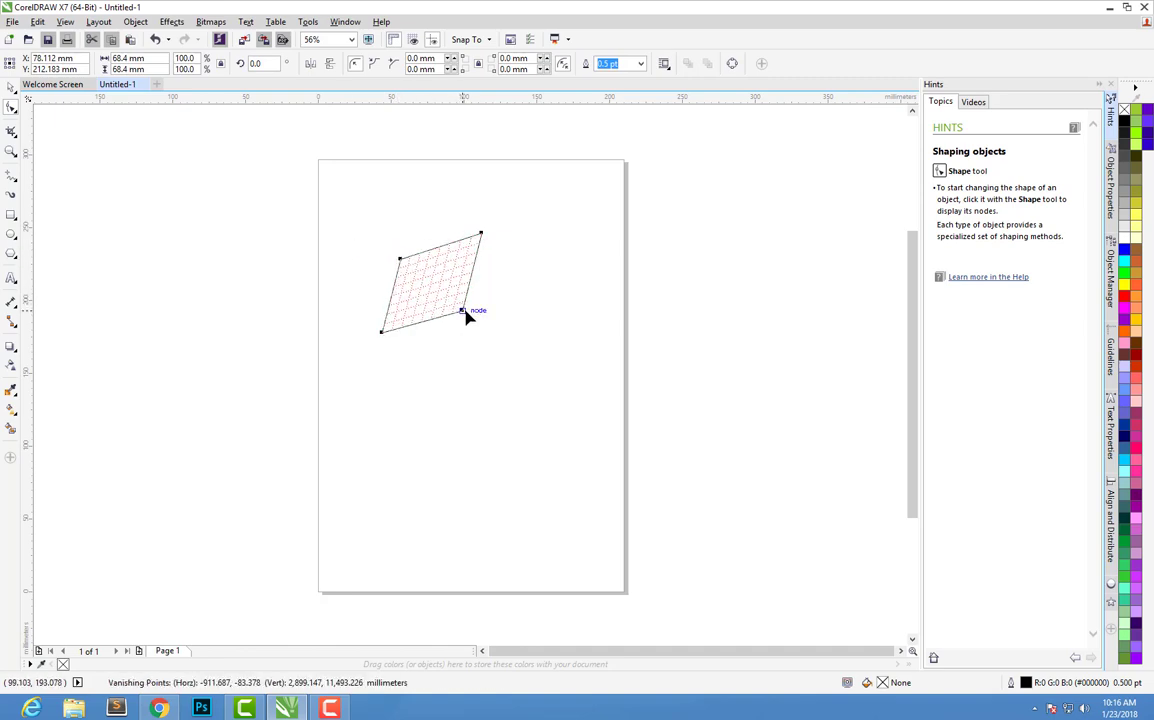
pyautogui.moveTo(467, 312); pyautogui.dragTo(471, 314)
pyautogui.press('space')
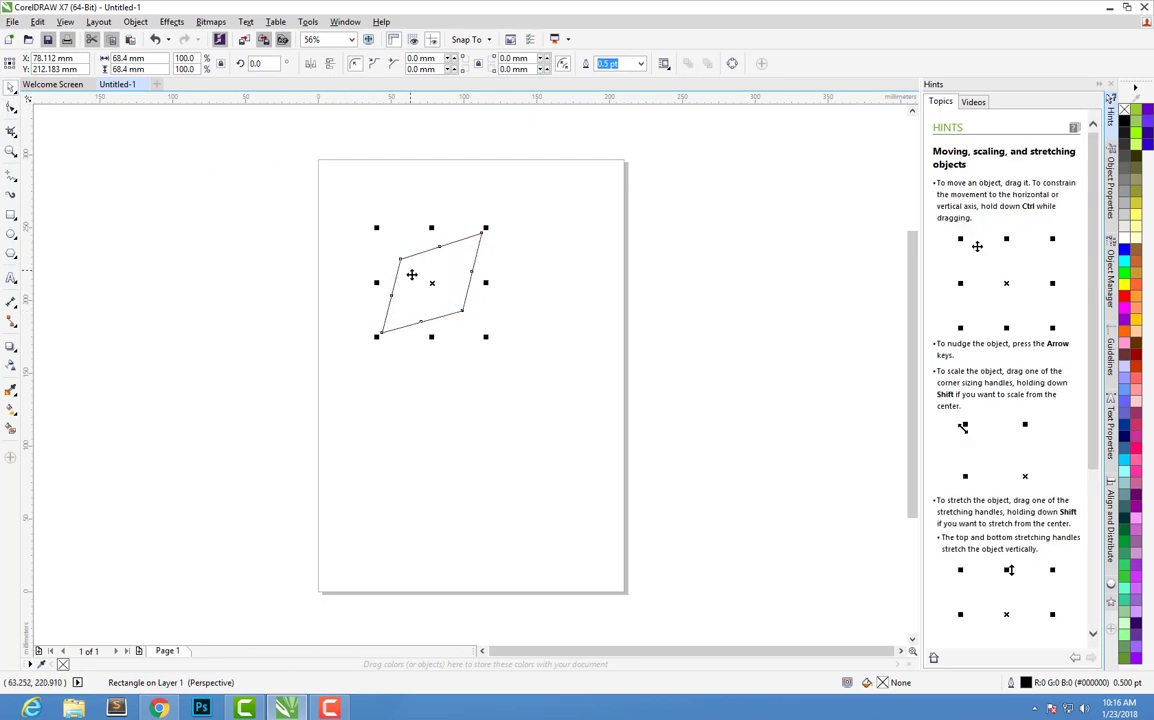
pyautogui.moveTo(411, 274)
pyautogui.mouseDown()
pyautogui.moveTo(400, 320)
pyautogui.moveTo(487, 351)
pyautogui.mouseUp()
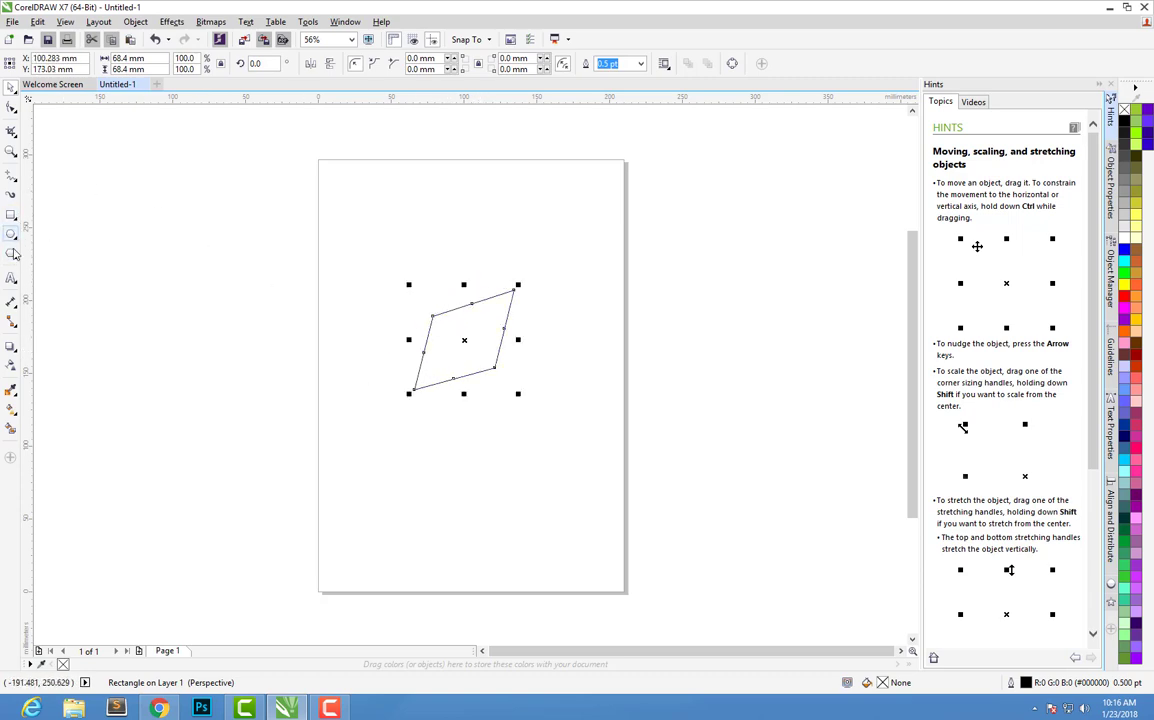
# Extrude the slanted shape toward the upper left into a depth-20 3D box.
pyautogui.click(12, 347)
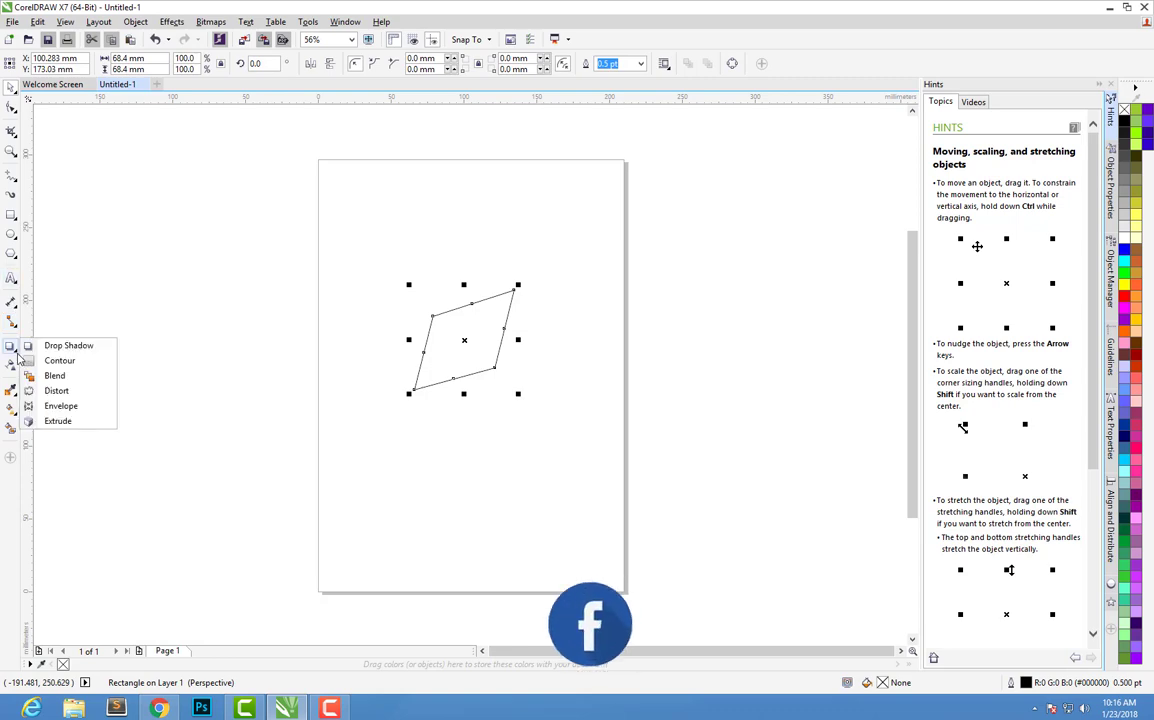
pyautogui.click(70, 422)
pyautogui.moveTo(466, 348); pyautogui.dragTo(344, 193)
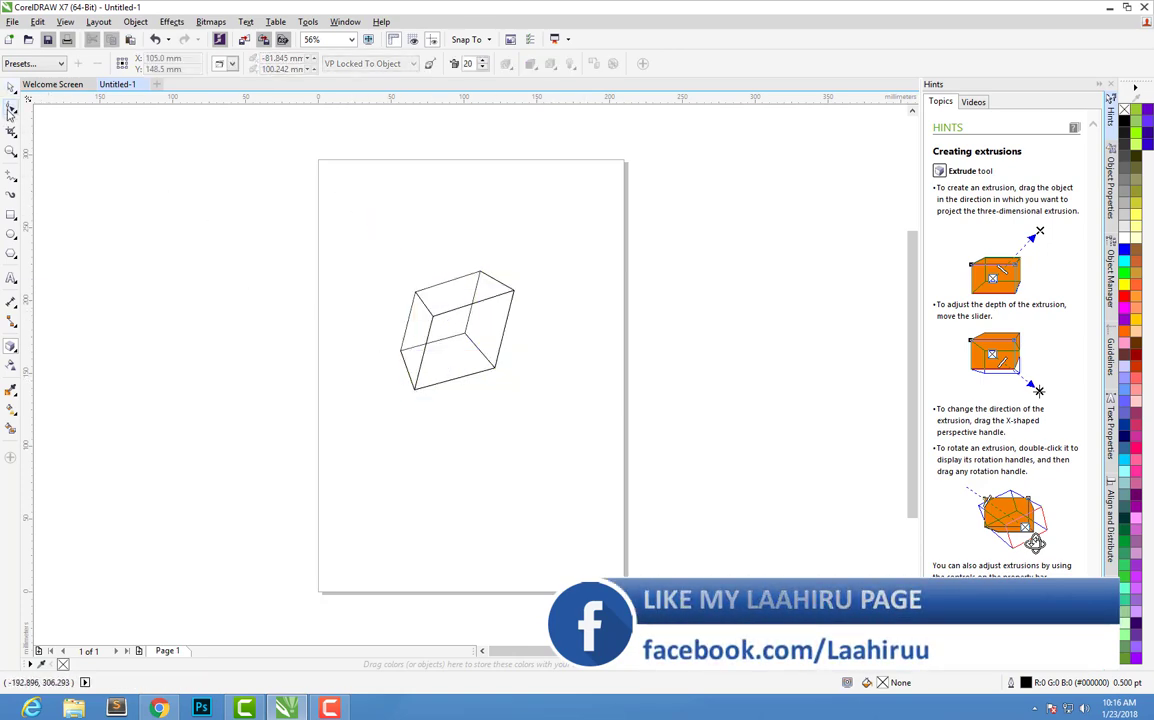
pyautogui.click(11, 107)
pyautogui.click(473, 350)
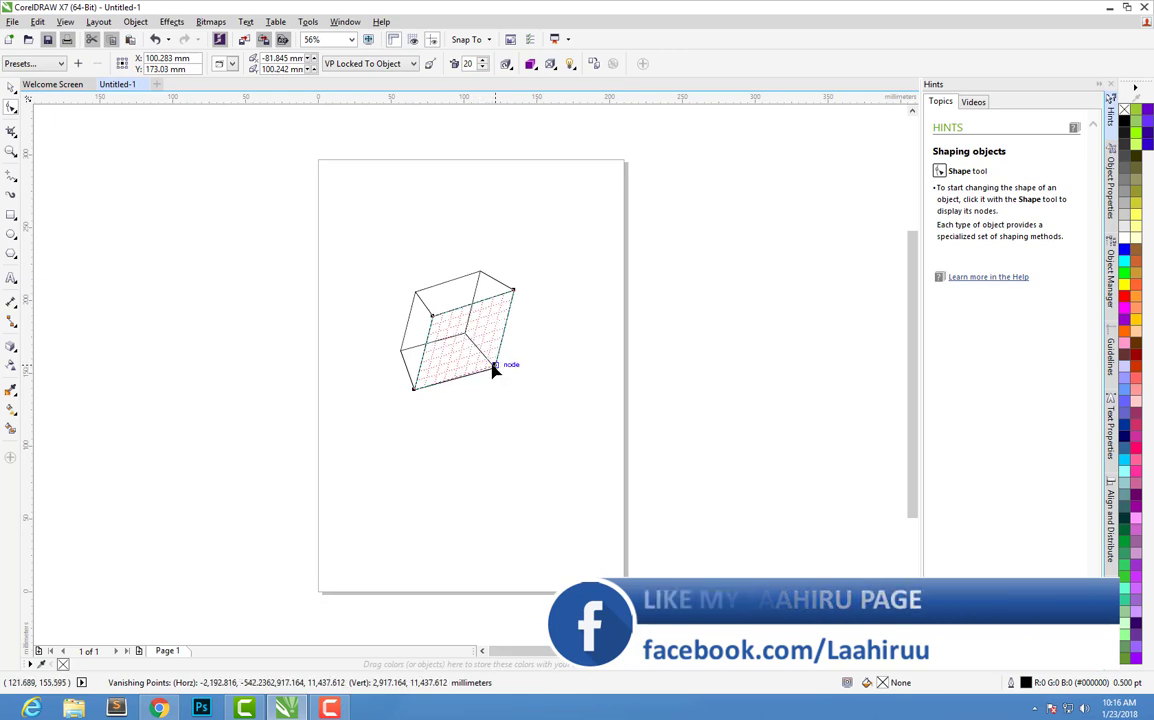
# Drag the front face's four perspective corners until the extruded box reads as an upright cube.
pyautogui.moveTo(494, 366); pyautogui.dragTo(489, 360)
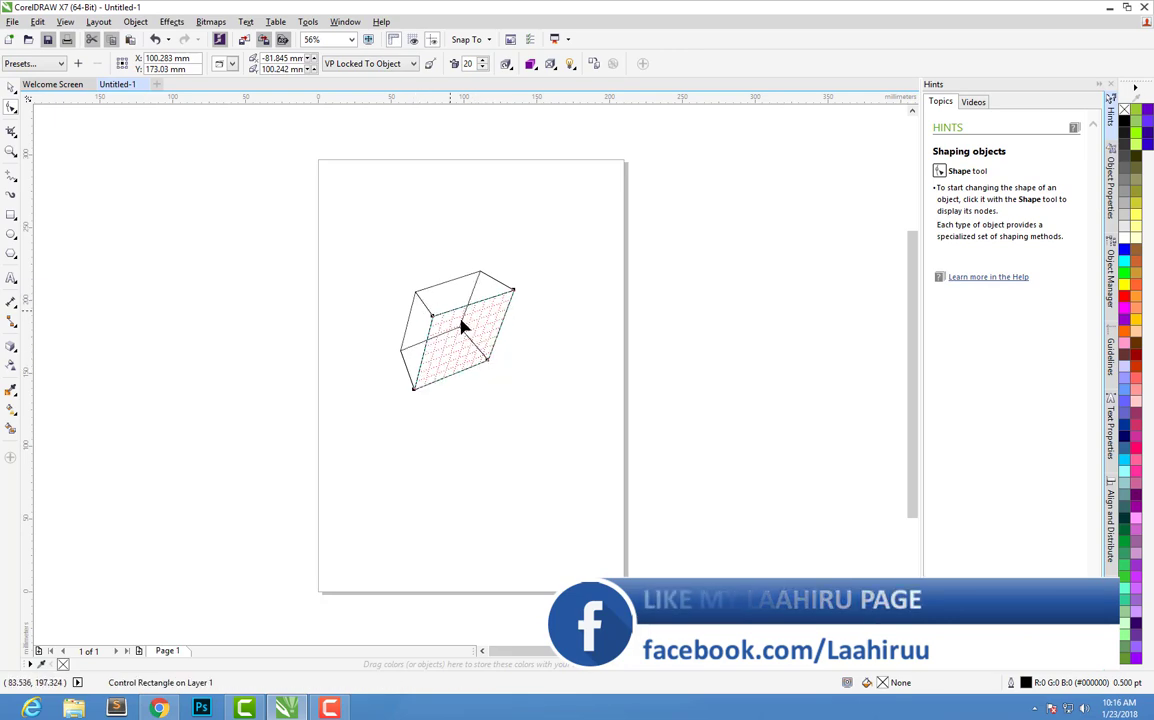
pyautogui.moveTo(431, 314); pyautogui.dragTo(443, 314)
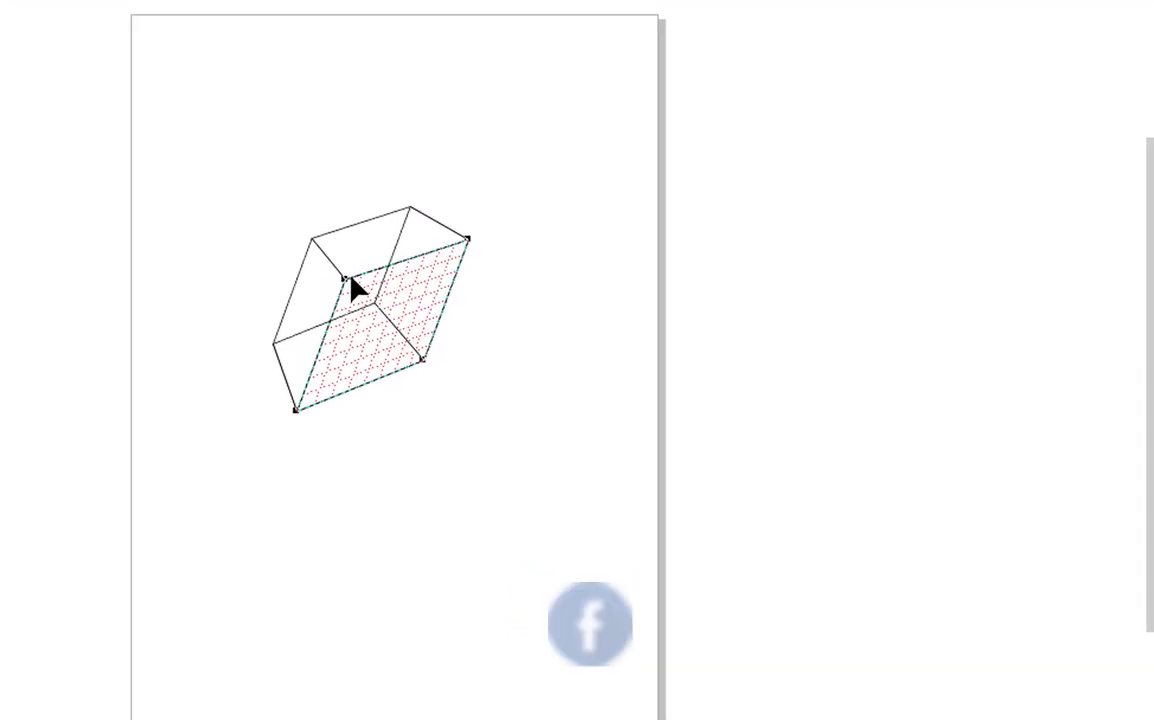
pyautogui.moveTo(336, 268); pyautogui.dragTo(318, 274)
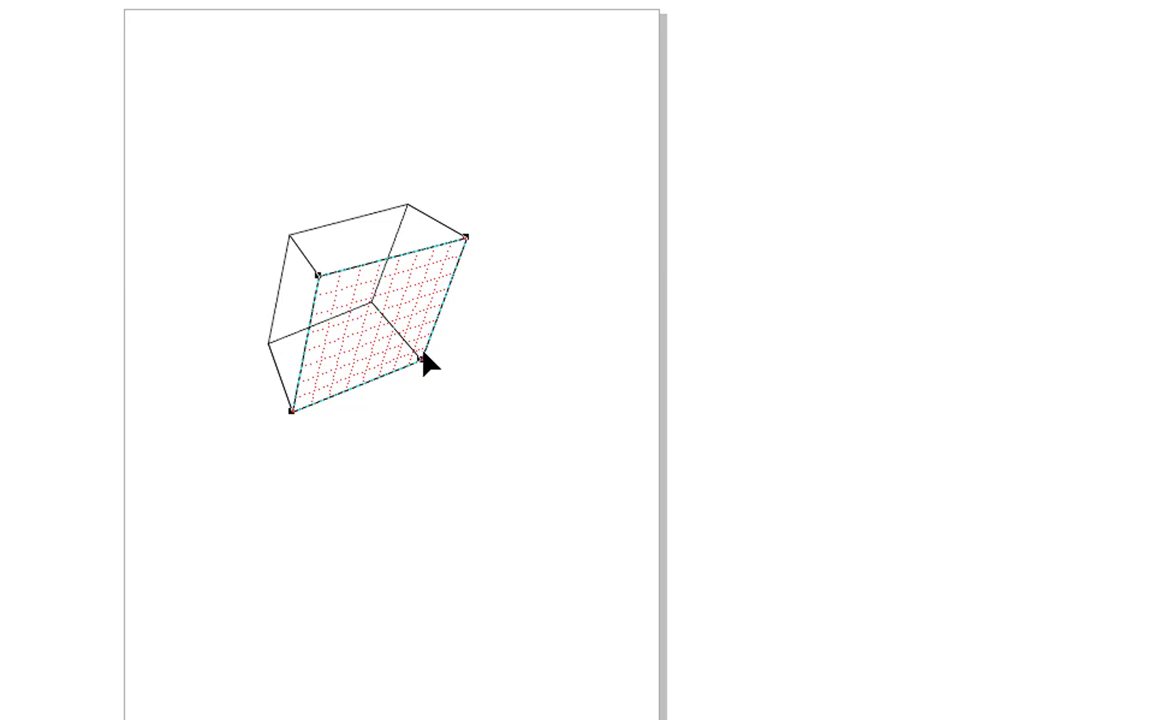
pyautogui.moveTo(419, 357); pyautogui.dragTo(440, 358)
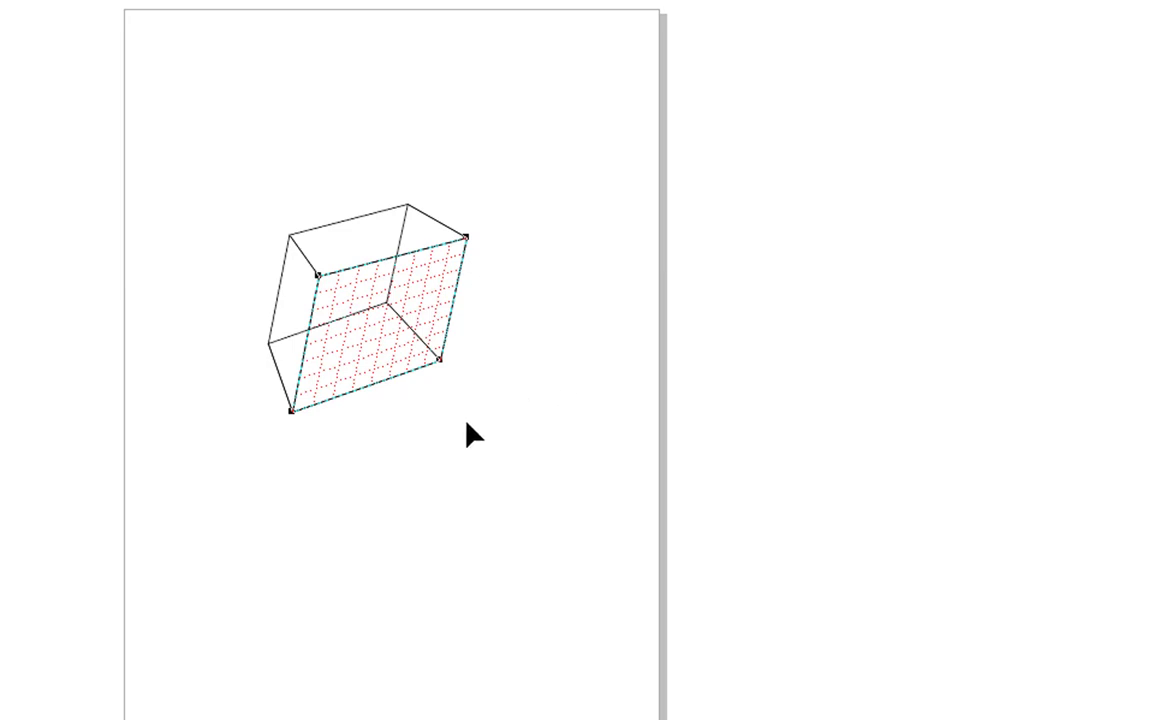
pyautogui.moveTo(466, 237); pyautogui.dragTo(452, 241)
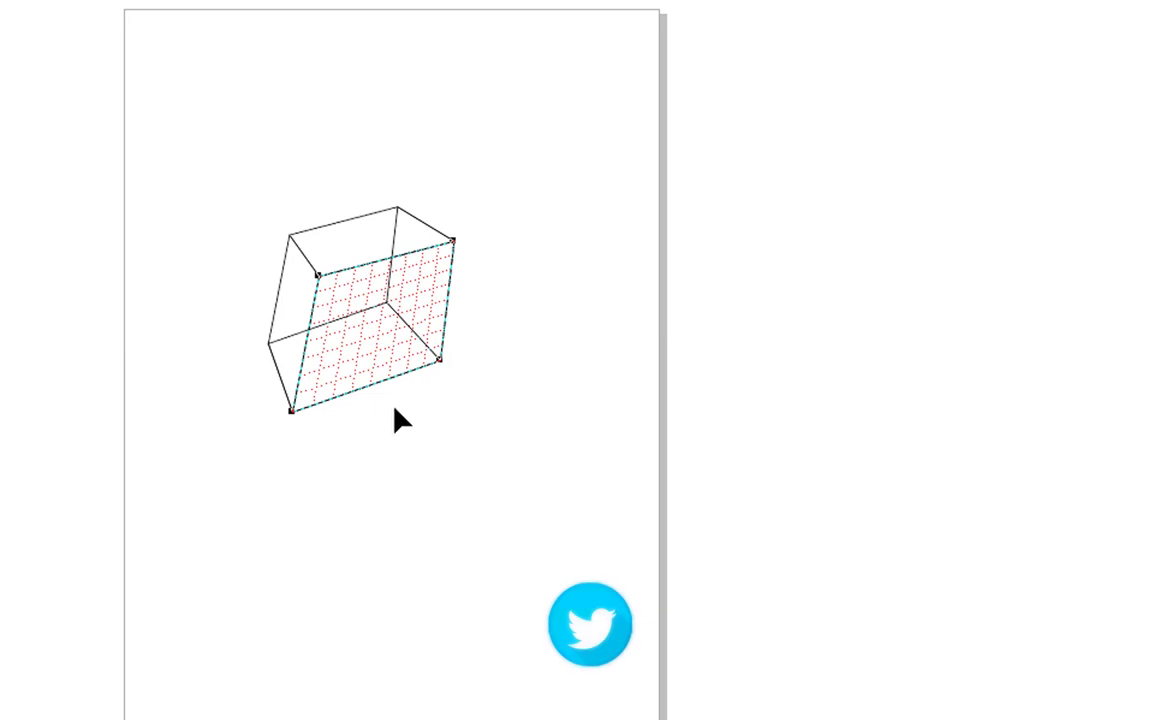
pyautogui.moveTo(291, 410); pyautogui.dragTo(299, 371)
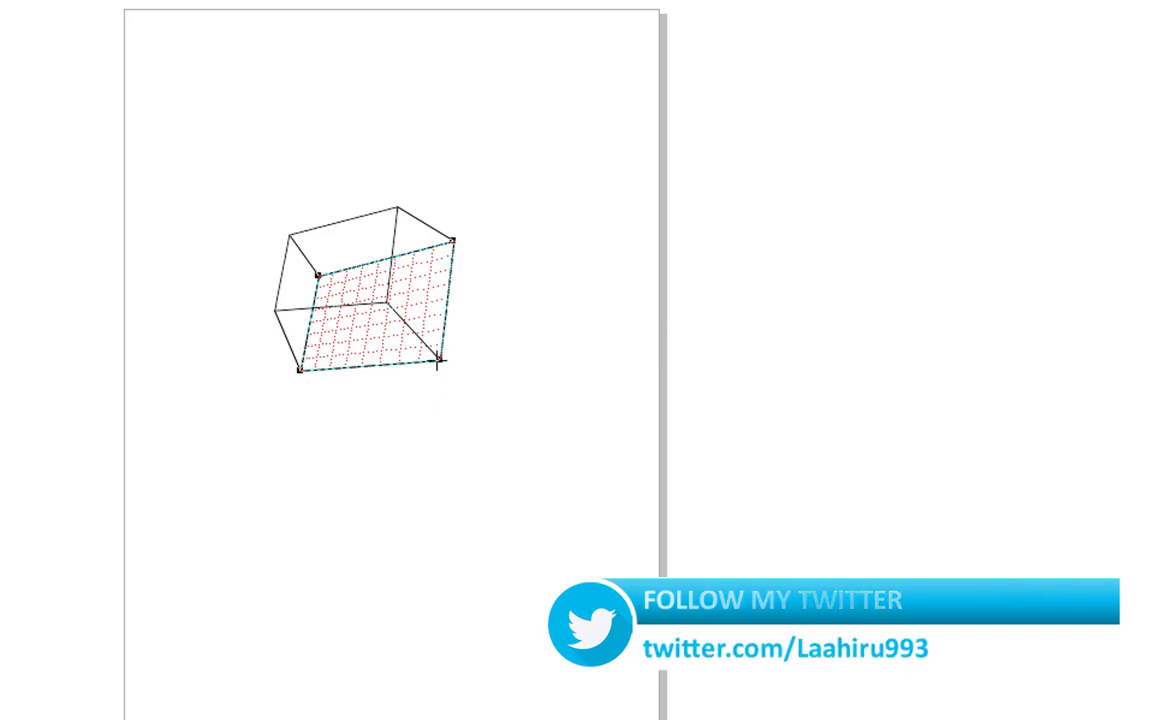
pyautogui.moveTo(441, 358); pyautogui.dragTo(425, 343)
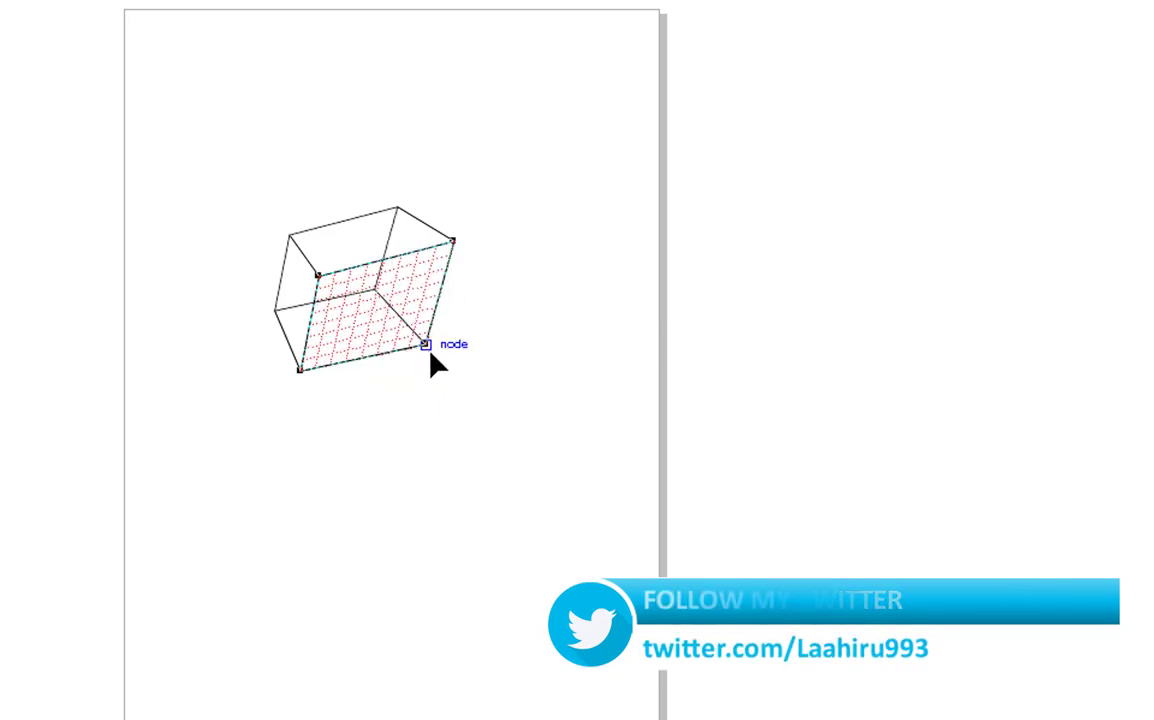
pyautogui.moveTo(424, 345); pyautogui.dragTo(434, 357)
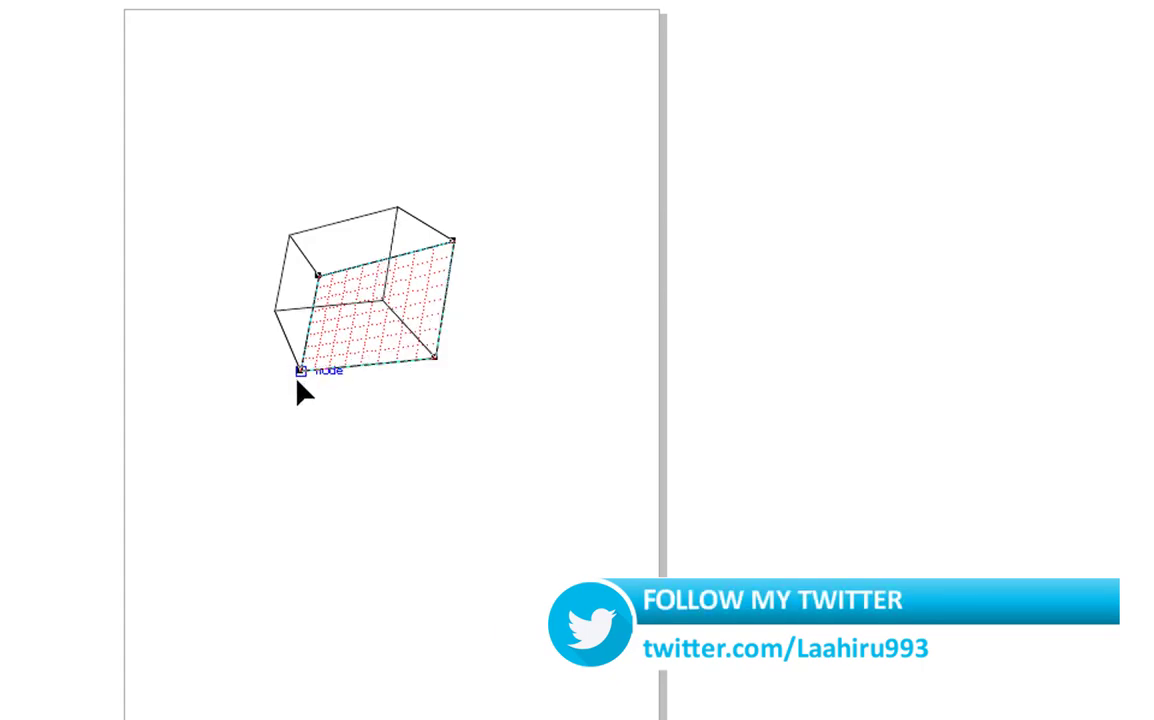
pyautogui.moveTo(298, 378); pyautogui.dragTo(291, 394)
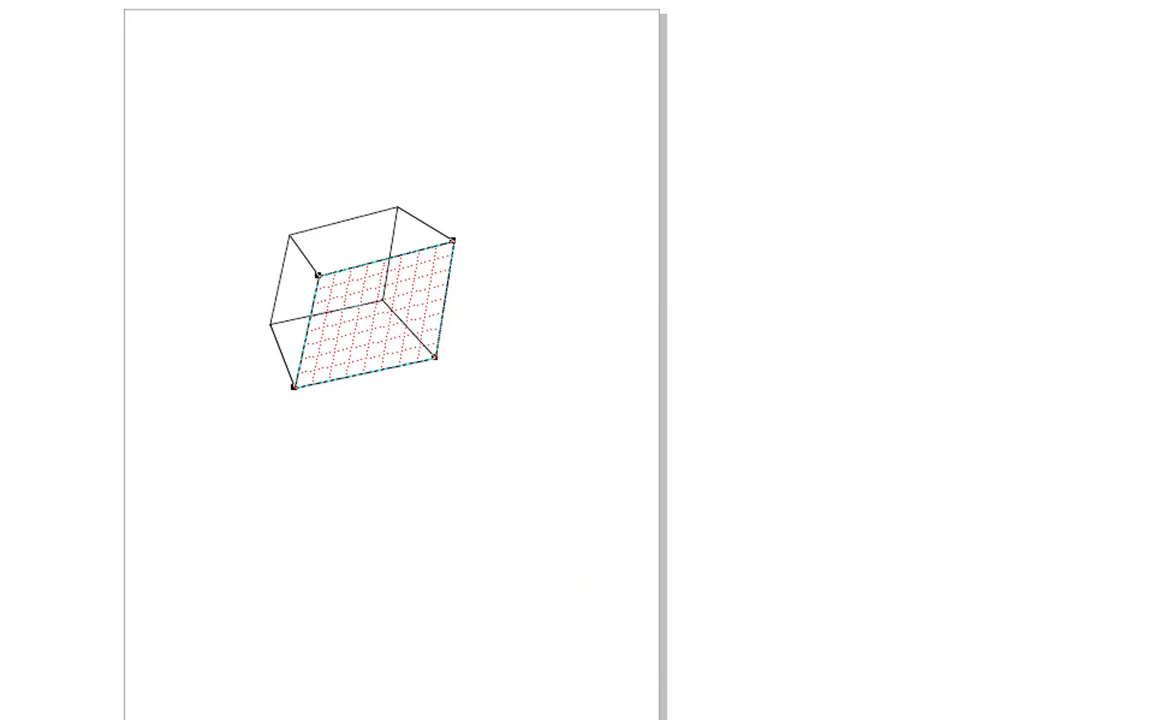
# Adjust the extrusion direction and pull the front face's top-right corner outward.
pyautogui.click(365, 300)
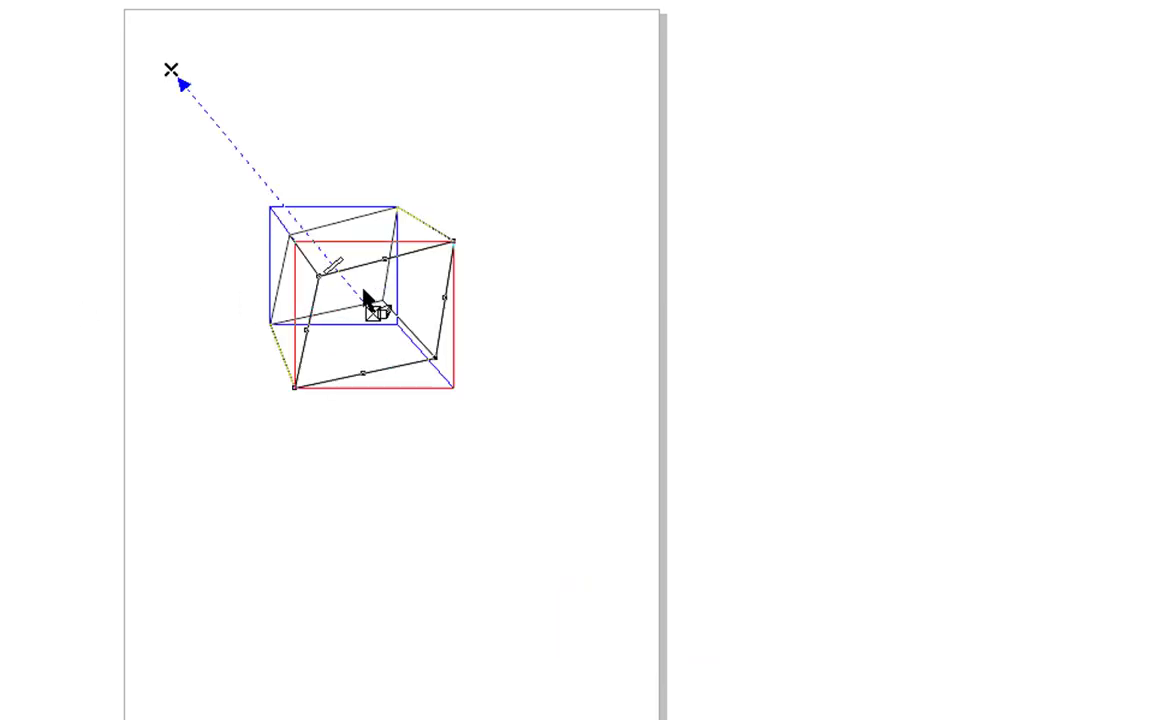
pyautogui.moveTo(333, 270); pyautogui.dragTo(322, 256)
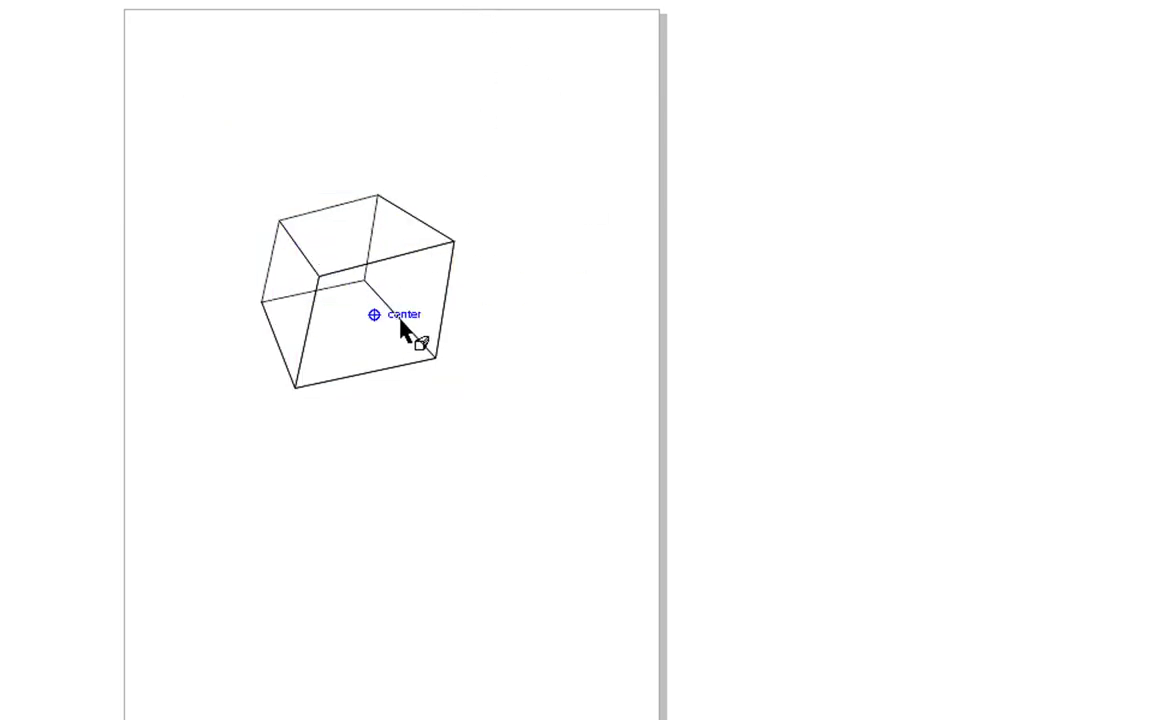
pyautogui.click(406, 352)
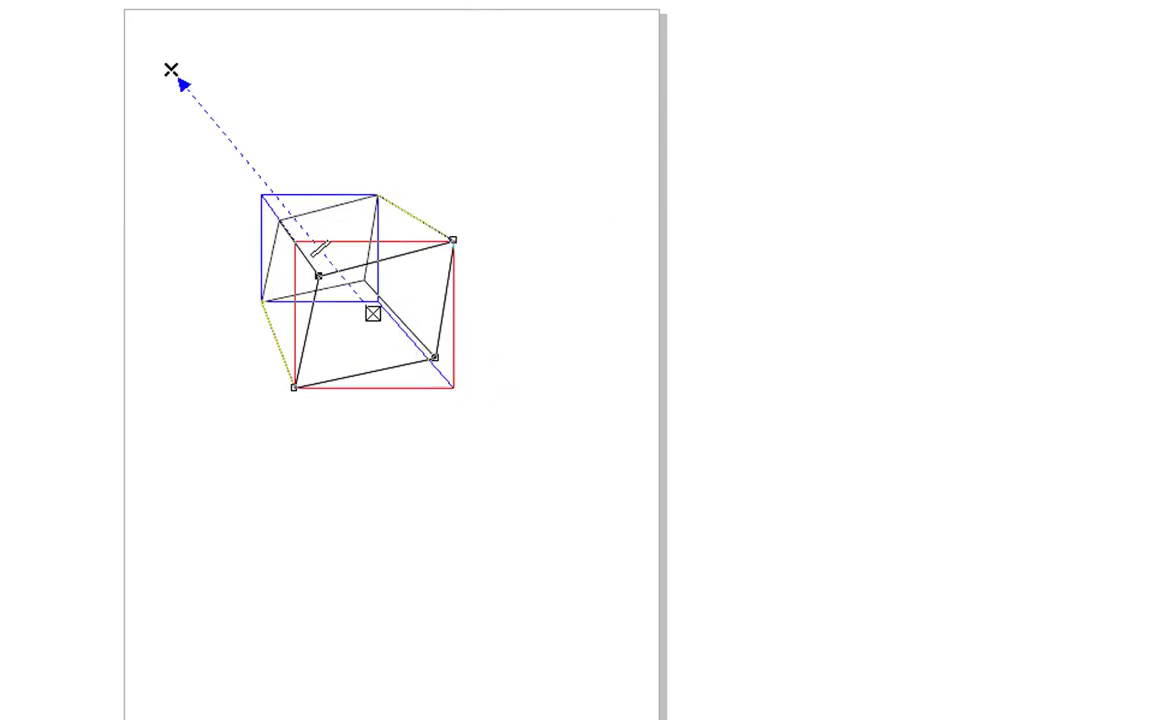
pyautogui.press('space')
pyautogui.click(62, 250)
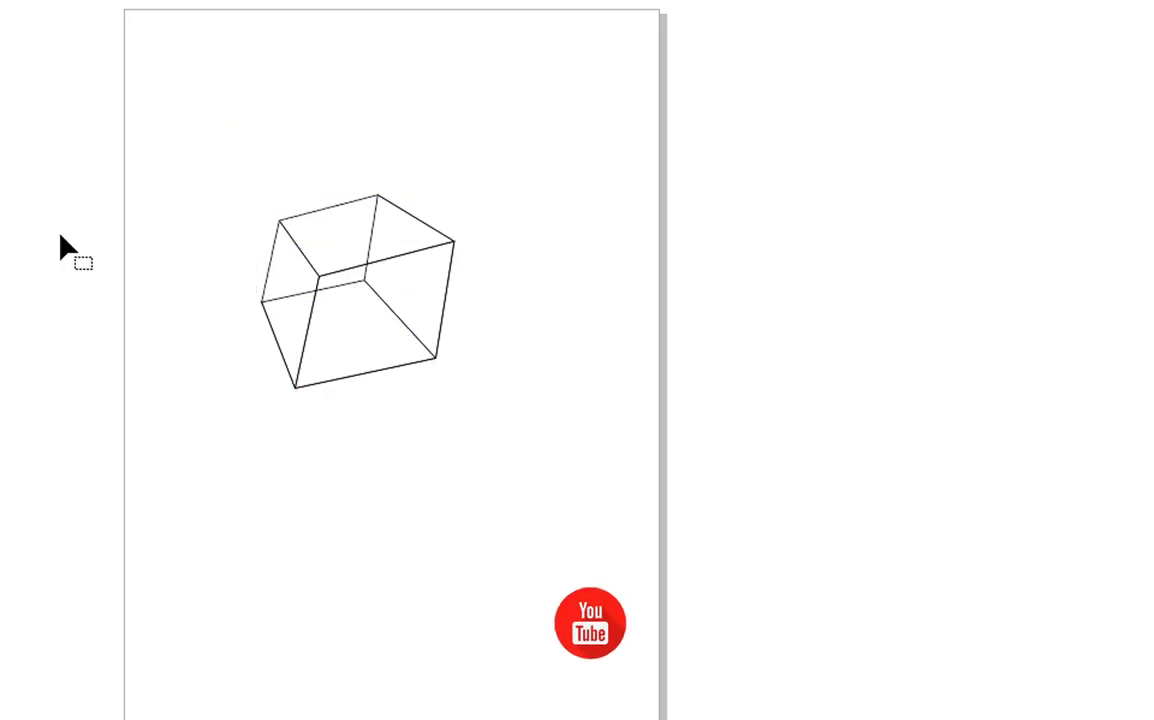
pyautogui.click(362, 318)
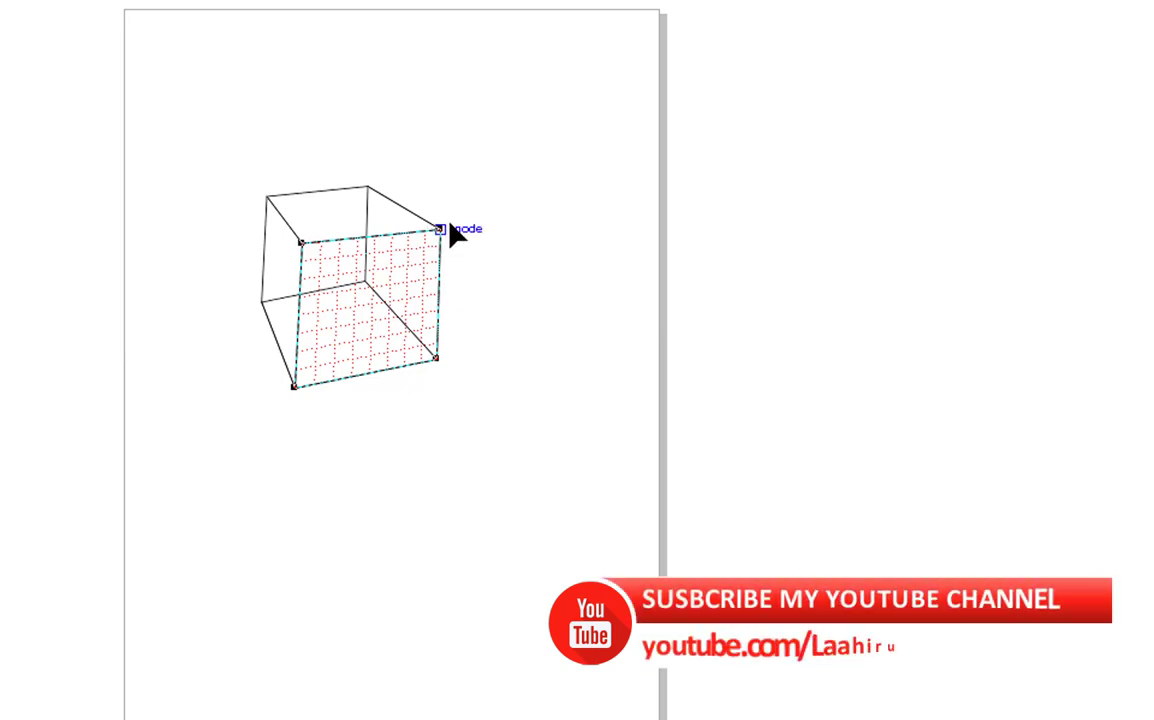
pyautogui.moveTo(440, 228)
pyautogui.mouseDown()
pyautogui.moveTo(455, 237)
pyautogui.moveTo(452, 228)
pyautogui.mouseUp()
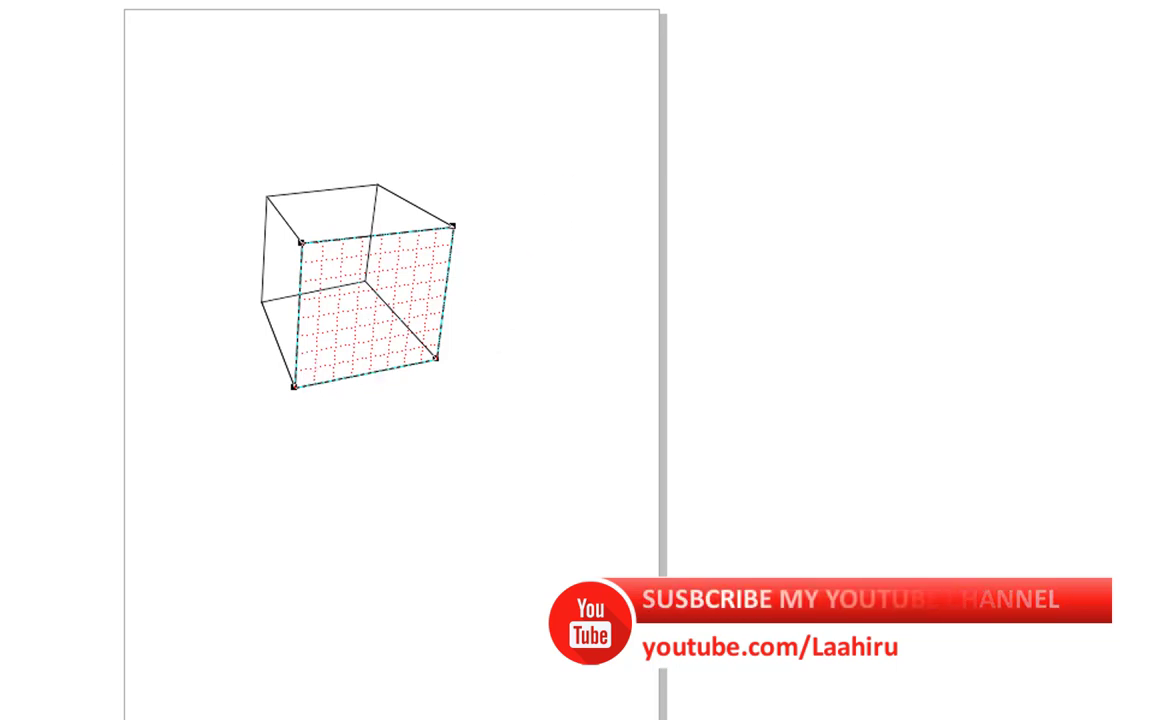
pyautogui.press('space')
pyautogui.click(121, 116)
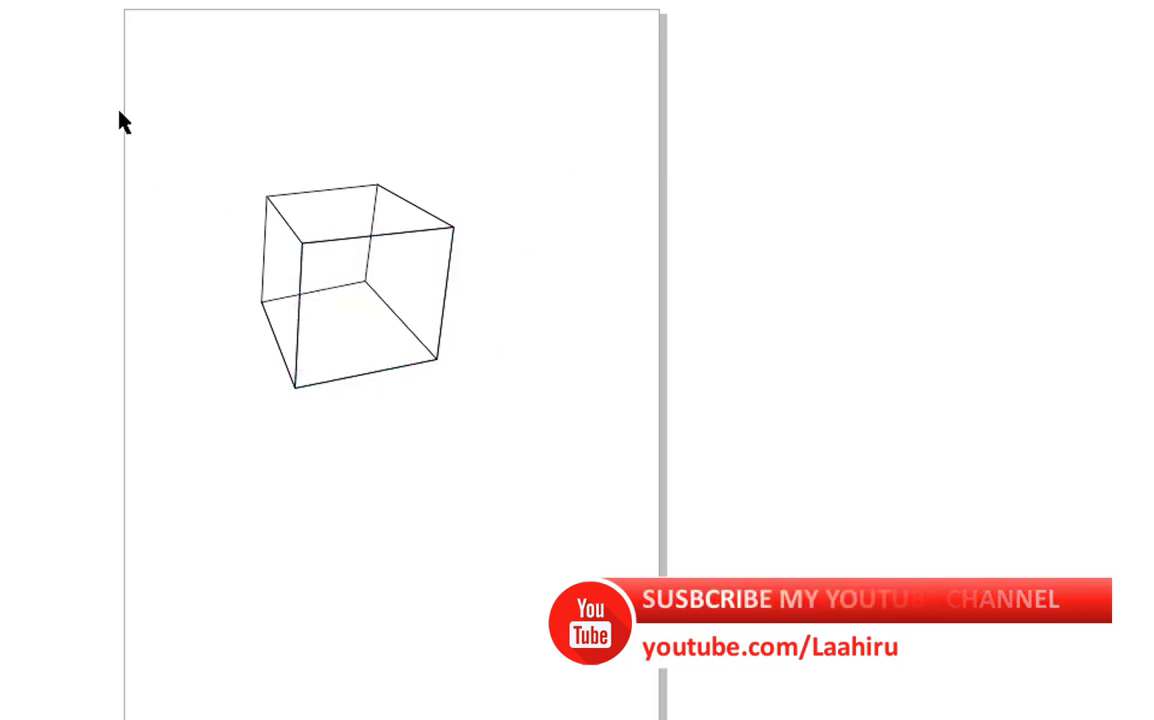
# Move the cube slightly upward, toggling between its rotation and sizing handles.
pyautogui.moveTo(401, 258); pyautogui.dragTo(400, 251)
pyautogui.click(400, 251)
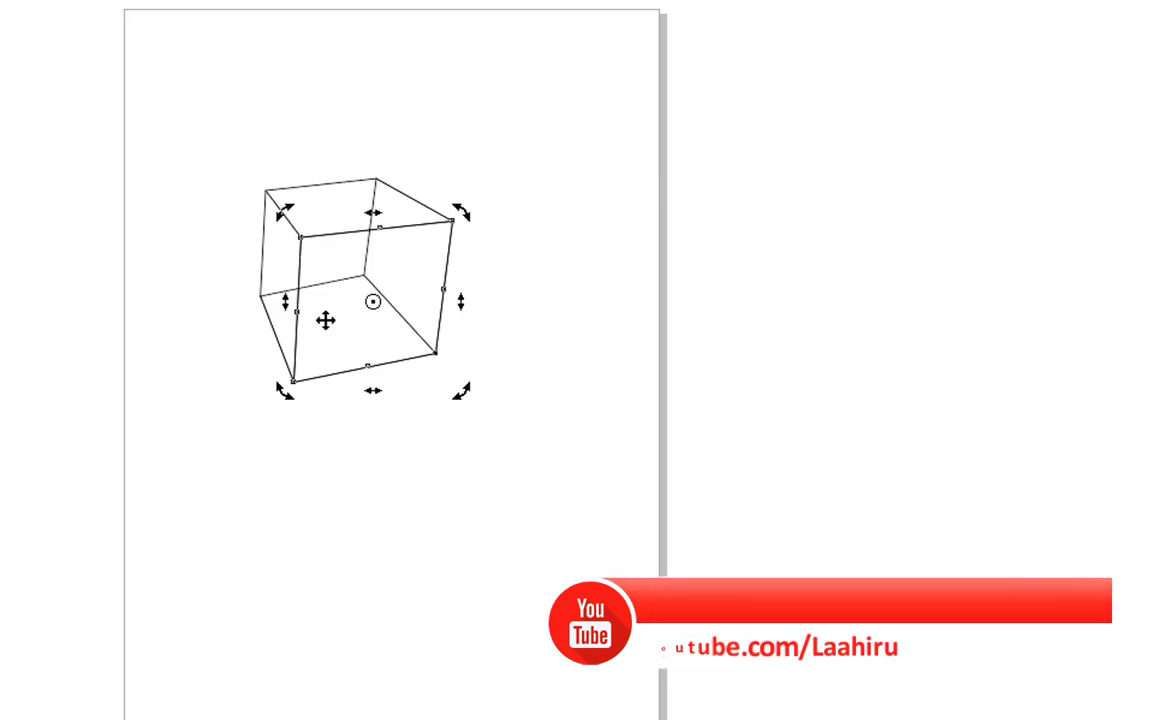
pyautogui.click(374, 309)
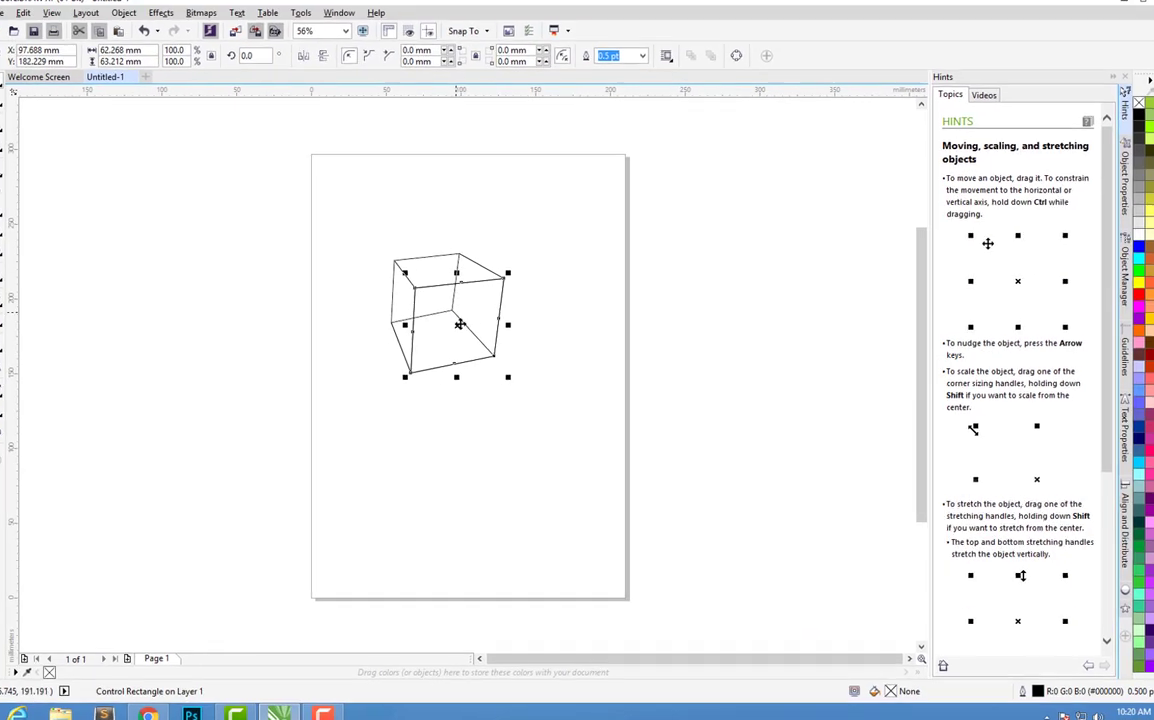
# Rotate the wireframe cube about 15° clockwise.
pyautogui.click(483, 310)
pyautogui.moveTo(509, 275); pyautogui.dragTo(512, 302)
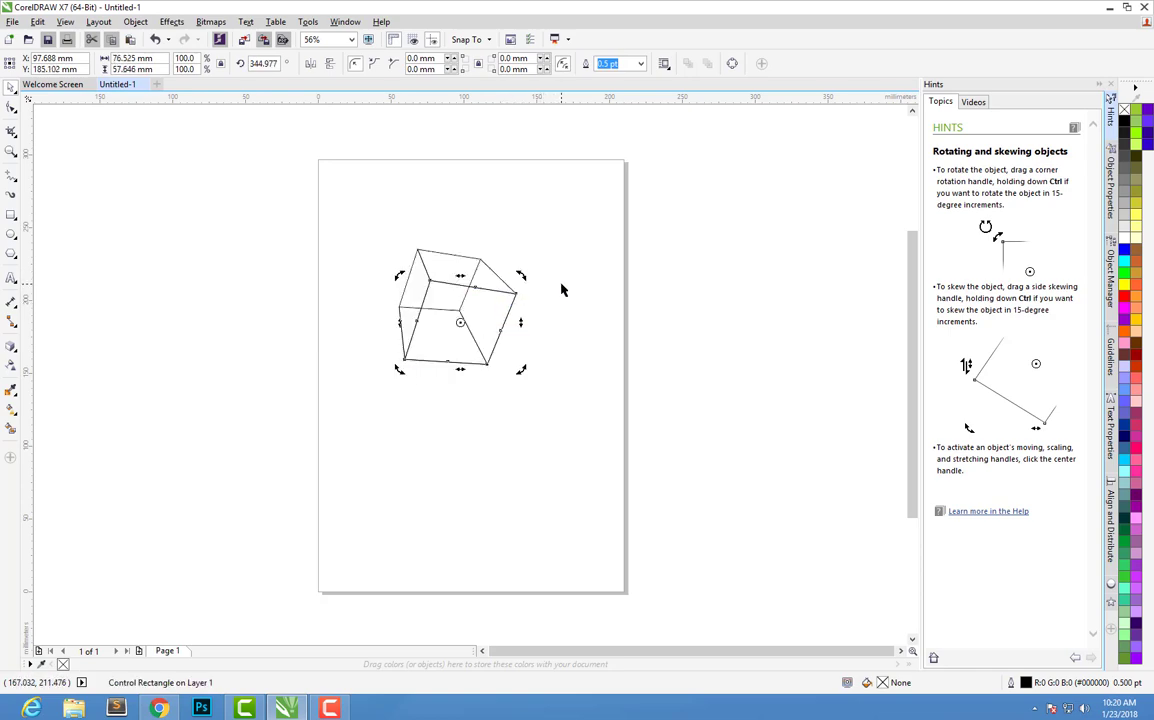
pyautogui.click(526, 427)
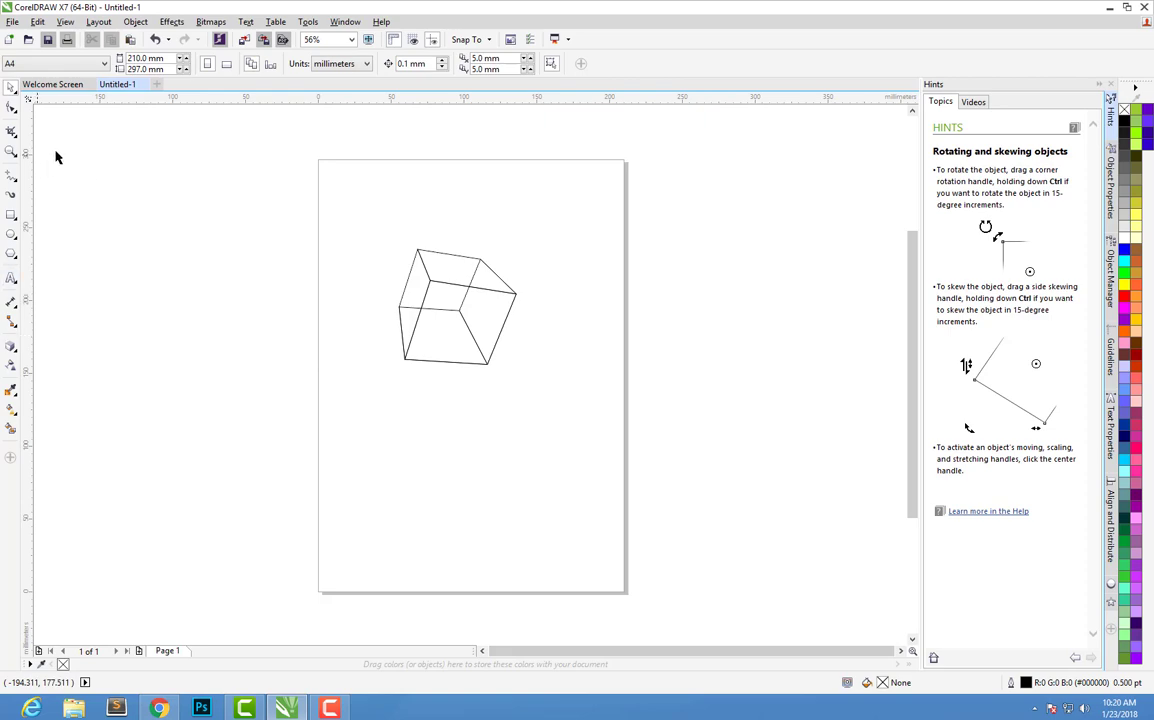
# Break the extruded cube apart into five separate face objects.
pyautogui.click(430, 276)
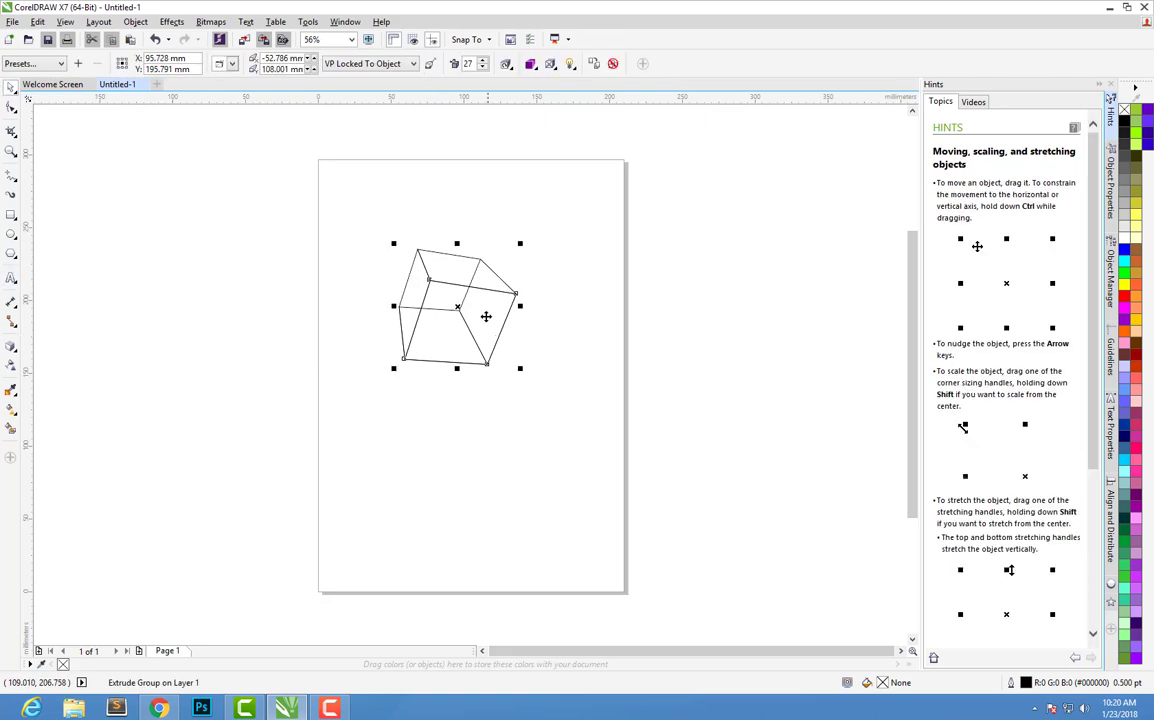
pyautogui.click(133, 22)
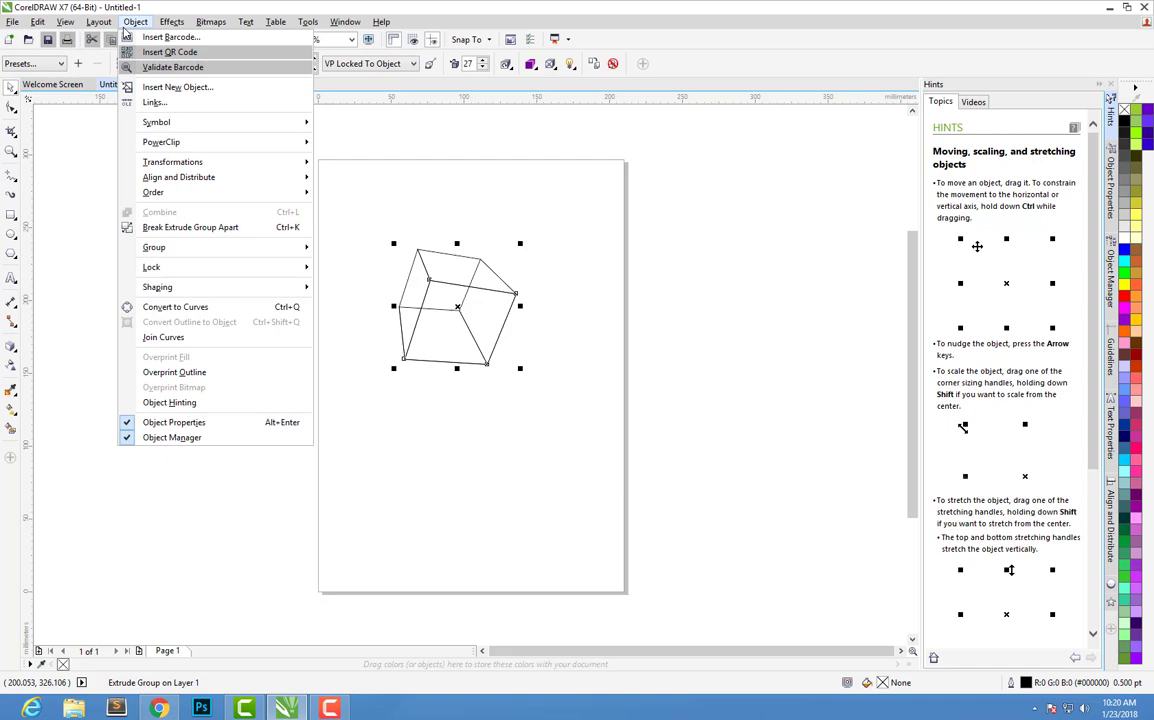
pyautogui.click(131, 228)
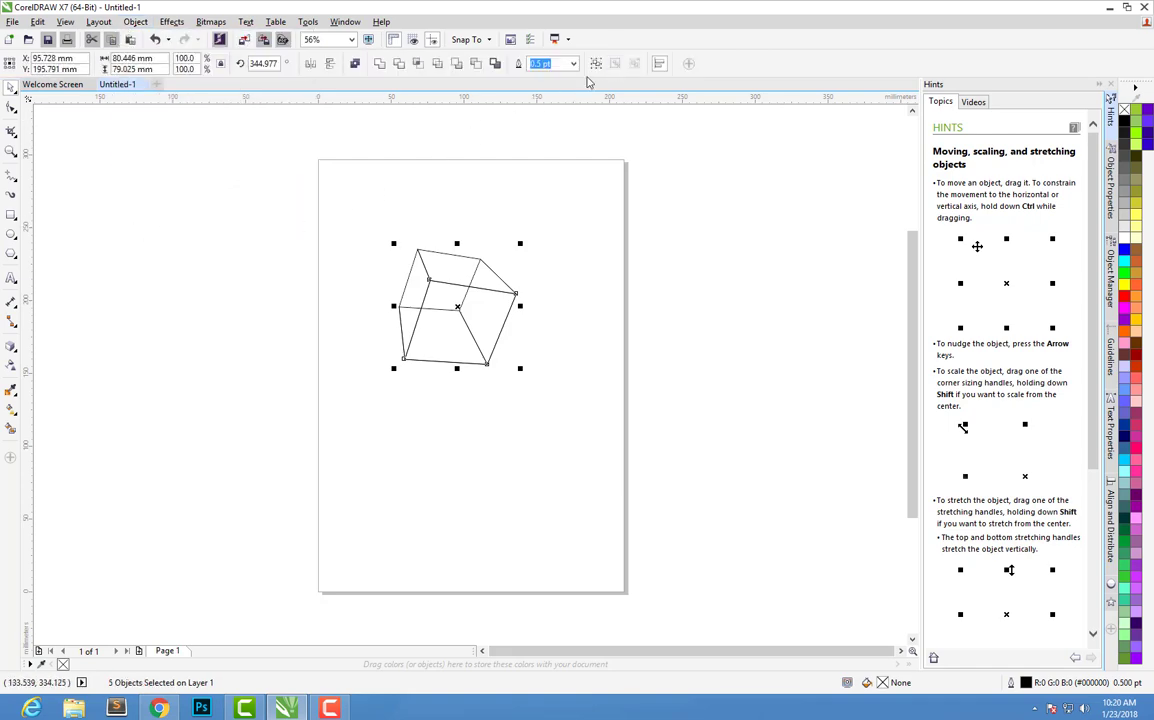
pyautogui.click(510, 337)
pyautogui.click(450, 314)
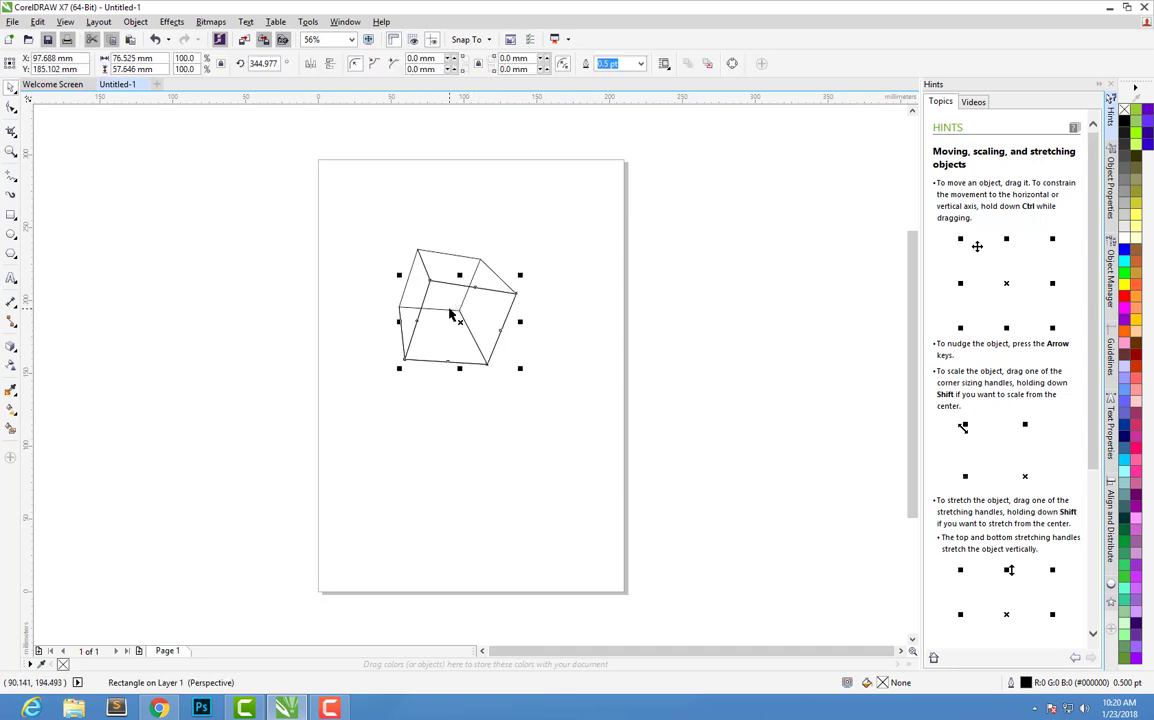
# Give the cube's front face a yellow-to-orange fountain fill.
pyautogui.click(11, 408)
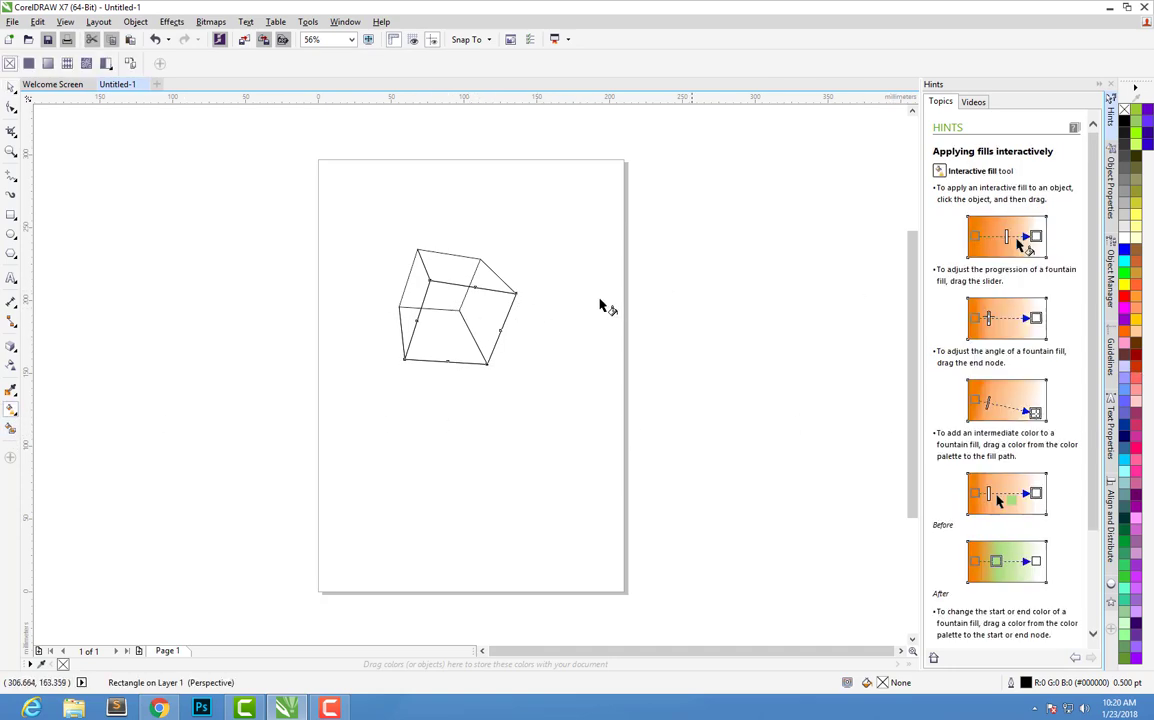
pyautogui.click(1137, 289)
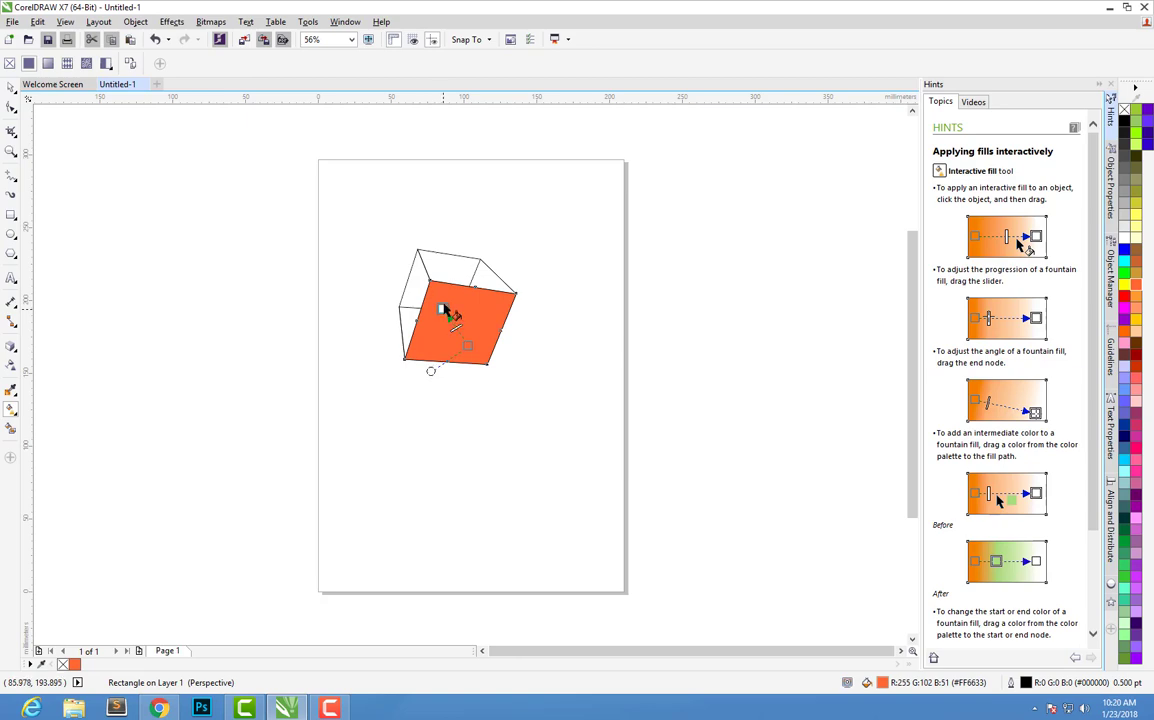
pyautogui.moveTo(437, 302); pyautogui.dragTo(443, 308)
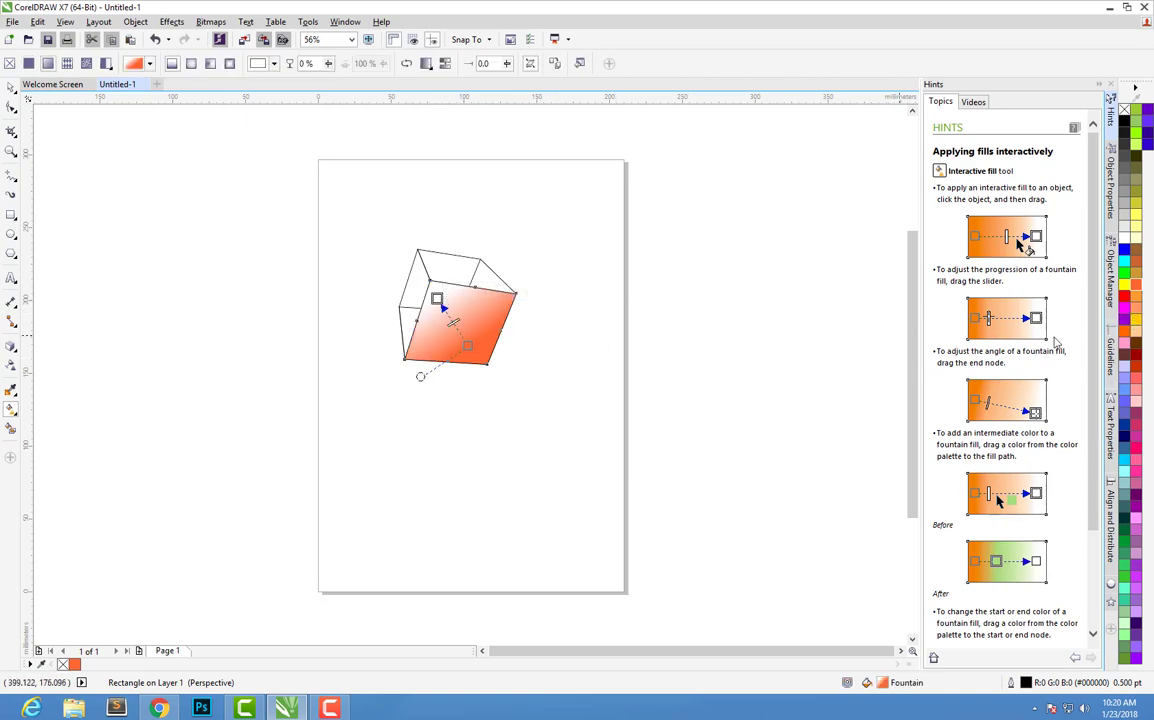
pyautogui.moveTo(1137, 322); pyautogui.dragTo(437, 300)
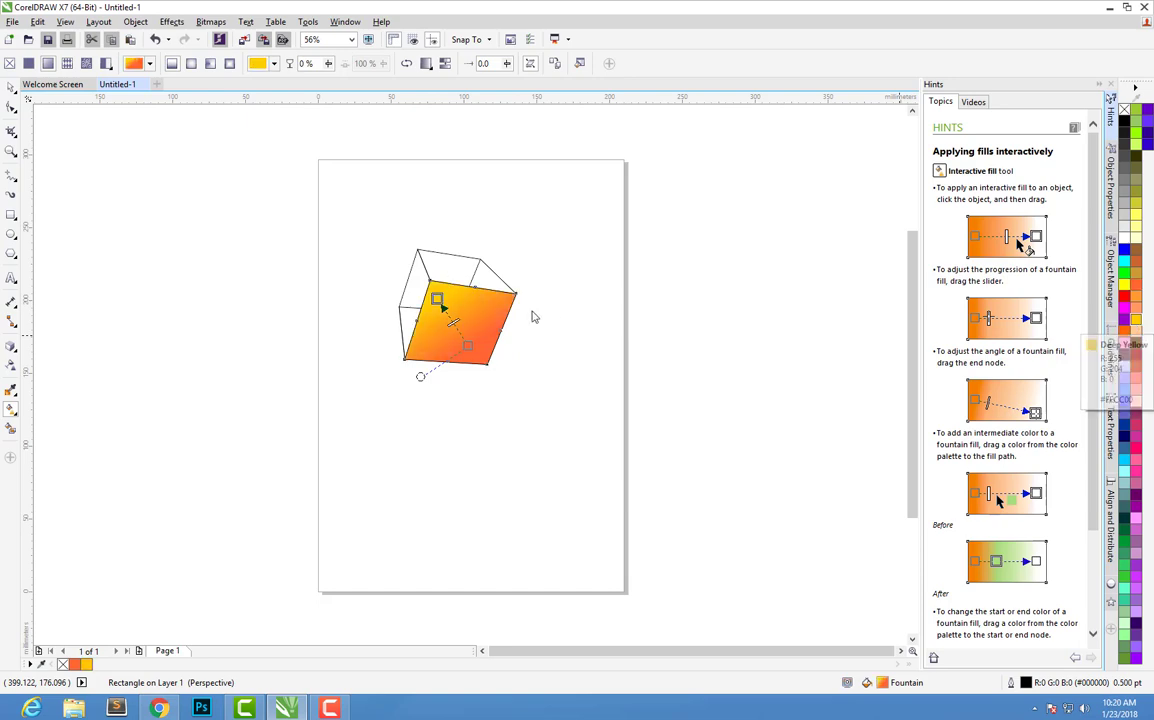
pyautogui.click(437, 282)
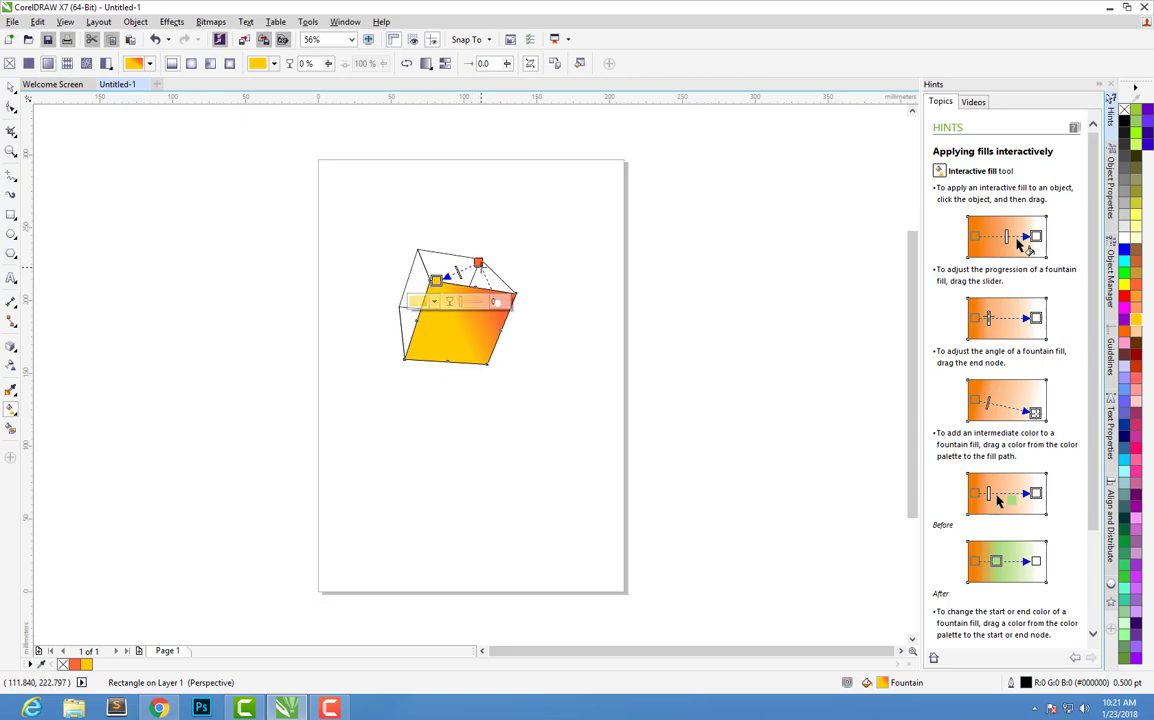
pyautogui.hotkey('ctrl', 'z')
# Fill the top face with an orange gradient starting in yellow.
pyautogui.click(447, 273)
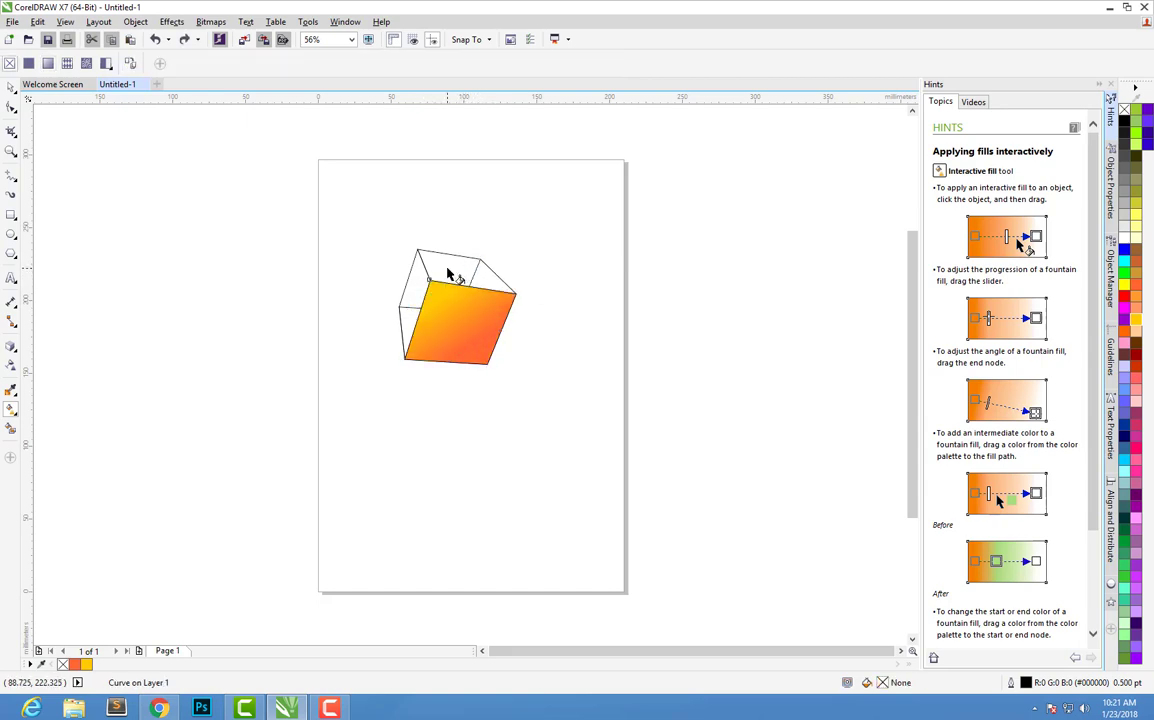
pyautogui.click(1136, 288)
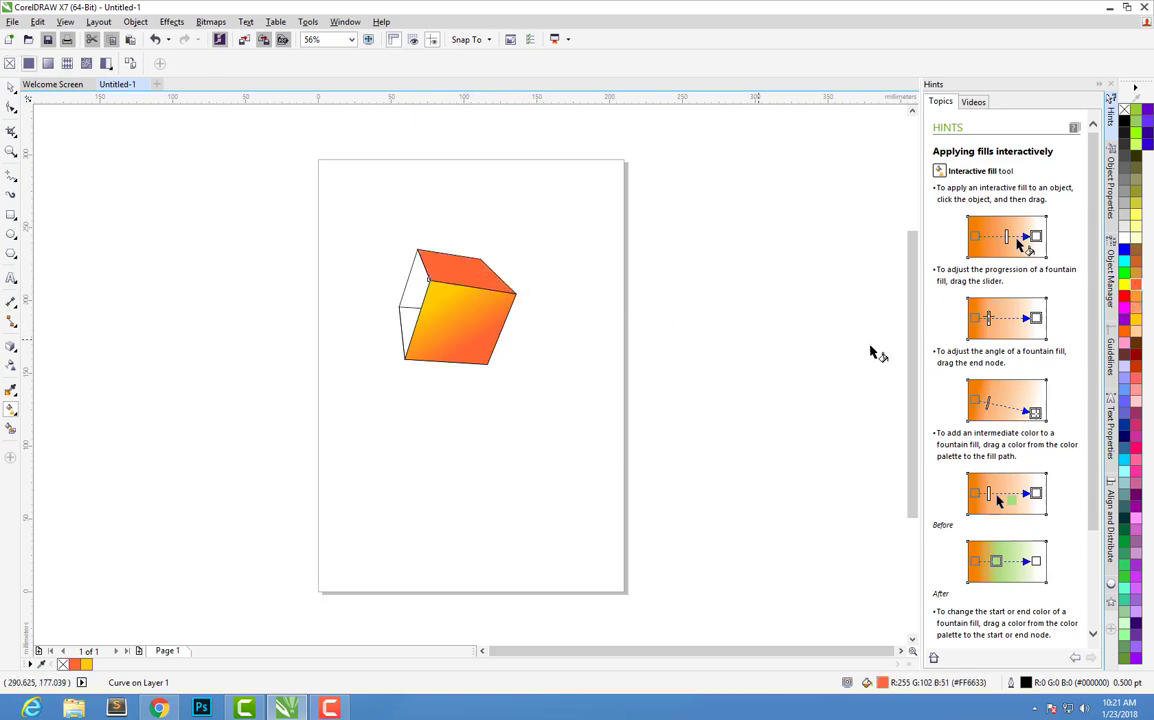
pyautogui.click(477, 263)
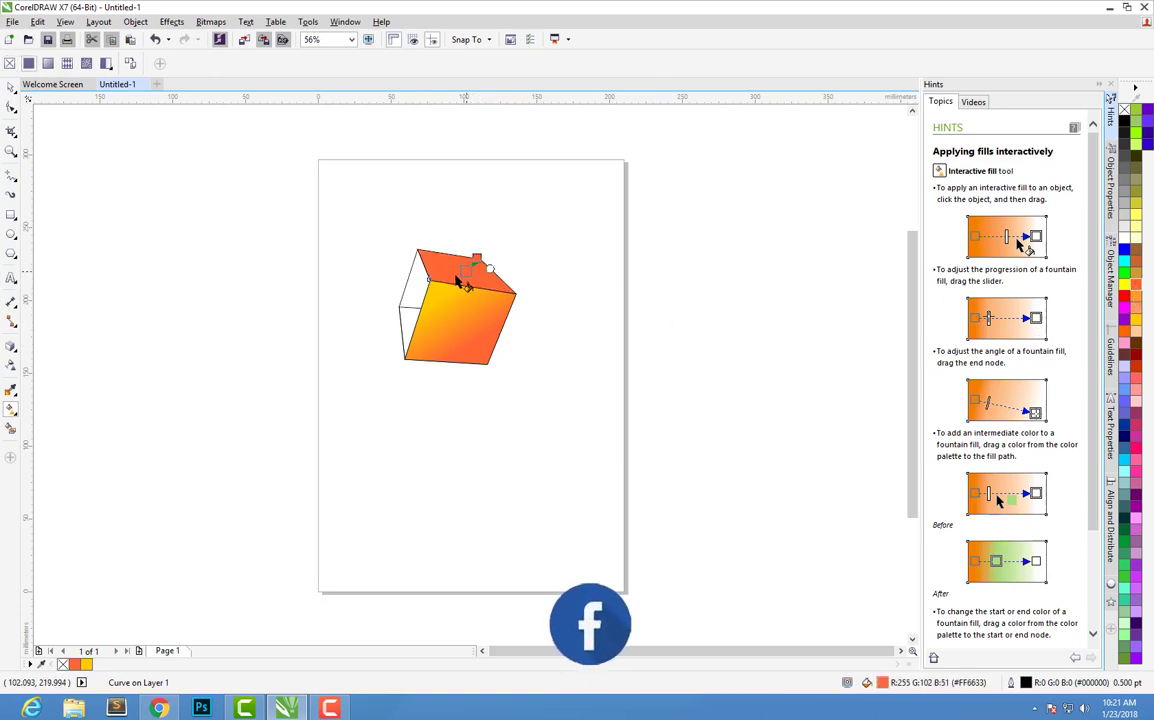
pyautogui.moveTo(443, 282); pyautogui.dragTo(458, 270)
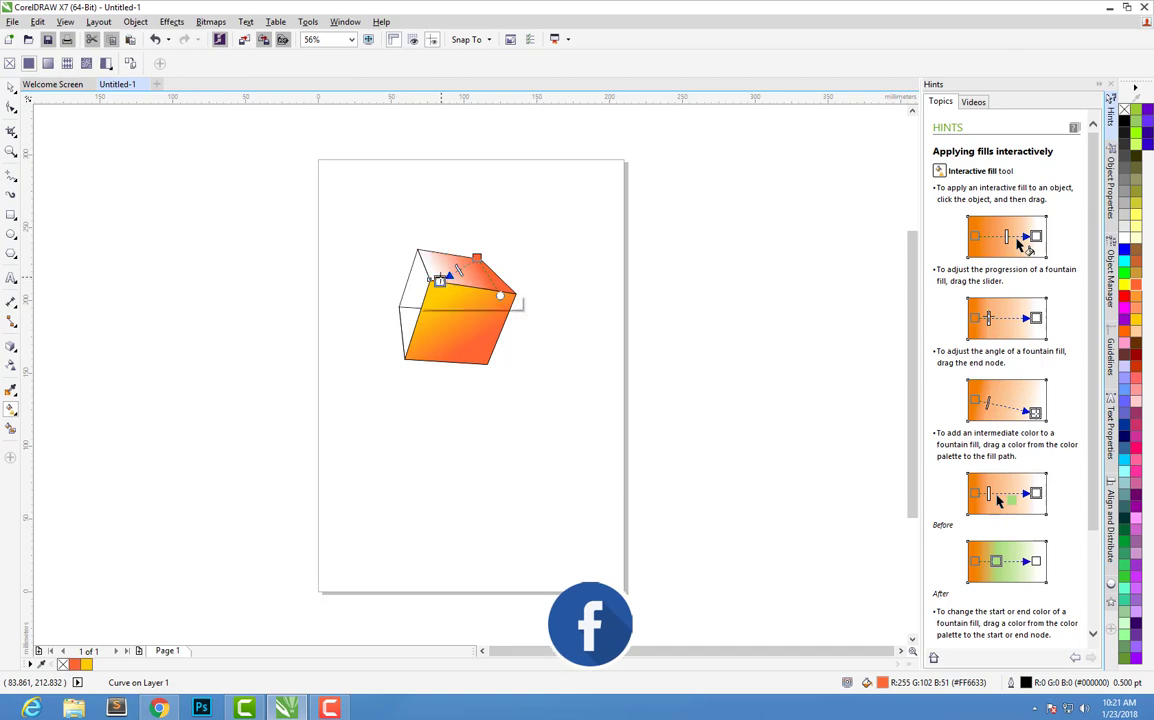
pyautogui.click(1136, 306)
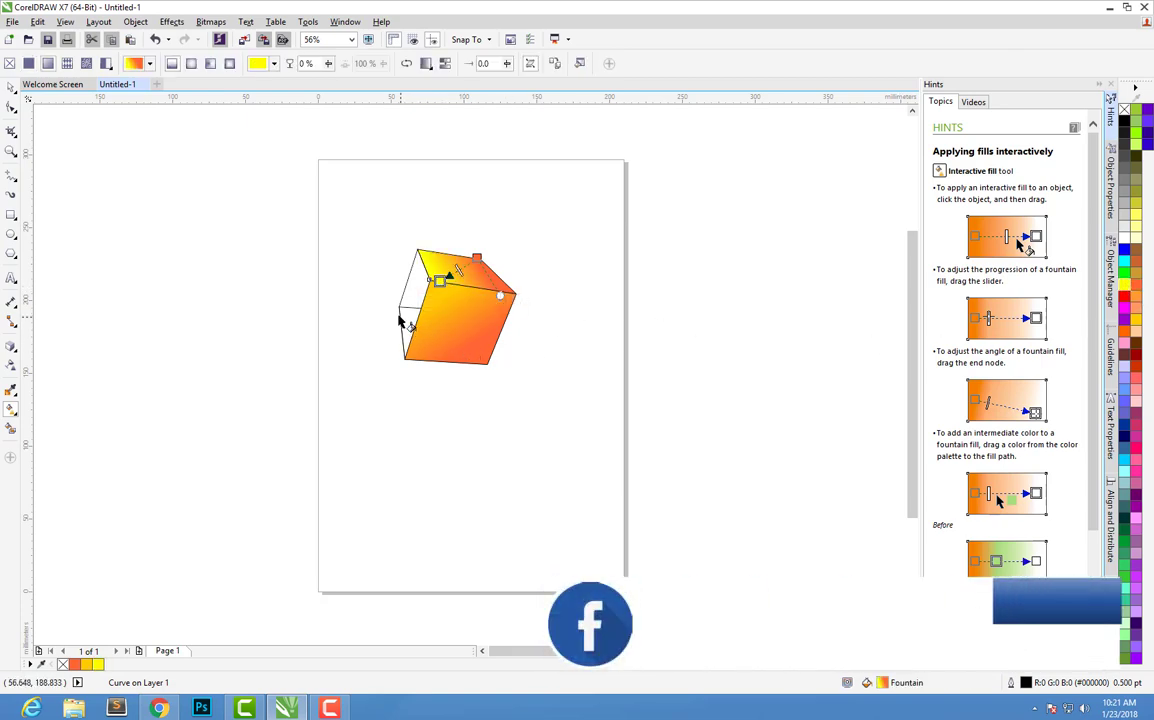
pyautogui.press('Escape')
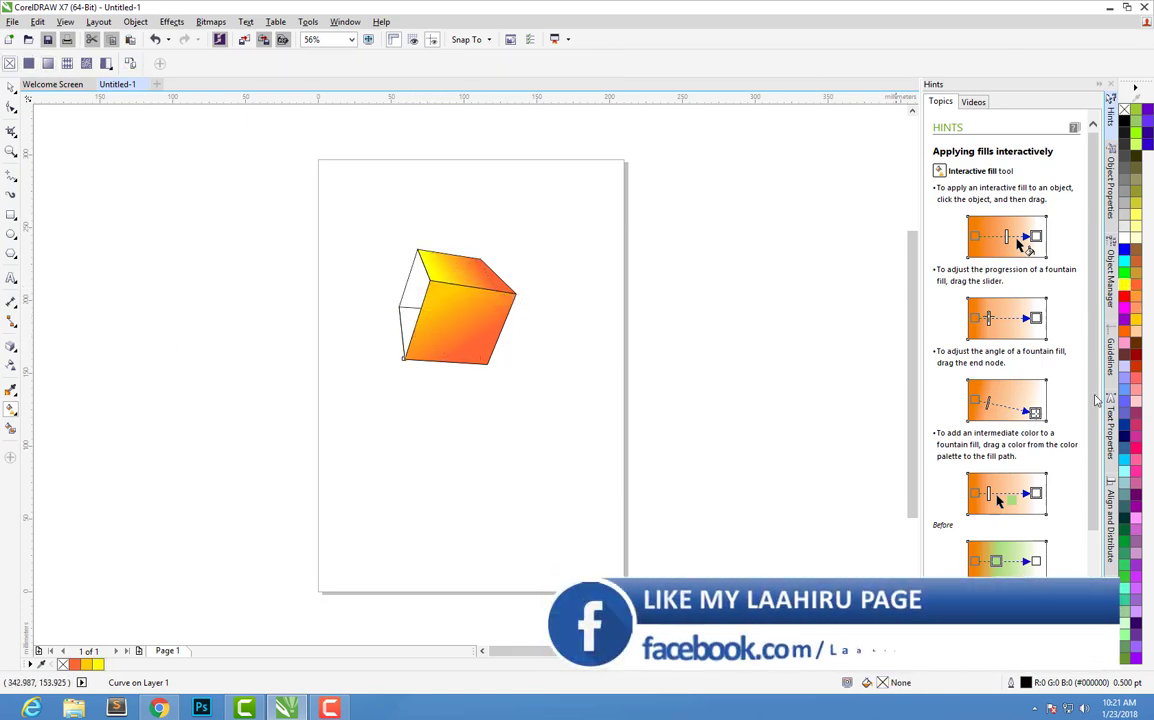
# Give the left face an orange-to-yellow fountain gradient as well.
pyautogui.moveTo(1129, 333); pyautogui.dragTo(410, 312)
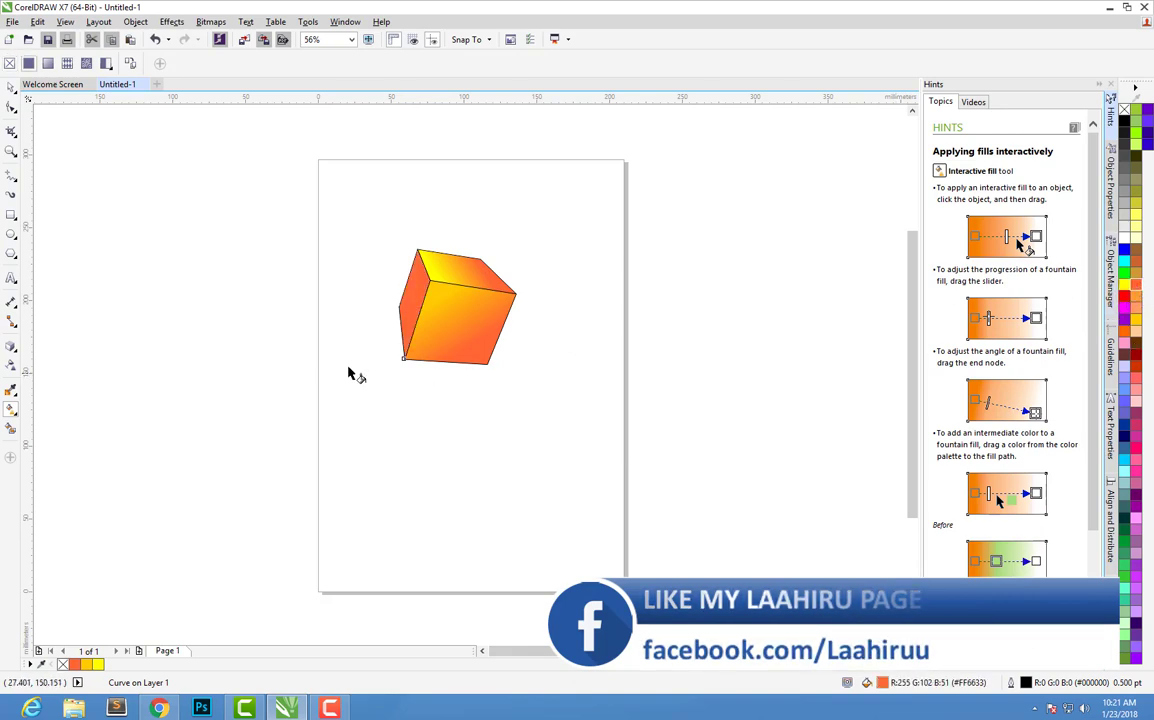
pyautogui.moveTo(376, 272); pyautogui.dragTo(430, 281)
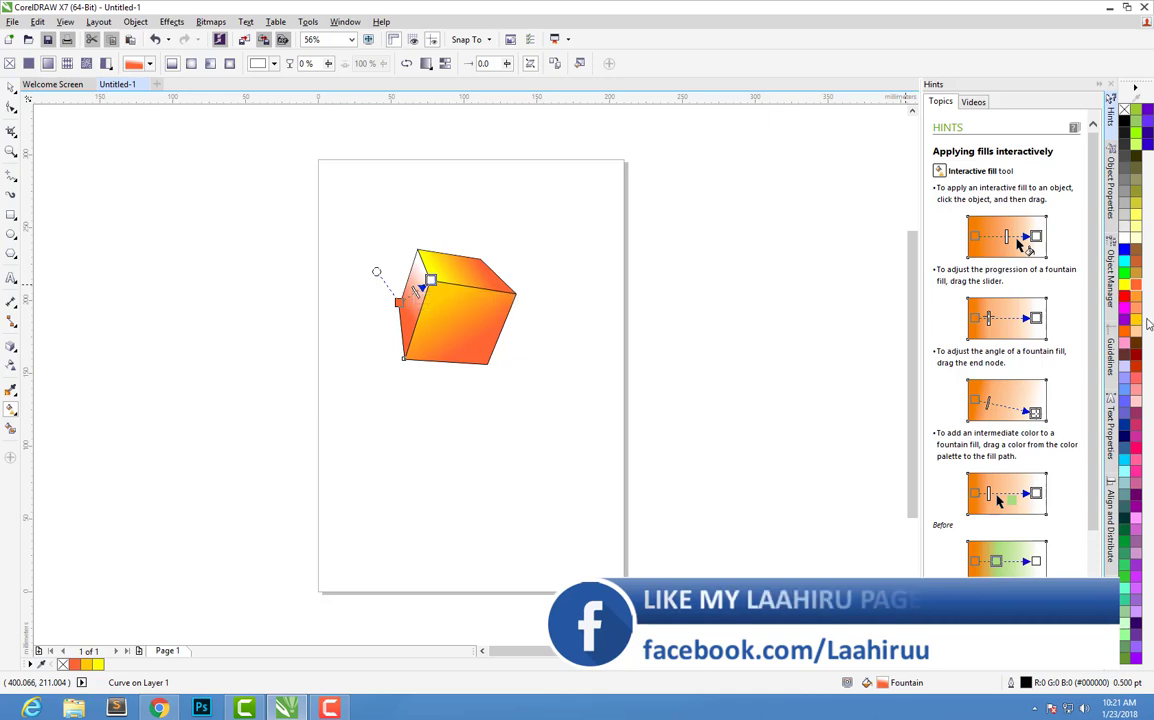
pyautogui.scroll(2, 497, 348)
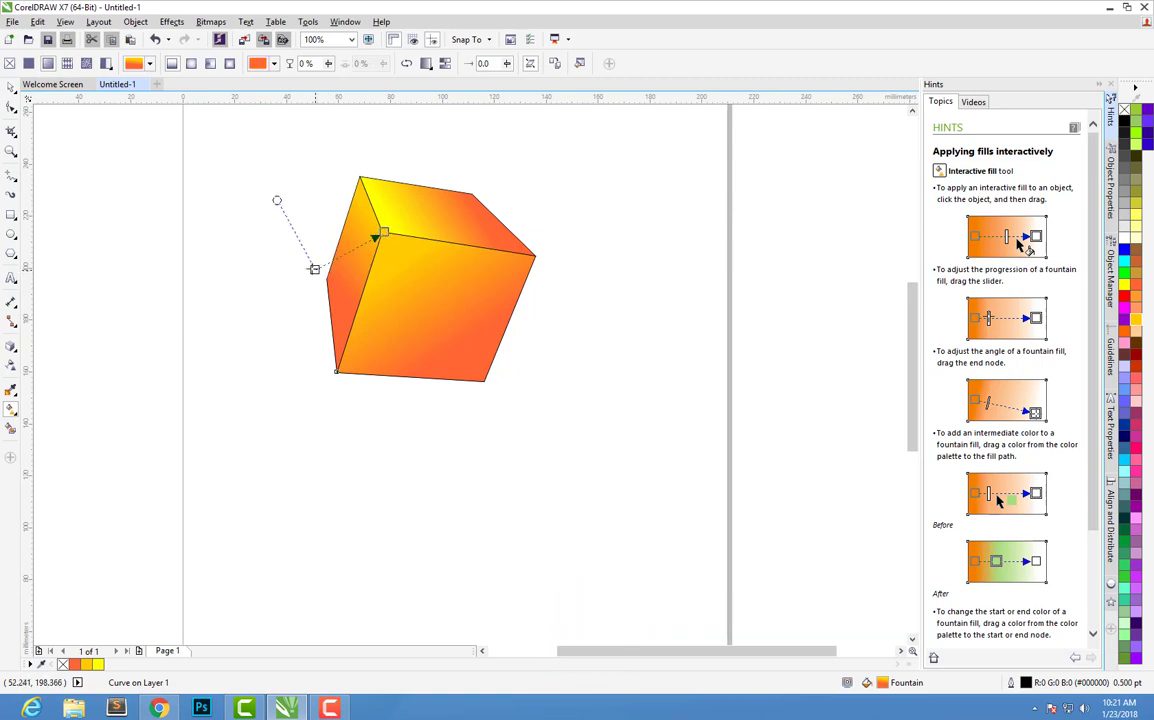
pyautogui.click(310, 273)
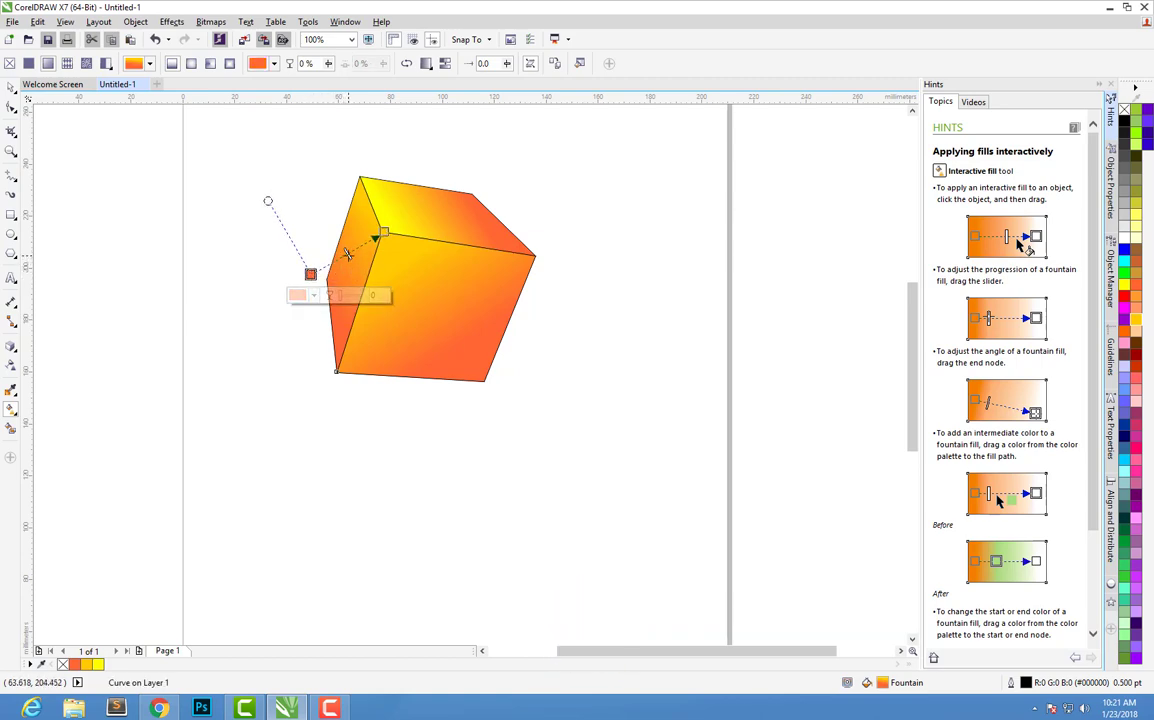
pyautogui.click(625, 290)
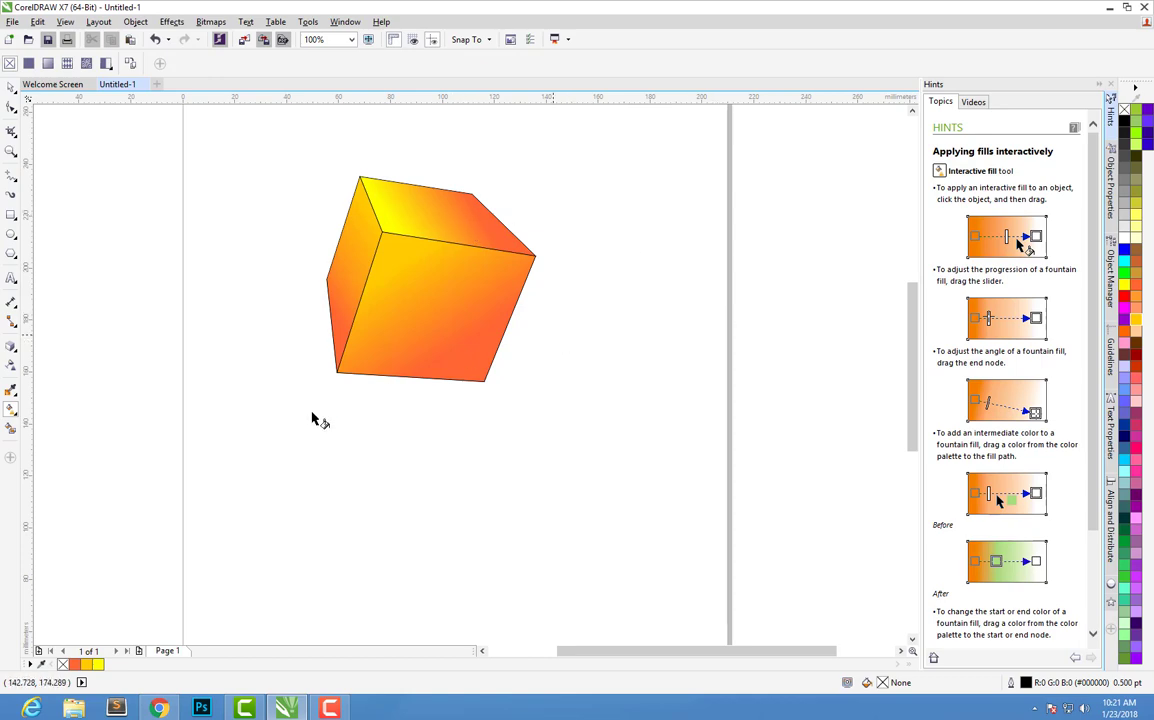
# Select all five cube faces and set their outline width to None.
pyautogui.click(13, 88)
pyautogui.moveTo(388, 396); pyautogui.dragTo(317, 430)
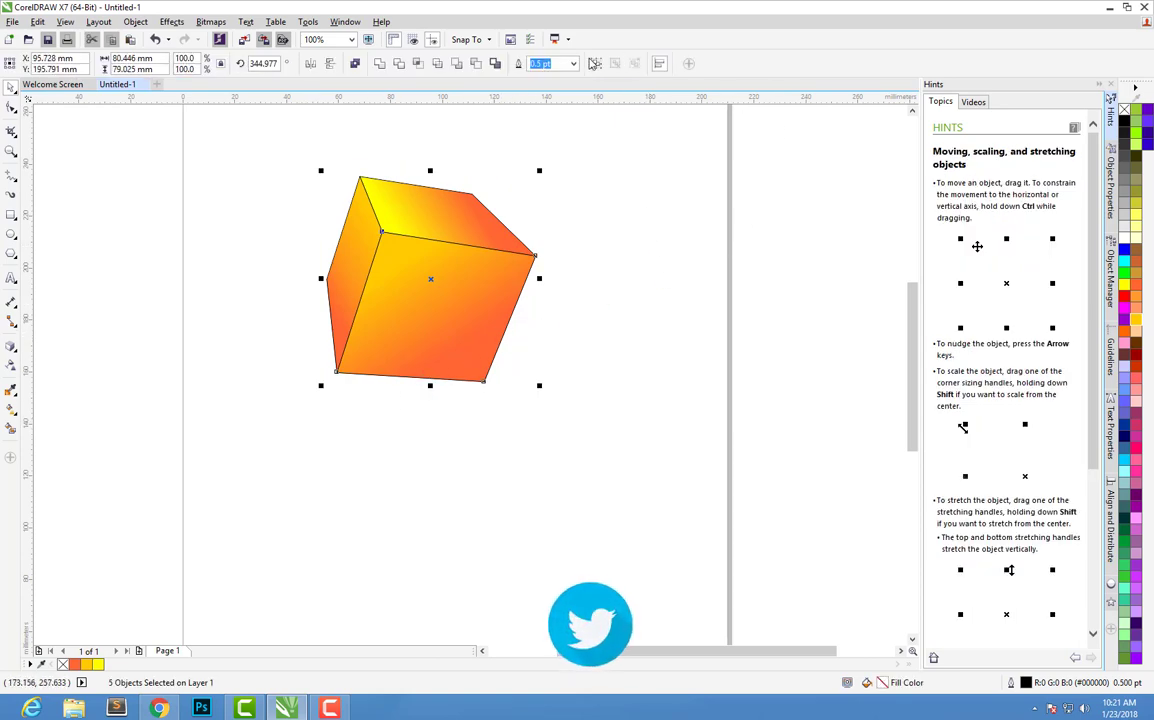
pyautogui.click(573, 63)
pyautogui.click(545, 80)
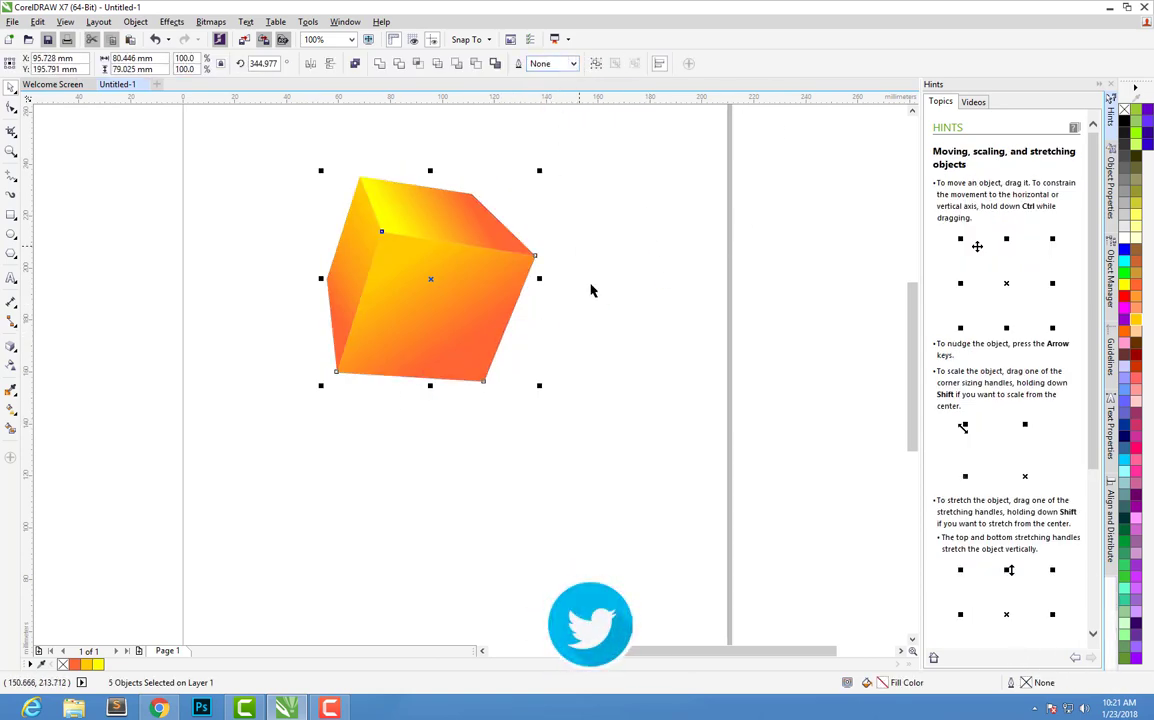
pyautogui.click(620, 290)
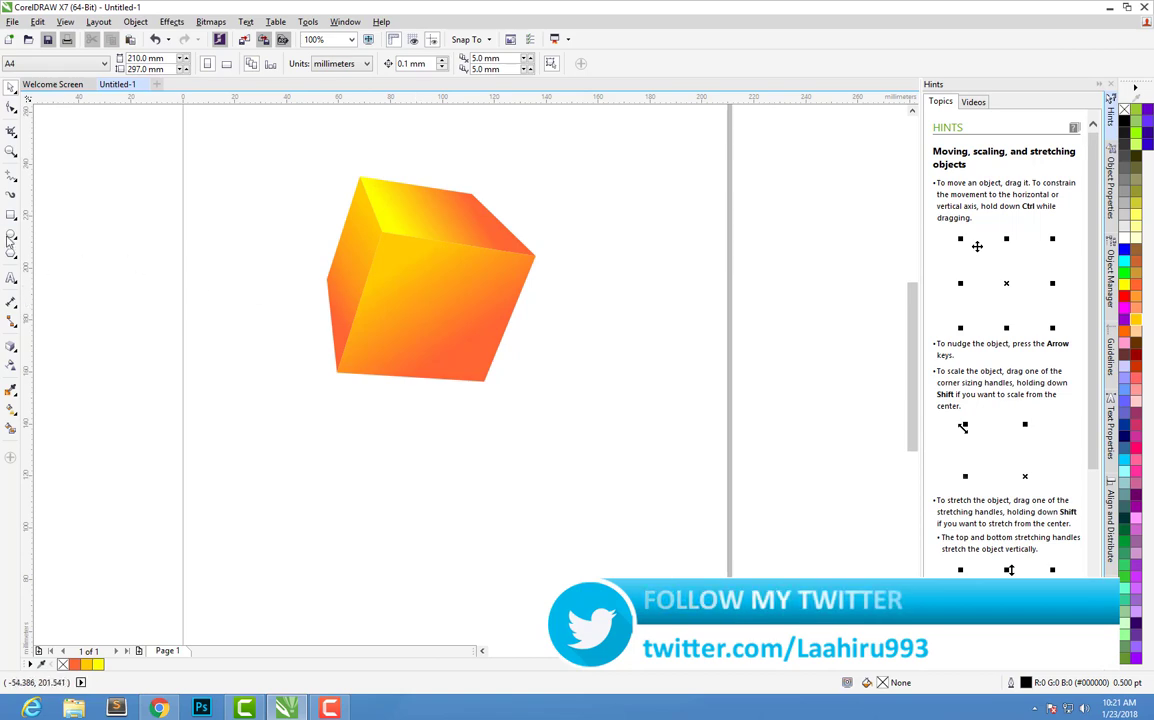
# Trace a 0.5 pt Bézier line from the bottom-left corner through the front vertex to the top corner.
pyautogui.click(11, 176)
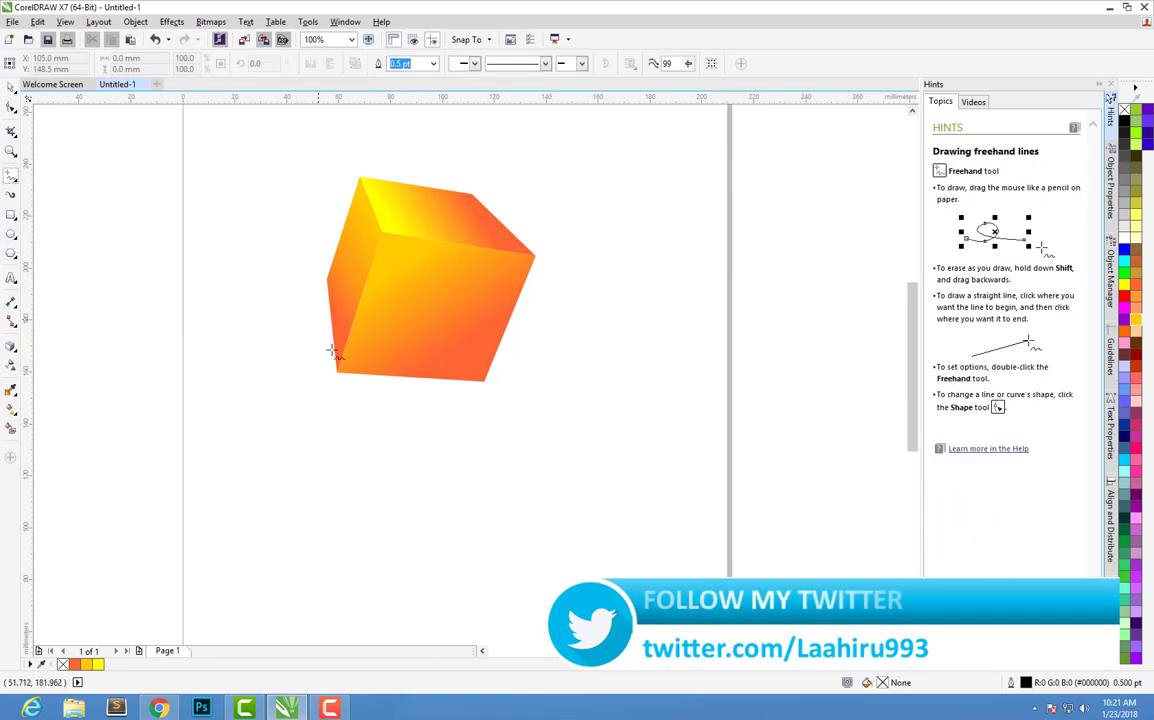
pyautogui.click(18, 186)
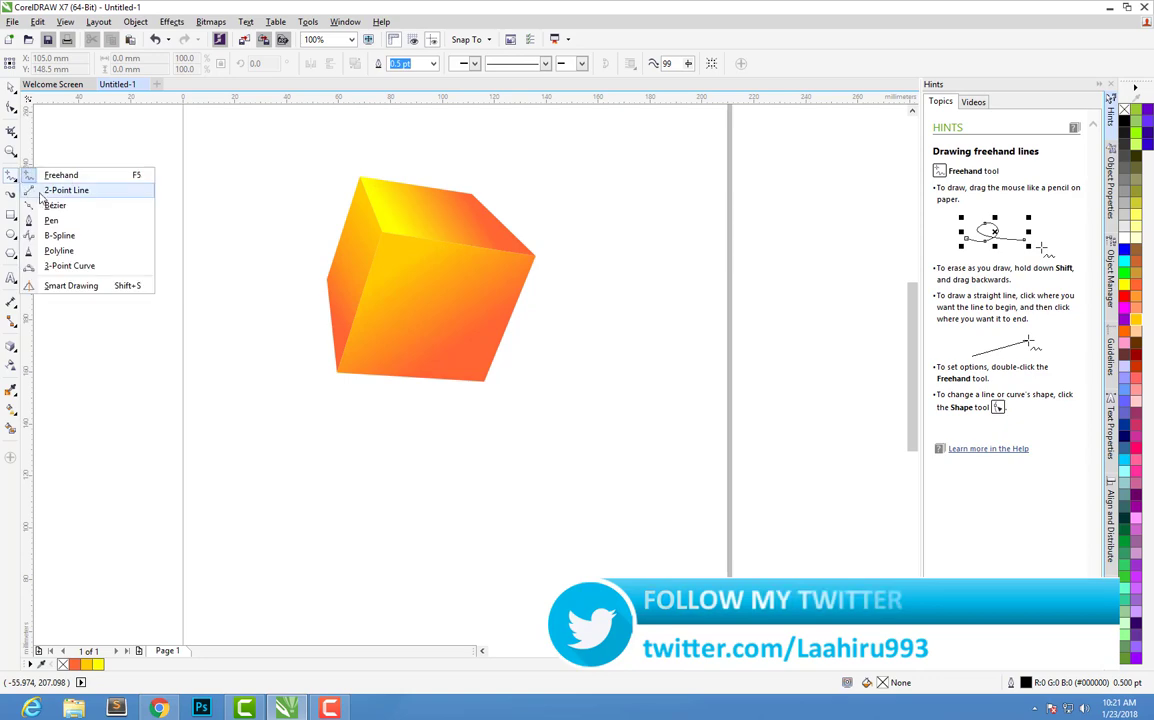
pyautogui.click(50, 203)
pyautogui.scroll(2, 340, 374)
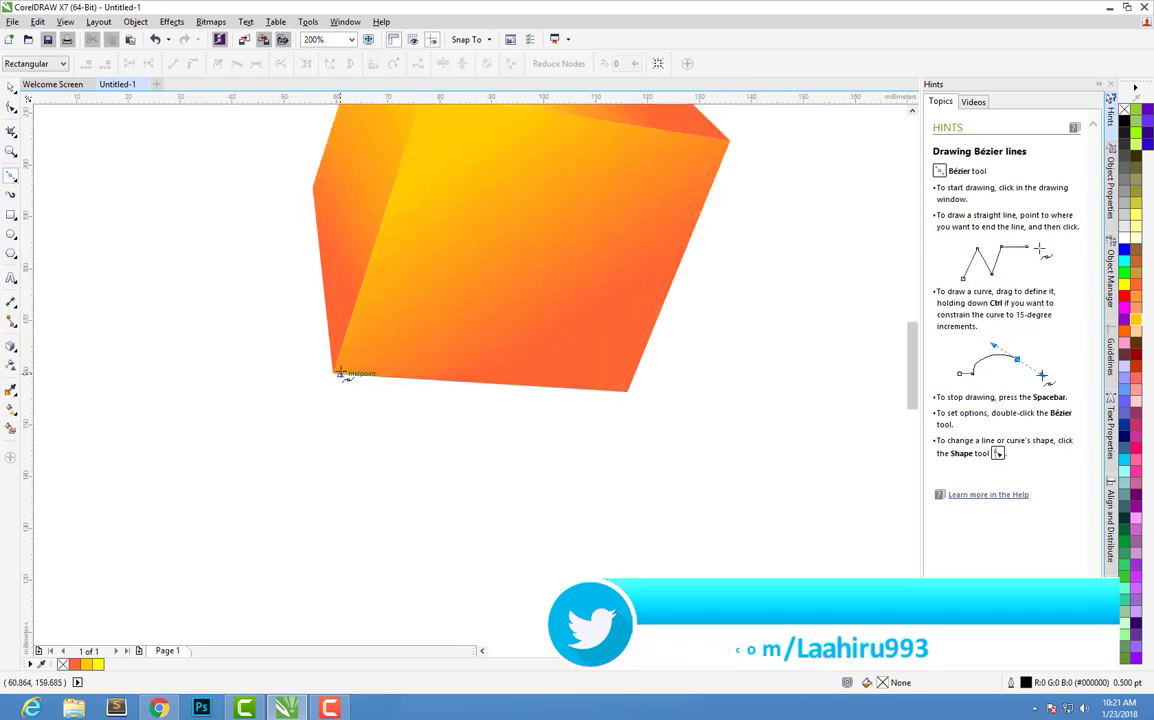
pyautogui.scroll(2, 333, 377)
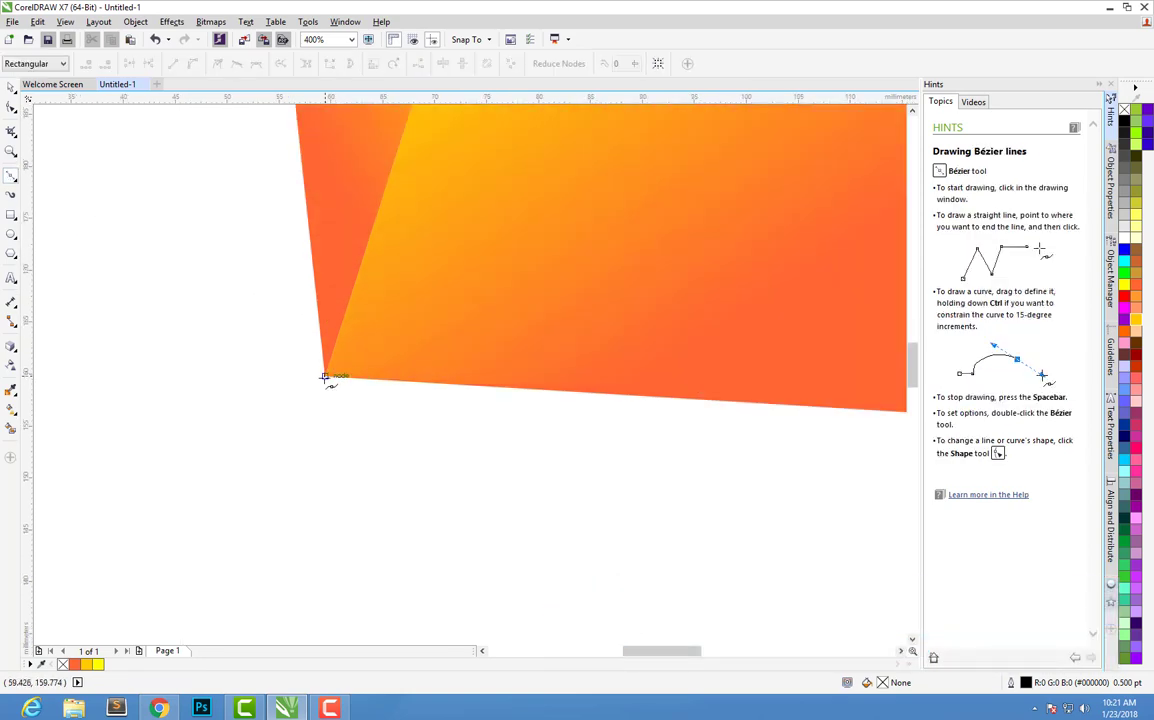
pyautogui.scroll(2, 381, 216)
pyautogui.scroll(-8, 373, 216)
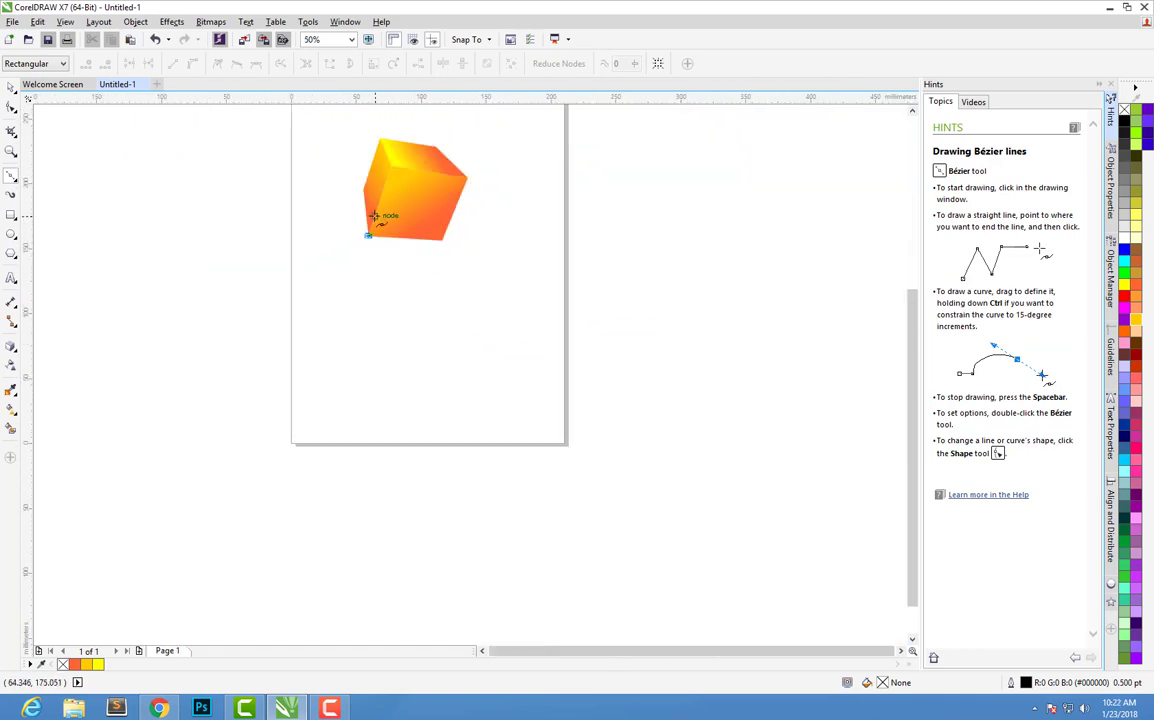
pyautogui.click(395, 167)
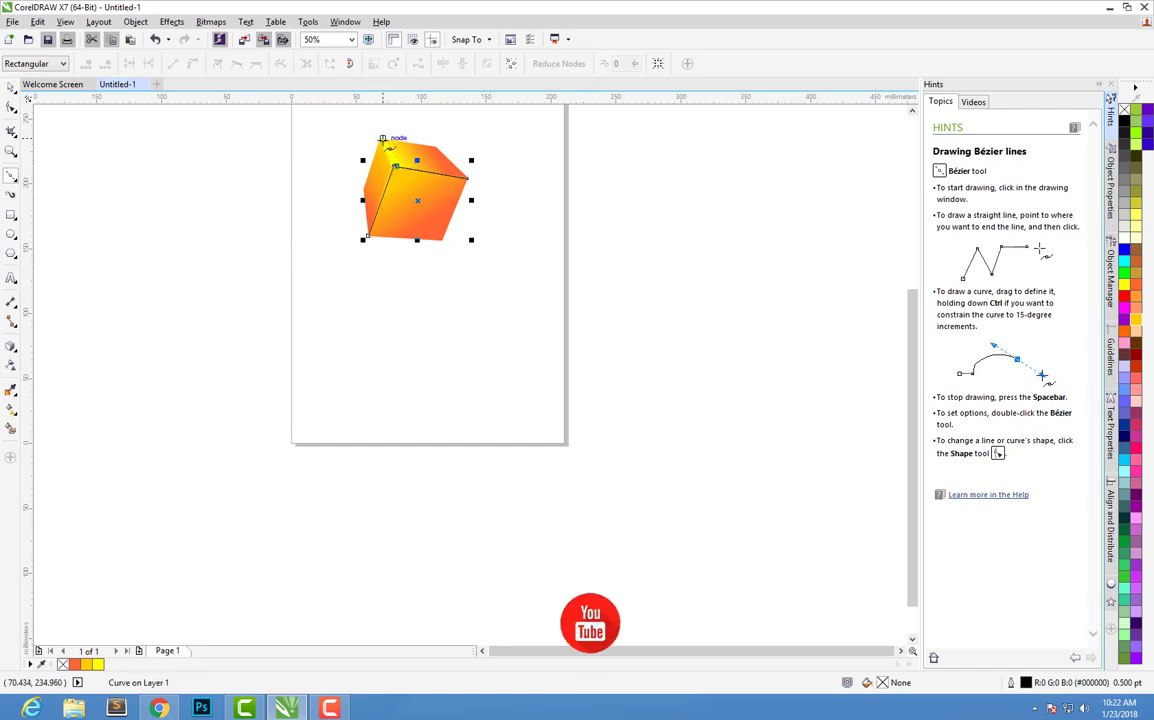
pyautogui.click(383, 137)
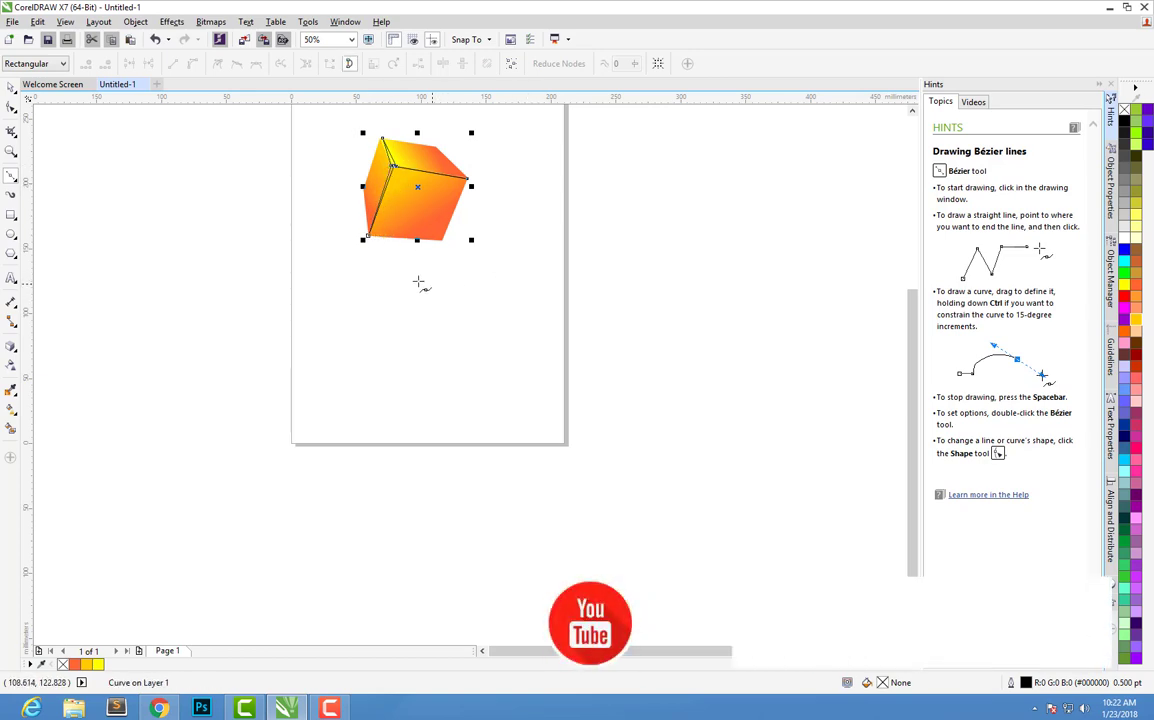
pyautogui.press('space')
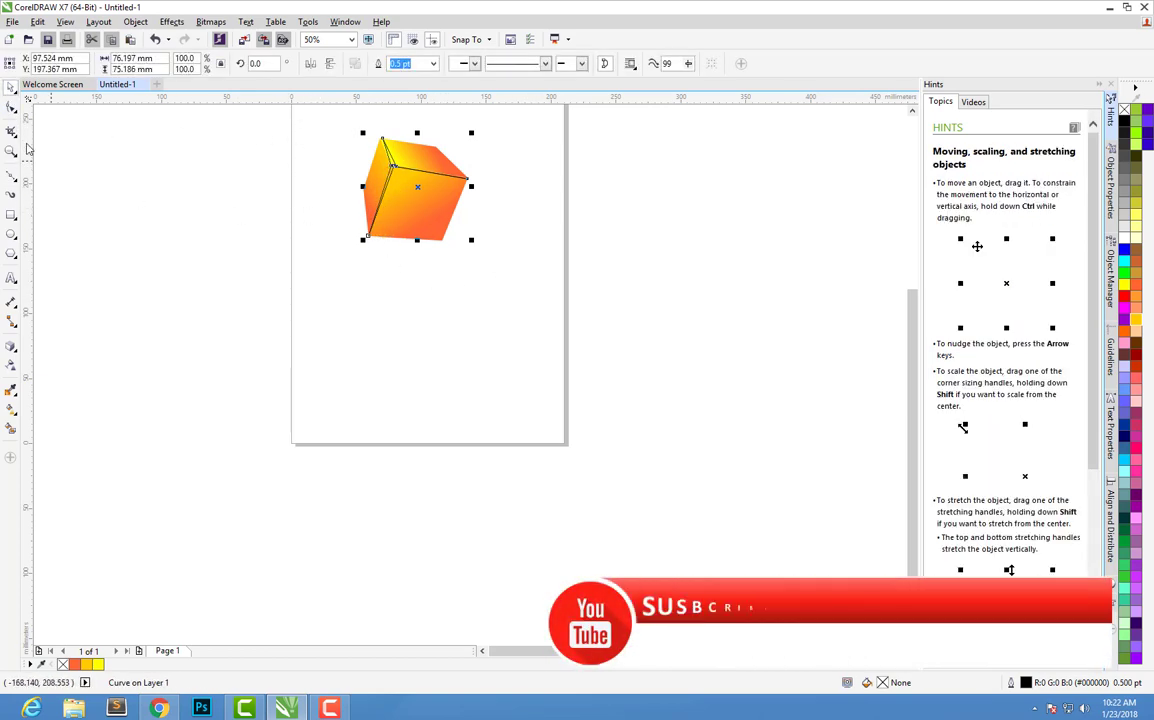
# Move the edge line's top node onto the cube's apex.
pyautogui.click(11, 107)
pyautogui.scroll(2, 380, 140)
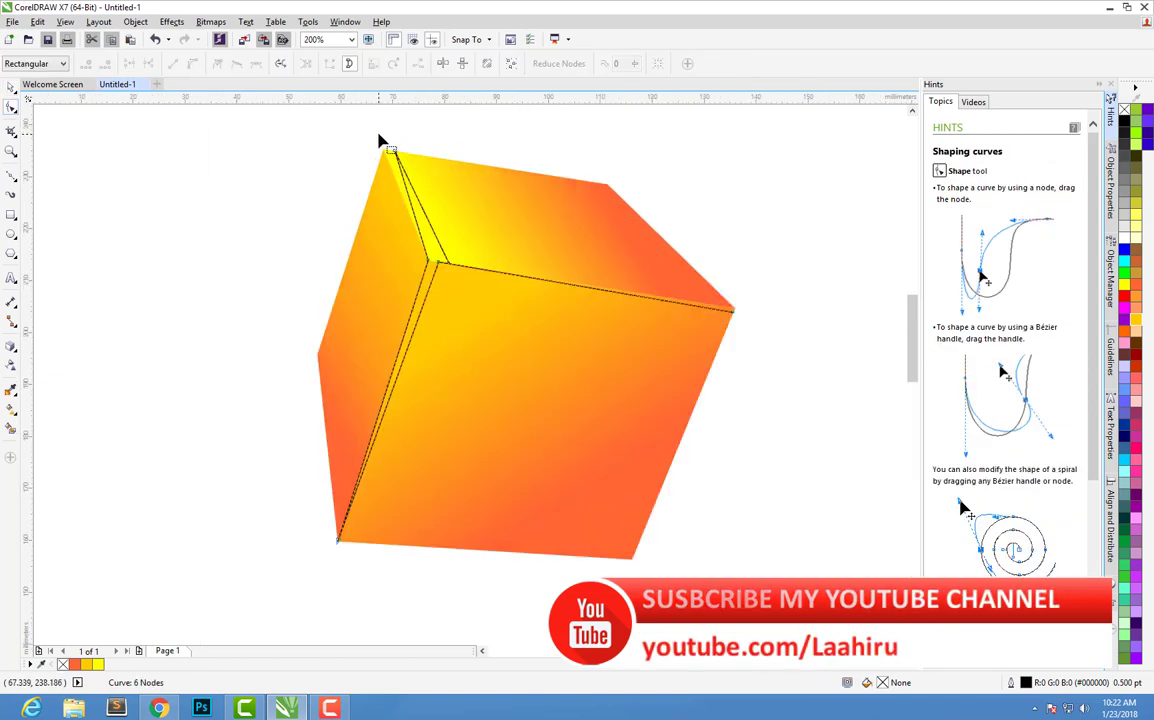
pyautogui.scroll(1, 399, 232)
pyautogui.scroll(1, 404, 245)
pyautogui.scroll(-1, 402, 240)
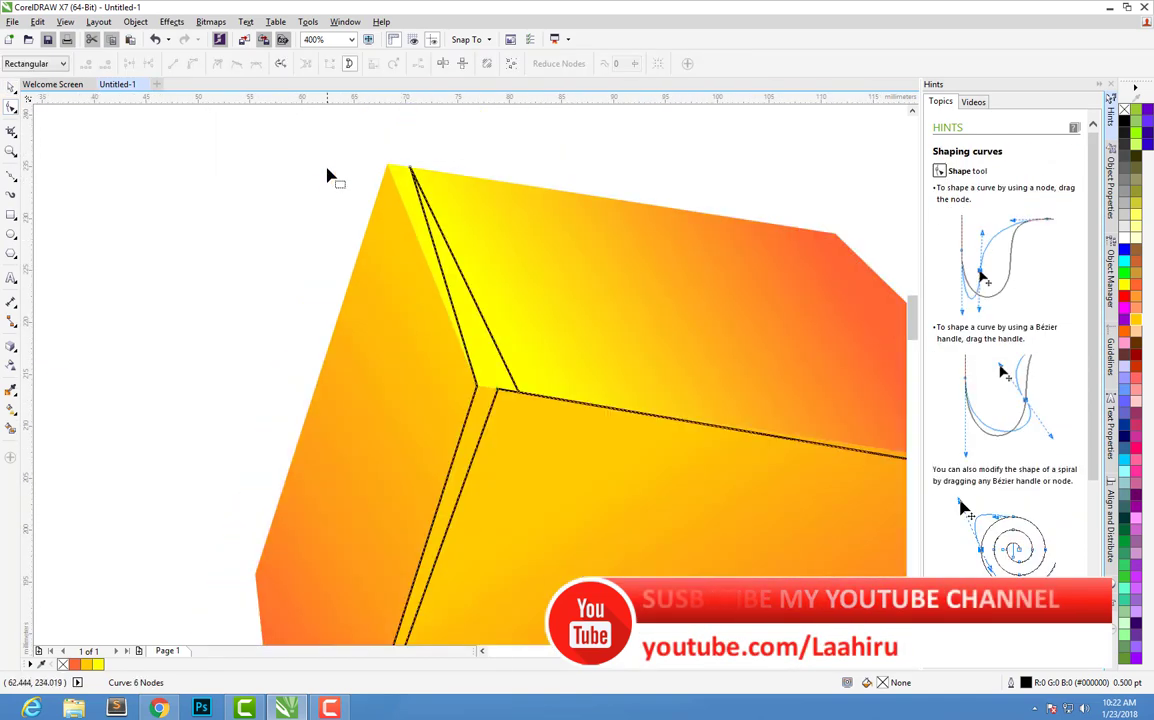
pyautogui.scroll(2, 315, 158)
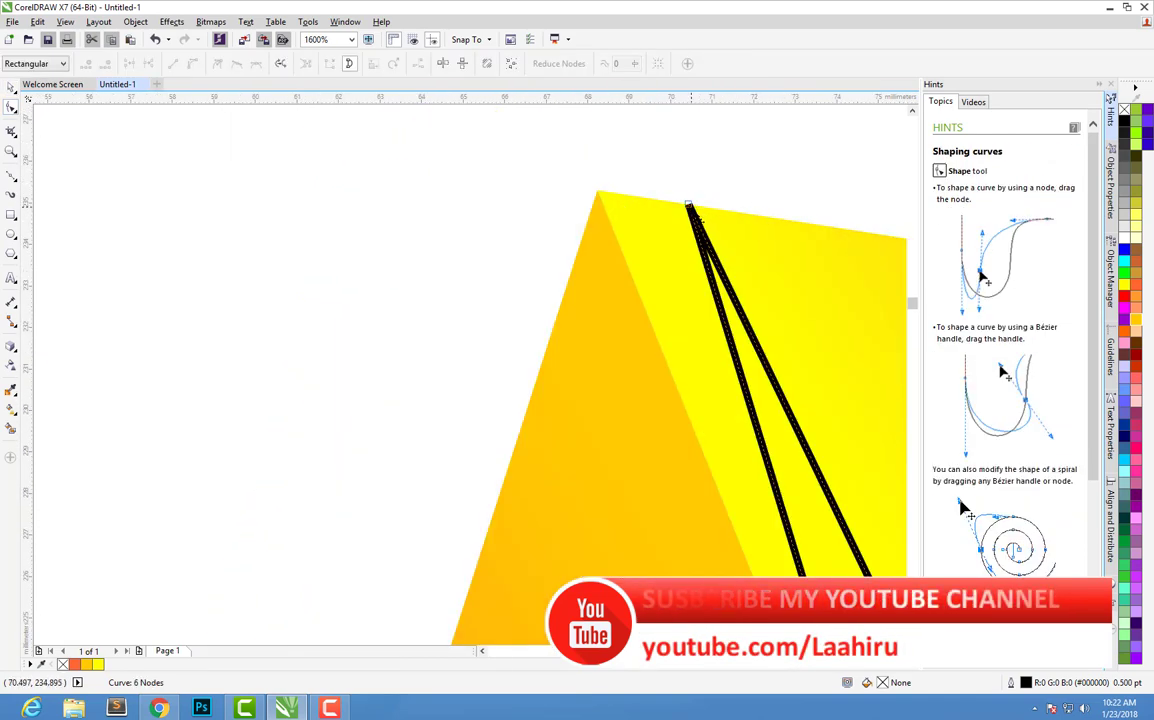
pyautogui.moveTo(690, 207)
pyautogui.mouseDown()
pyautogui.moveTo(600, 197)
pyautogui.moveTo(608, 191)
pyautogui.mouseUp()
# Snap the line's bottom node onto the cube's bottom-left corner.
pyautogui.scroll(1, 572, 198)
pyautogui.scroll(1, 626, 185)
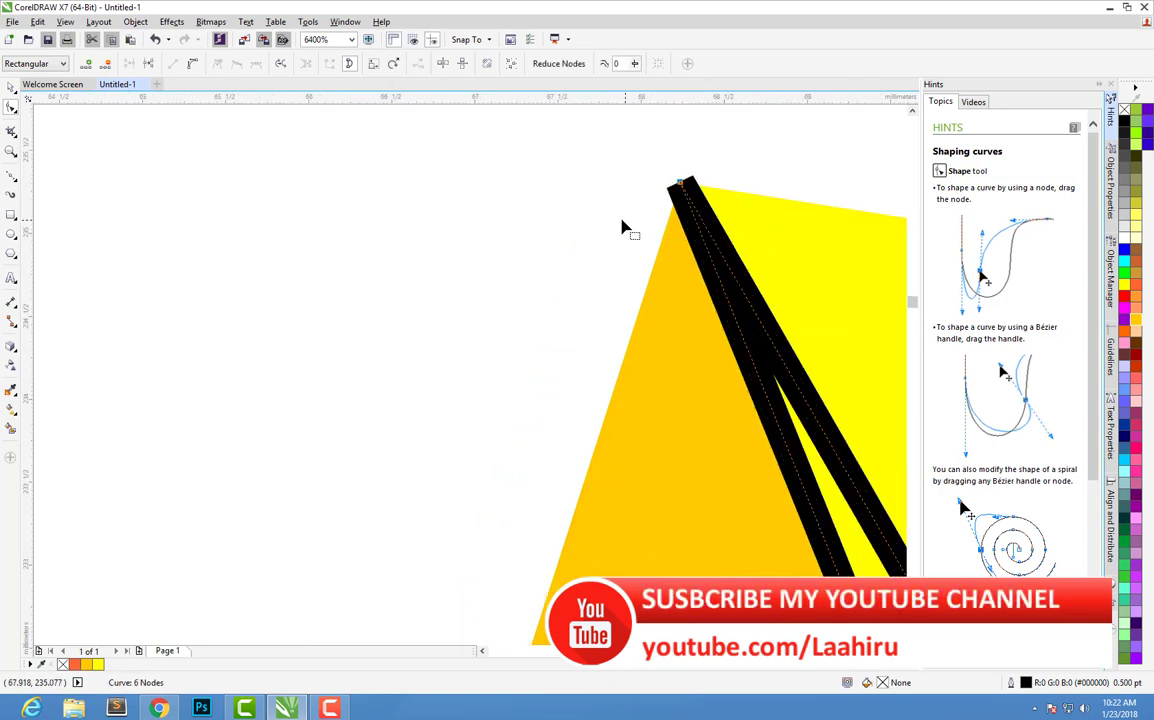
pyautogui.scroll(-1, 621, 227)
pyautogui.scroll(-3, 621, 227)
pyautogui.scroll(-1, 660, 300)
pyautogui.scroll(-2, 693, 355)
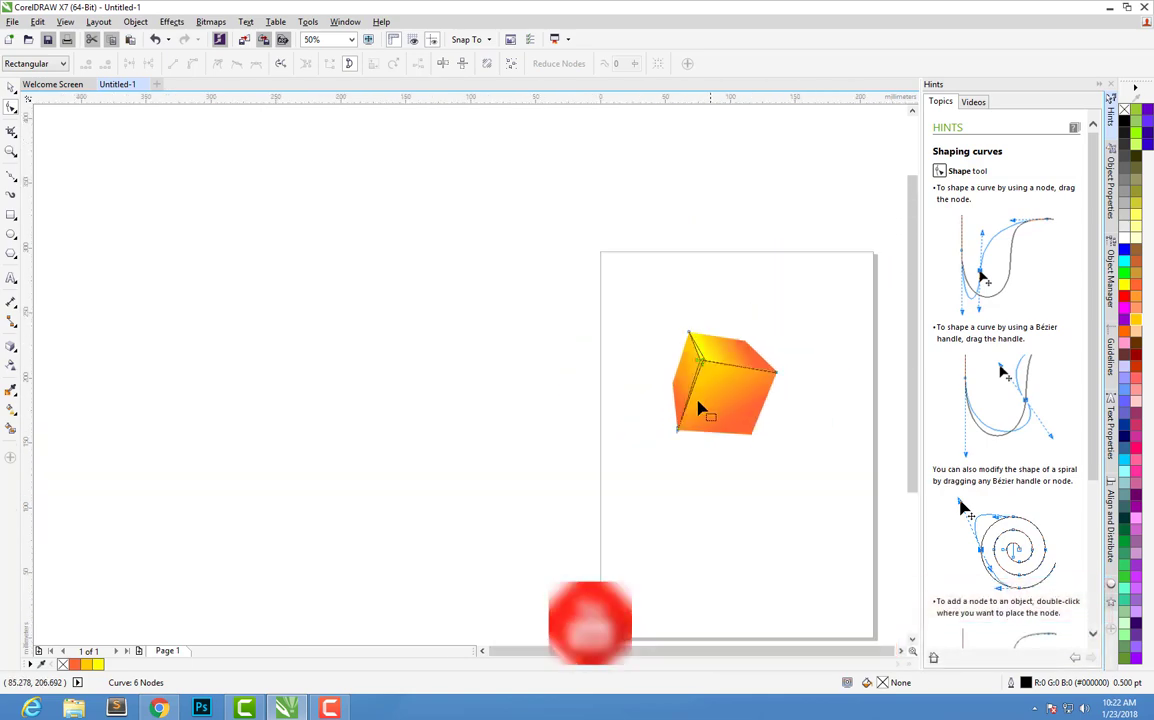
pyautogui.scroll(3, 700, 410)
pyautogui.scroll(1, 683, 471)
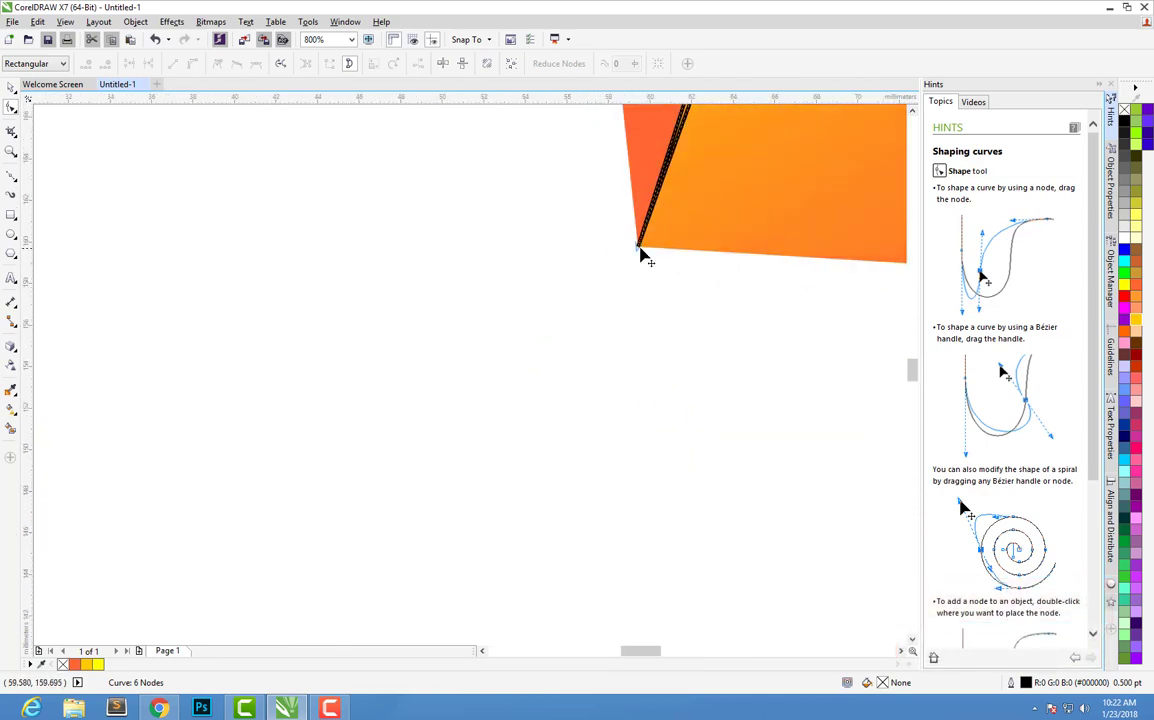
pyautogui.scroll(1, 645, 235)
pyautogui.scroll(1, 655, 205)
pyautogui.scroll(2, 600, 300)
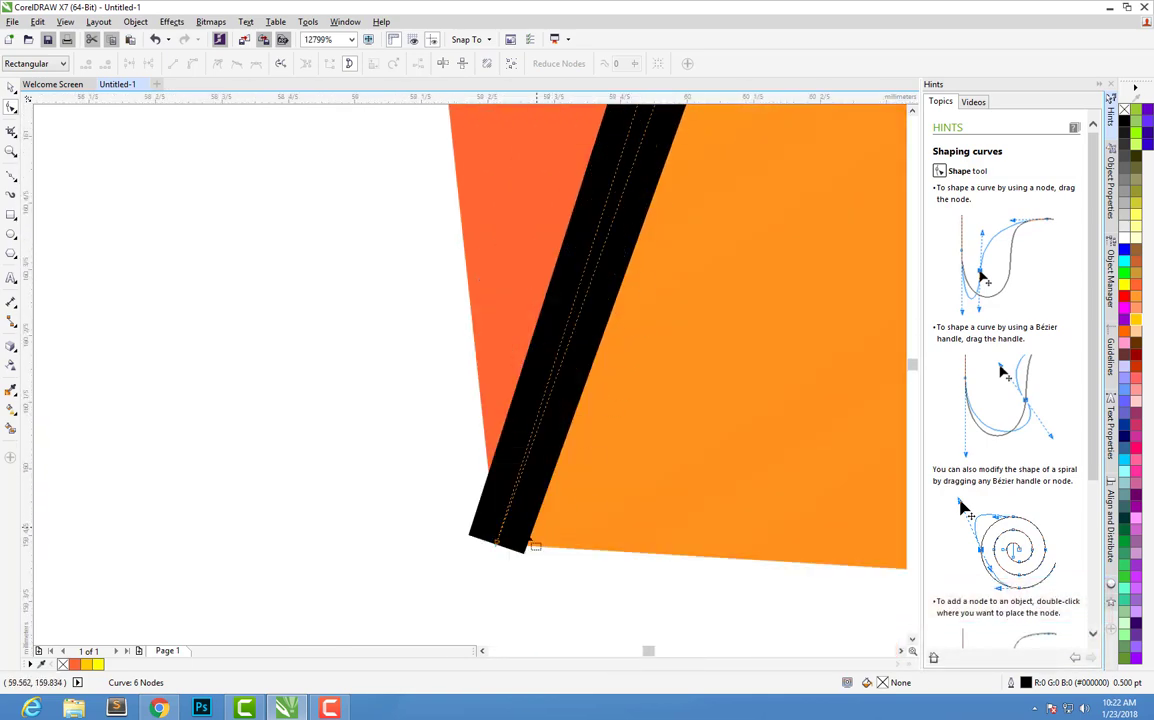
pyautogui.moveTo(500, 547)
pyautogui.mouseDown()
pyautogui.moveTo(549, 496)
pyautogui.moveTo(539, 485)
pyautogui.moveTo(500, 550)
pyautogui.mouseUp()
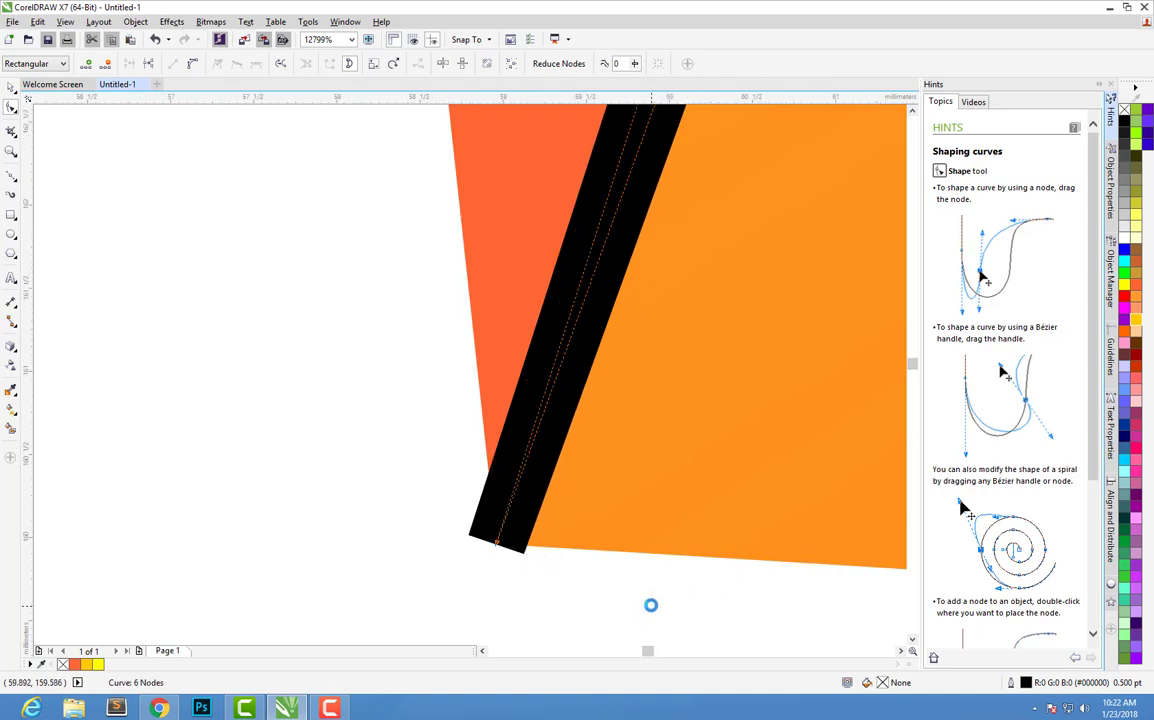
pyautogui.scroll(-3, 791, 471)
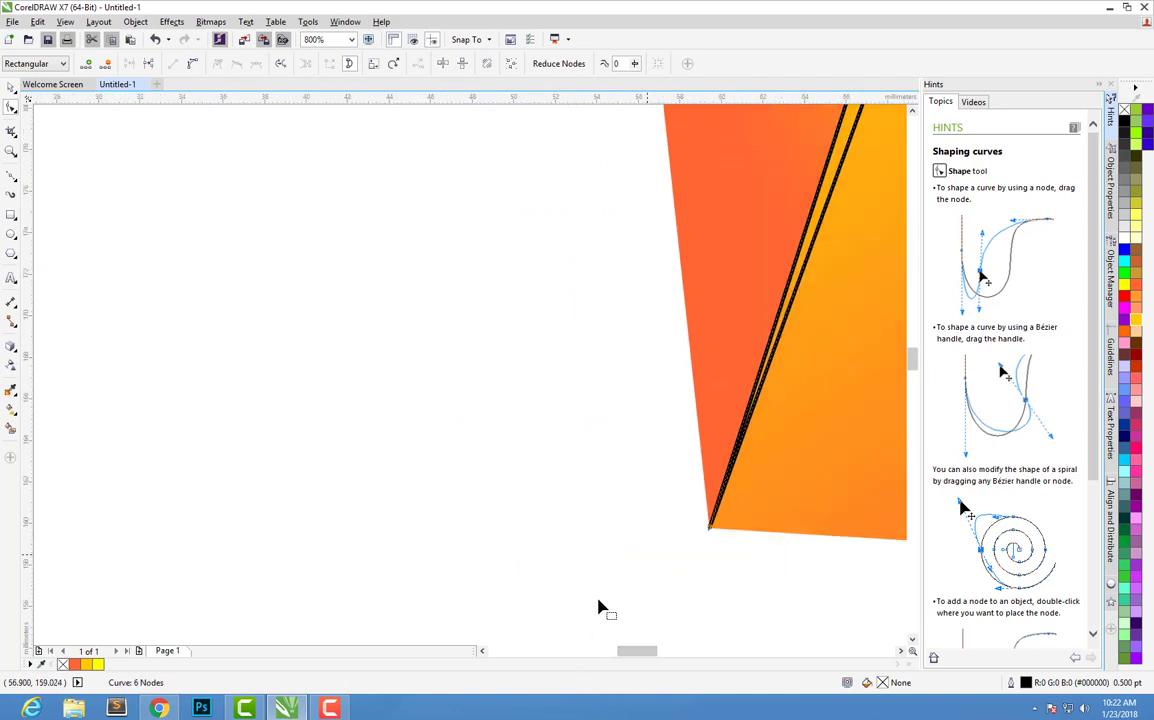
pyautogui.moveTo(632, 651); pyautogui.dragTo(675, 653)
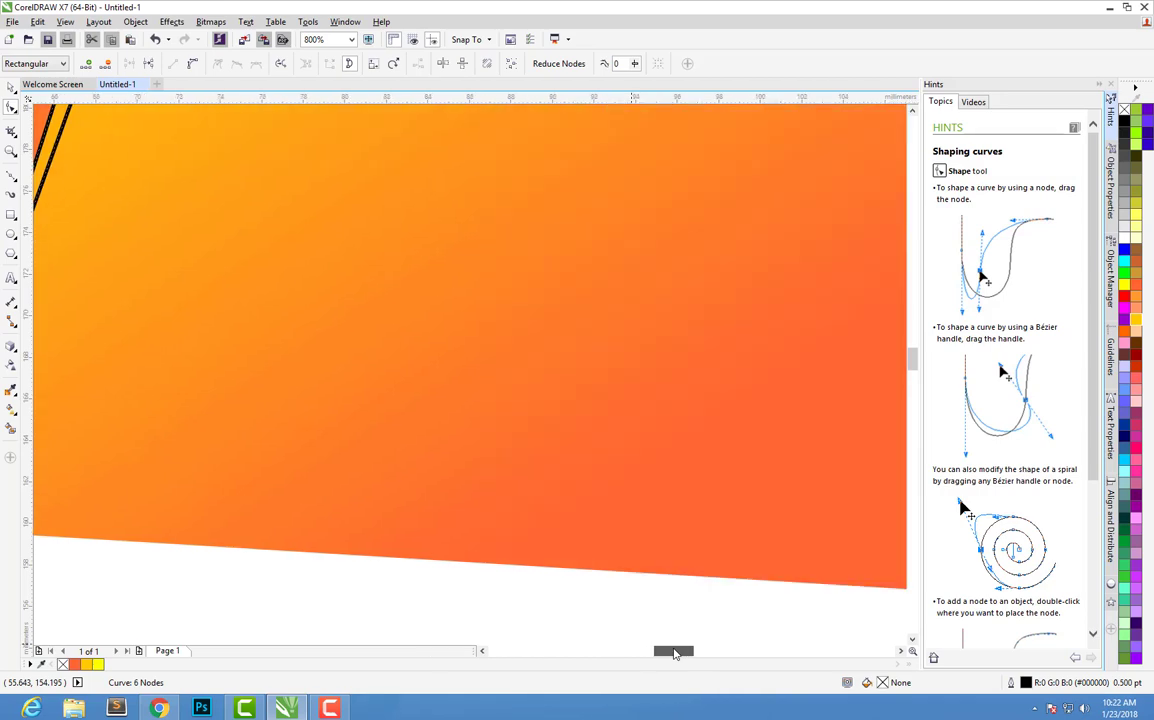
# Line up the edge line's right end with the cube's right corner.
pyautogui.scroll(-3, 765, 278)
pyautogui.scroll(2, 819, 340)
pyautogui.scroll(2, 711, 335)
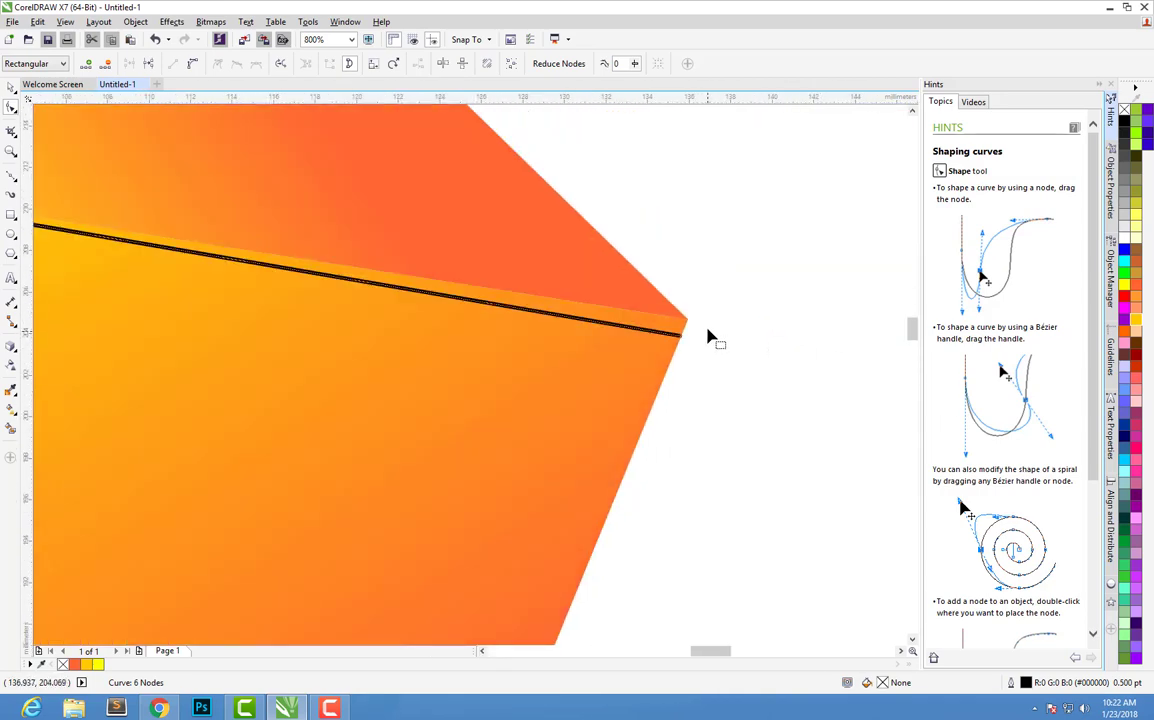
pyautogui.scroll(2, 577, 640)
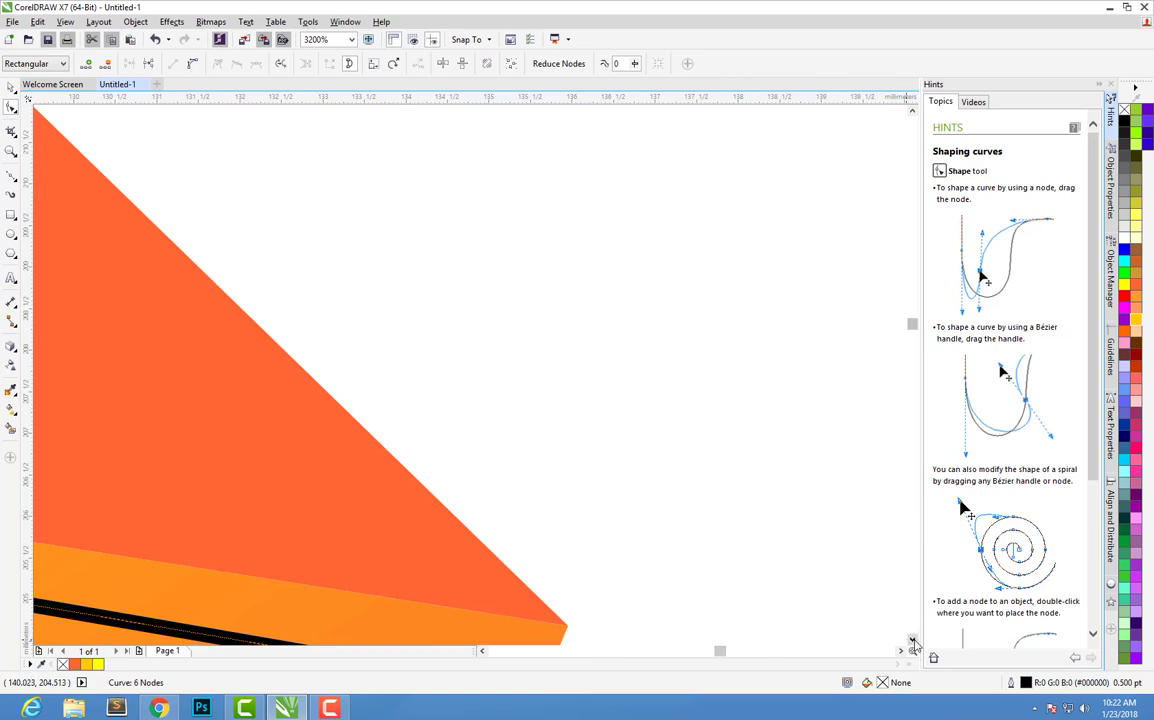
pyautogui.scroll(-3, 913, 644)
pyautogui.scroll(2, 520, 248)
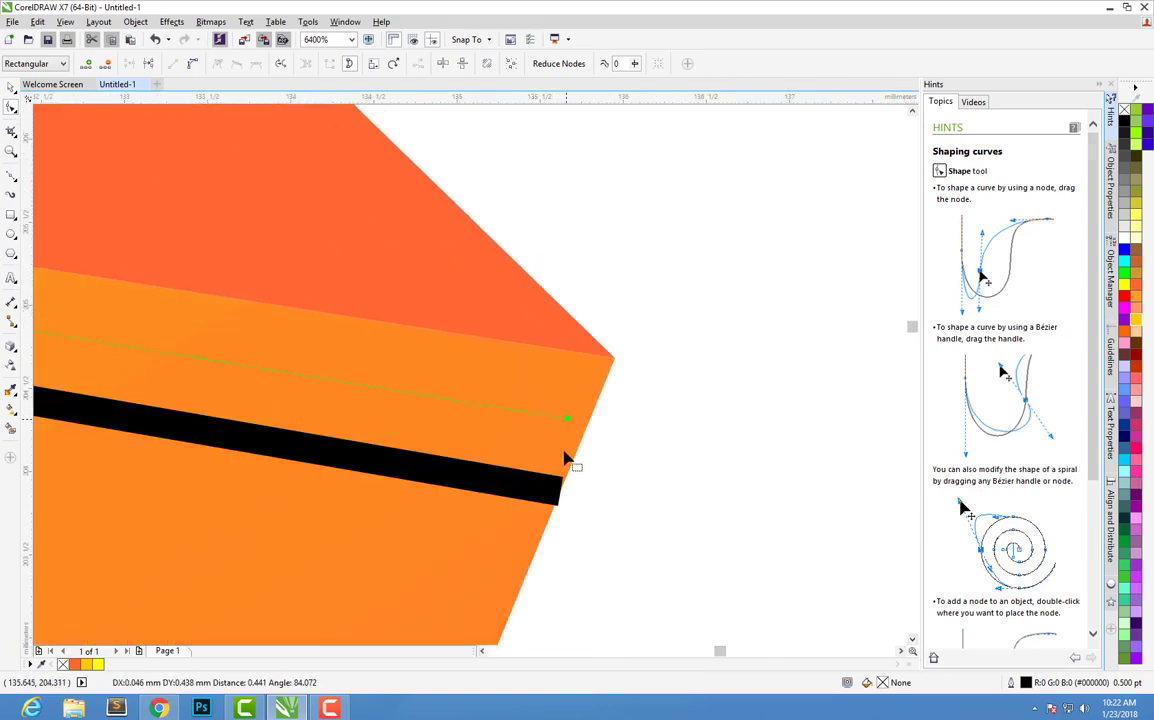
pyautogui.moveTo(557, 452); pyautogui.dragTo(615, 358)
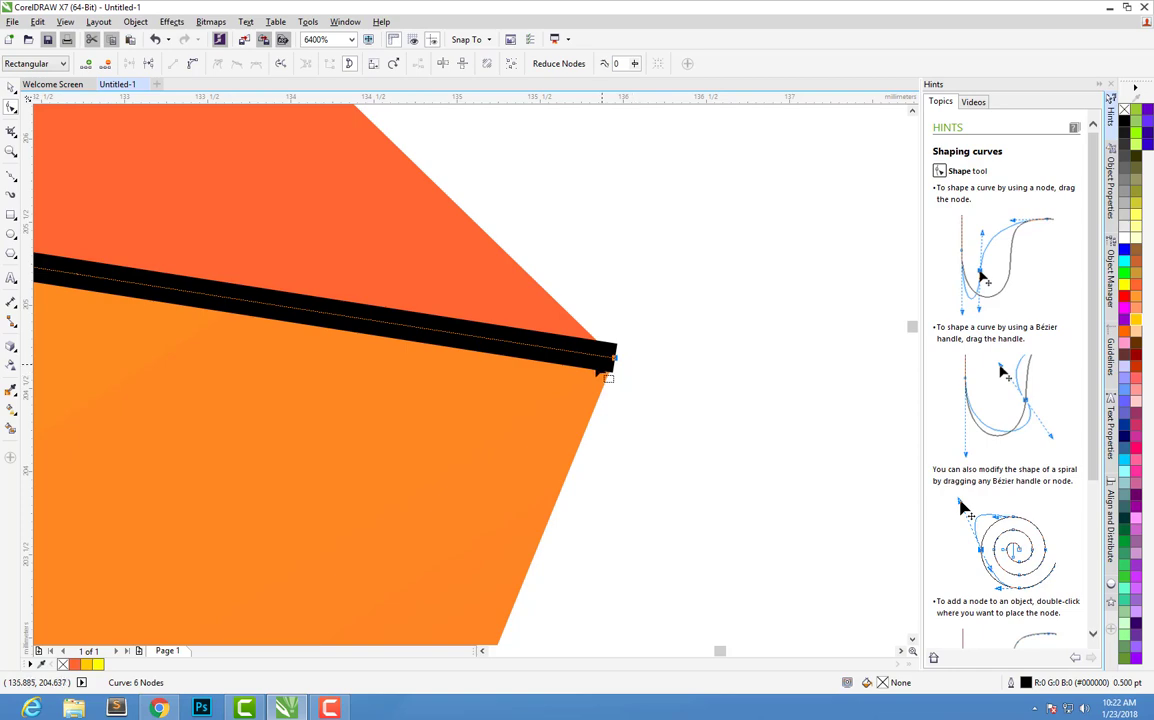
pyautogui.scroll(-2, 268, 333)
pyautogui.scroll(-1, 265, 330)
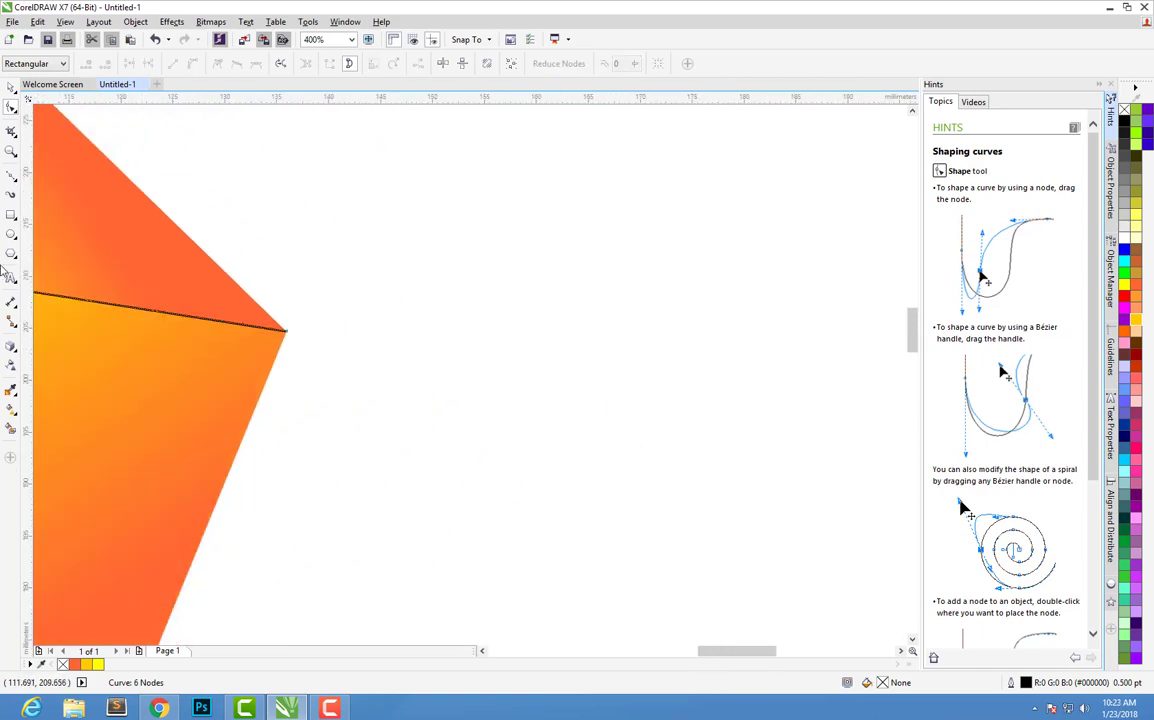
pyautogui.scroll(-2, 88, 346)
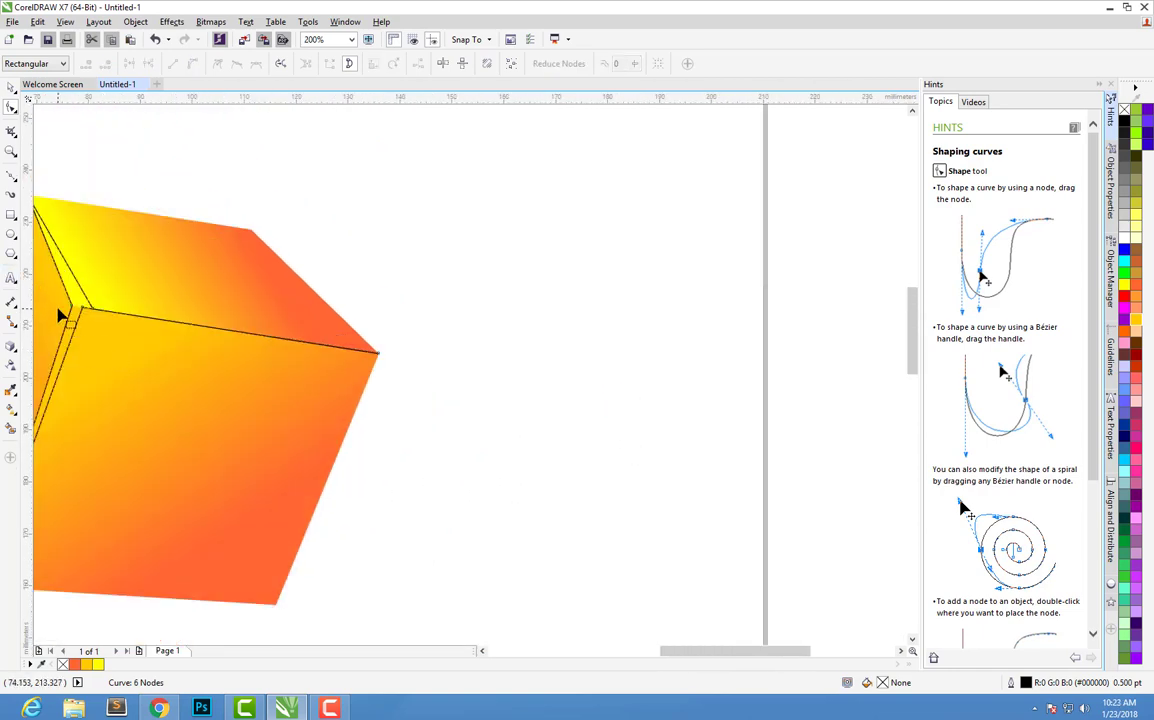
pyautogui.scroll(1, 60, 316)
pyautogui.scroll(1, 42, 308)
pyautogui.scroll(1, 42, 308)
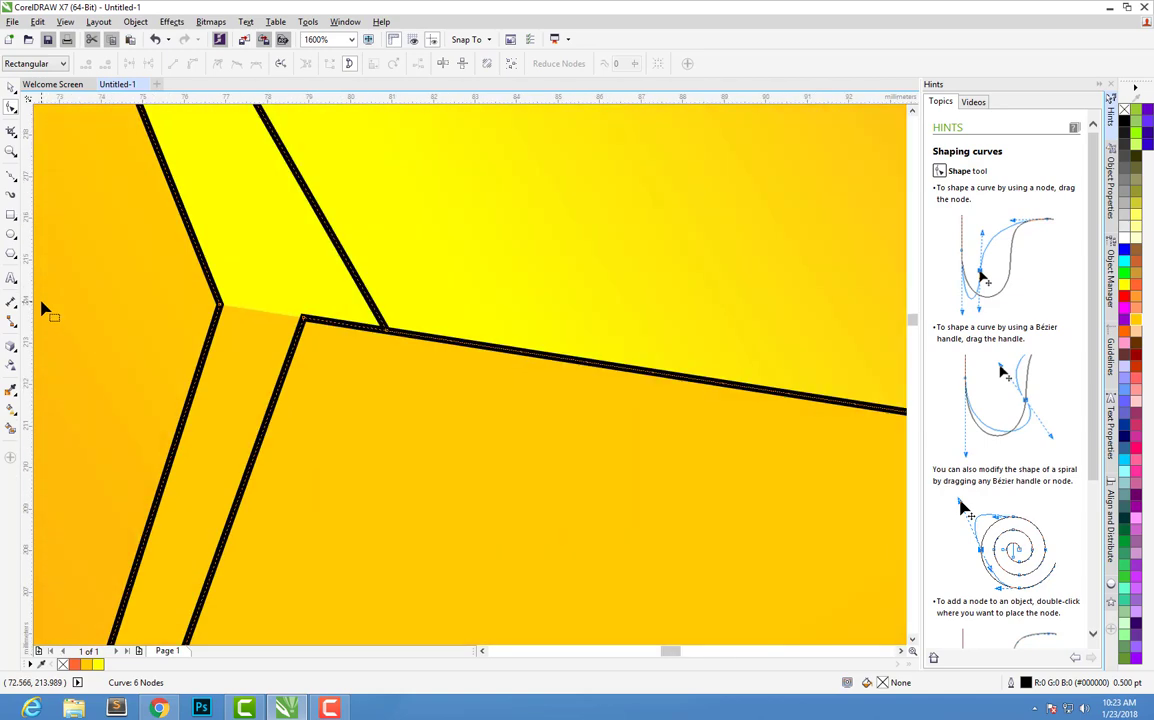
pyautogui.scroll(1, 42, 308)
pyautogui.scroll(-1, 96, 324)
pyautogui.scroll(-1, 96, 324)
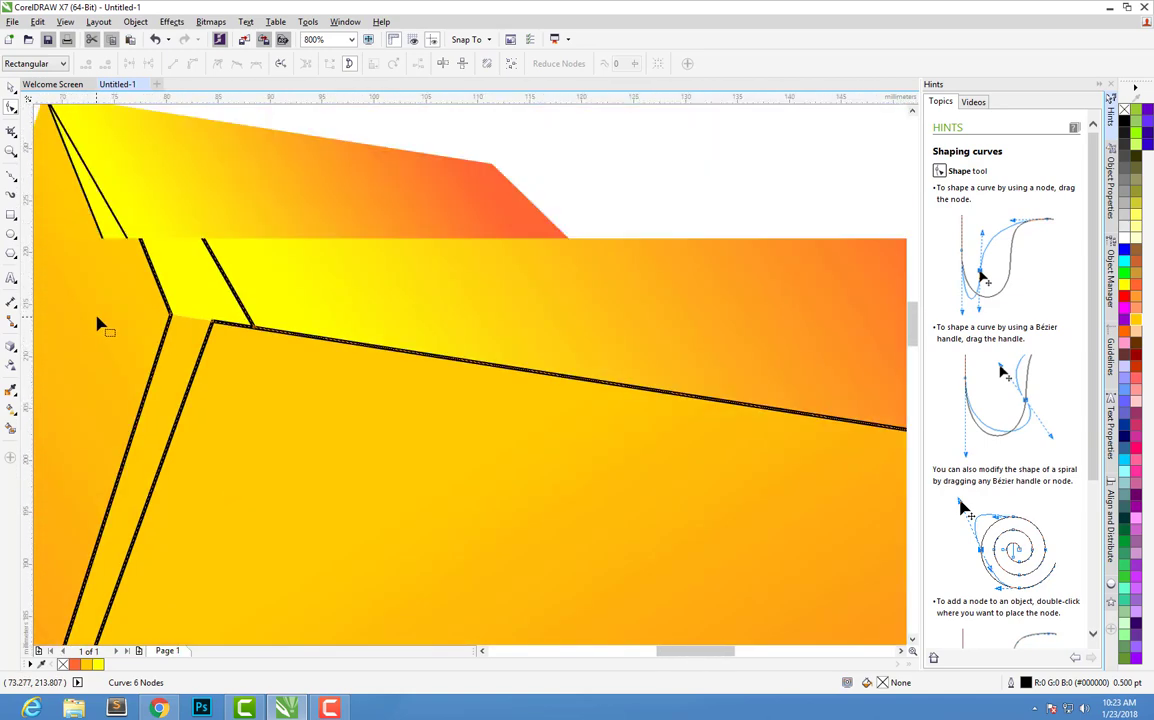
pyautogui.scroll(-2, 60, 315)
pyautogui.scroll(1, 20, 304)
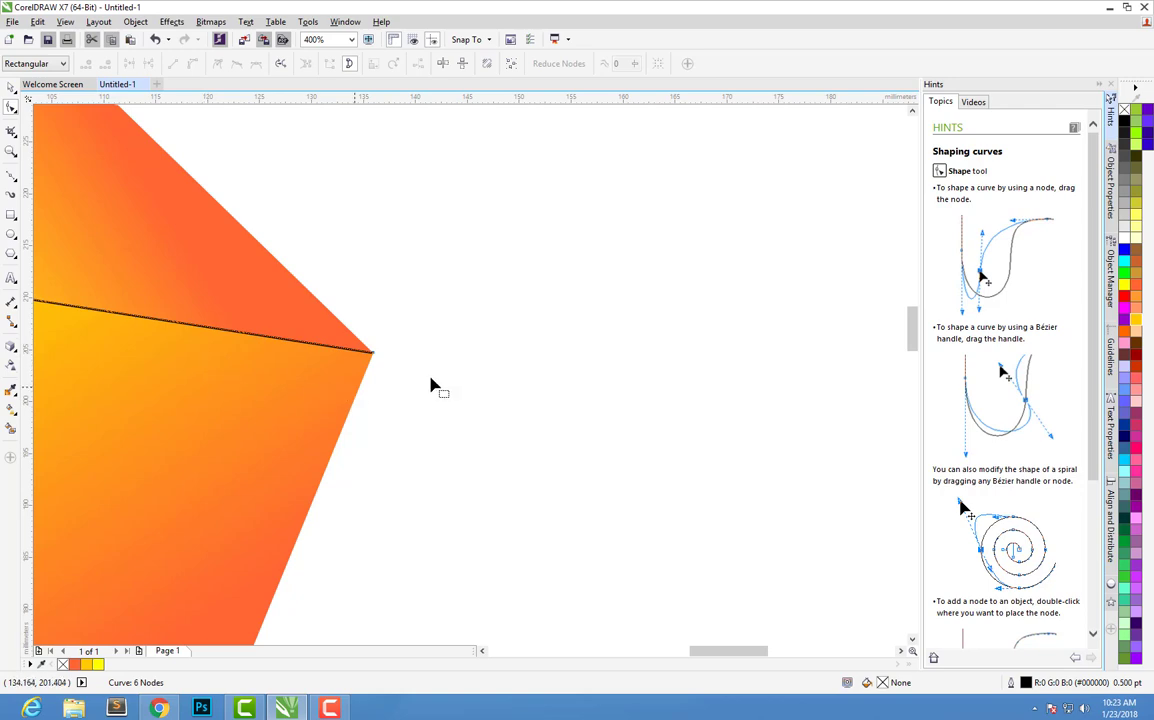
# Zoom in on the cube's central front vertex.
pyautogui.press('space')
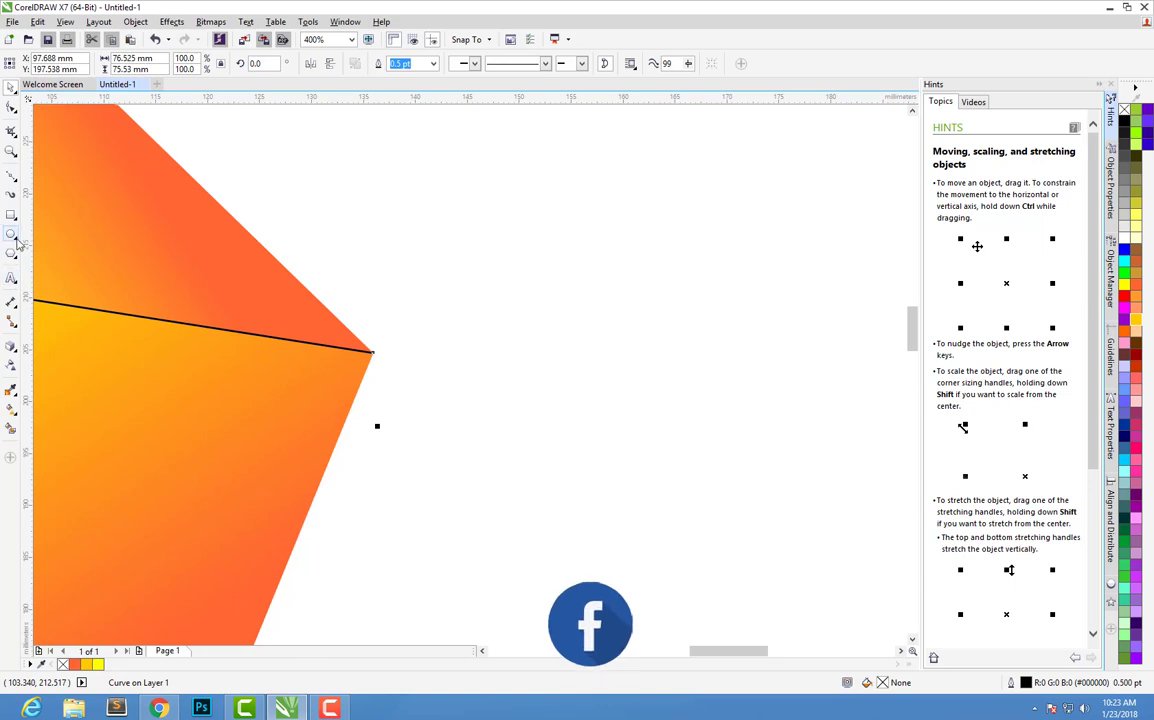
pyautogui.click(11, 152)
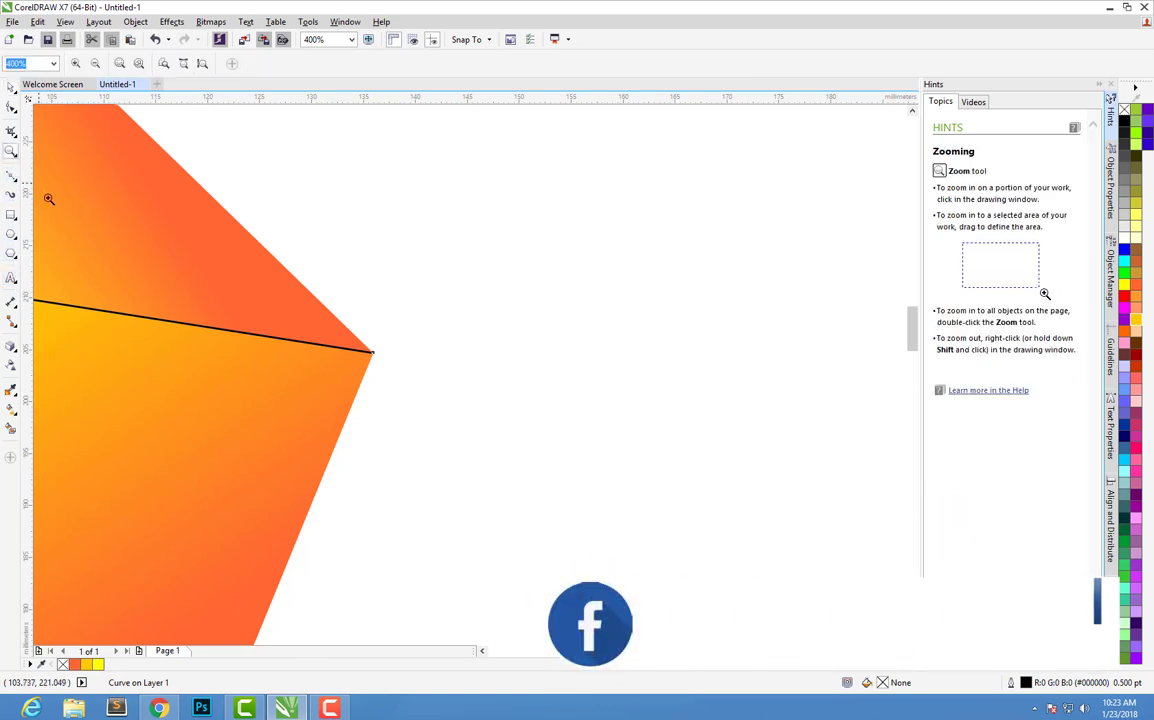
pyautogui.rightClick(309, 411)
pyautogui.rightClick(309, 407)
pyautogui.click(155, 352)
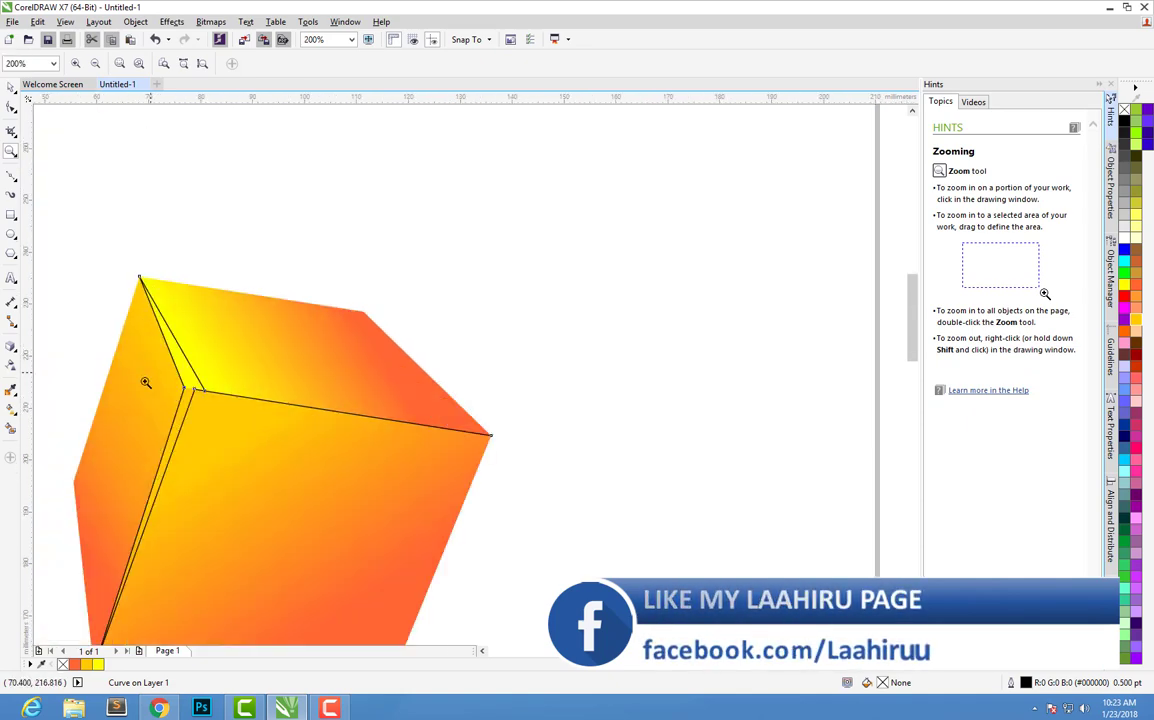
pyautogui.moveTo(106, 355); pyautogui.dragTo(278, 458)
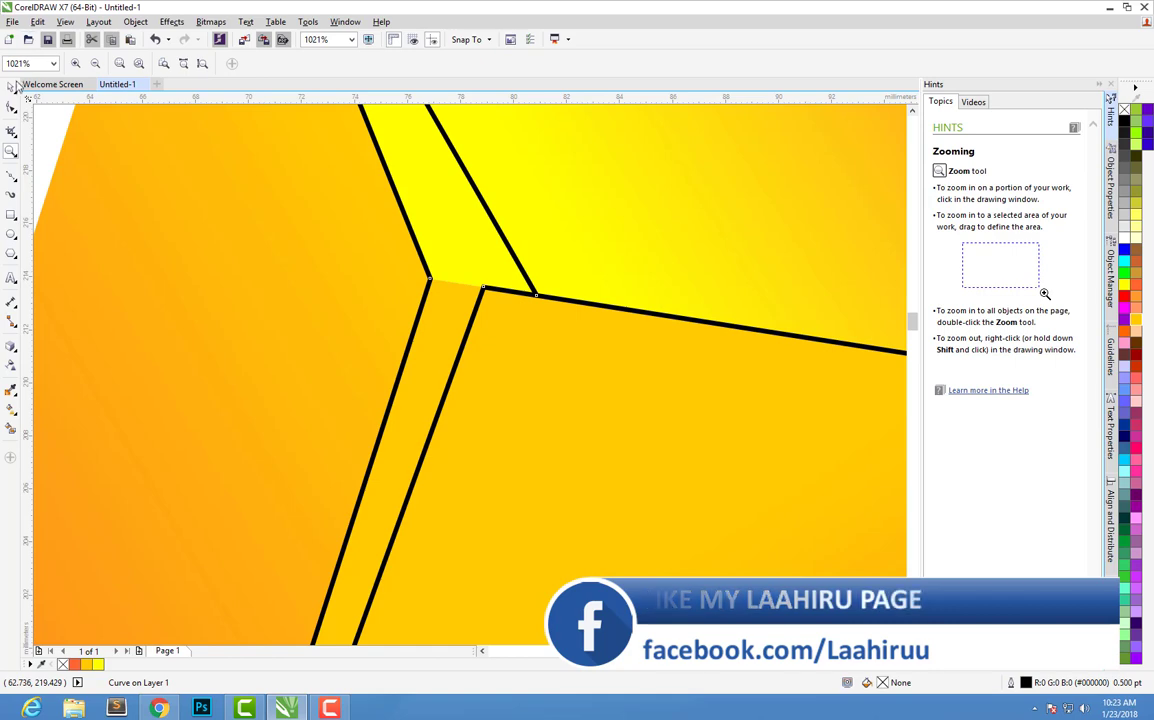
# Drag the seam curve's inner corner nodes onto the cube's central front vertex, closing the gap.
pyautogui.press('space')
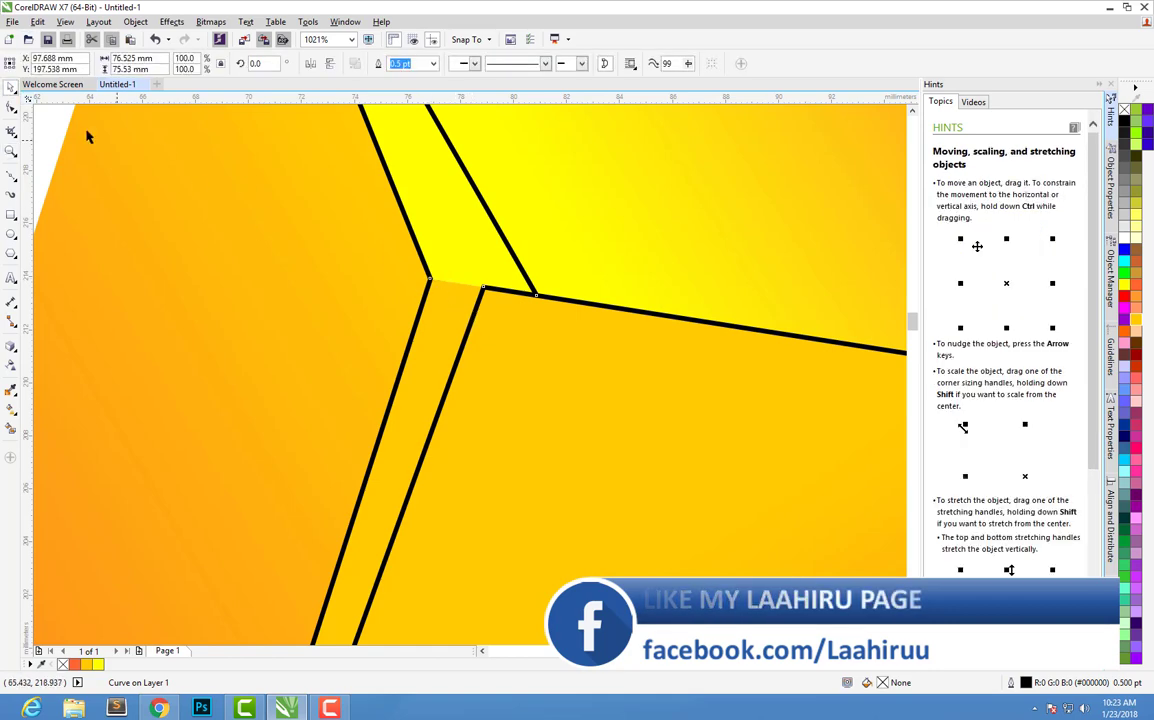
pyautogui.click(10, 112)
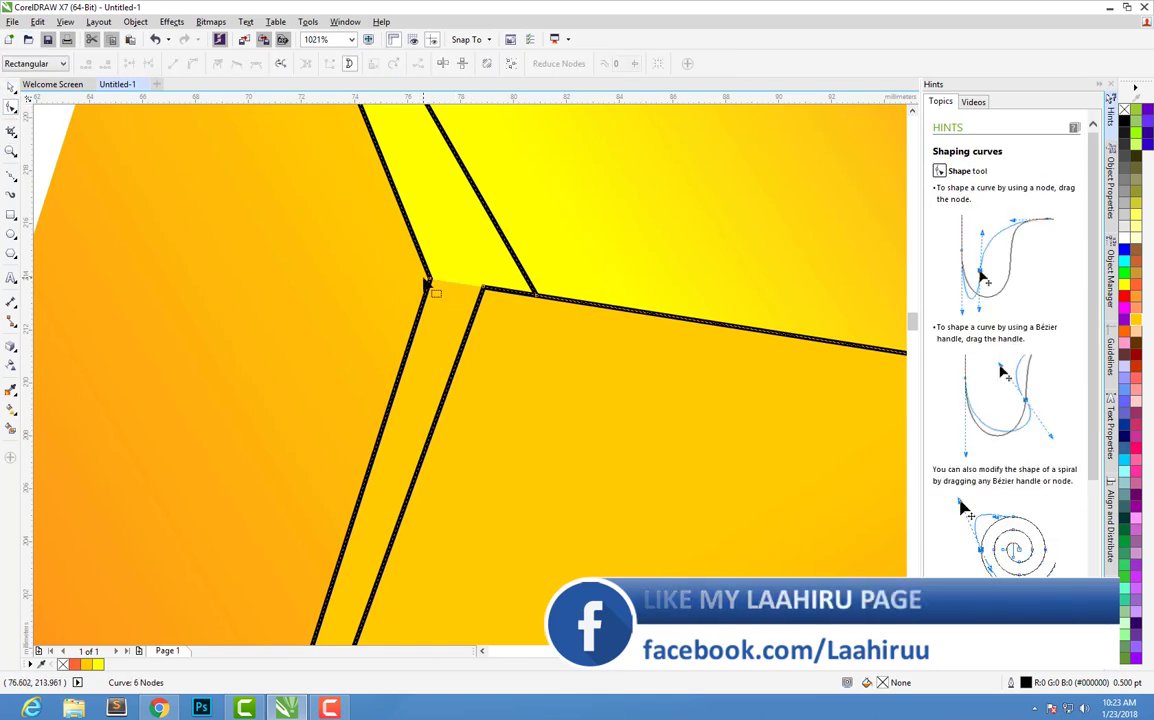
pyautogui.moveTo(437, 291); pyautogui.dragTo(399, 286)
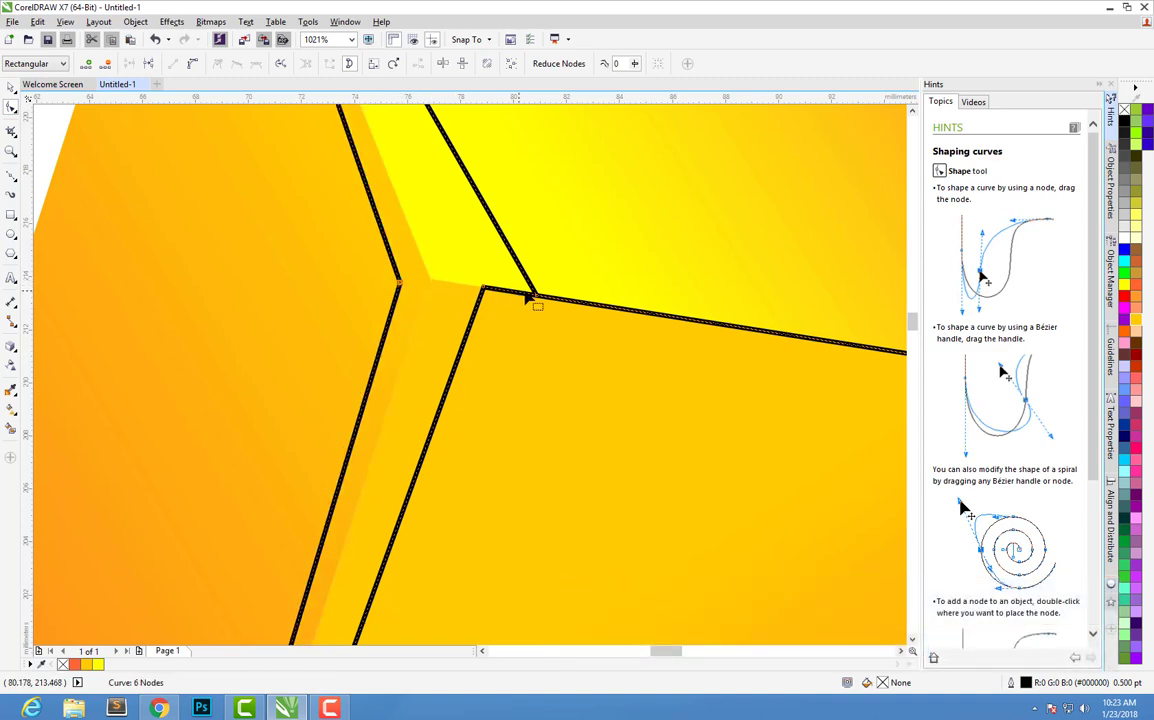
pyautogui.moveTo(485, 293); pyautogui.dragTo(455, 302)
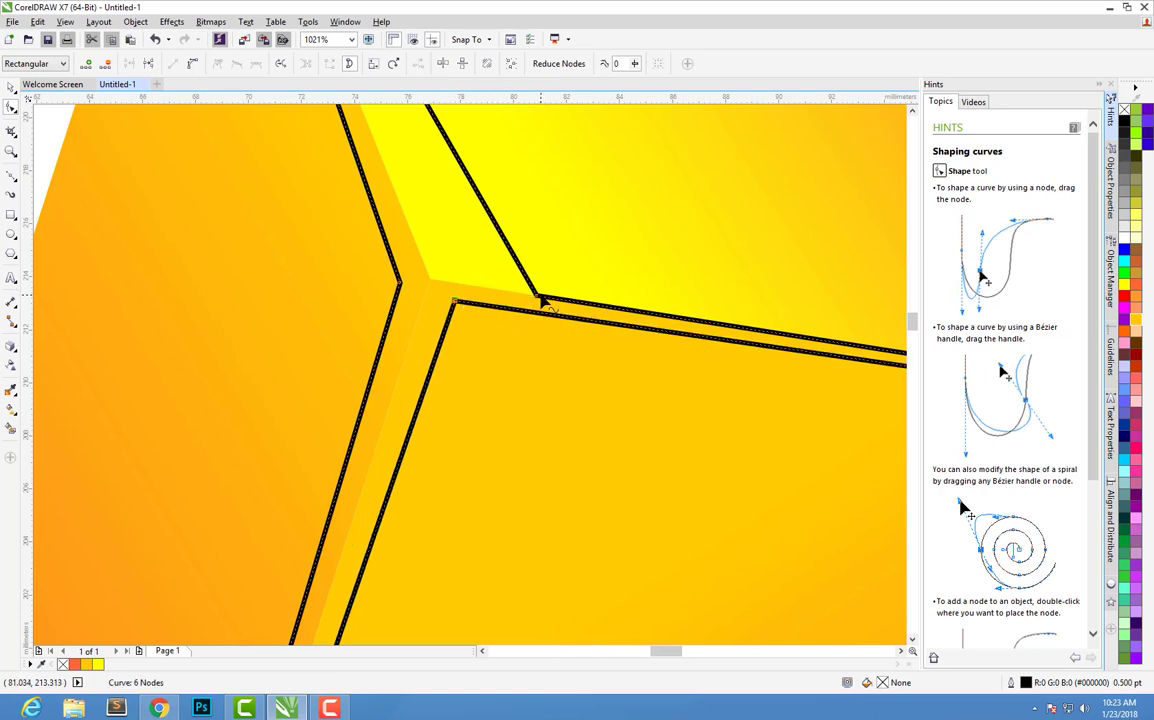
pyautogui.moveTo(538, 300); pyautogui.dragTo(463, 272)
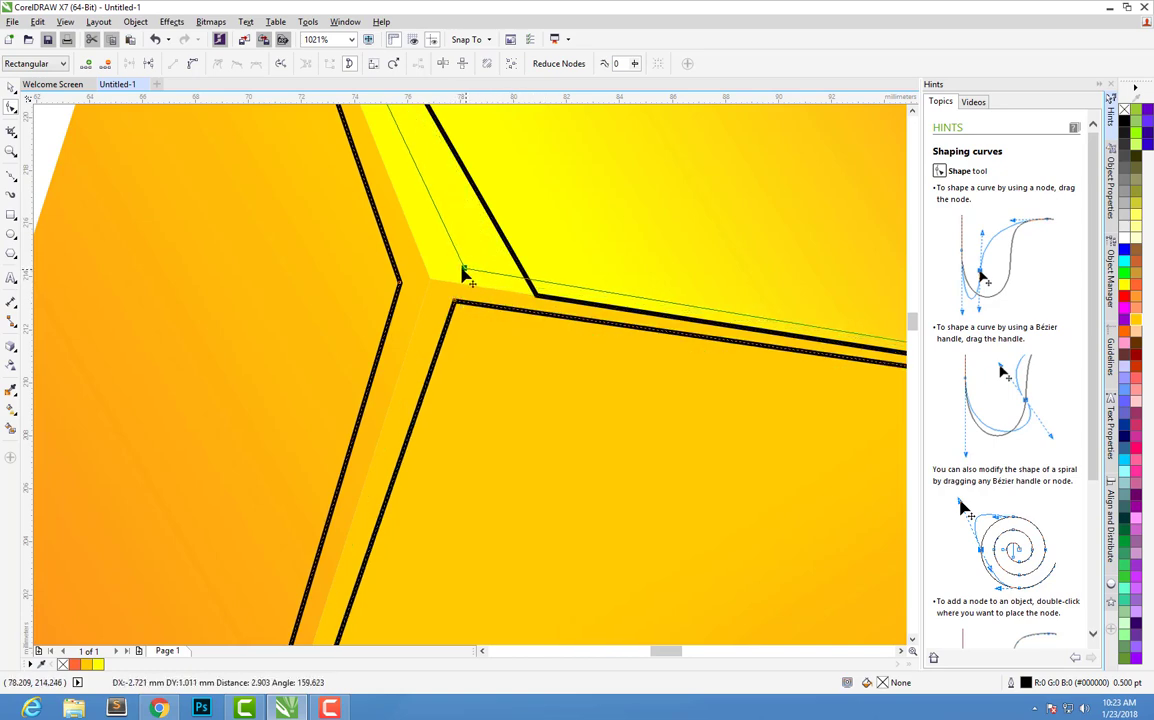
pyautogui.moveTo(447, 265)
pyautogui.mouseDown()
pyautogui.moveTo(410, 287)
pyautogui.moveTo(443, 305)
pyautogui.mouseUp()
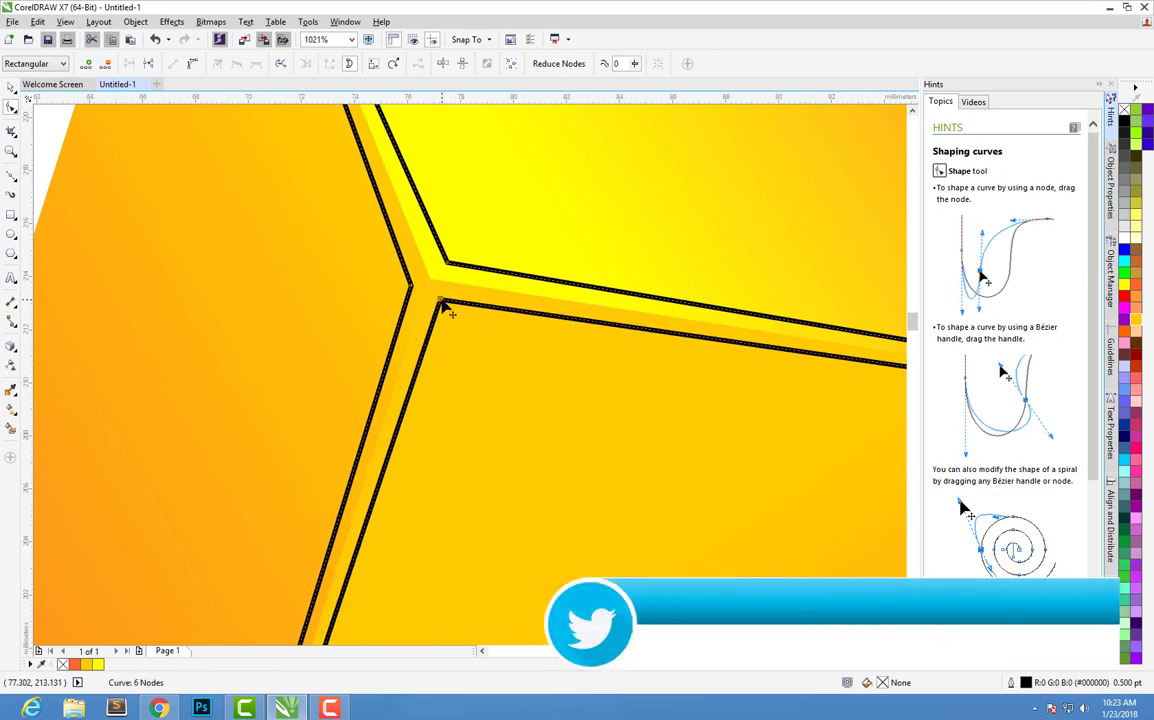
pyautogui.scroll(-2, 489, 291)
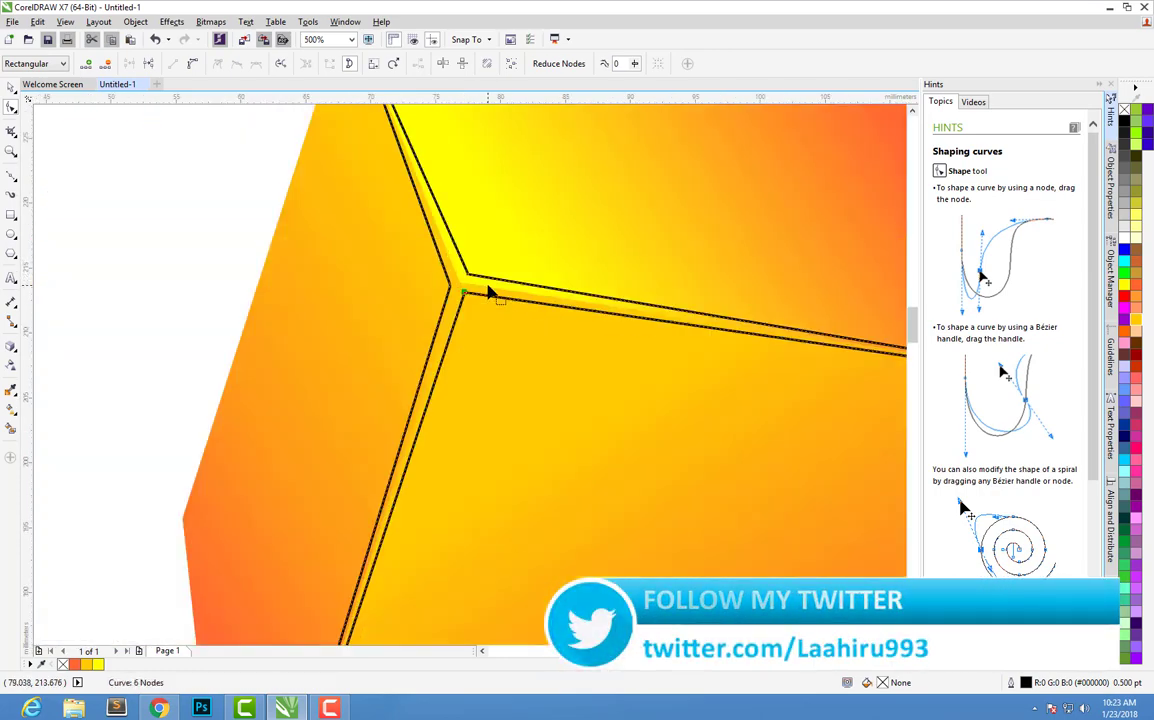
pyautogui.scroll(-1, 489, 291)
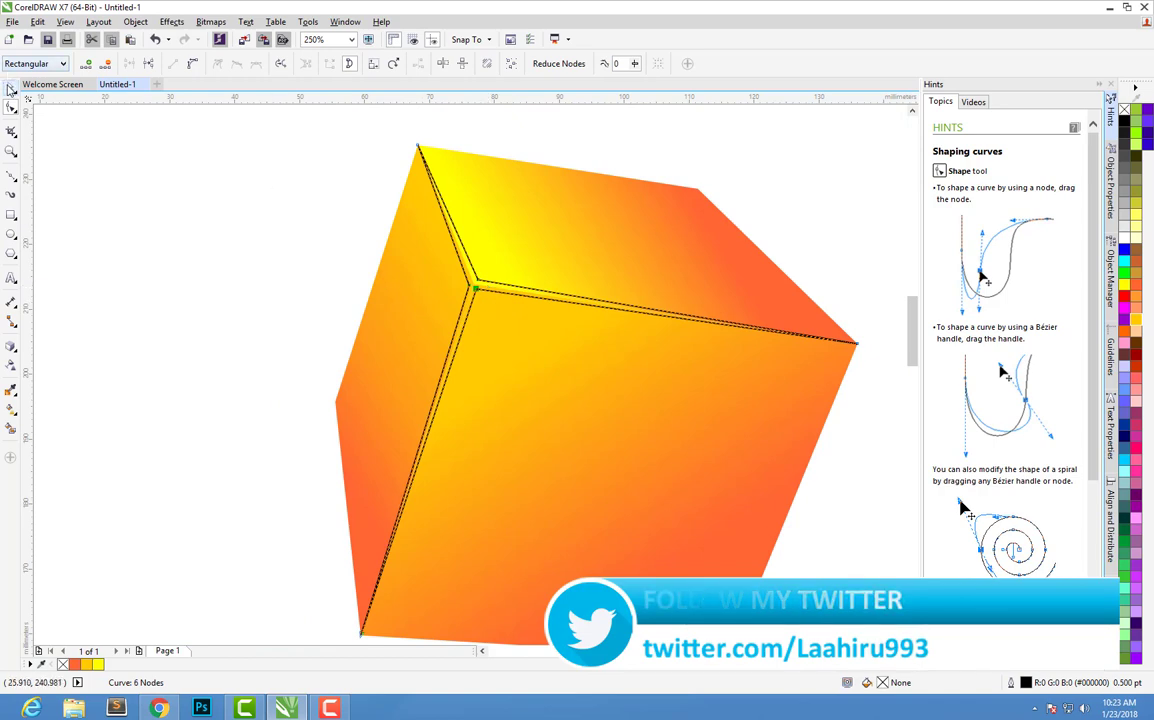
# Fill the seam curve white with no outline, undoing an accidental white front-face fill.
pyautogui.click(10, 88)
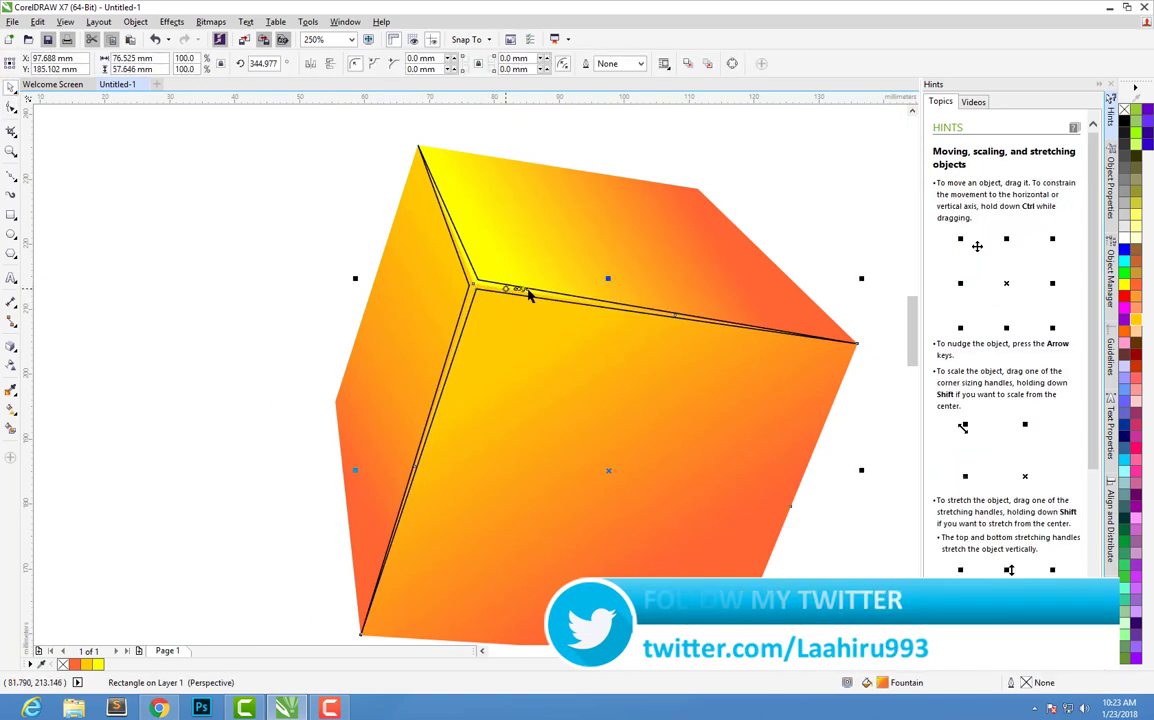
pyautogui.click(1130, 240)
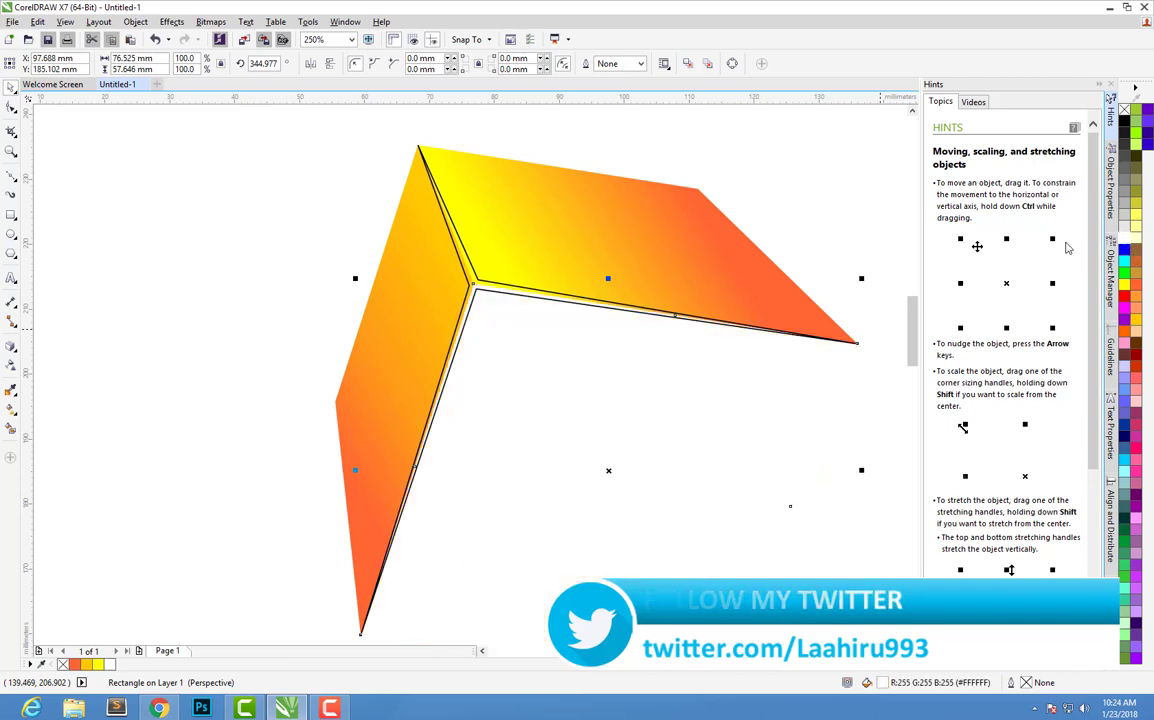
pyautogui.hotkey('ctrl', 'z')
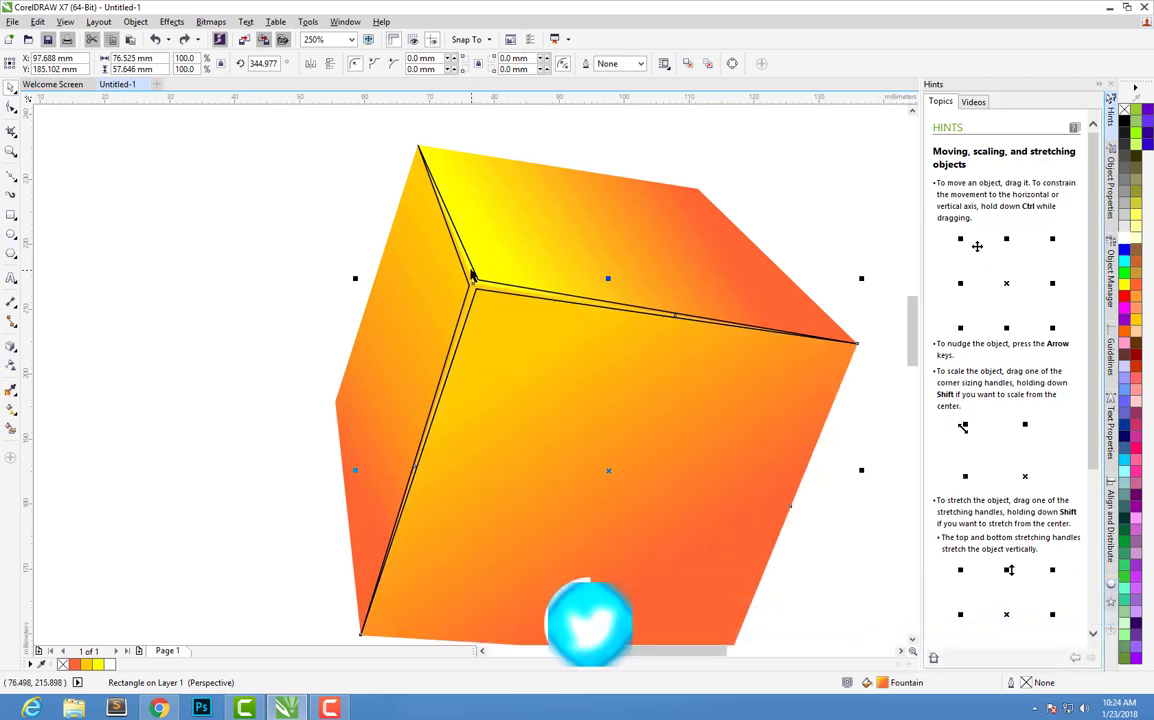
pyautogui.click(473, 272)
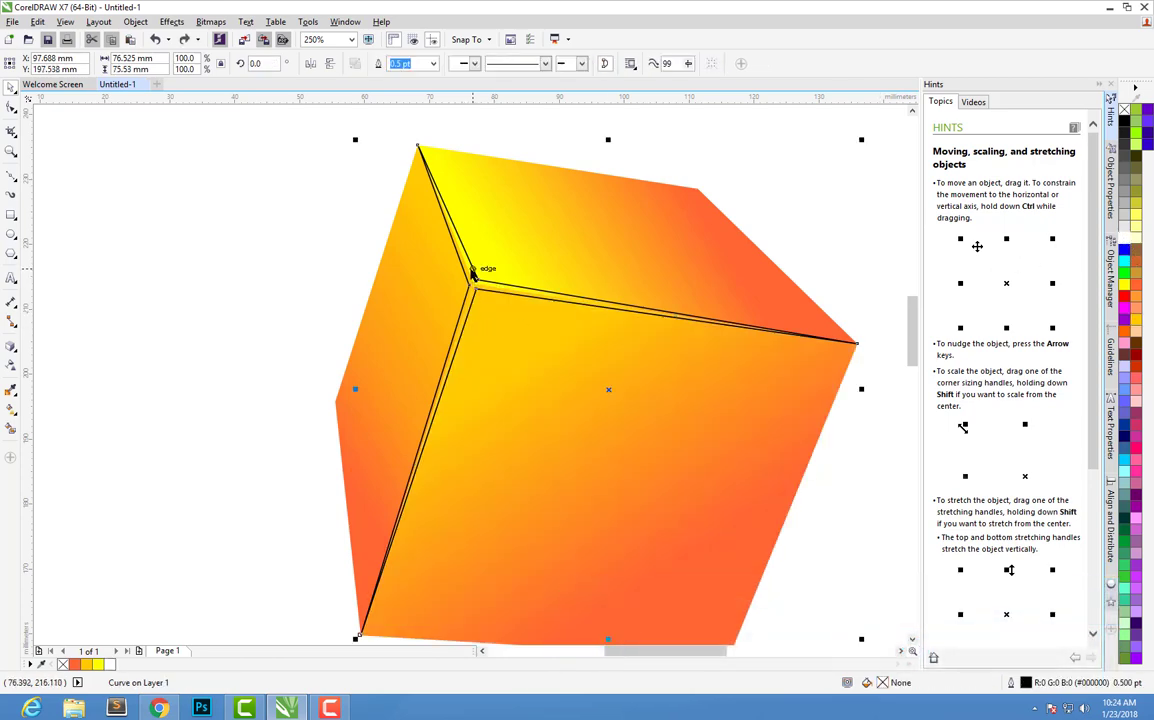
pyautogui.click(1123, 240)
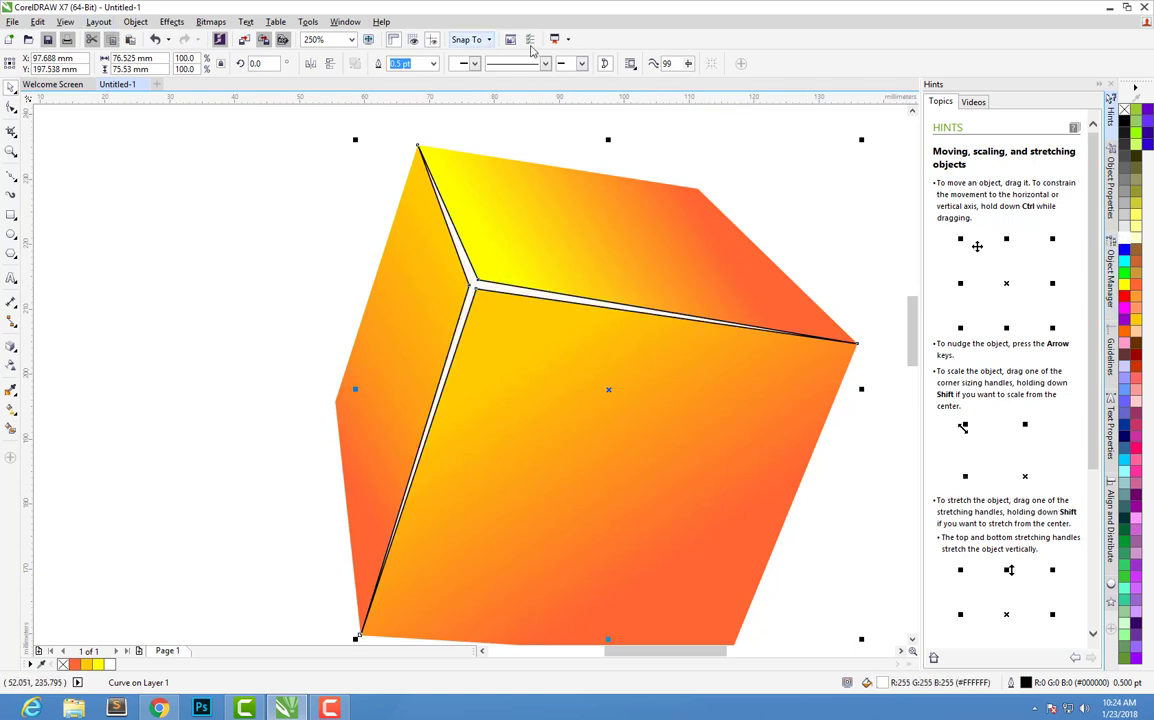
pyautogui.click(432, 65)
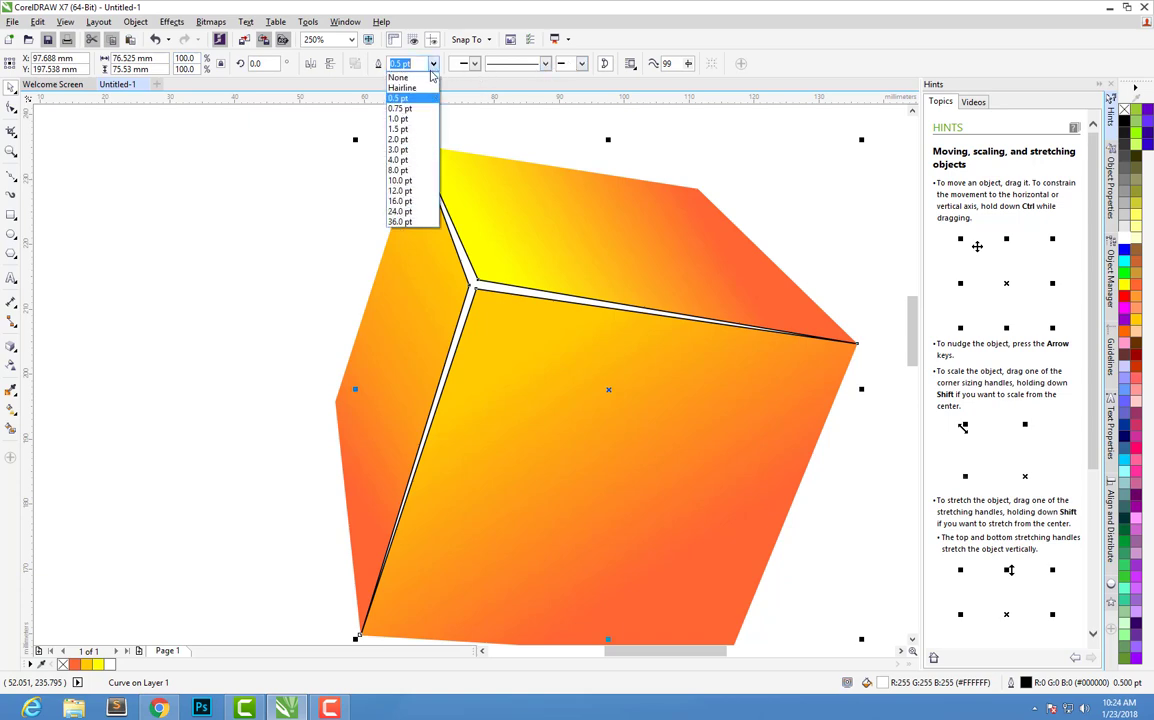
pyautogui.click(405, 75)
# Select the cube artwork and review the white seam highlights.
pyautogui.scroll(-3, 767, 272)
pyautogui.click(767, 272)
pyautogui.scroll(-2, 767, 272)
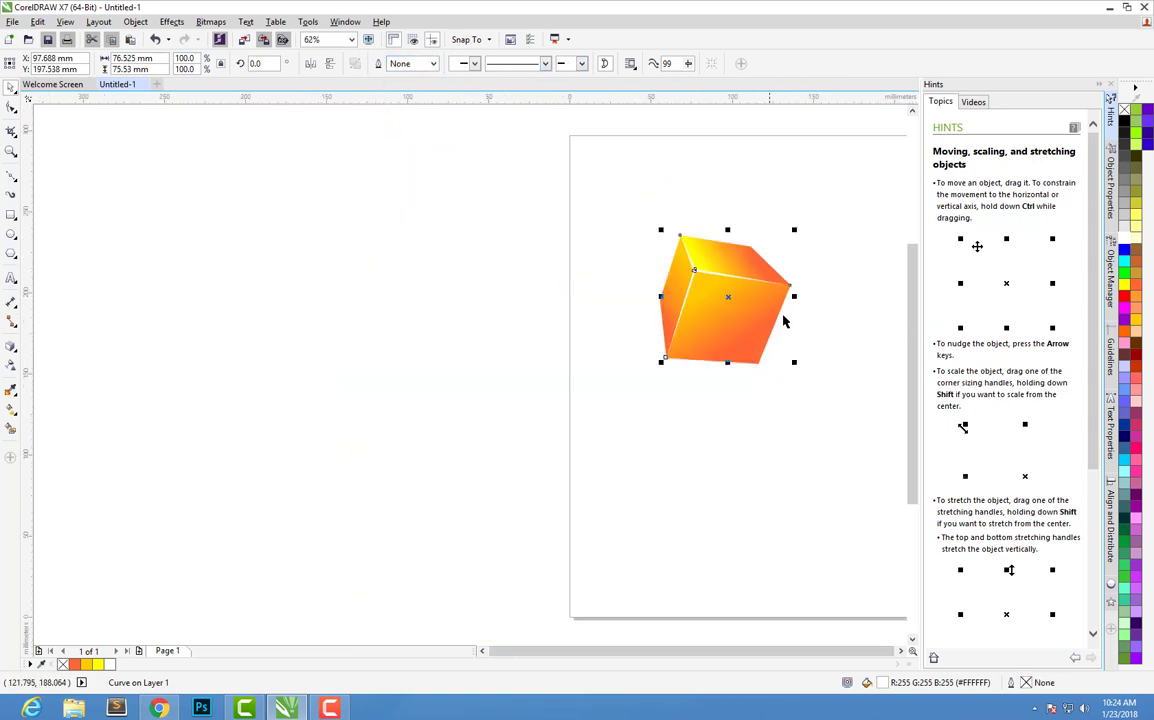
pyautogui.scroll(2, 836, 302)
pyautogui.scroll(-2, 836, 299)
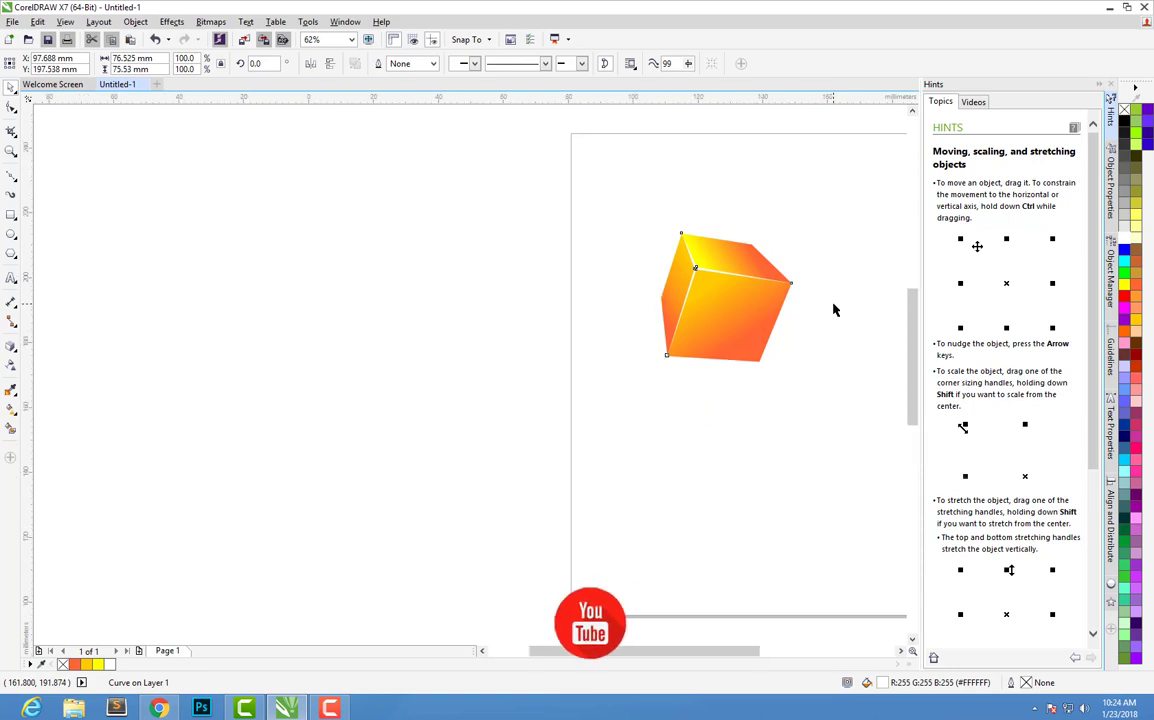
pyautogui.scroll(2, 832, 309)
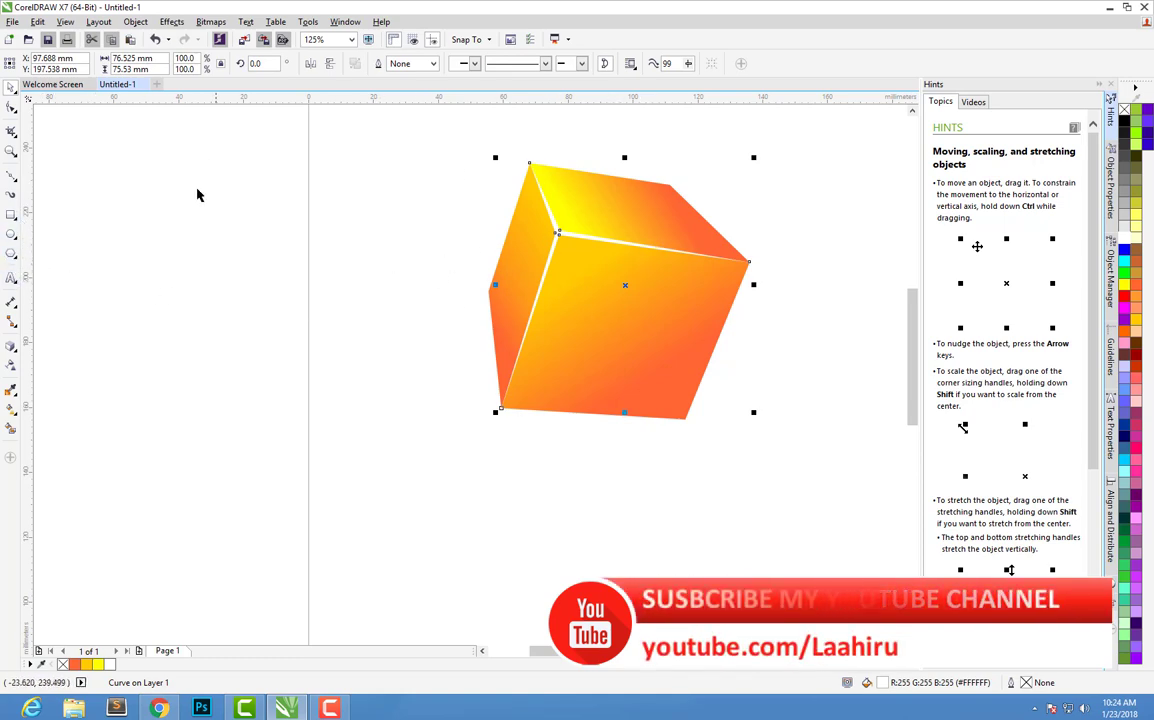
pyautogui.click(14, 242)
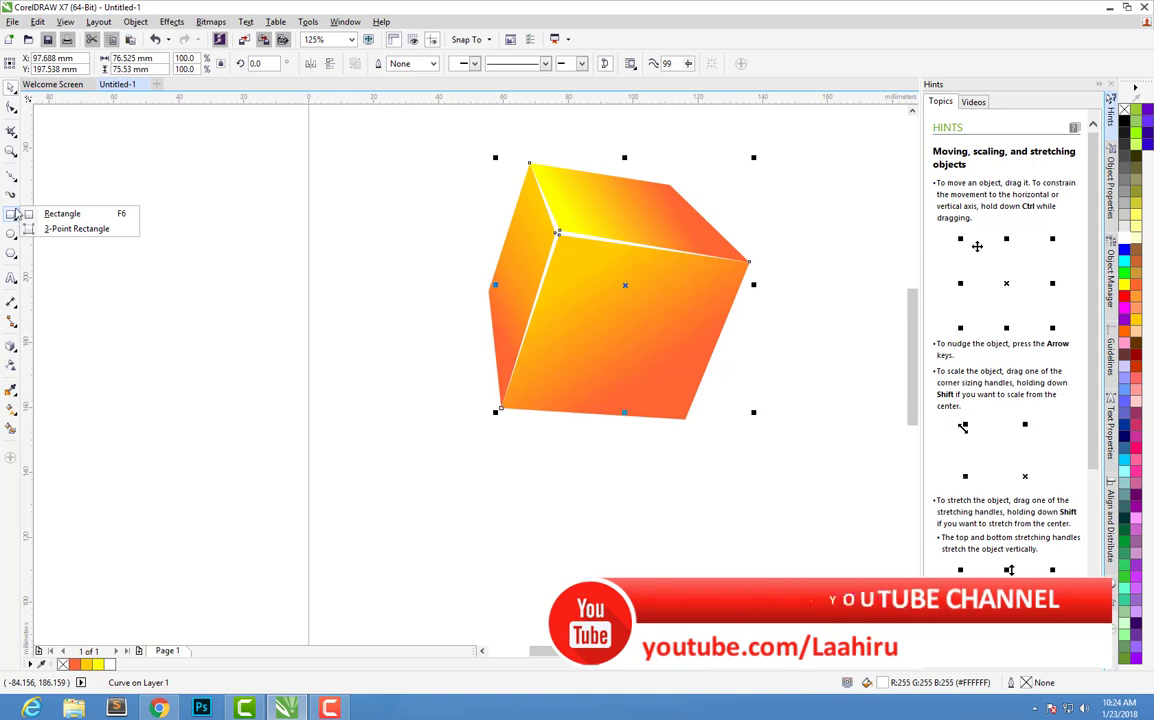
pyautogui.moveTo(11, 253)
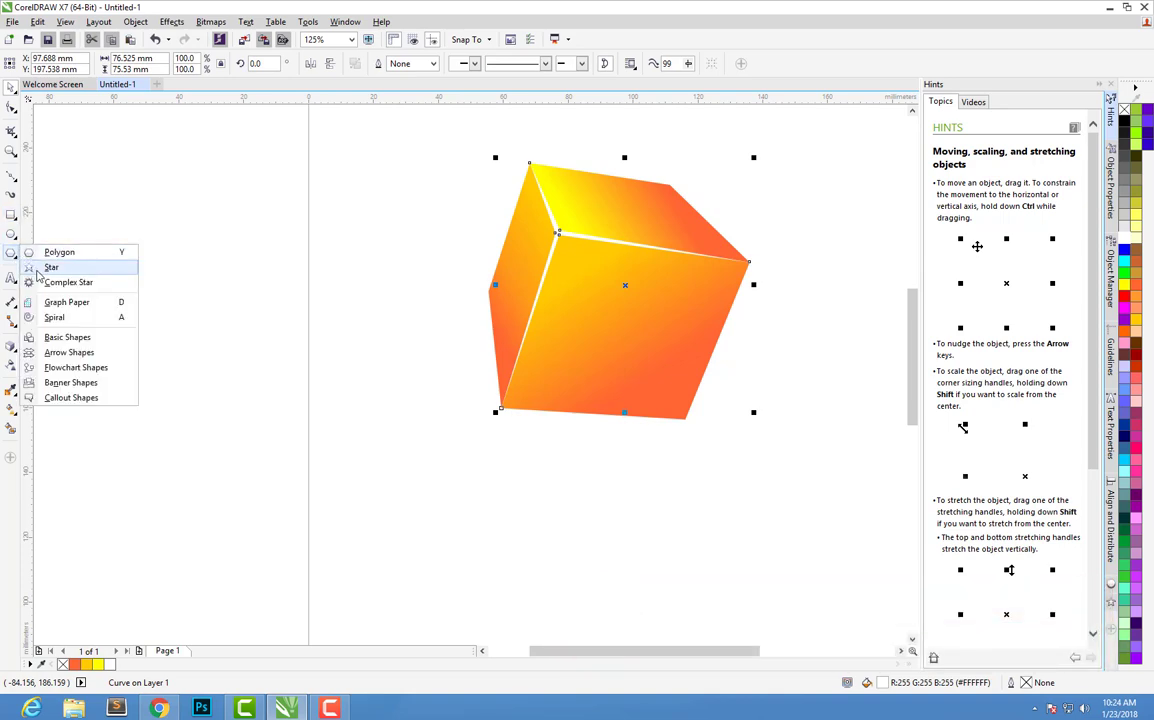
# Draw a star on the cube's front face and pull an inner node inward to thin its arms.
pyautogui.click(51, 267)
pyautogui.moveTo(601, 326); pyautogui.dragTo(564, 381)
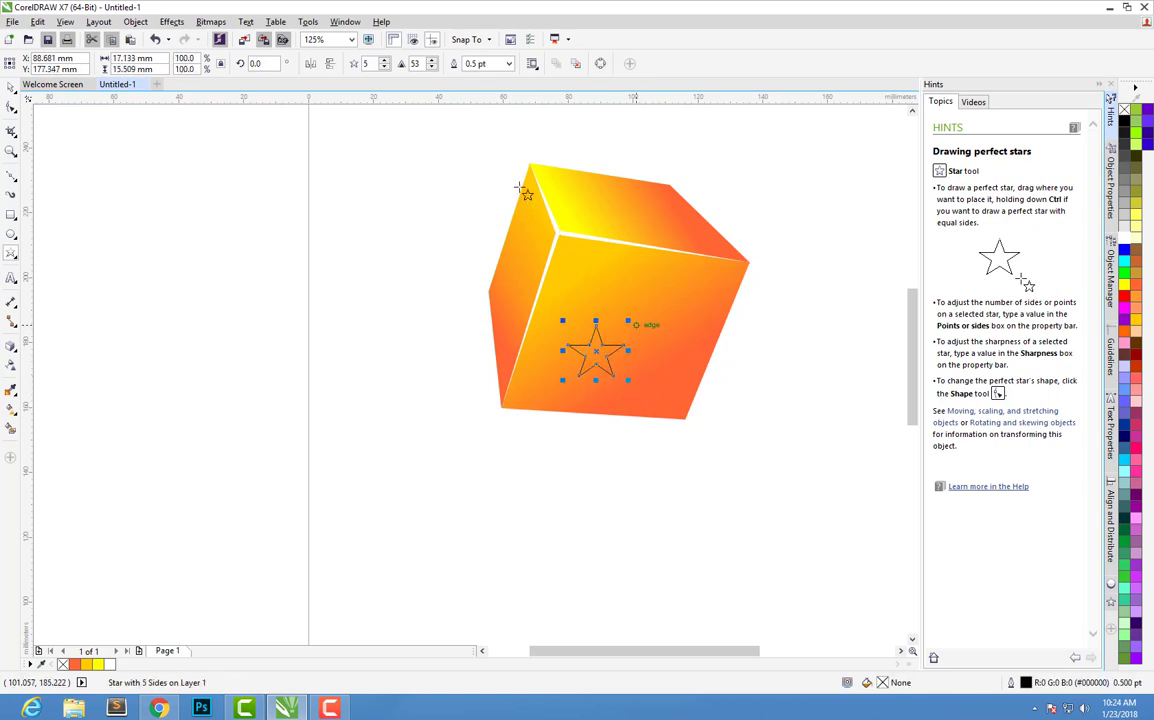
pyautogui.click(14, 112)
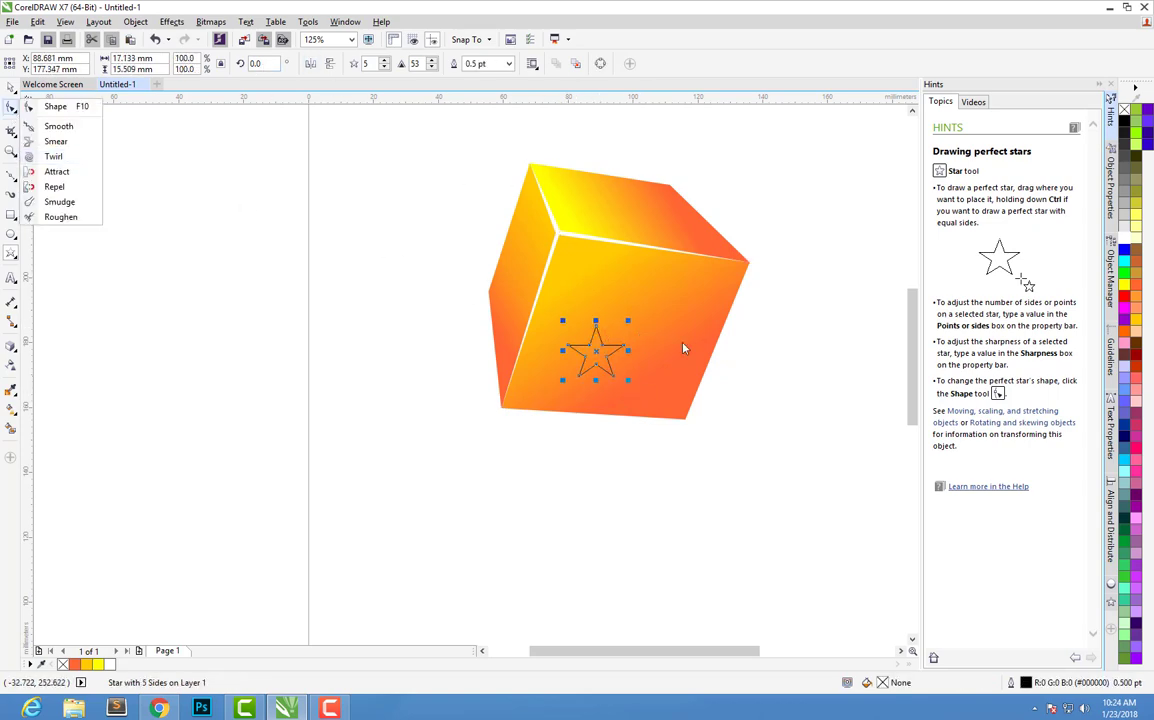
pyautogui.click(55, 106)
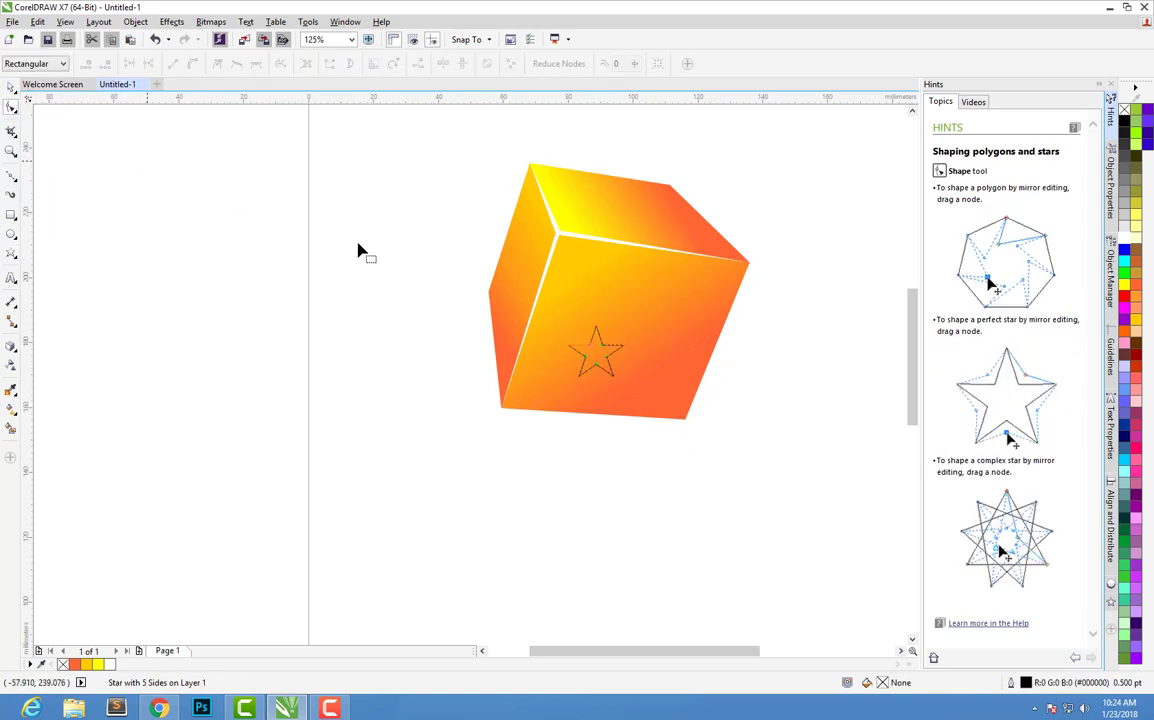
pyautogui.scroll(2, 662, 399)
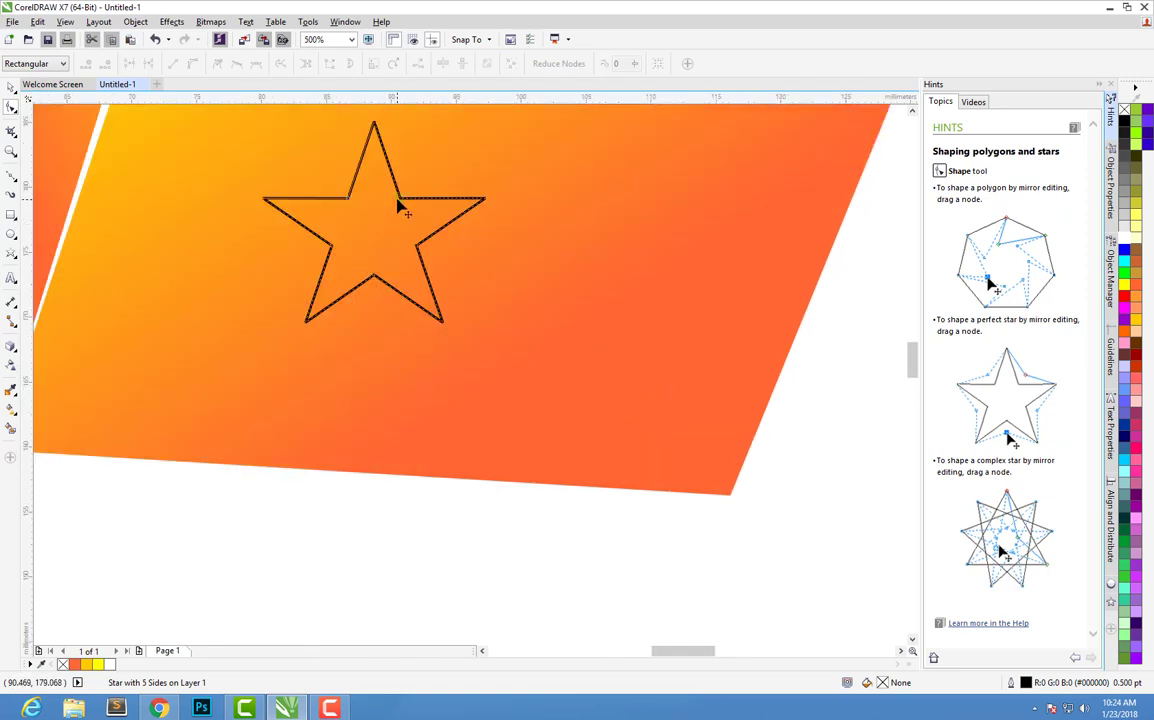
pyautogui.moveTo(398, 207); pyautogui.dragTo(374, 226)
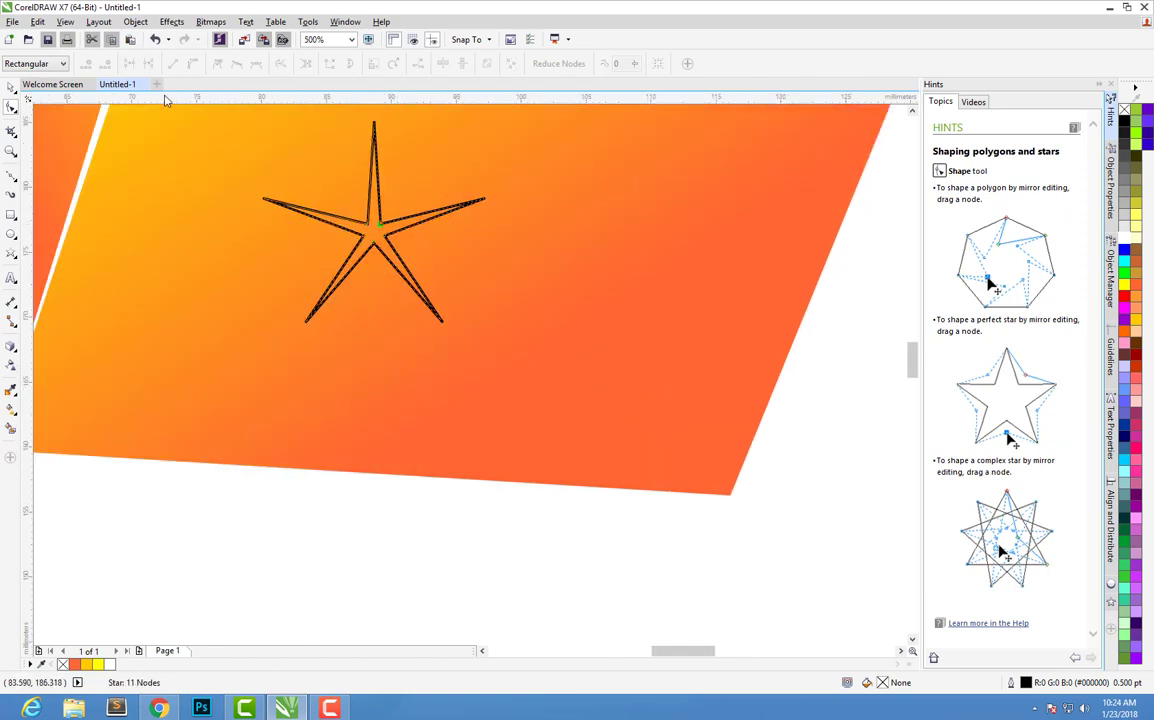
# Raise the star's point count to 11.
pyautogui.click(9, 88)
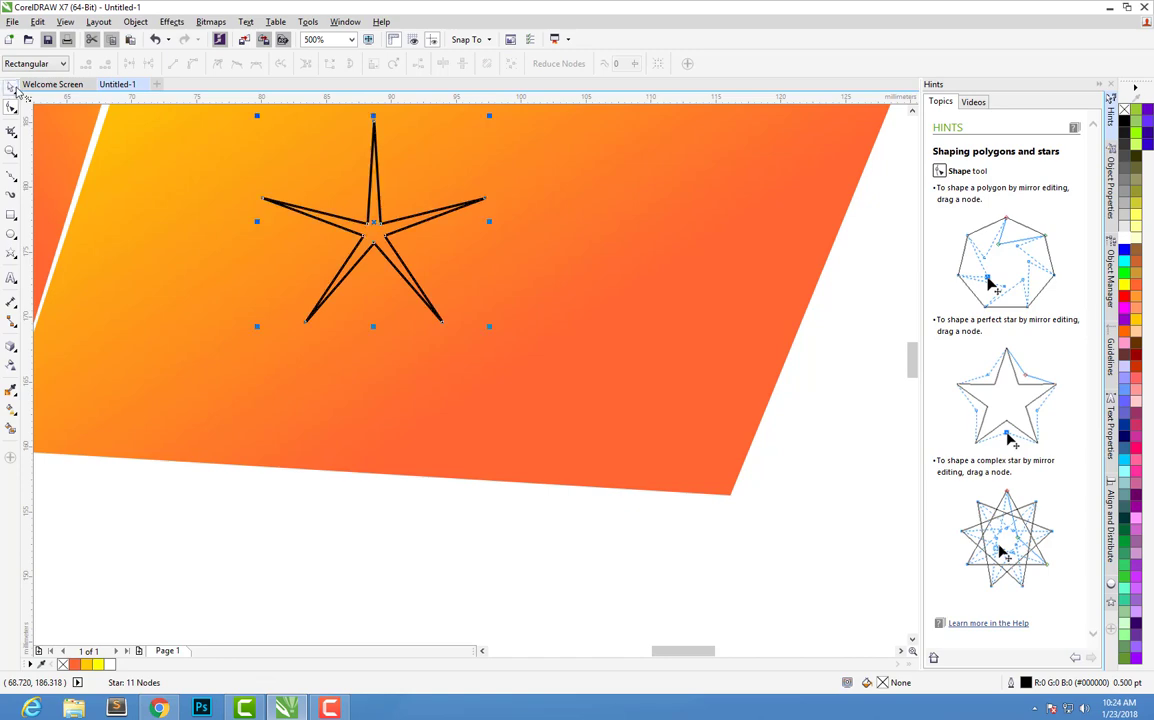
pyautogui.click(387, 61)
pyautogui.click(387, 61)
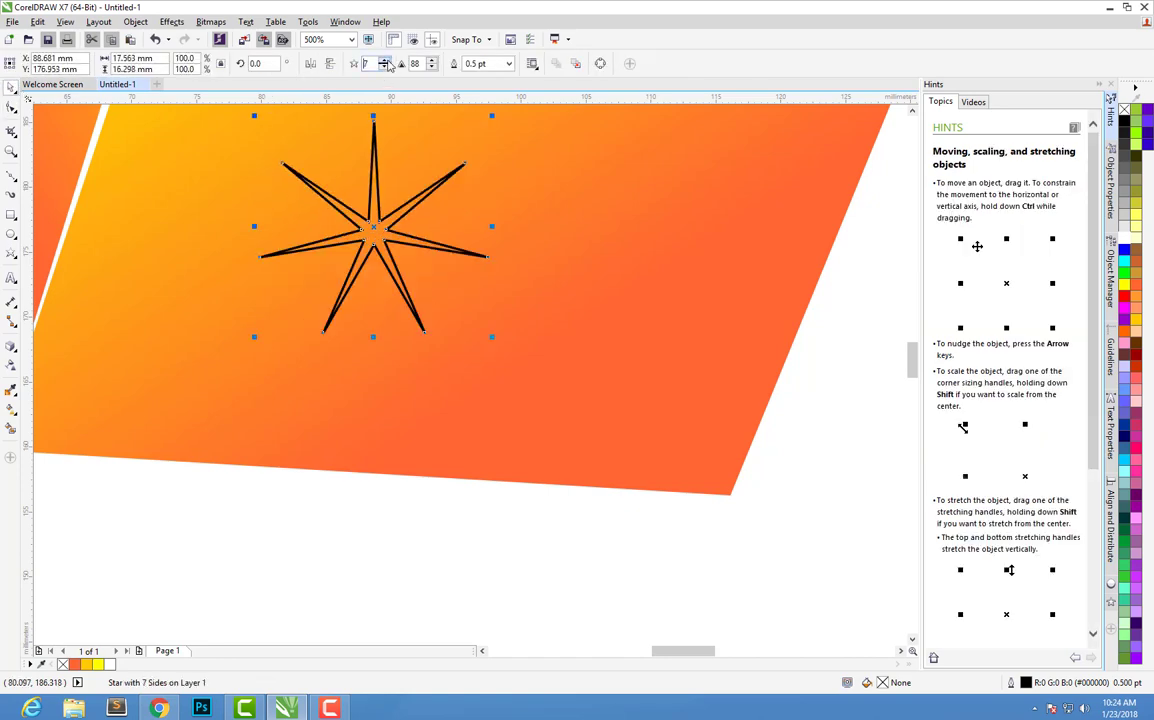
pyautogui.click(387, 61)
pyautogui.click(387, 61)
pyautogui.click(387, 61)
pyautogui.click(387, 61)
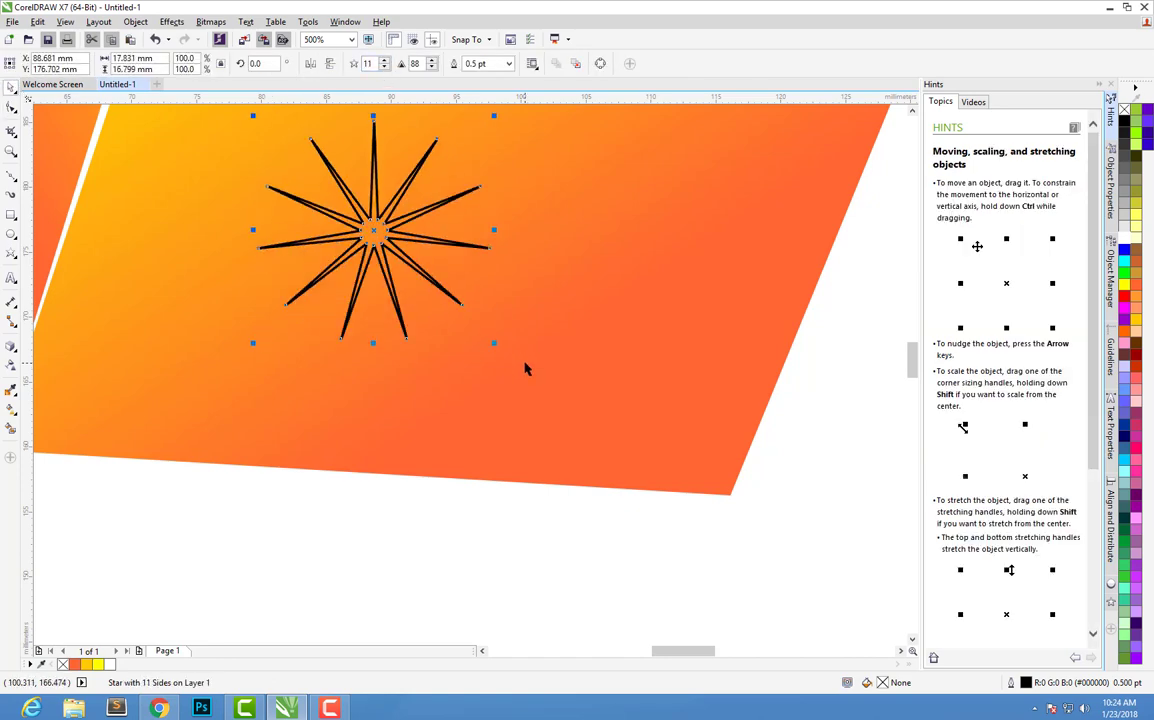
pyautogui.scroll(-3, 525, 369)
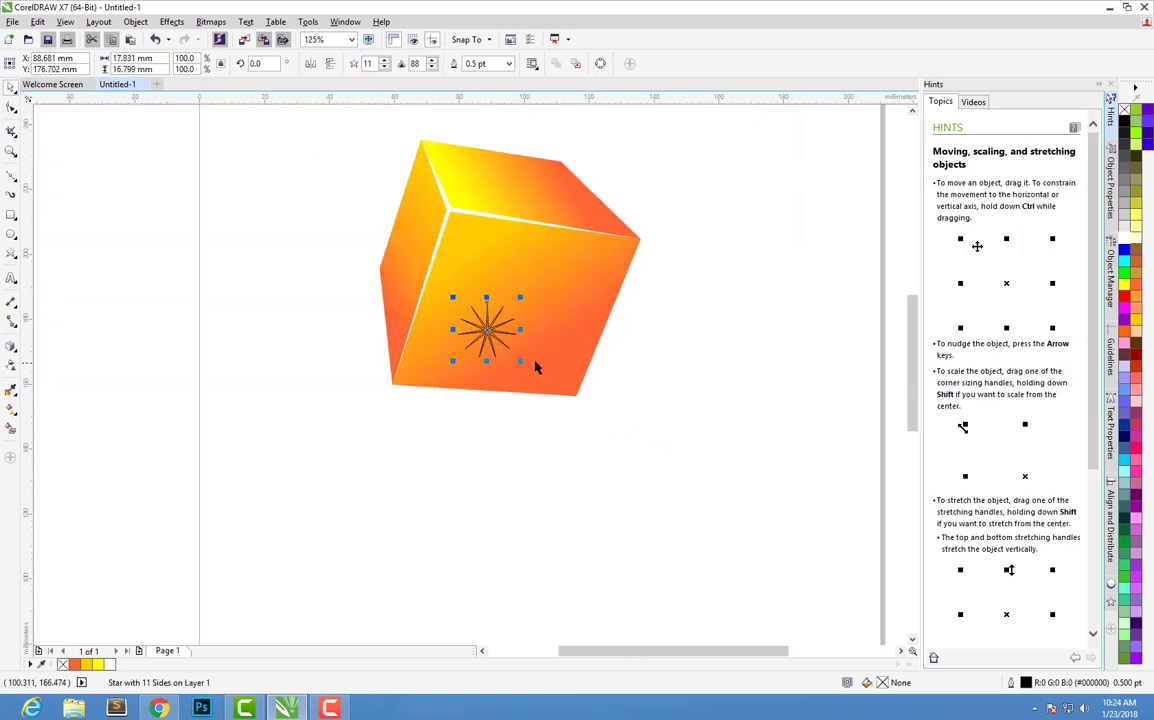
# Make the star white with no outline.
pyautogui.click(1126, 238)
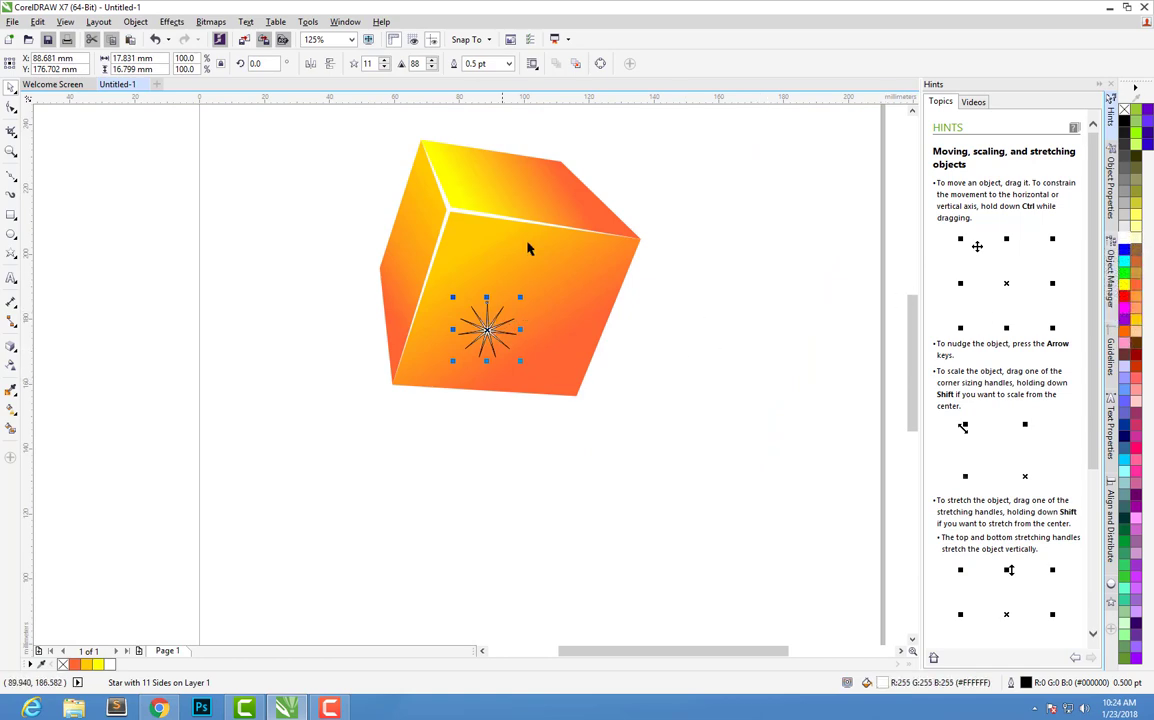
pyautogui.click(509, 63)
pyautogui.click(462, 78)
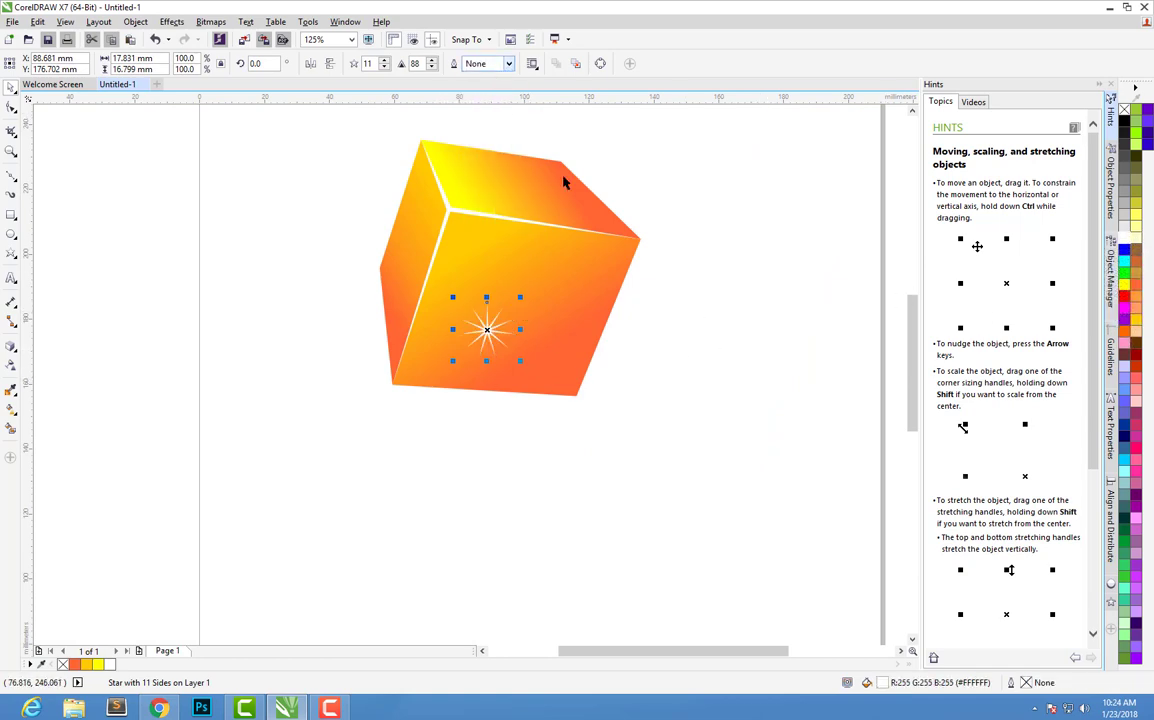
pyautogui.press('Escape')
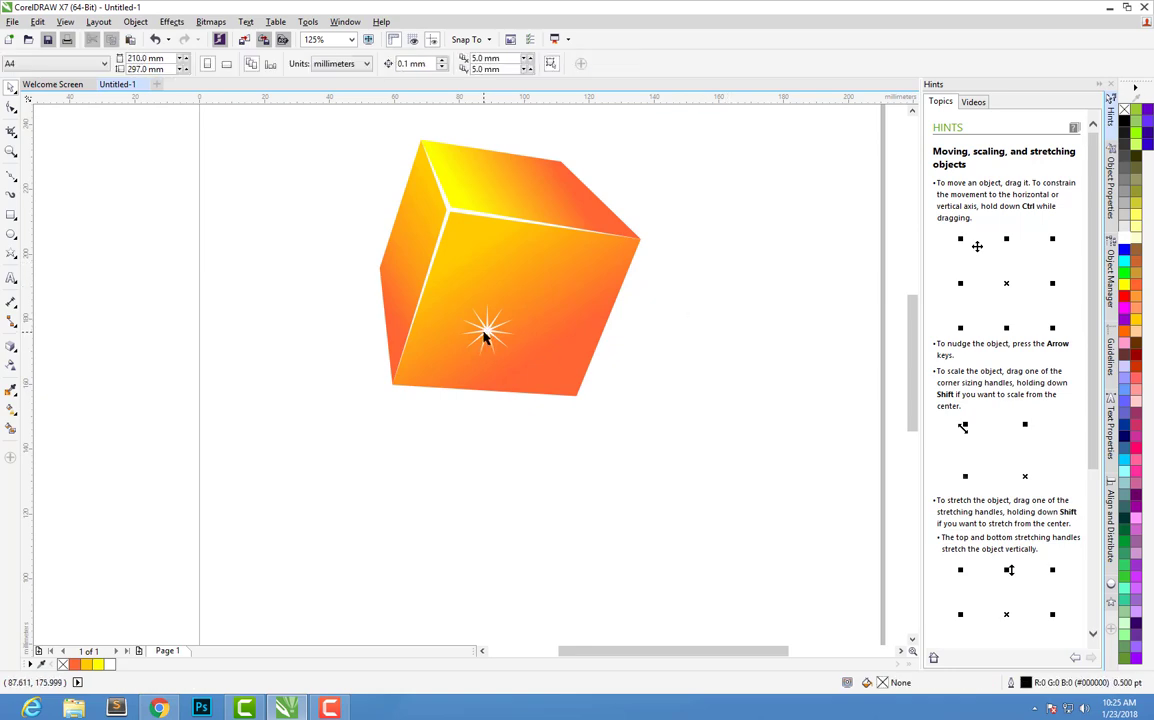
# Move the white star onto the cube's top front corner as a sparkle.
pyautogui.moveTo(487, 337); pyautogui.dragTo(449, 213)
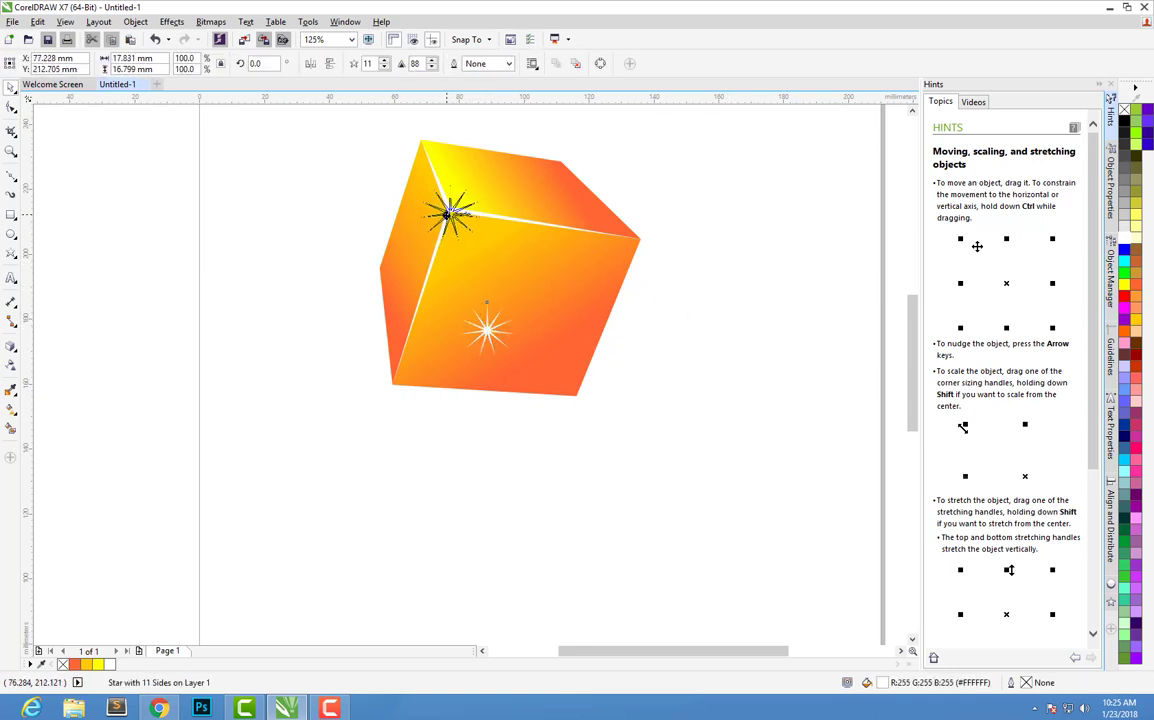
pyautogui.moveTo(449, 213)
pyautogui.mouseDown()
pyautogui.moveTo(458, 220)
pyautogui.moveTo(447, 206)
pyautogui.mouseUp()
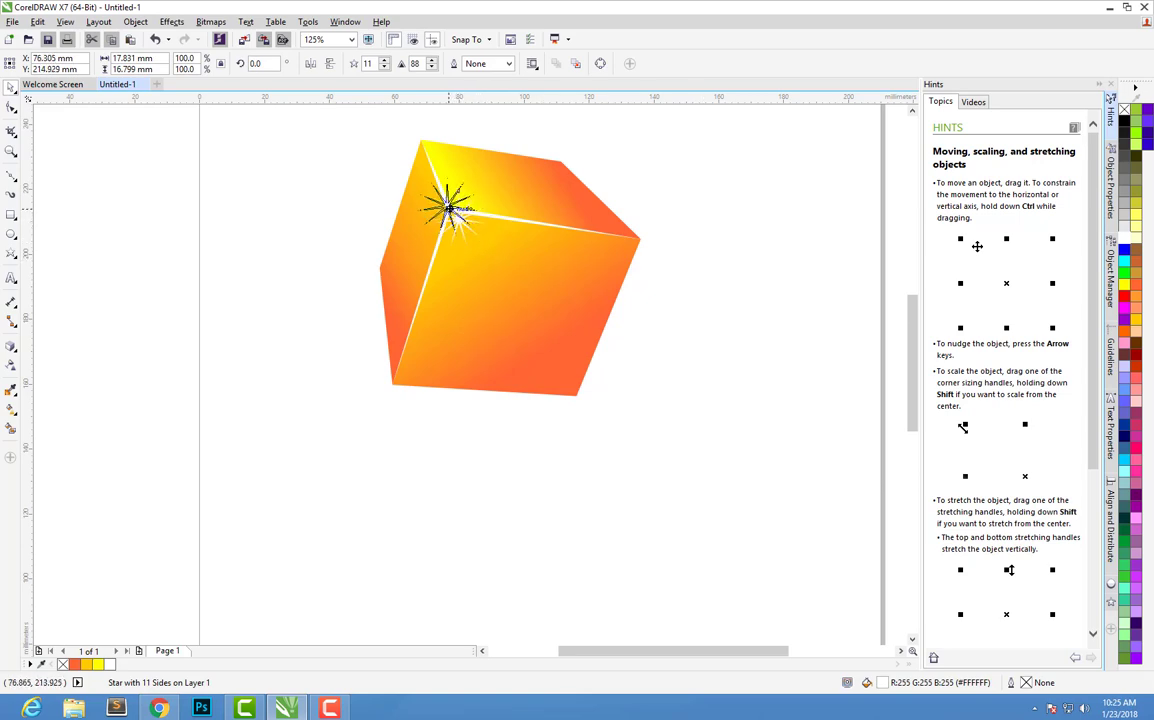
pyautogui.click(698, 270)
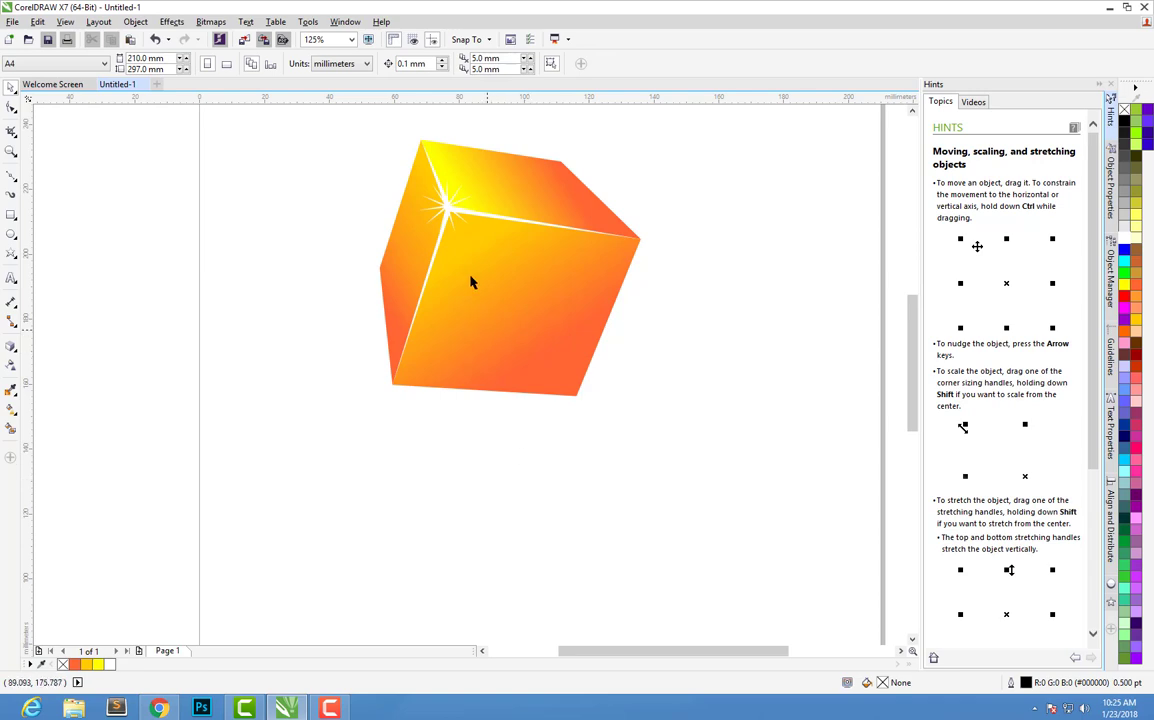
pyautogui.click(441, 210)
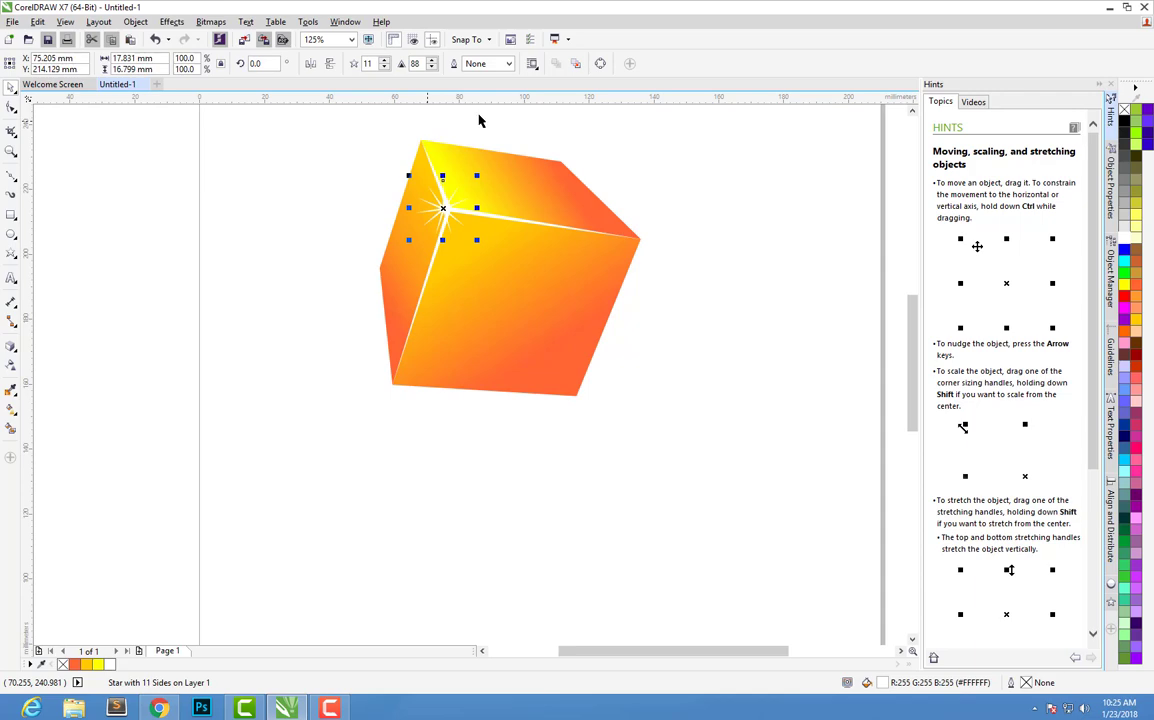
pyautogui.click(710, 255)
# Place a first set of outline nodes around the front face's top-left corner.
pyautogui.scroll(-2, 742, 272)
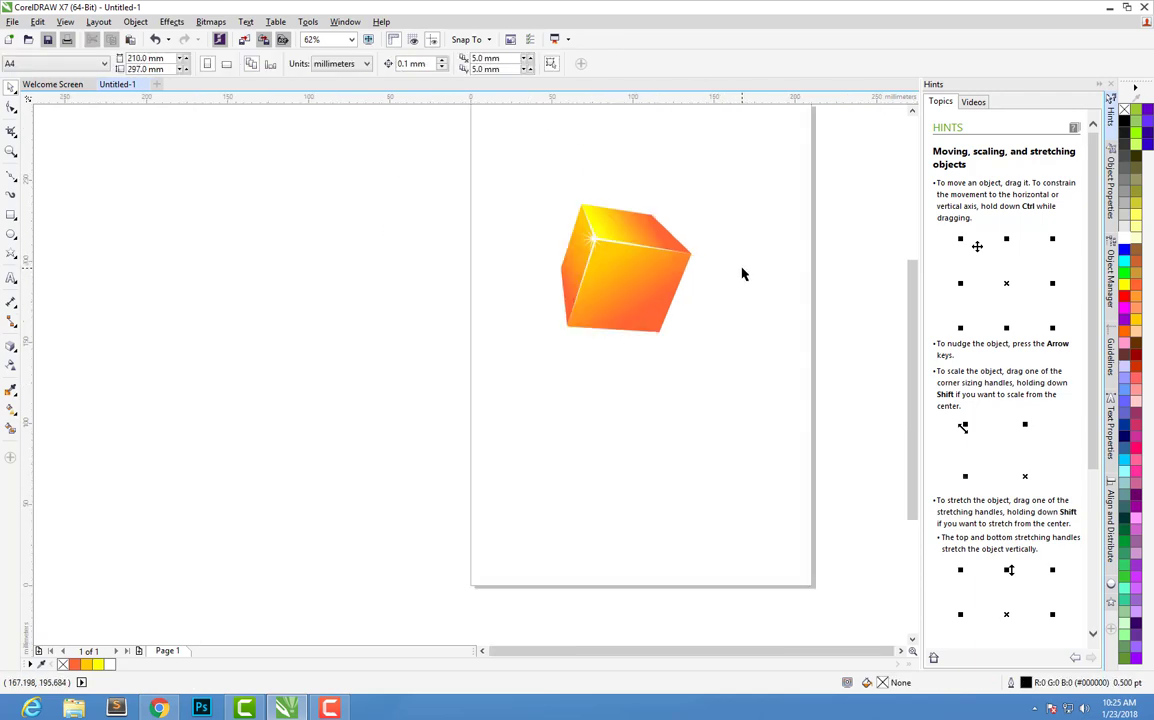
pyautogui.scroll(2, 742, 272)
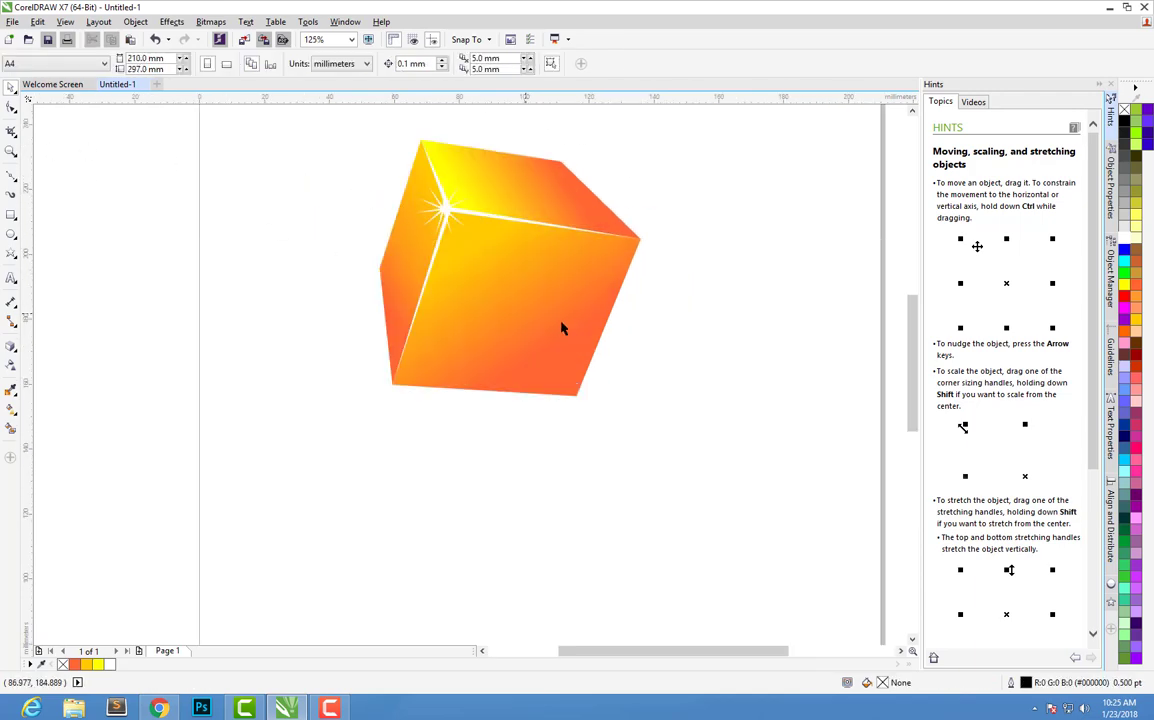
pyautogui.scroll(-2, 566, 323)
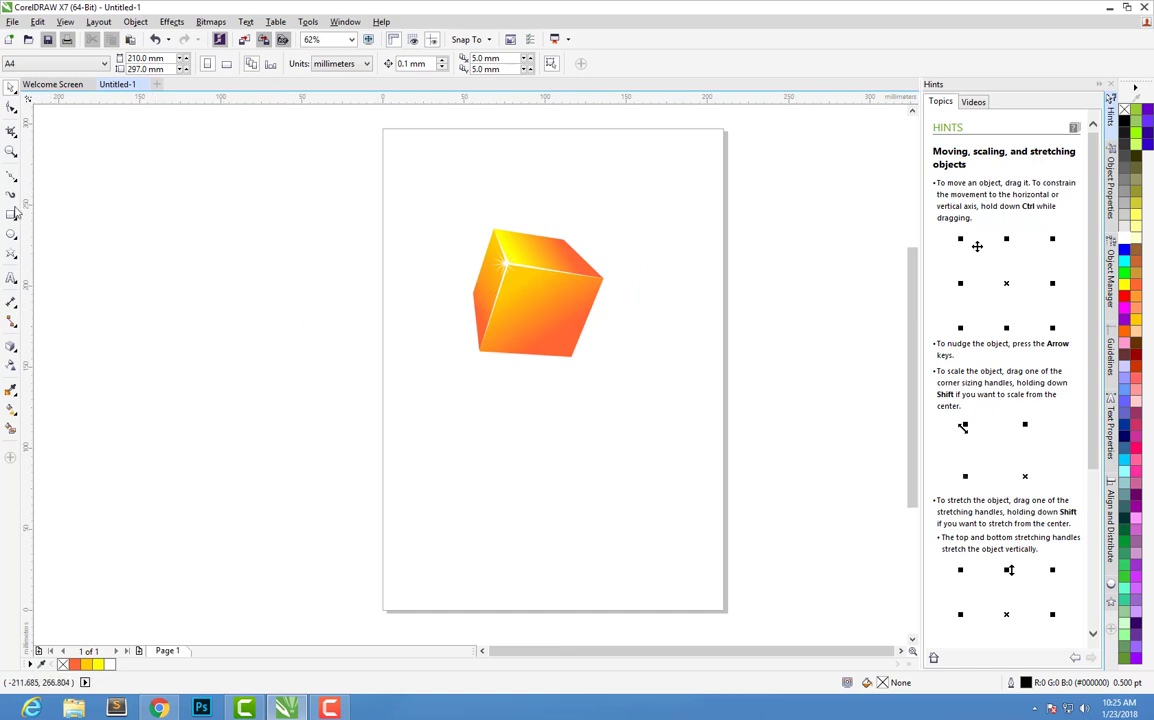
pyautogui.scroll(2, 489, 322)
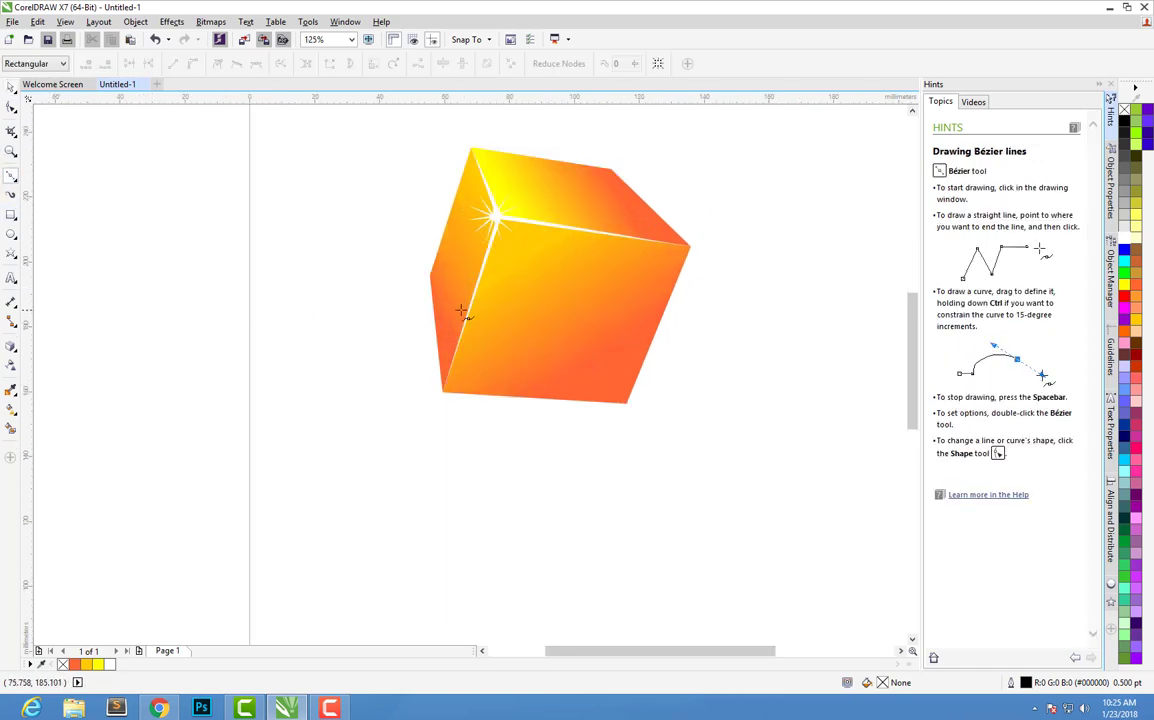
pyautogui.scroll(2, 464, 314)
pyautogui.scroll(-2, 506, 292)
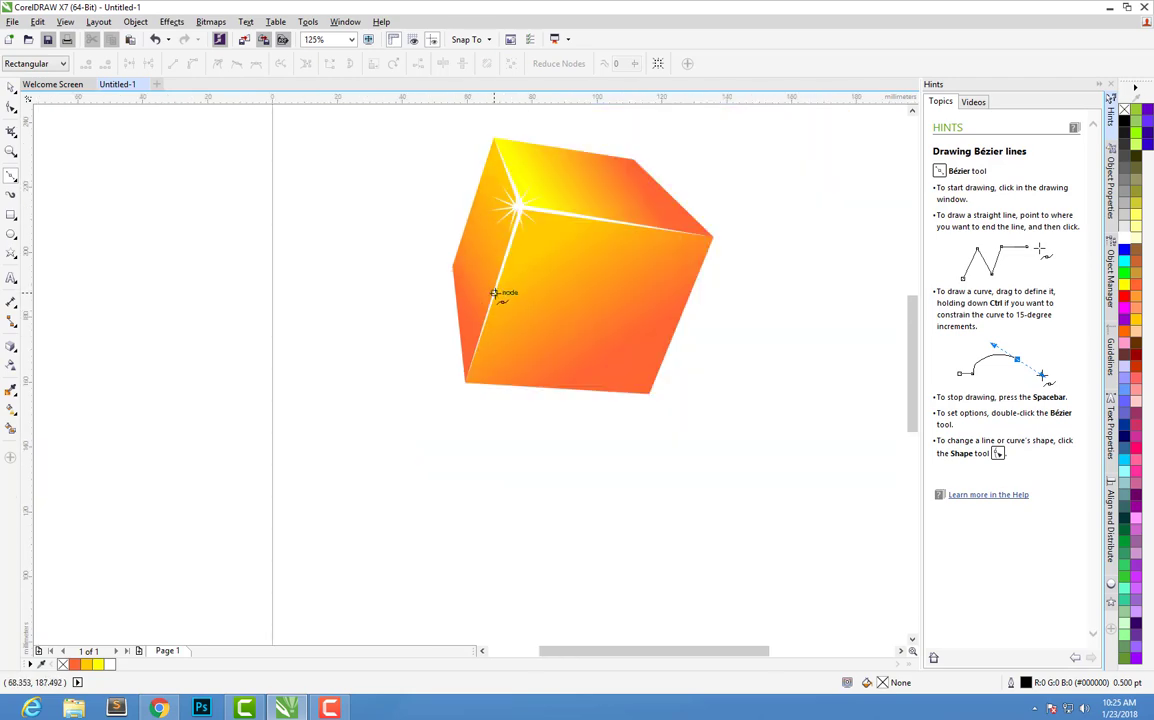
pyautogui.click(555, 265)
pyautogui.click(600, 240)
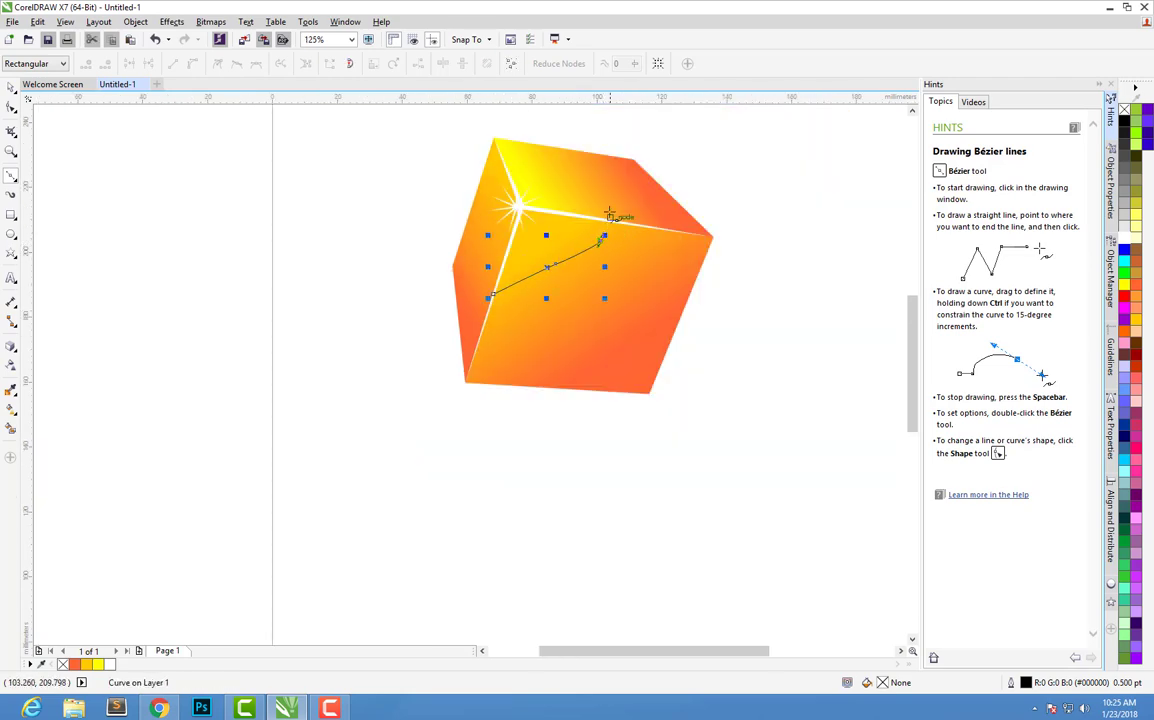
pyautogui.click(613, 211)
pyautogui.click(515, 180)
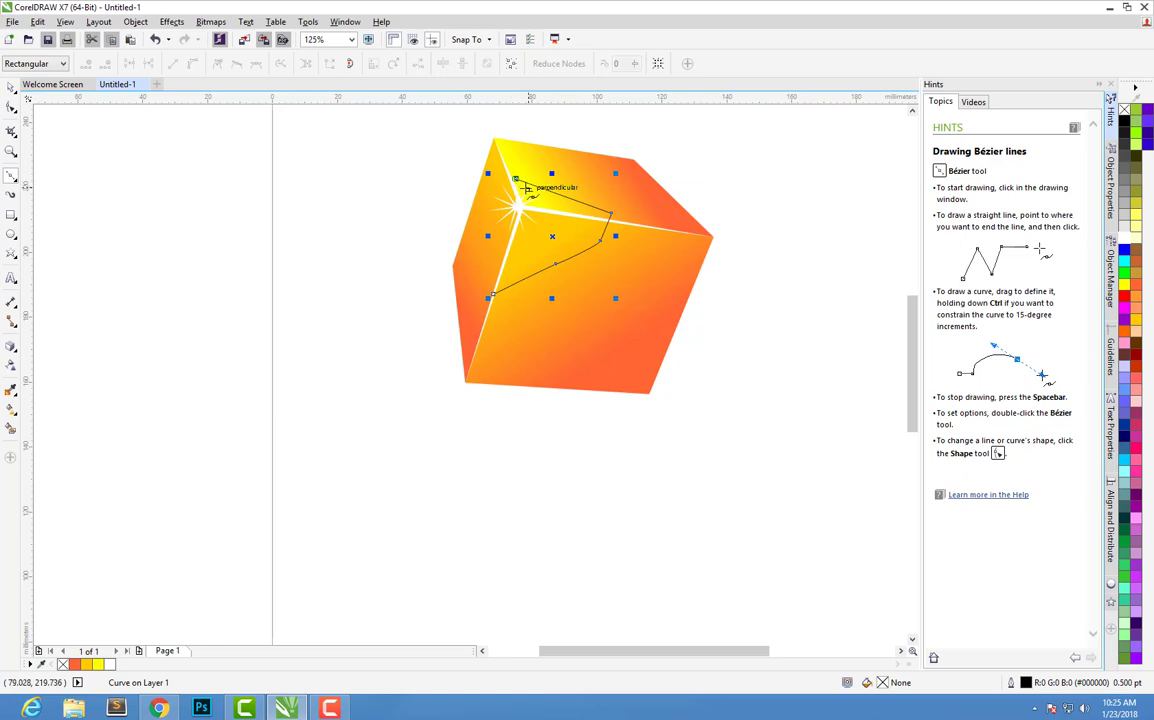
# Delete the first attempt and redraw the curved outline toward the upper-left corner.
pyautogui.press('Delete')
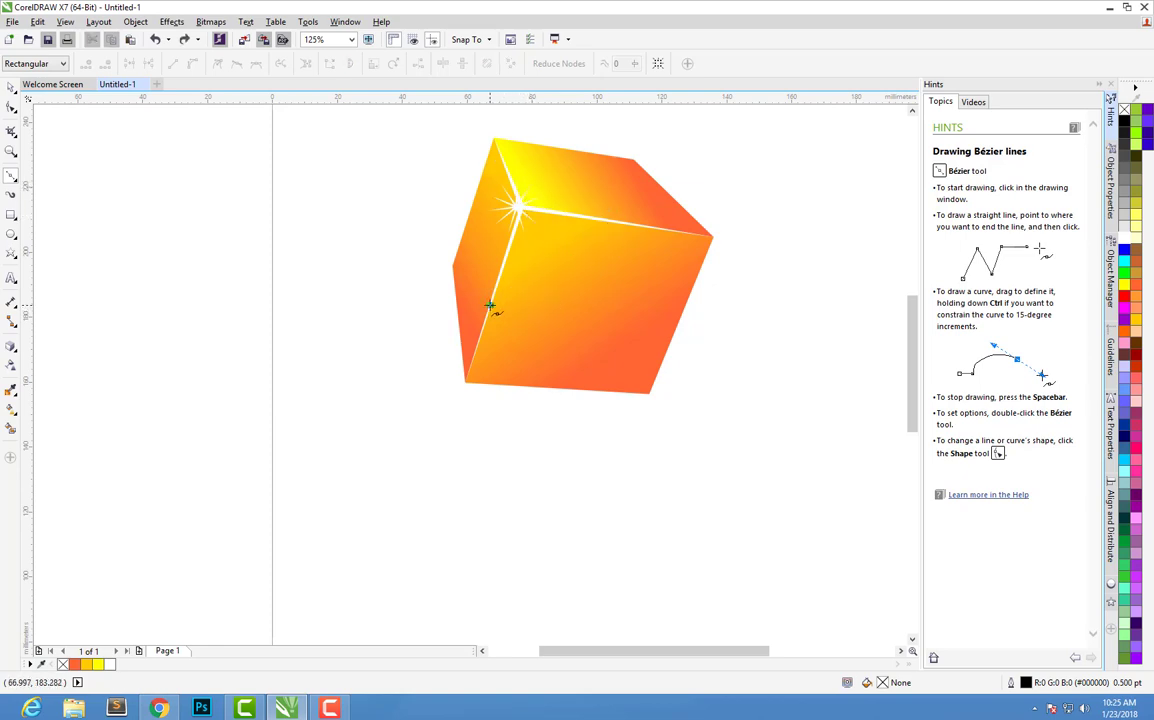
pyautogui.moveTo(577, 248); pyautogui.dragTo(577, 248)
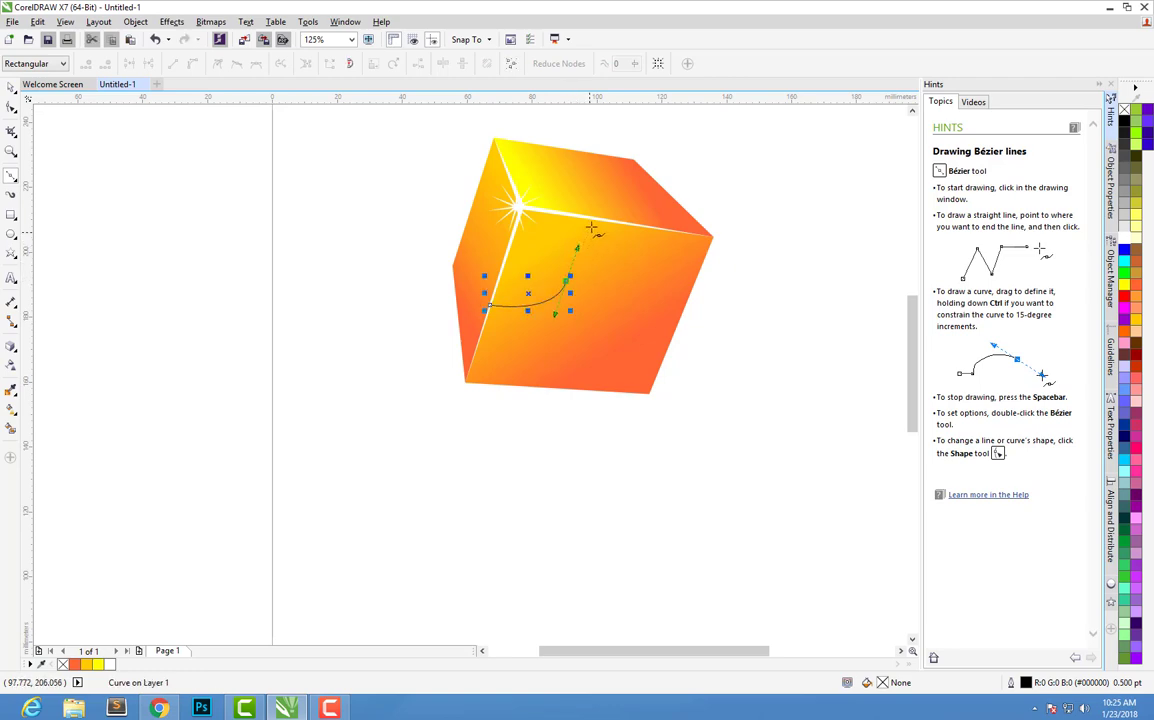
pyautogui.click(579, 206)
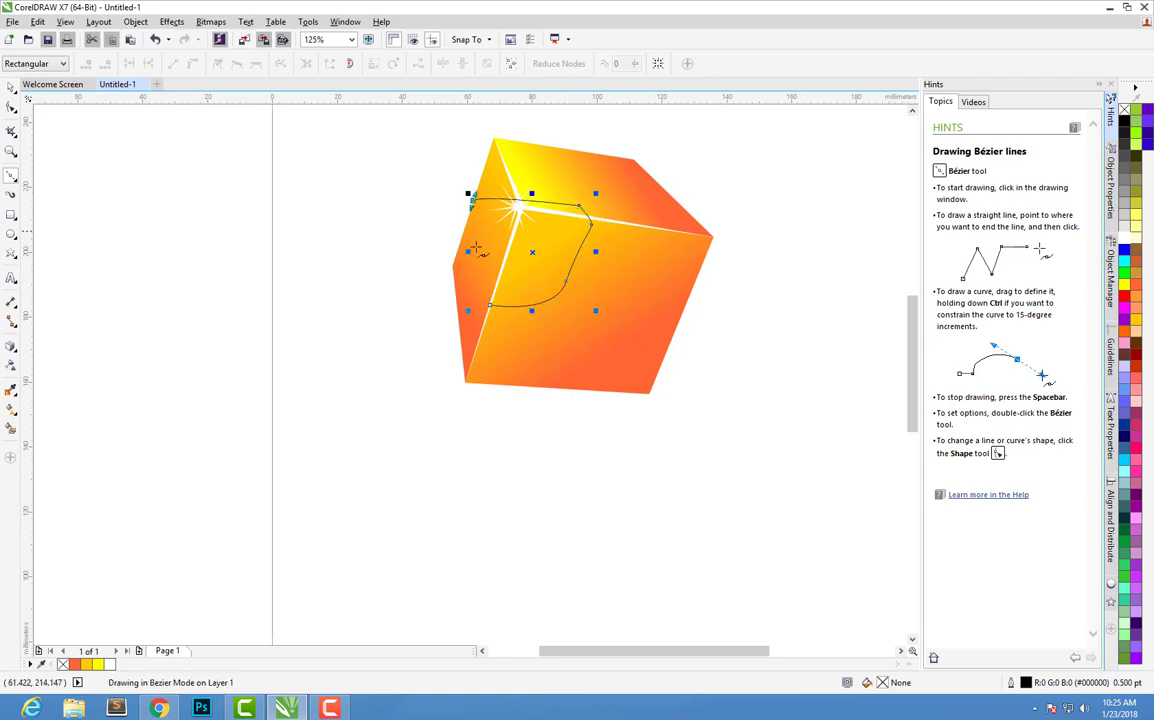
pyautogui.click(468, 193)
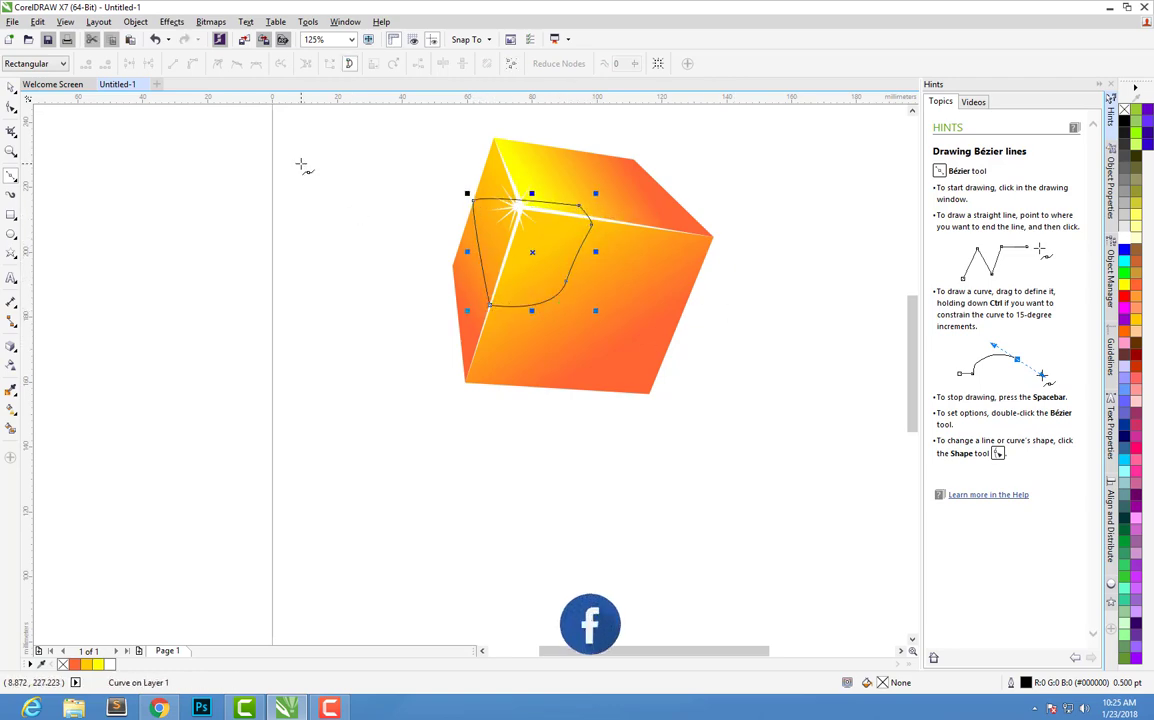
# Intersect the drawn outline with the front face, leaving a 31.286 × 30.7 mm highlight curve.
pyautogui.click(11, 88)
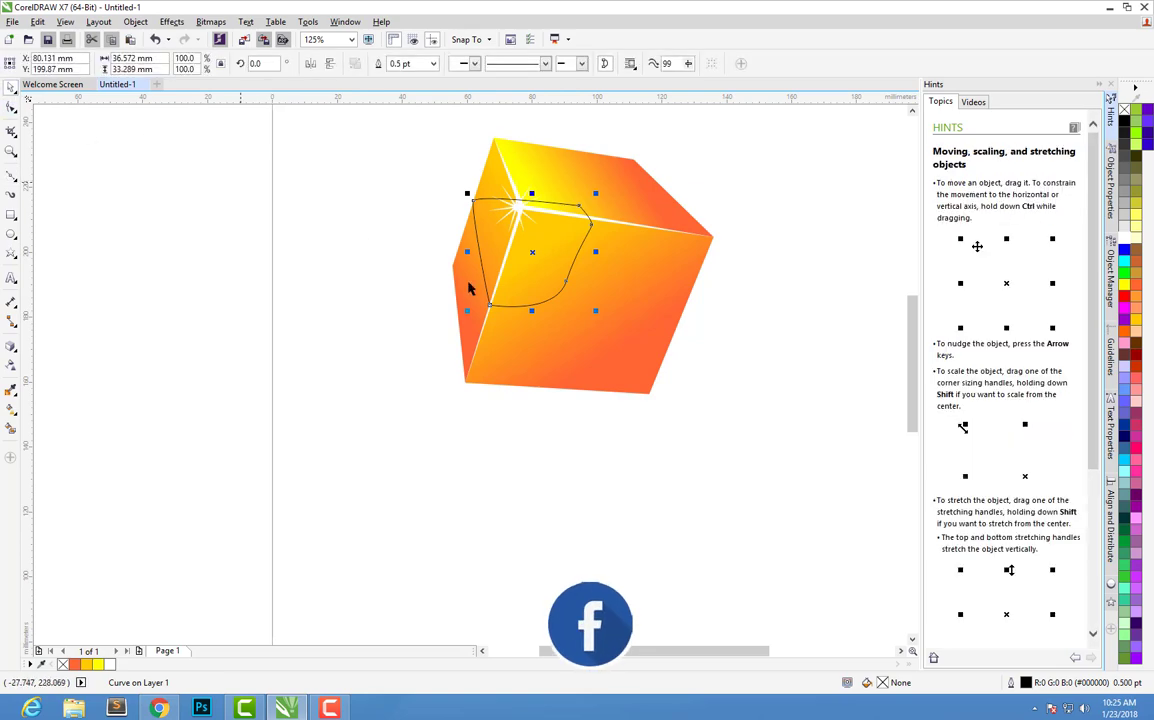
pyautogui.click(655, 353)
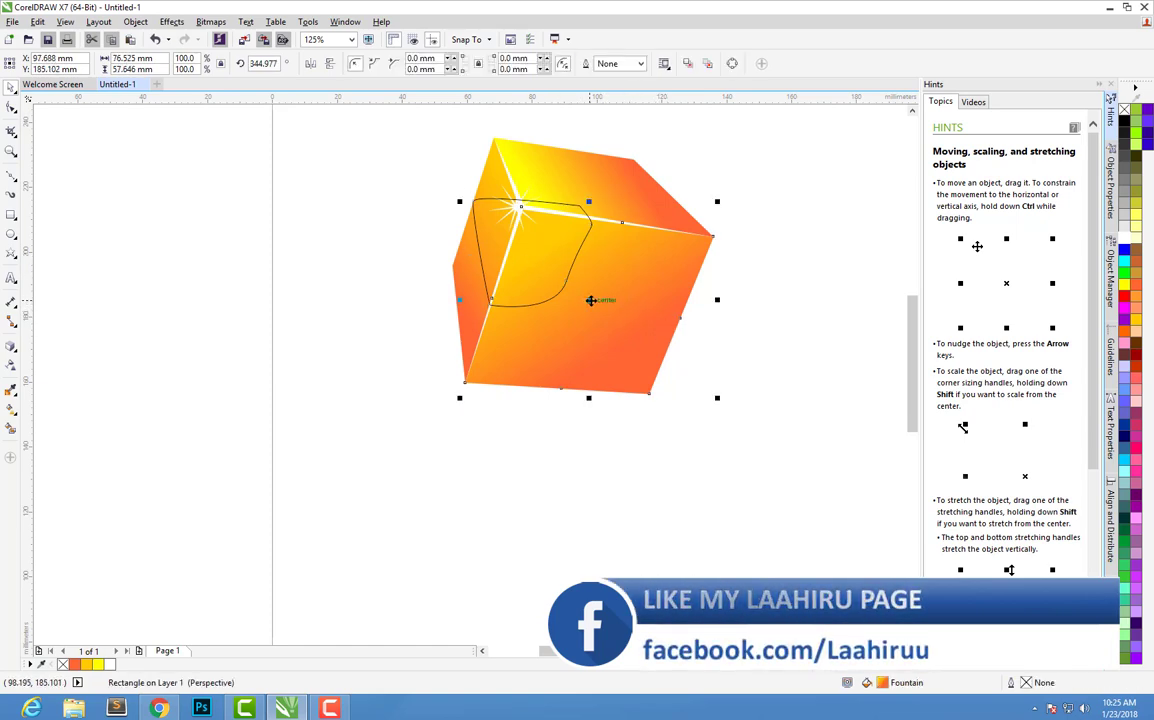
pyautogui.click(536, 257)
pyautogui.click(650, 300)
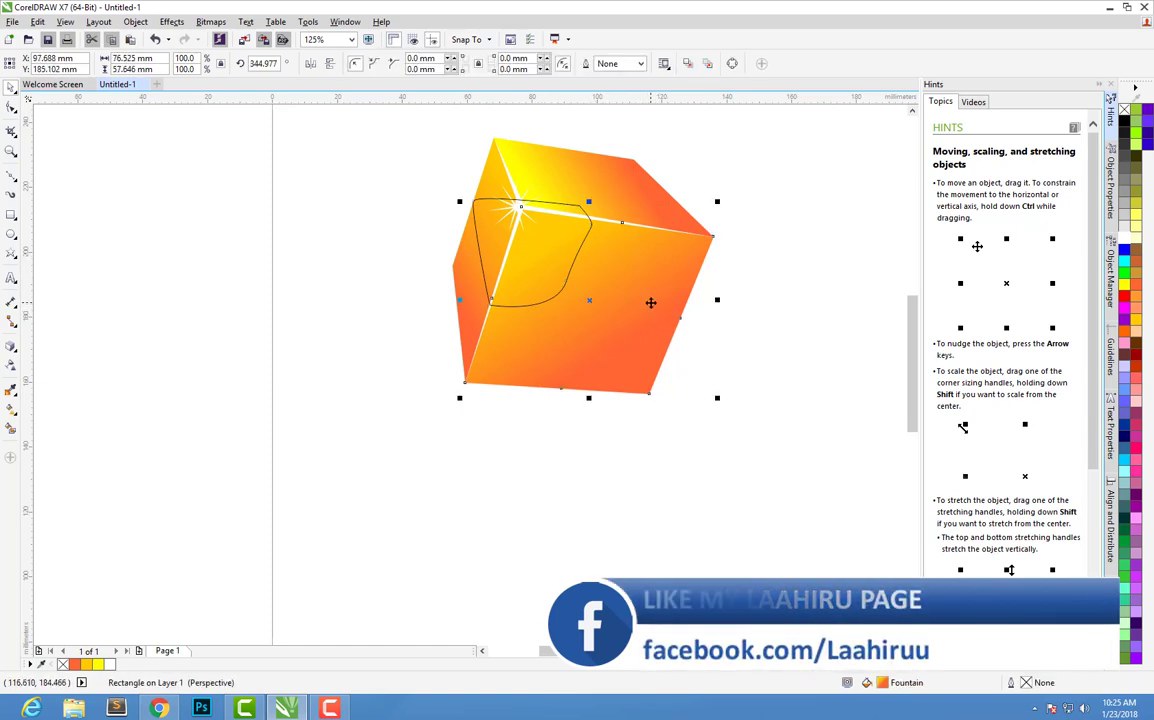
pyautogui.keyDown('shift'); pyautogui.click(552, 288); pyautogui.keyUp('shift')
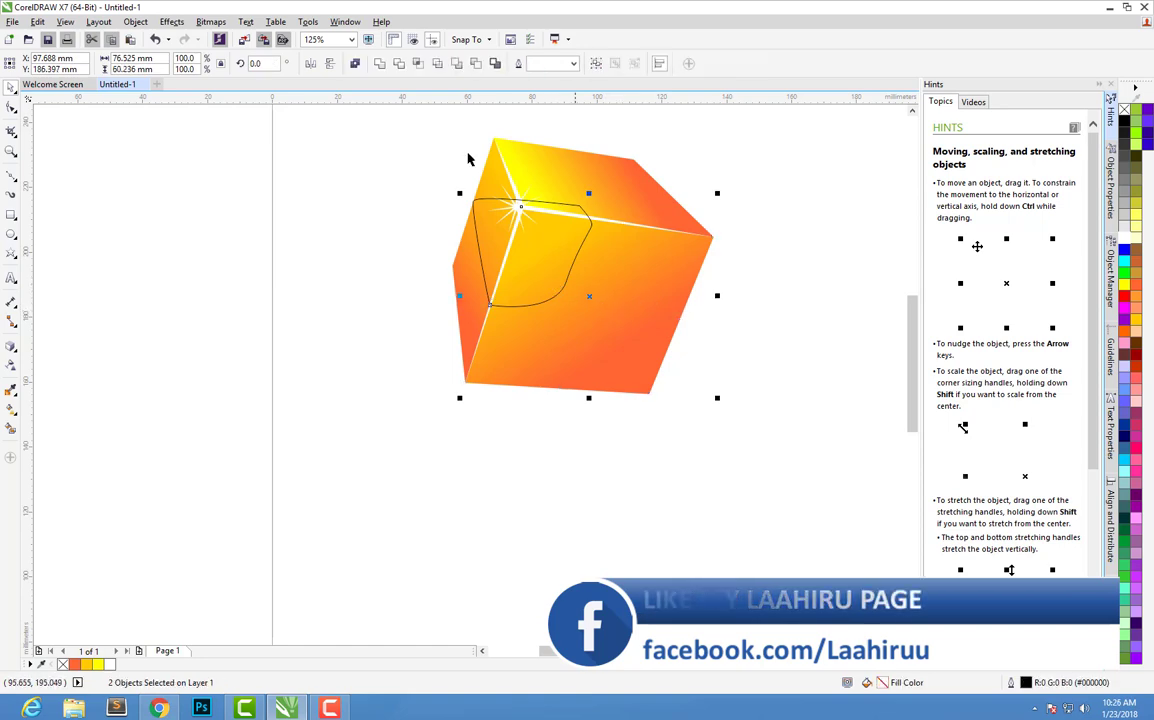
pyautogui.click(397, 64)
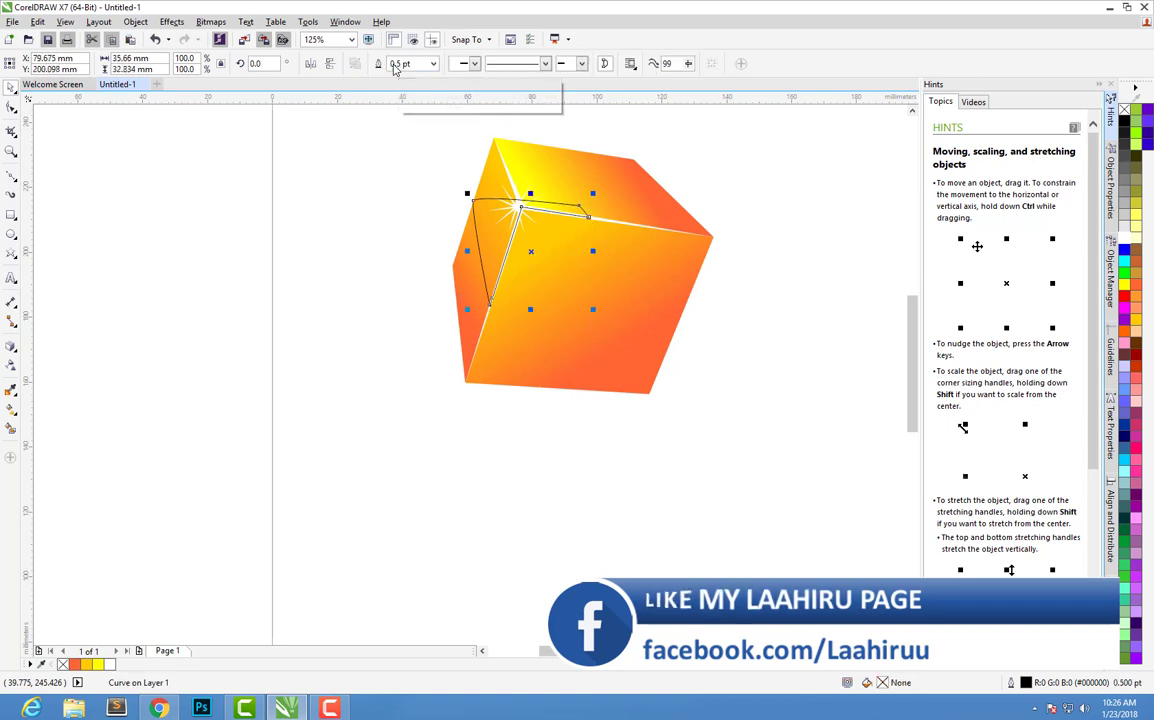
pyautogui.keyDown('shift'); pyautogui.click(535, 170); pyautogui.keyUp('shift')
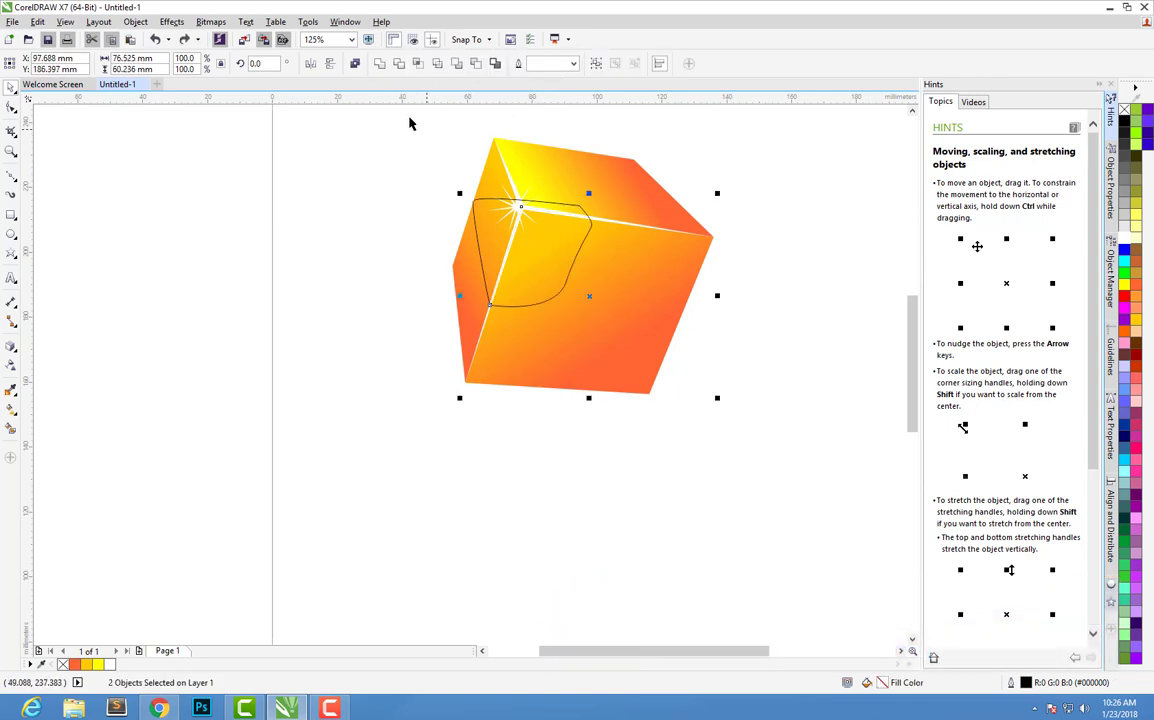
pyautogui.click(379, 64)
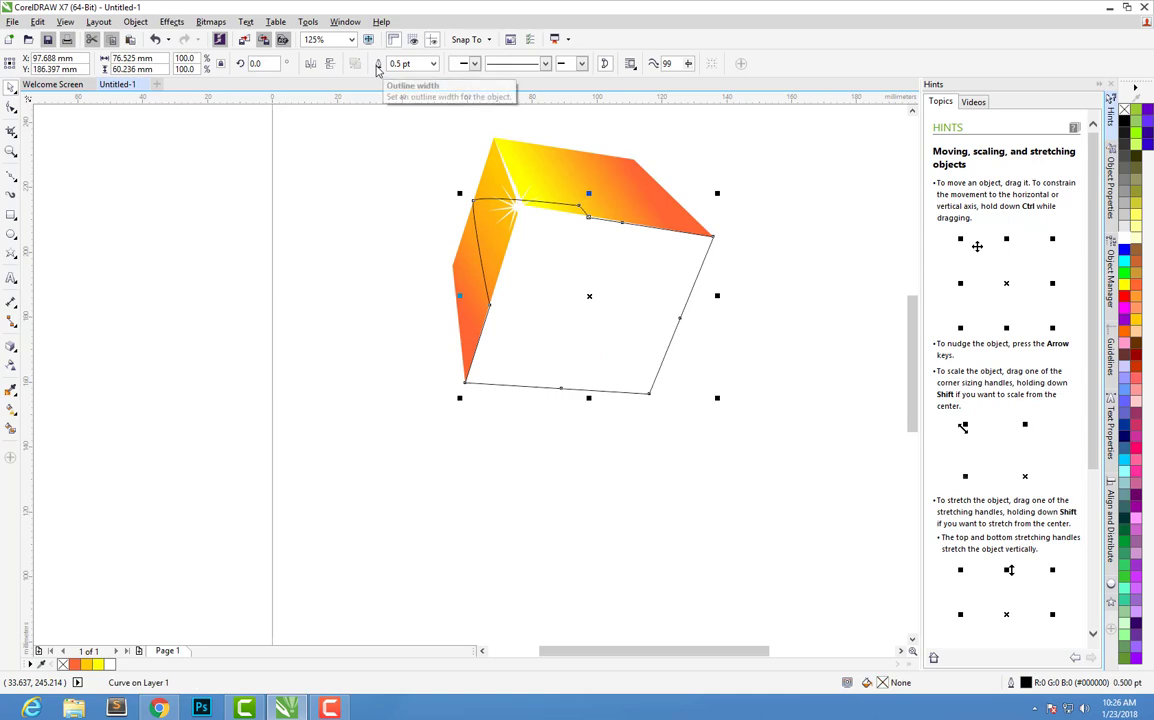
pyautogui.hotkey('ctrl', 'z')
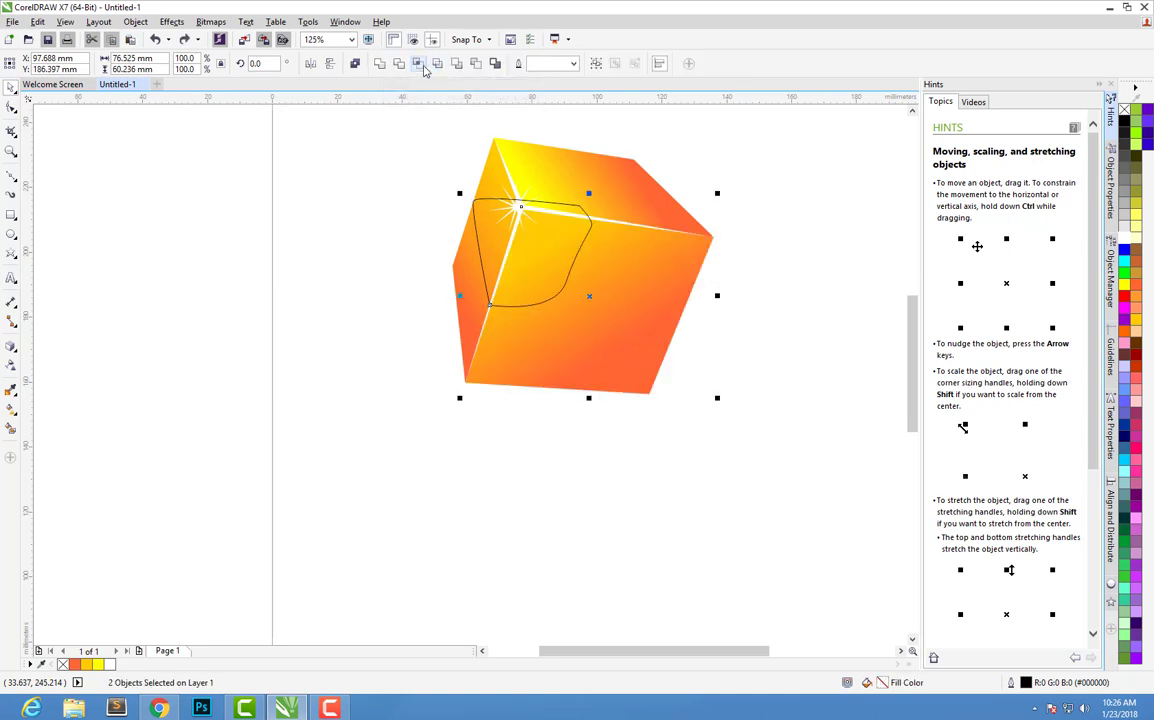
pyautogui.click(419, 64)
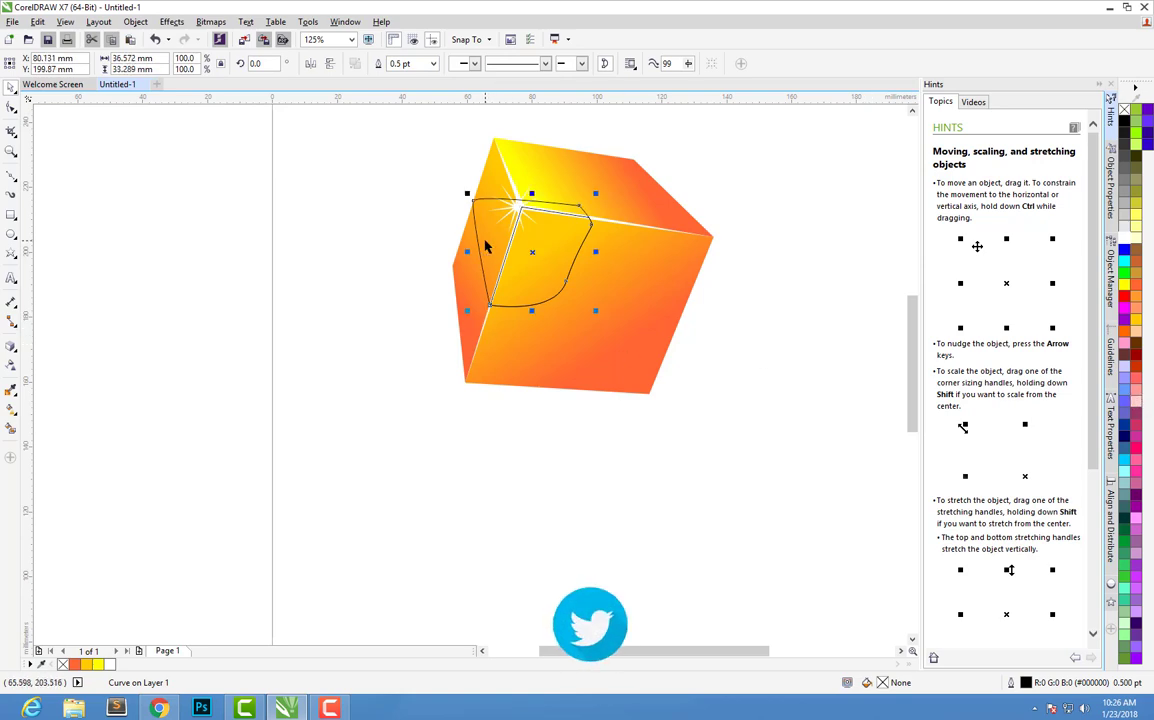
pyautogui.hotkey('ctrl', 'z')
pyautogui.hotkey('ctrl', 'z')
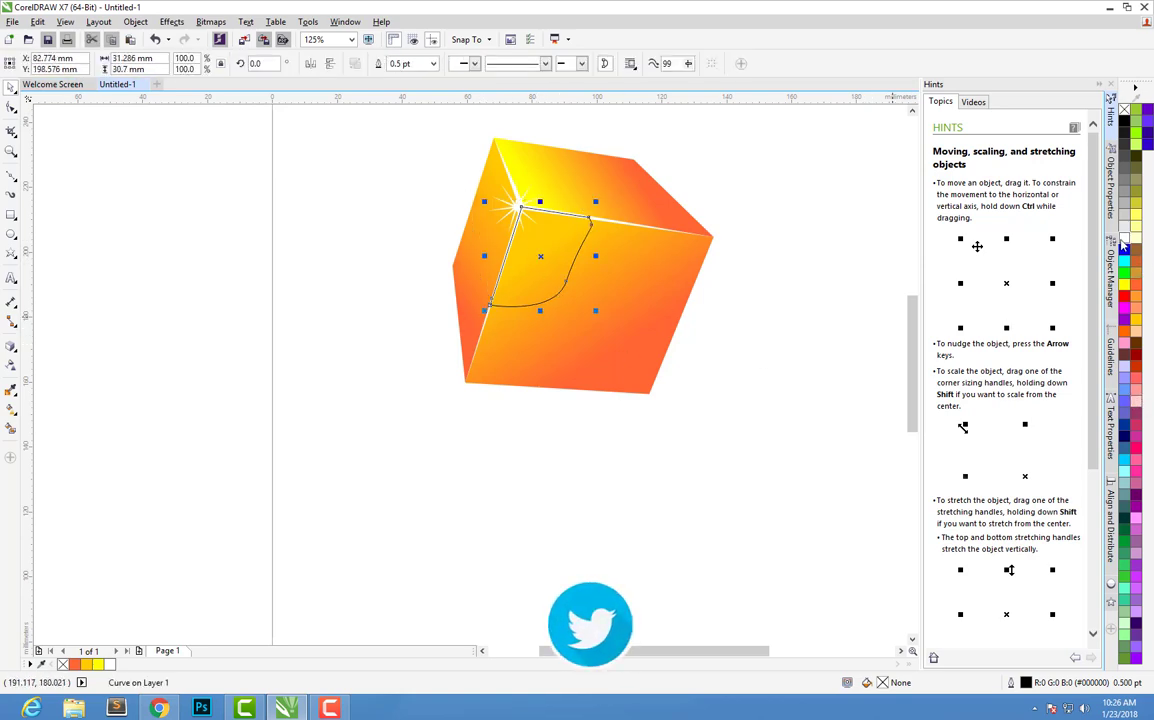
# Apply a linear transparency from the sparkle corner toward the face centre, start value 6.
pyautogui.click(11, 363)
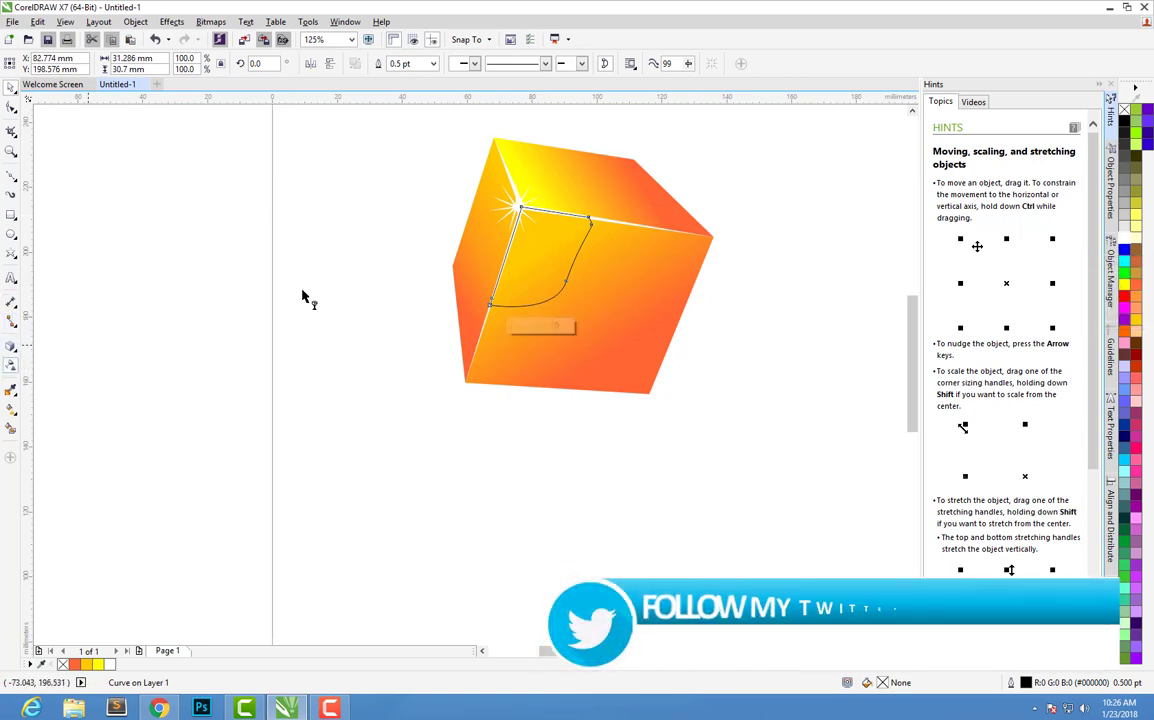
pyautogui.moveTo(523, 229); pyautogui.dragTo(562, 287)
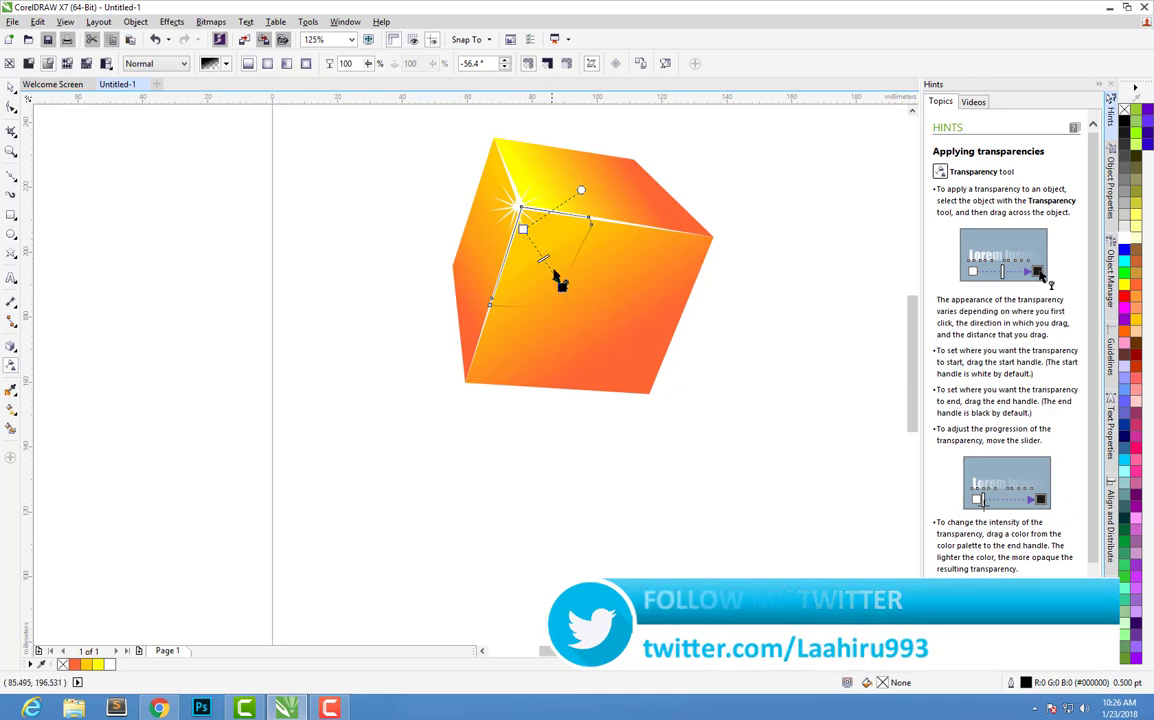
pyautogui.moveTo(560, 282); pyautogui.dragTo(517, 216)
pyautogui.click(578, 297)
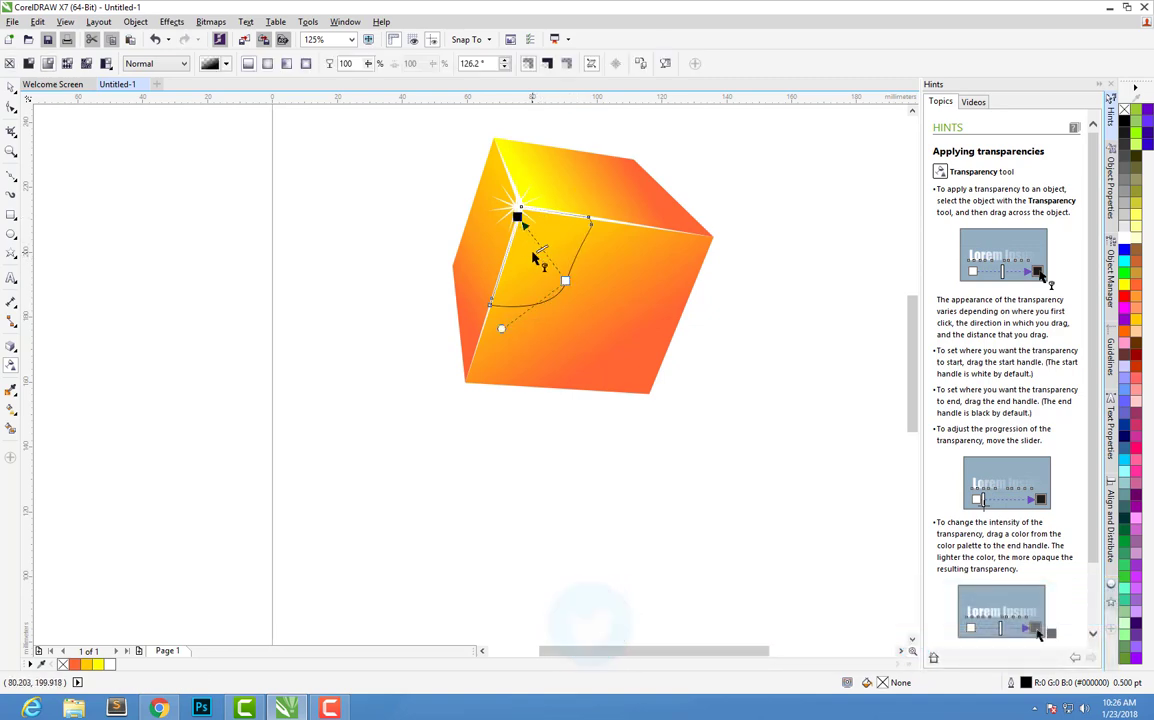
pyautogui.hotkey('ctrl', 'z')
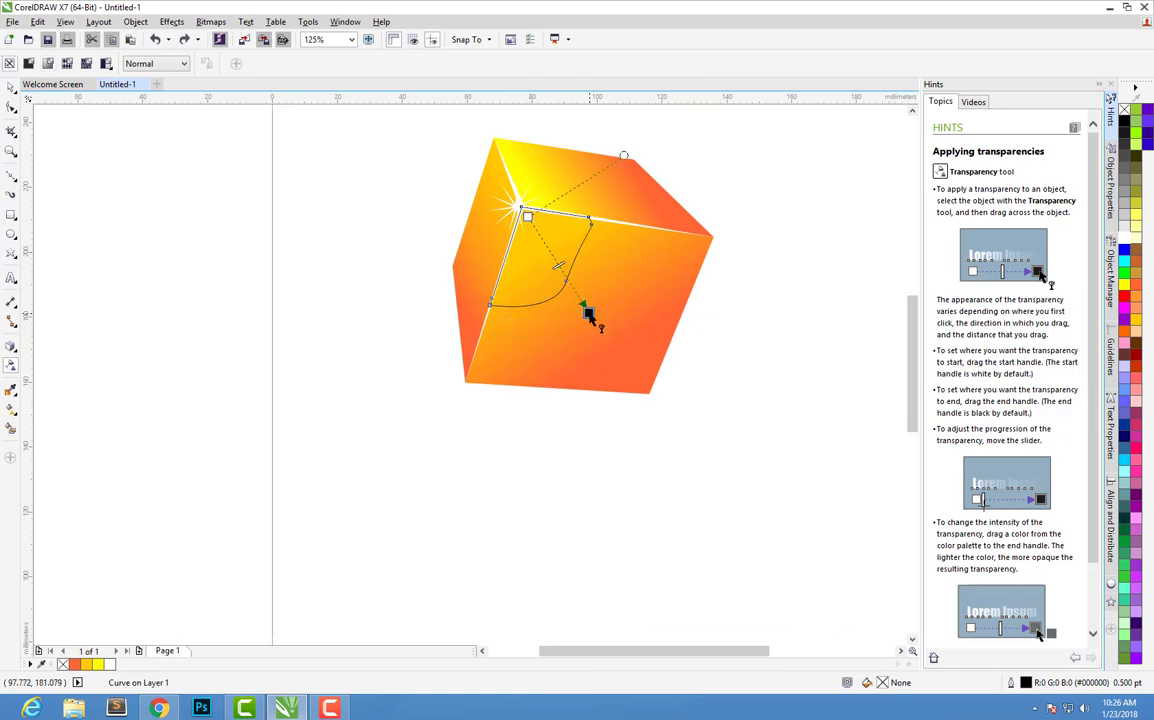
pyautogui.moveTo(588, 313); pyautogui.dragTo(588, 313)
pyautogui.click(527, 216)
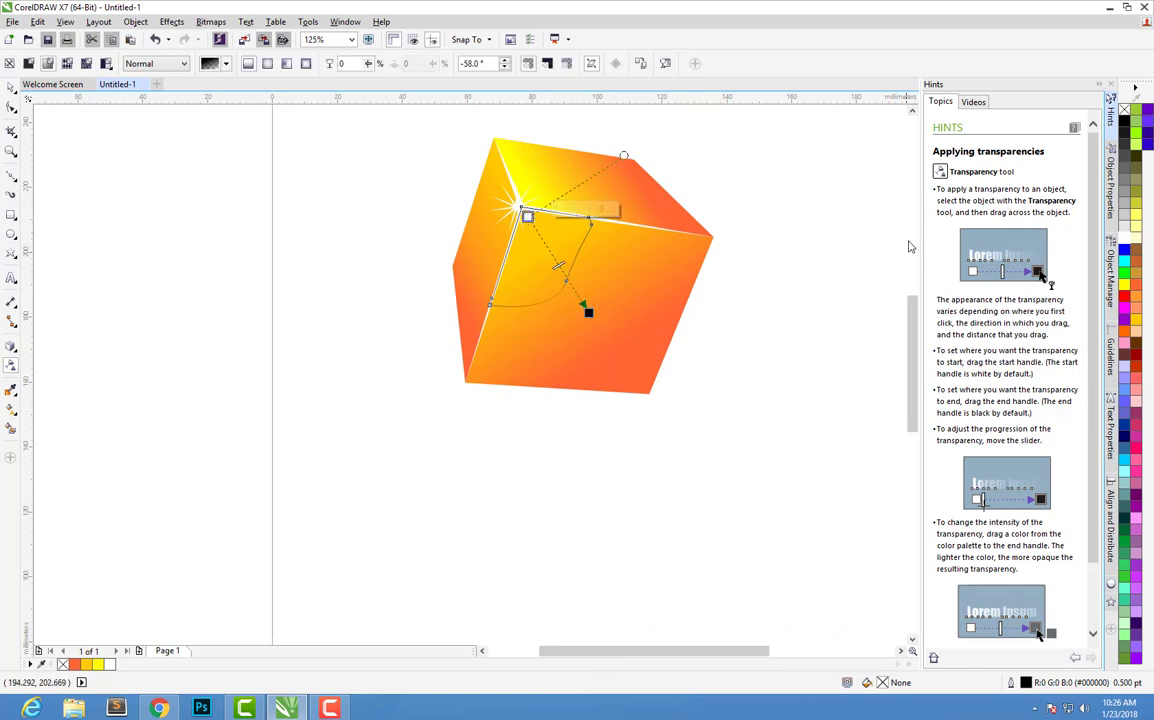
pyautogui.moveTo(551, 213); pyautogui.dragTo(586, 220)
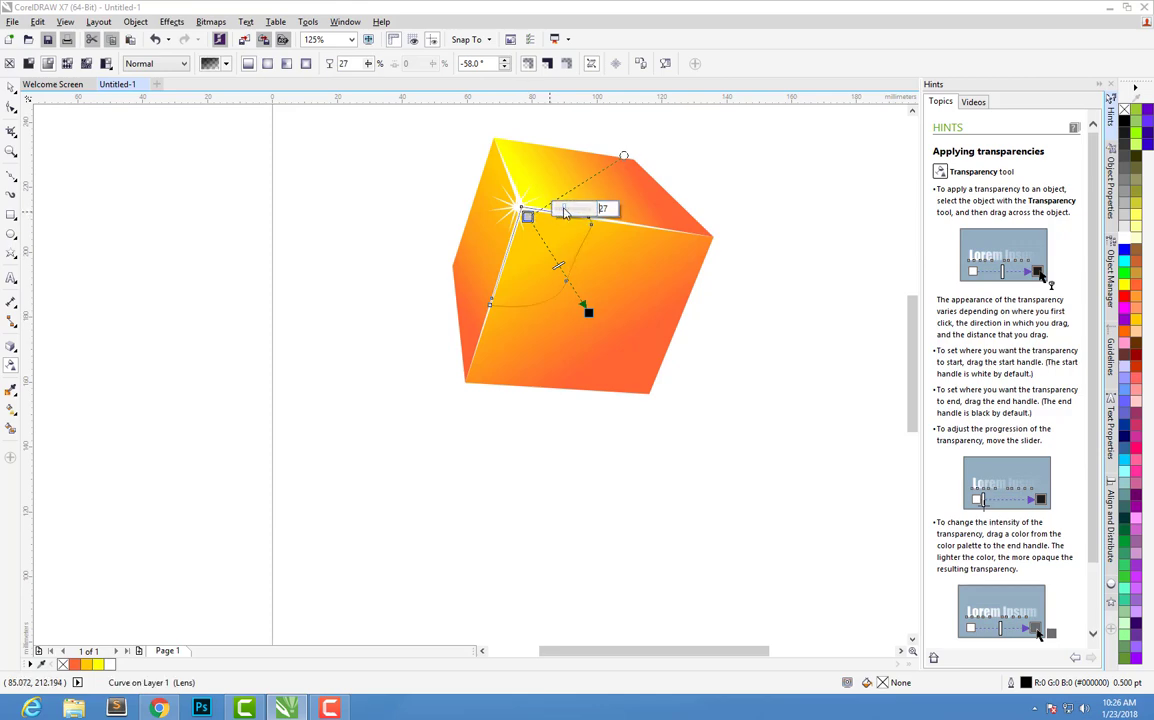
pyautogui.moveTo(560, 212); pyautogui.dragTo(527, 215)
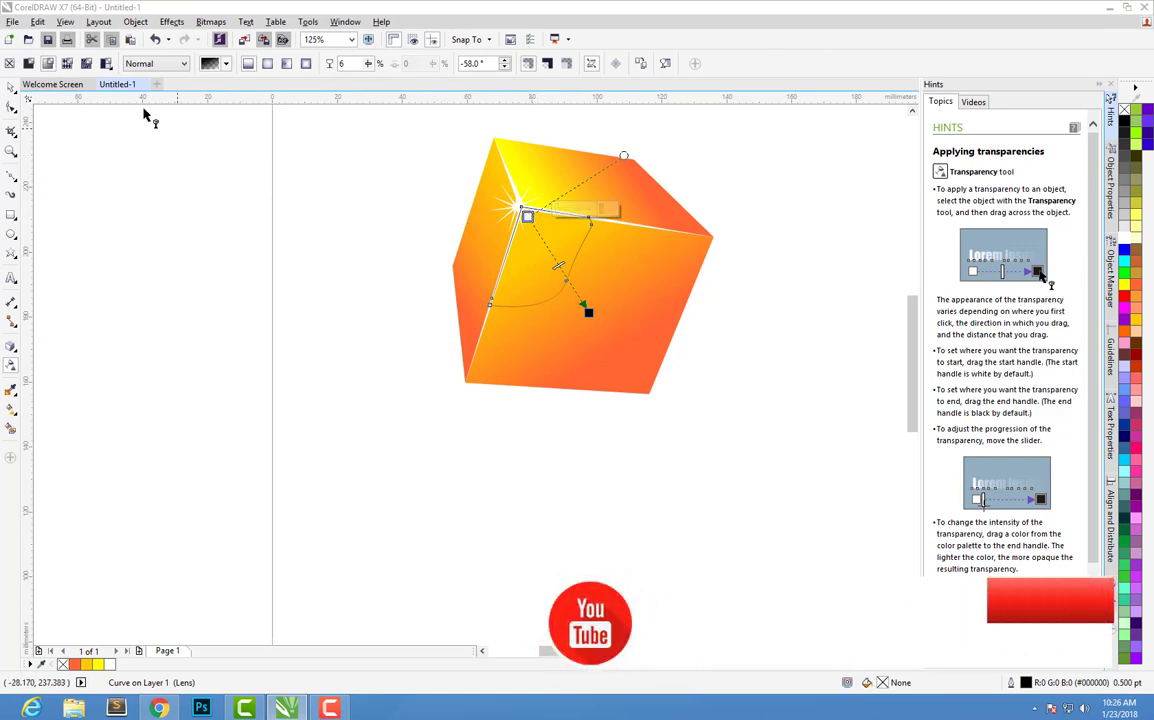
# Reposition the highlight shape slightly up-left on the cube's left face.
pyautogui.click(11, 87)
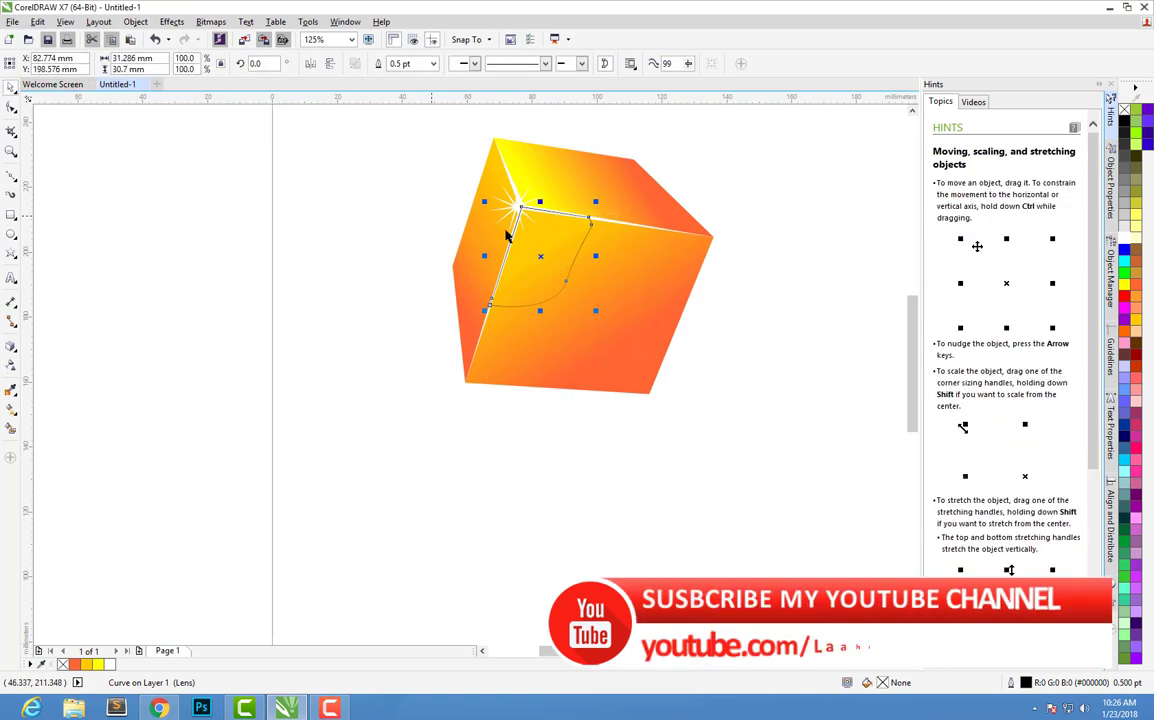
pyautogui.click(531, 239)
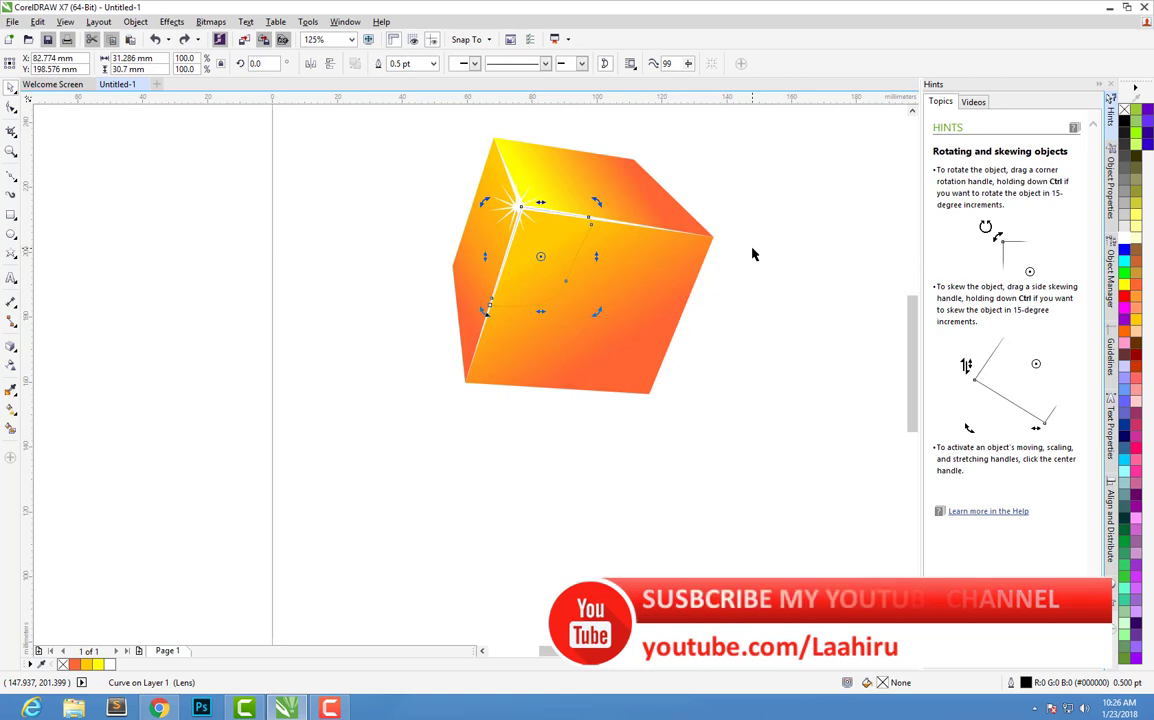
pyautogui.hotkey('ctrl', 'z')
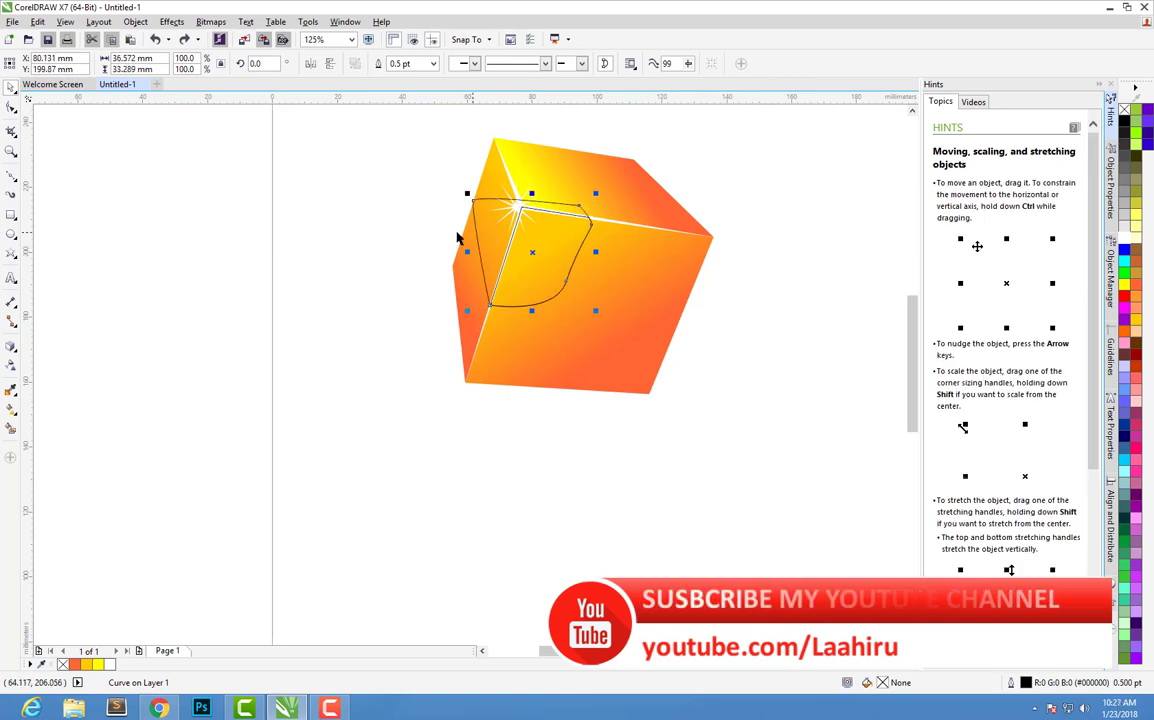
pyautogui.moveTo(528, 219); pyautogui.dragTo(492, 208)
pyautogui.click(492, 208)
pyautogui.click(518, 250)
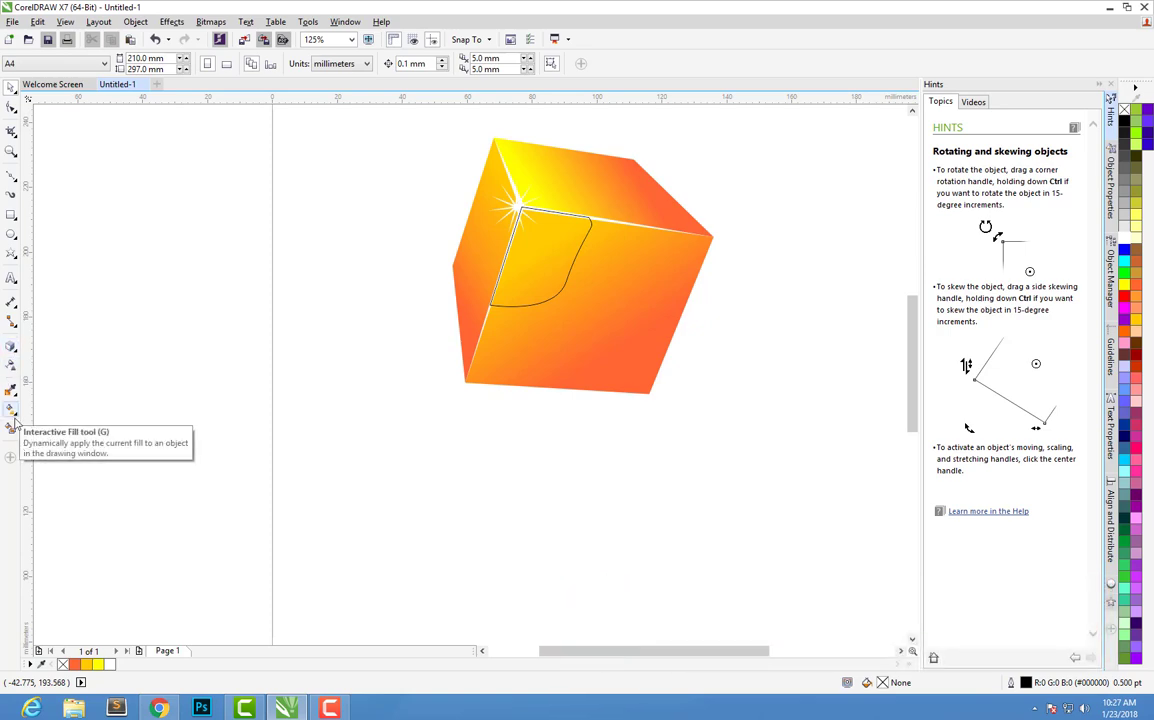
# Apply a fountain fill across the highlight shape with the Interactive Fill tool.
pyautogui.click(11, 410)
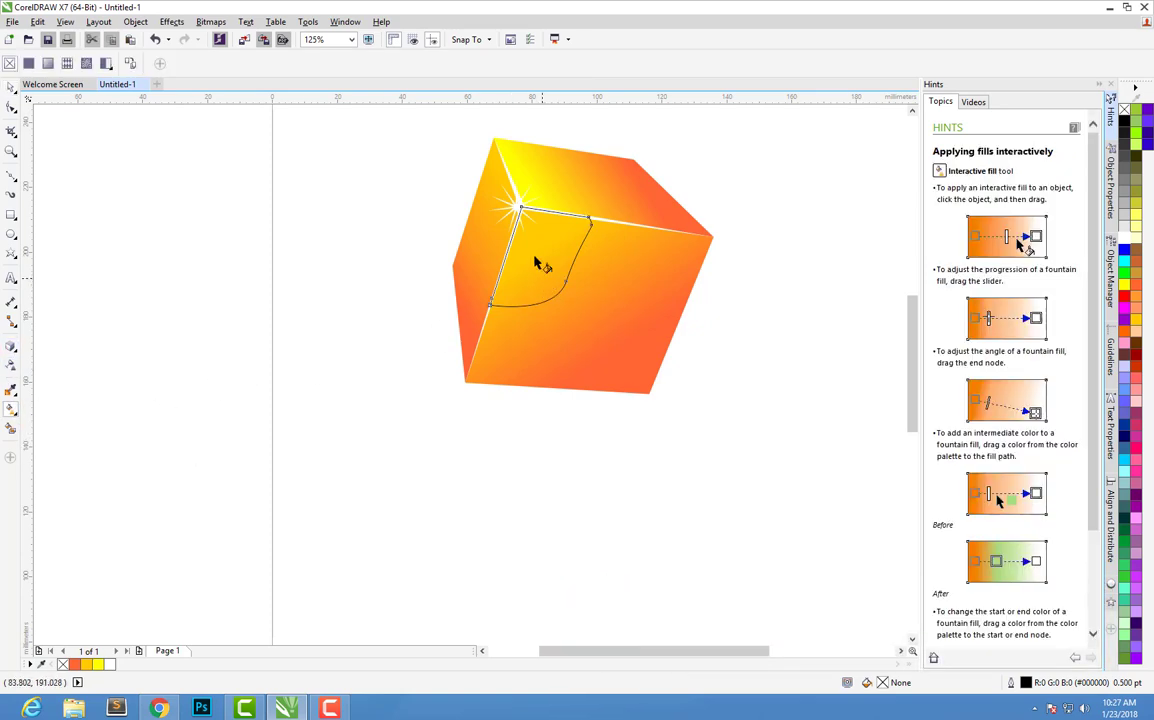
pyautogui.moveTo(524, 240); pyautogui.dragTo(560, 294)
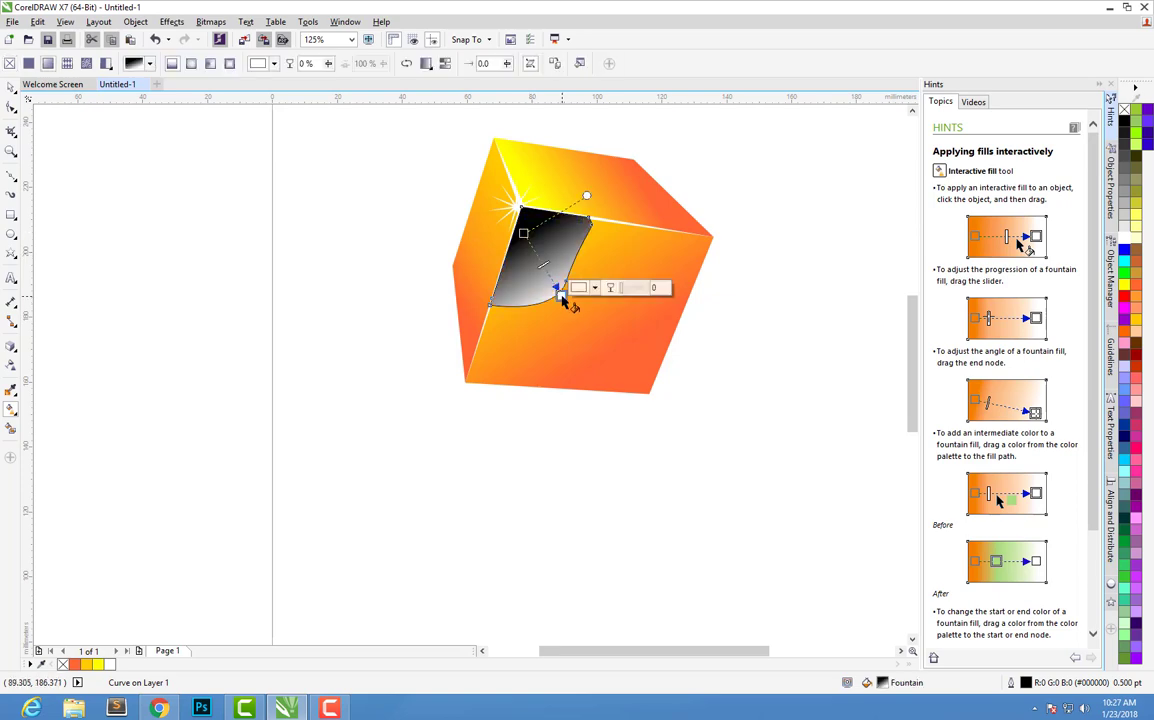
pyautogui.hotkey('ctrl', 'z')
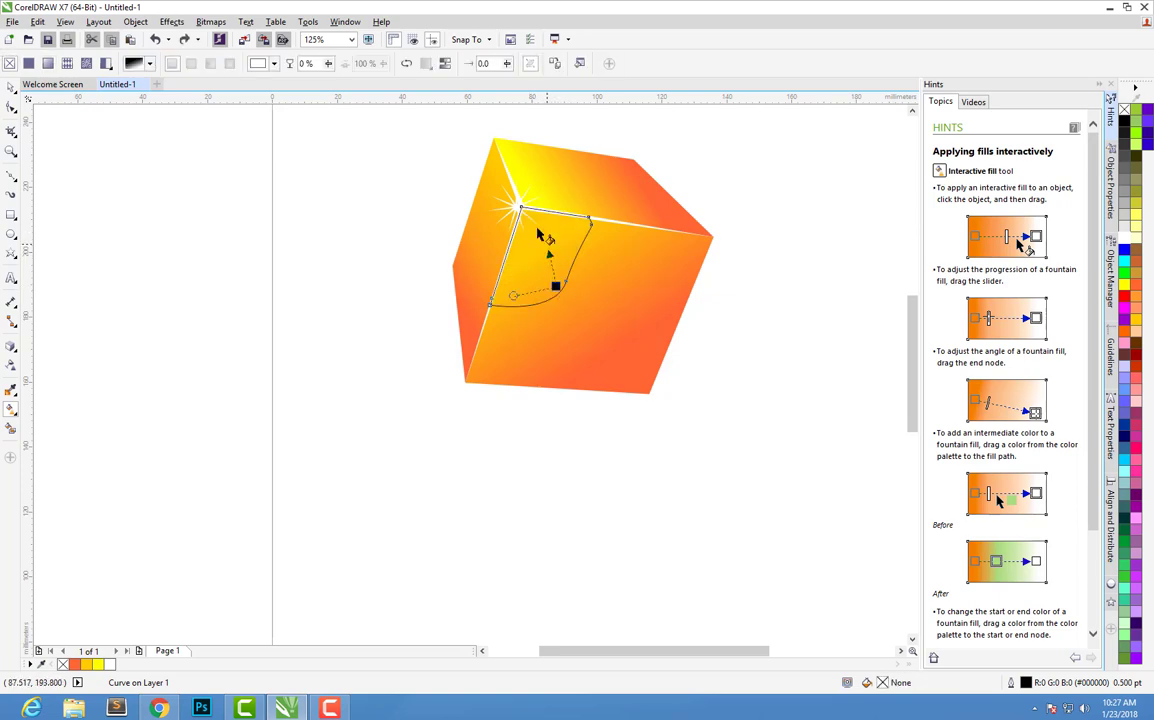
pyautogui.moveTo(510, 207); pyautogui.dragTo(508, 205)
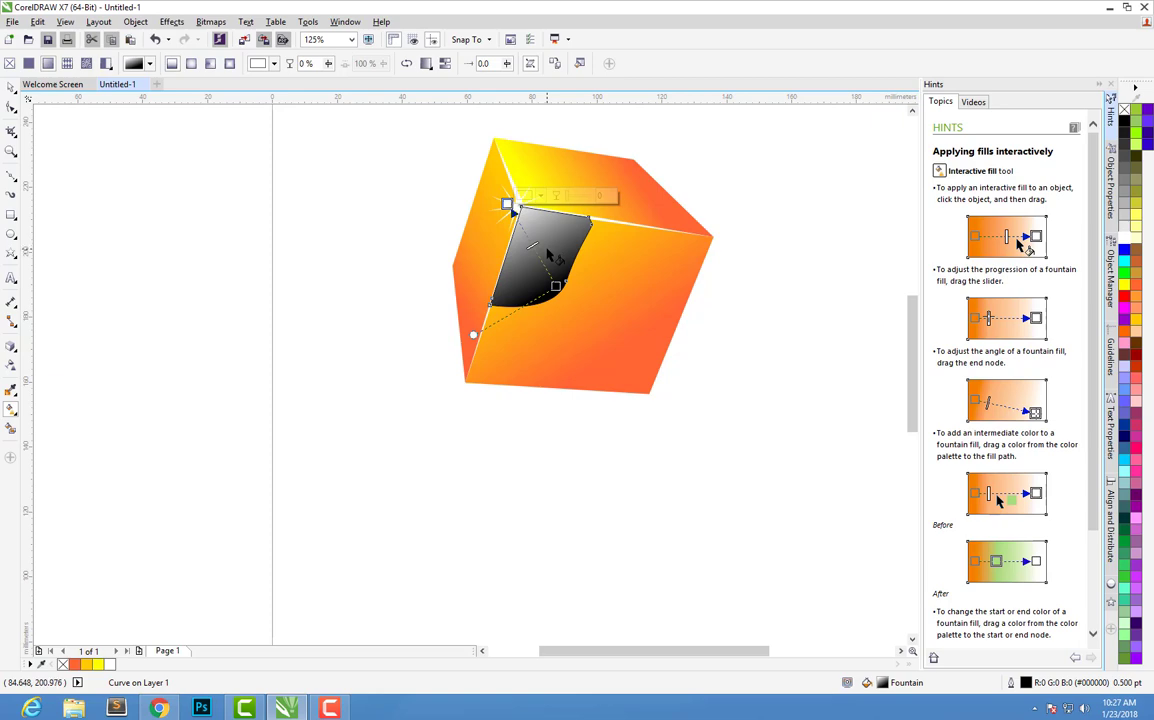
pyautogui.hotkey('ctrl', 'z')
pyautogui.moveTo(524, 240); pyautogui.dragTo(518, 243)
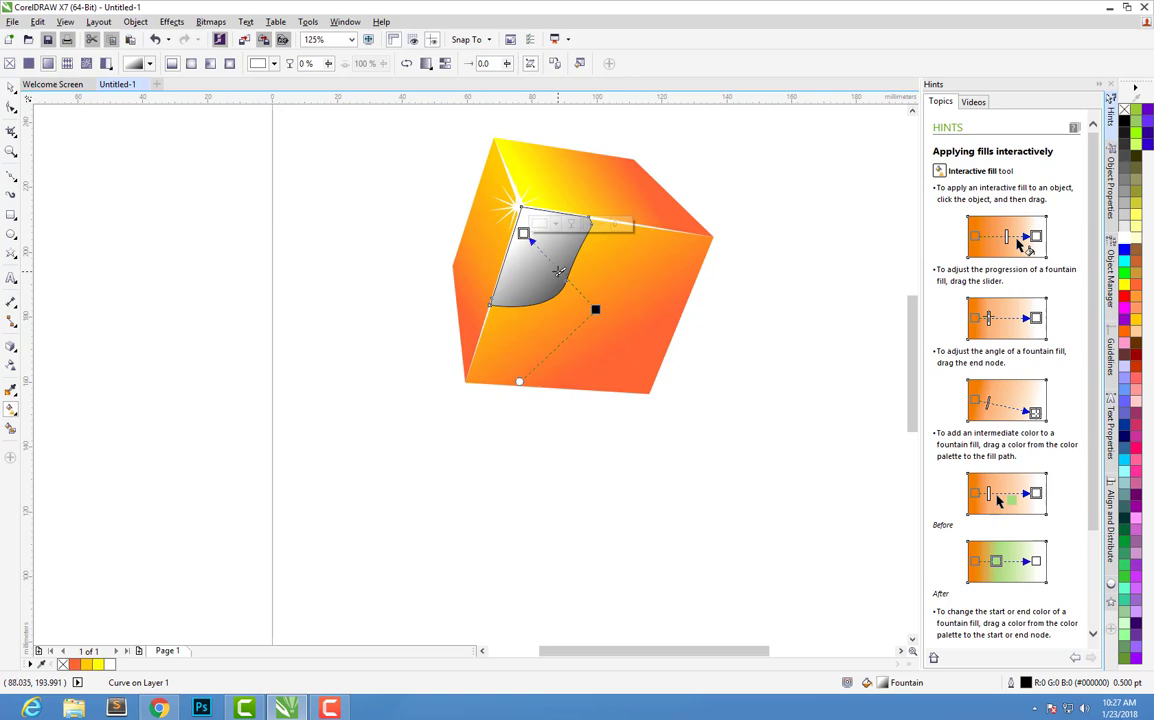
# Shorten the gradient and set its end colour to the cube's eyedropped orange #FFB40C.
pyautogui.moveTo(596, 307); pyautogui.dragTo(566, 281)
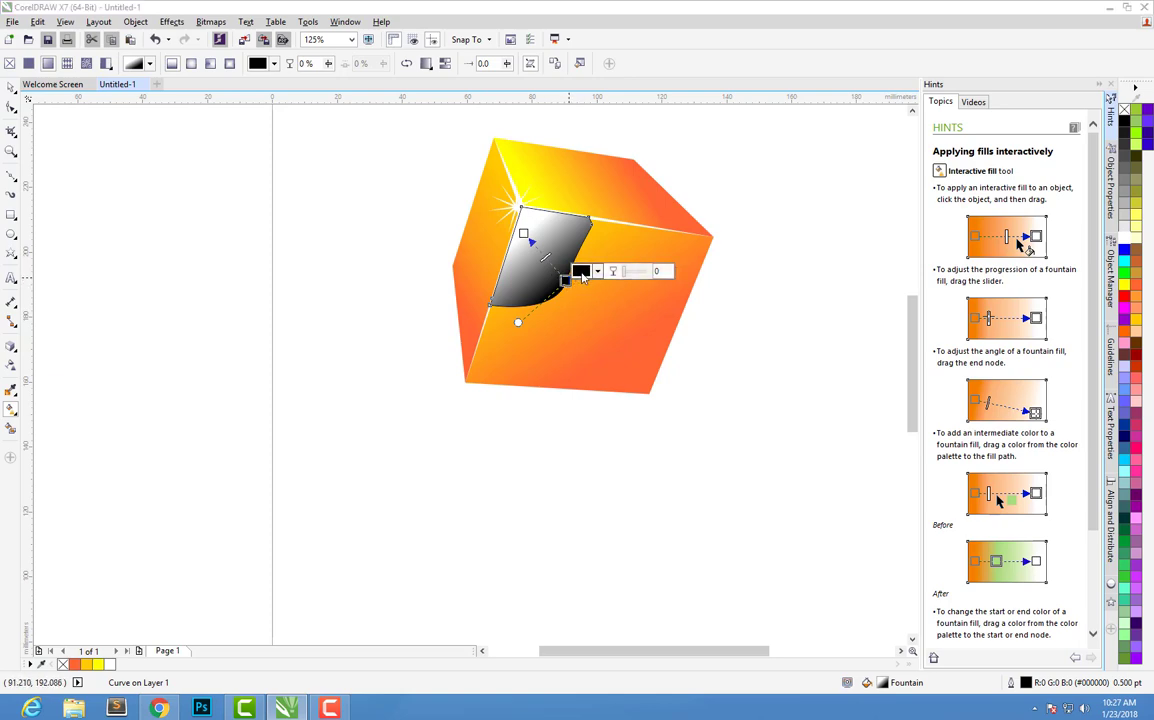
pyautogui.click(583, 273)
pyautogui.click(625, 301)
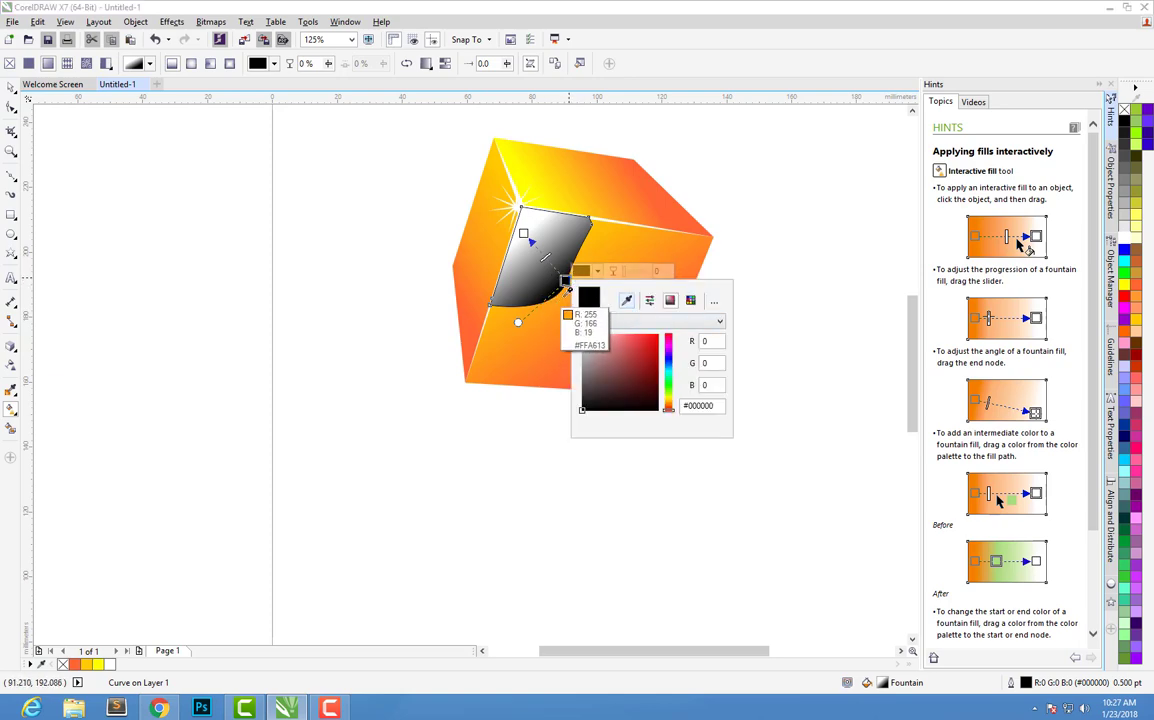
pyautogui.click(541, 284)
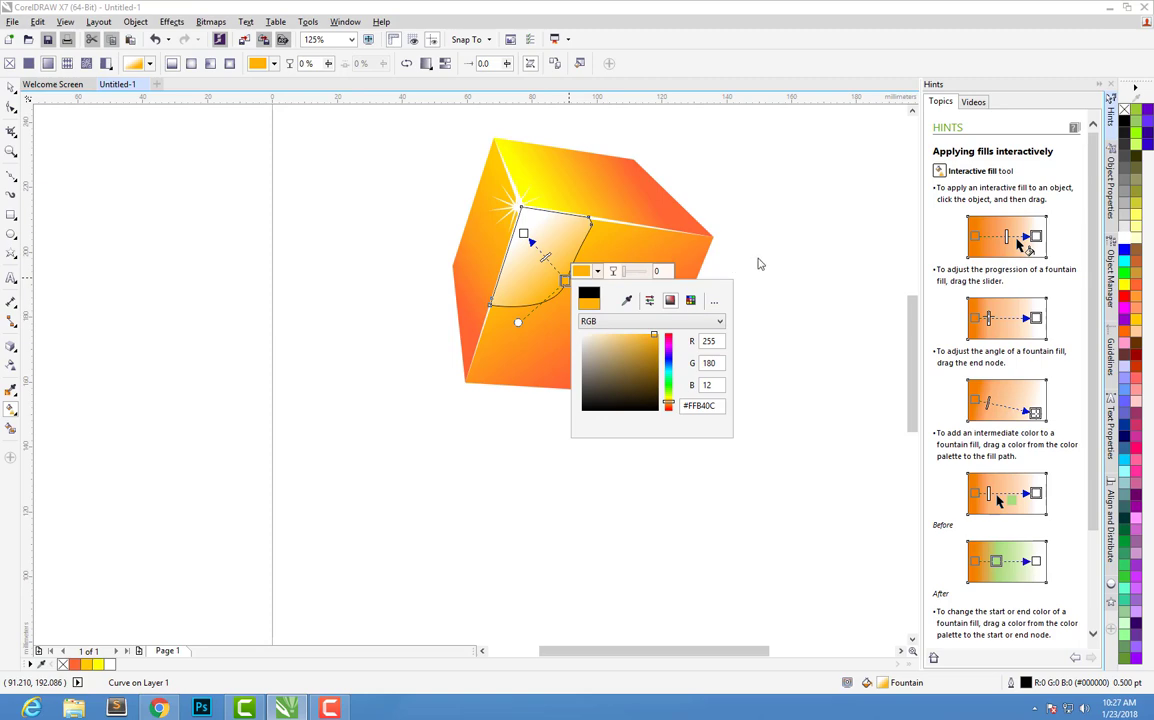
pyautogui.click(793, 273)
pyautogui.click(325, 190)
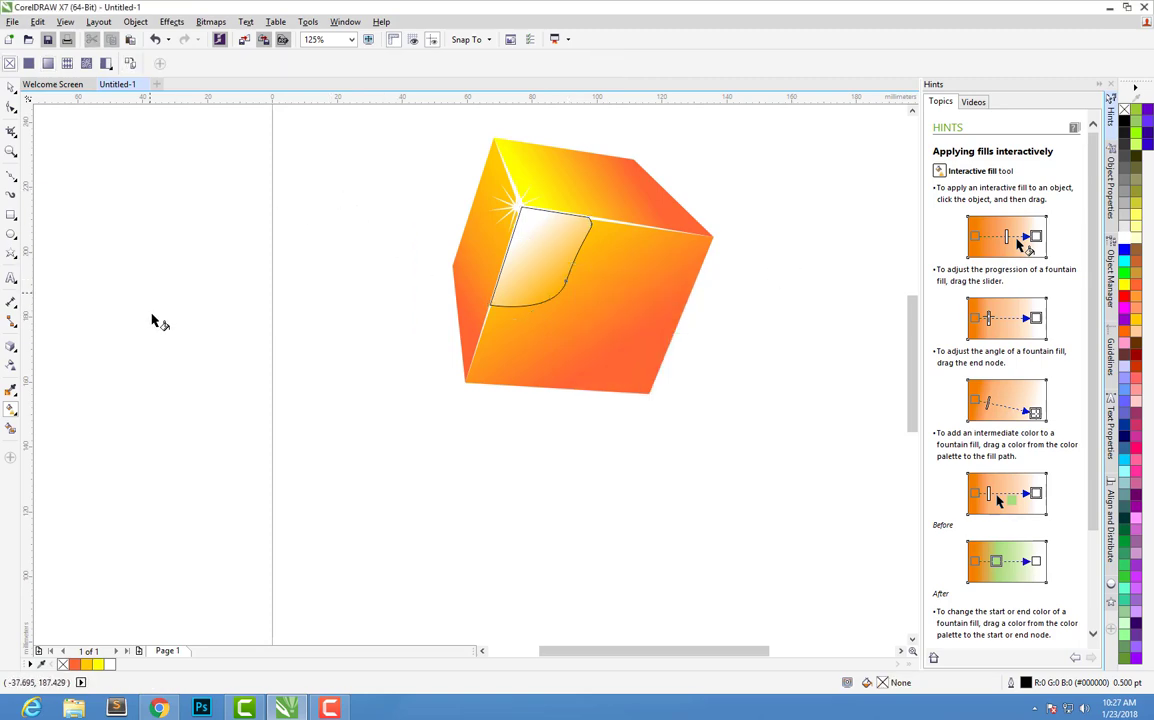
# Change the gradient's start colour from white to pale yellow #F2EEA7.
pyautogui.click(532, 241)
pyautogui.click(524, 234)
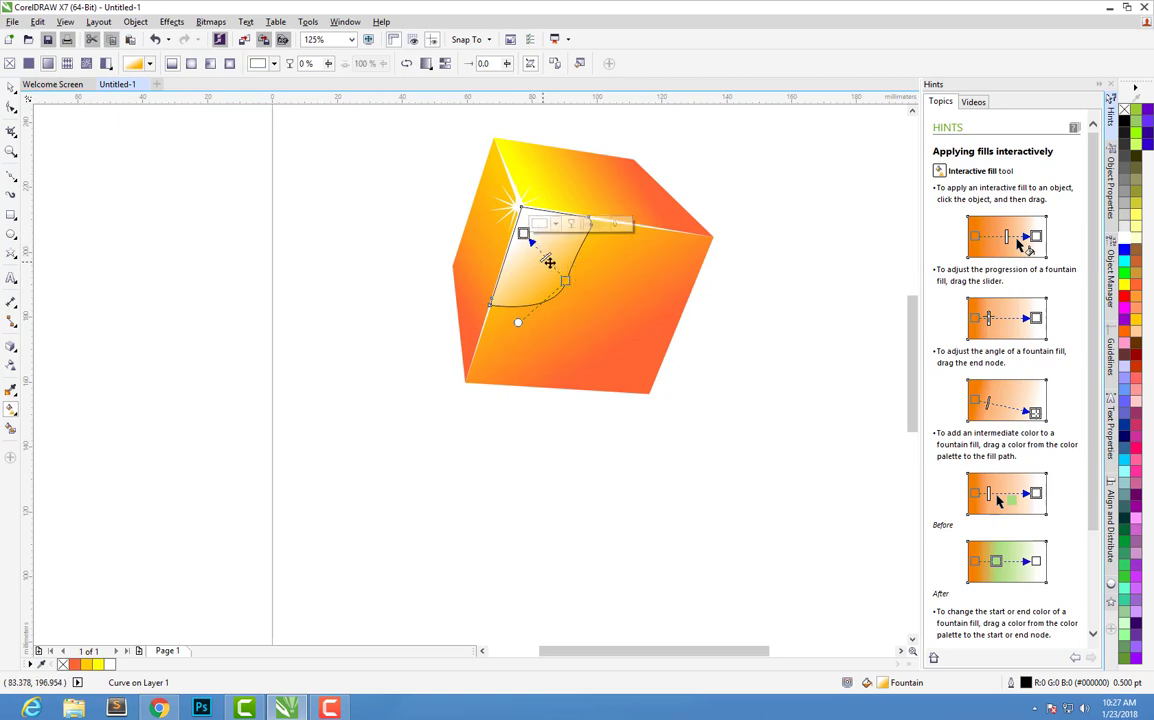
pyautogui.click(541, 224)
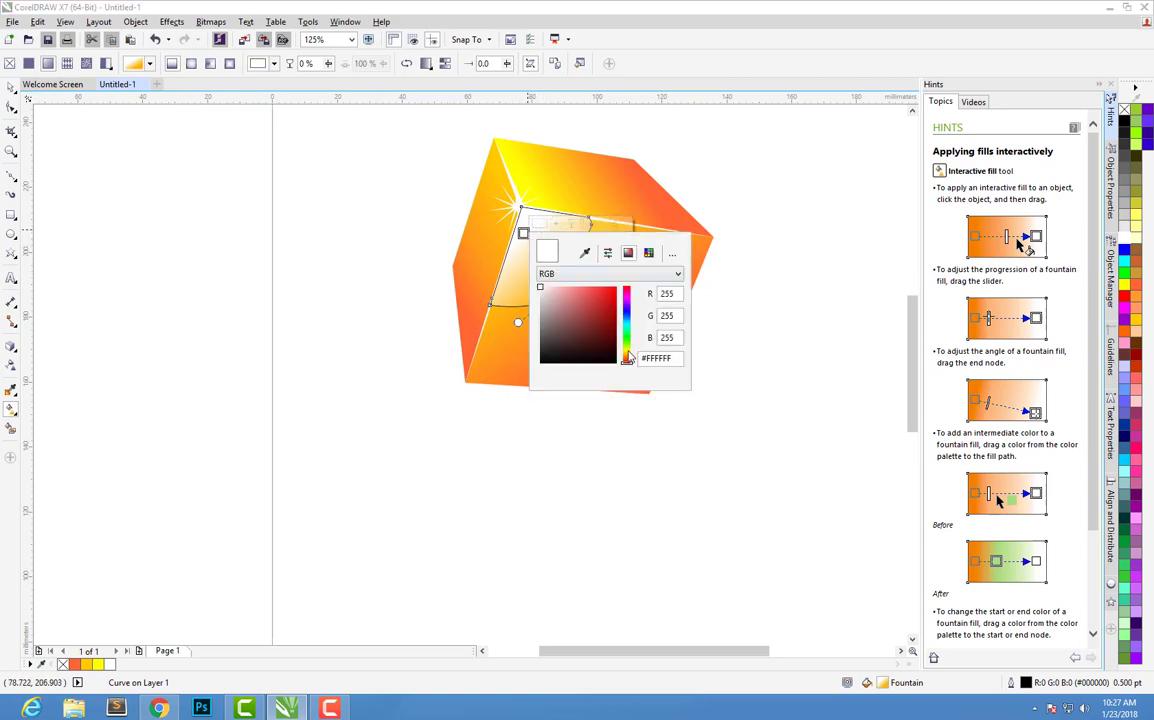
pyautogui.moveTo(628, 357); pyautogui.dragTo(627, 352)
pyautogui.click(563, 291)
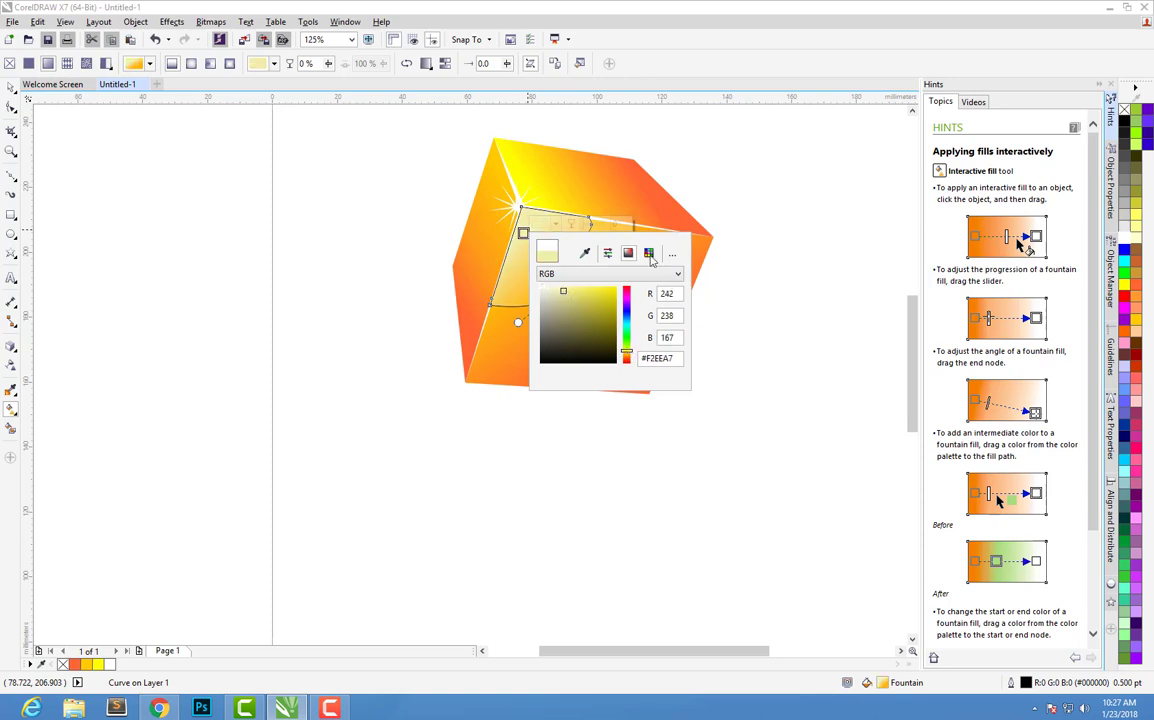
pyautogui.click(866, 261)
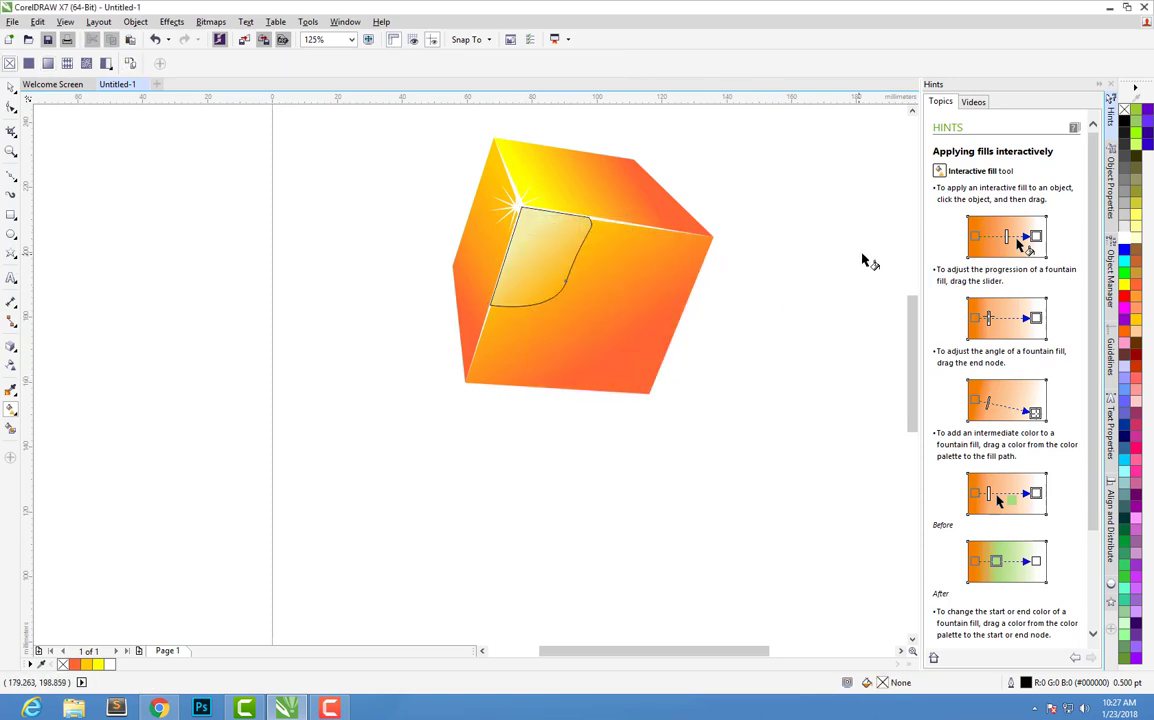
pyautogui.click(535, 262)
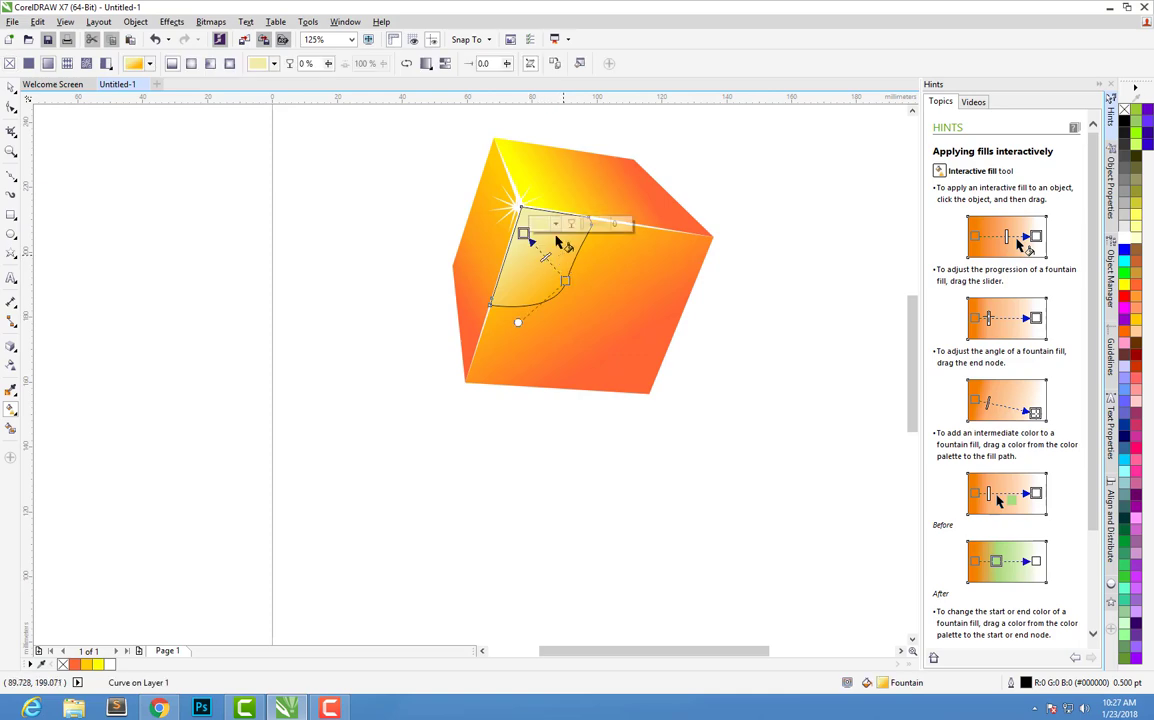
# Set the gradient highlight's outline width to None.
pyautogui.click(10, 88)
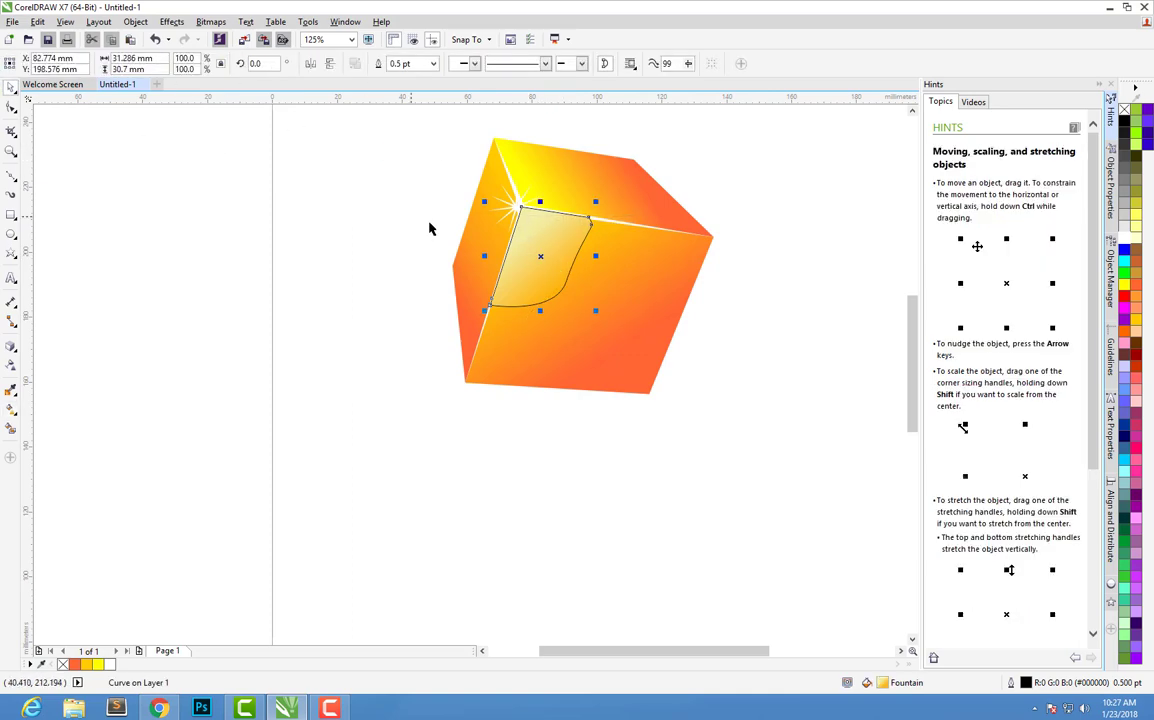
pyautogui.click(575, 245)
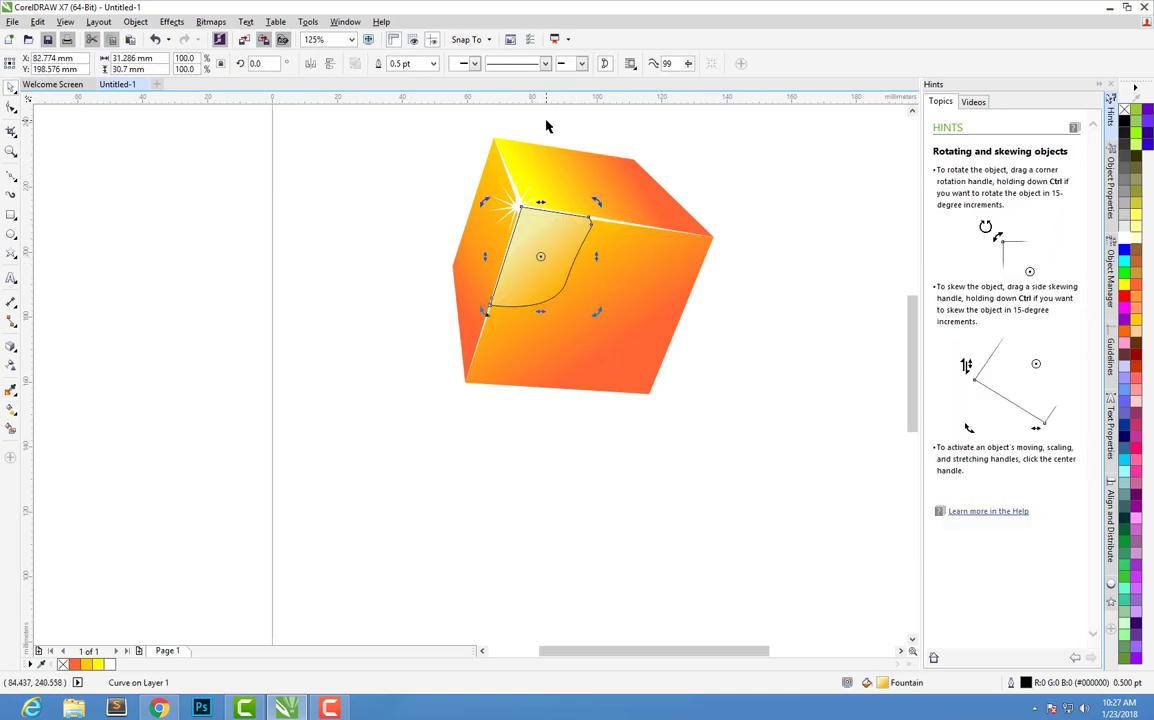
pyautogui.click(433, 64)
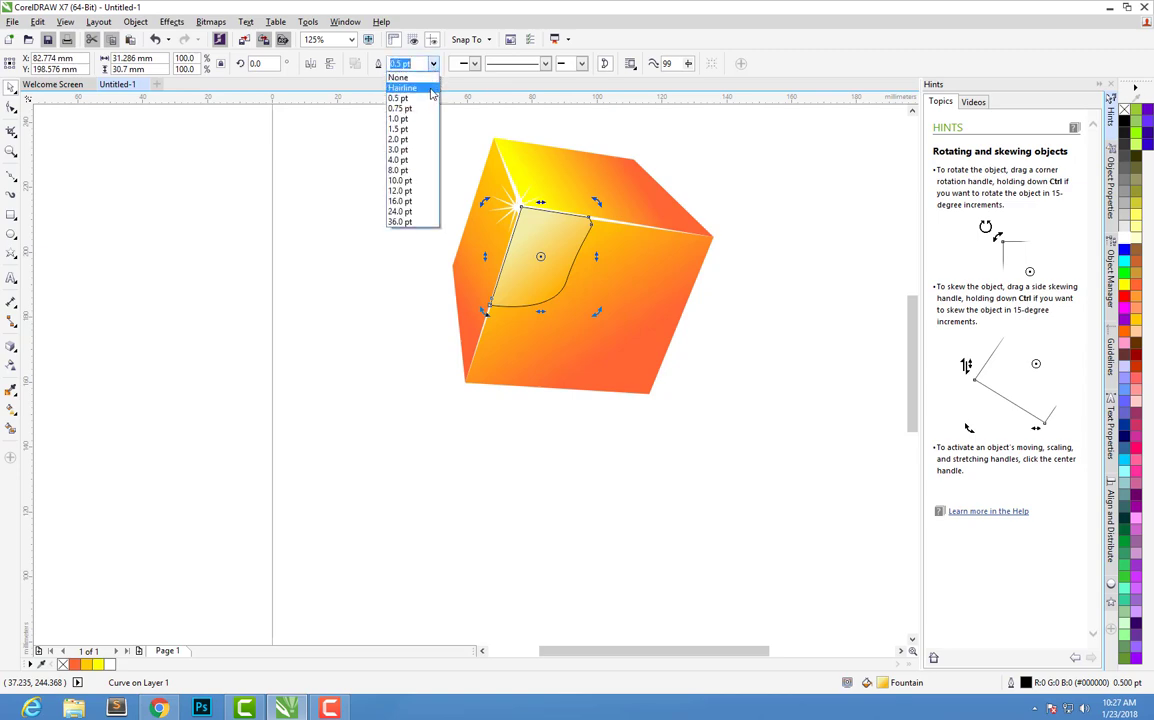
pyautogui.click(427, 87)
pyautogui.press('Escape')
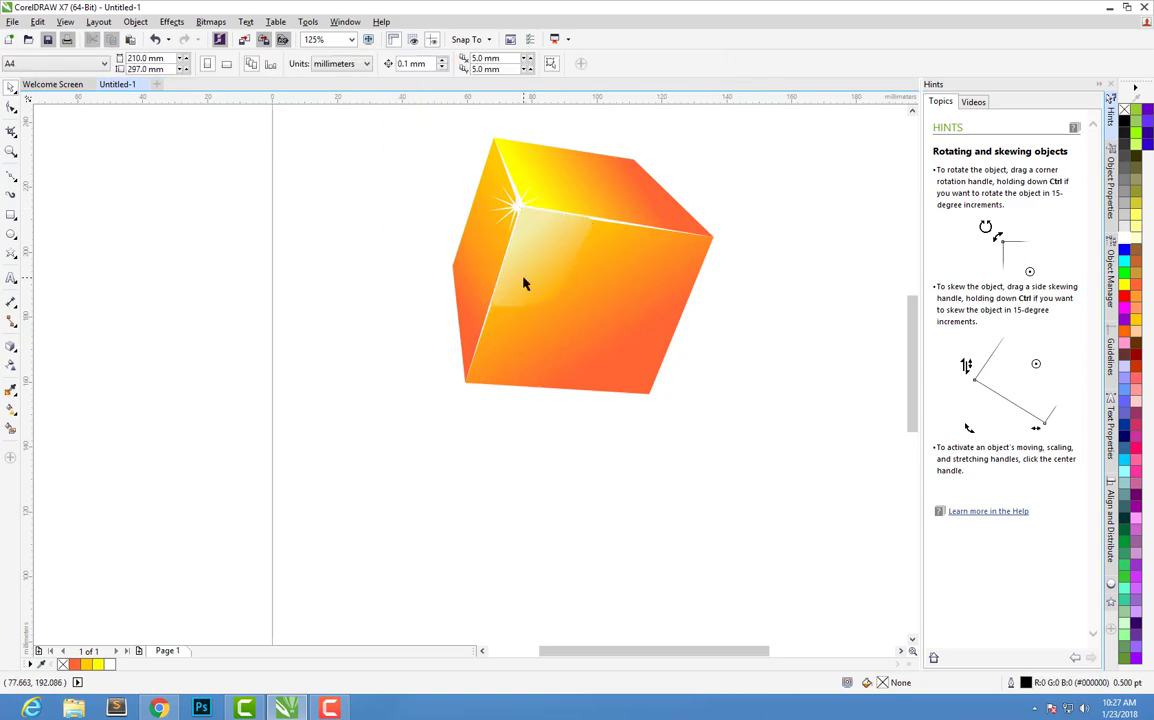
# Reselect the outline-free highlight shape for node editing.
pyautogui.click(533, 278)
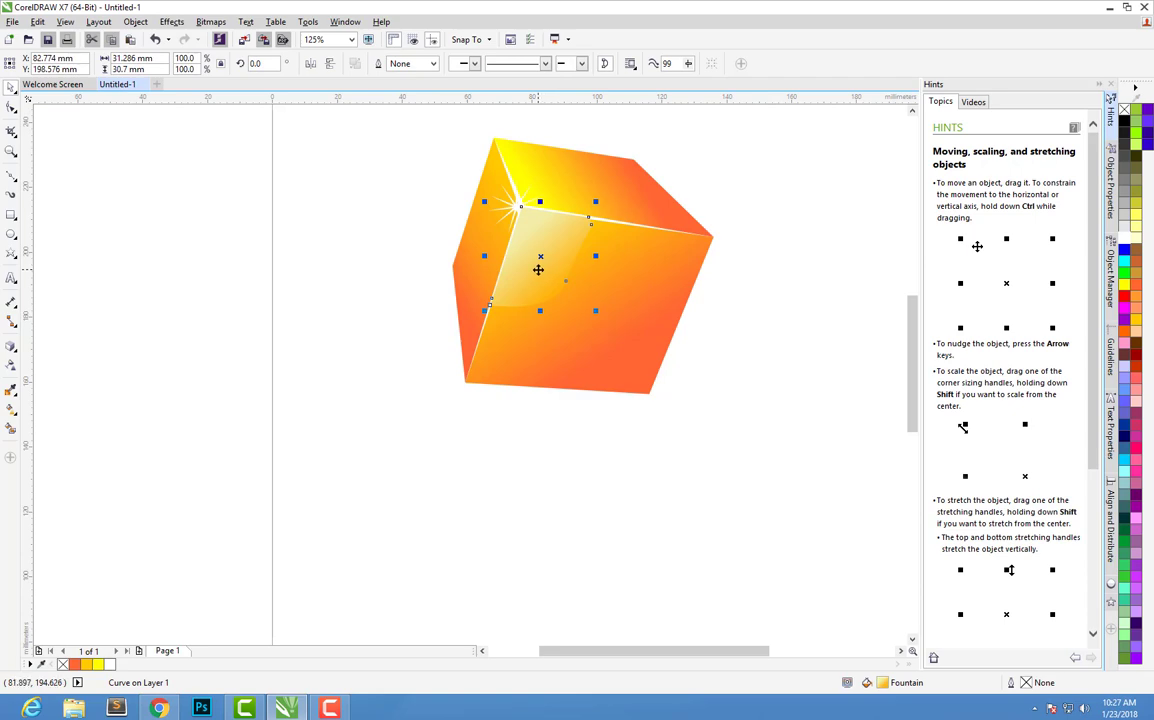
pyautogui.press('Escape')
pyautogui.click(562, 258)
pyautogui.press('Escape')
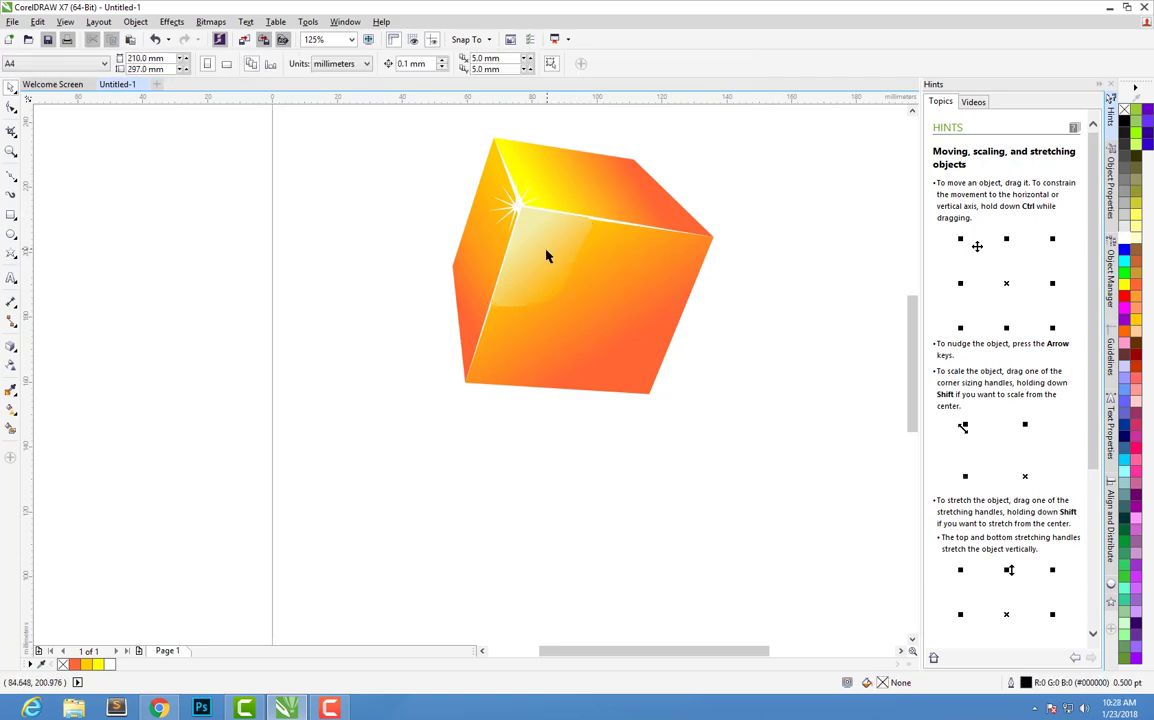
pyautogui.click(546, 256)
pyautogui.press('F10')
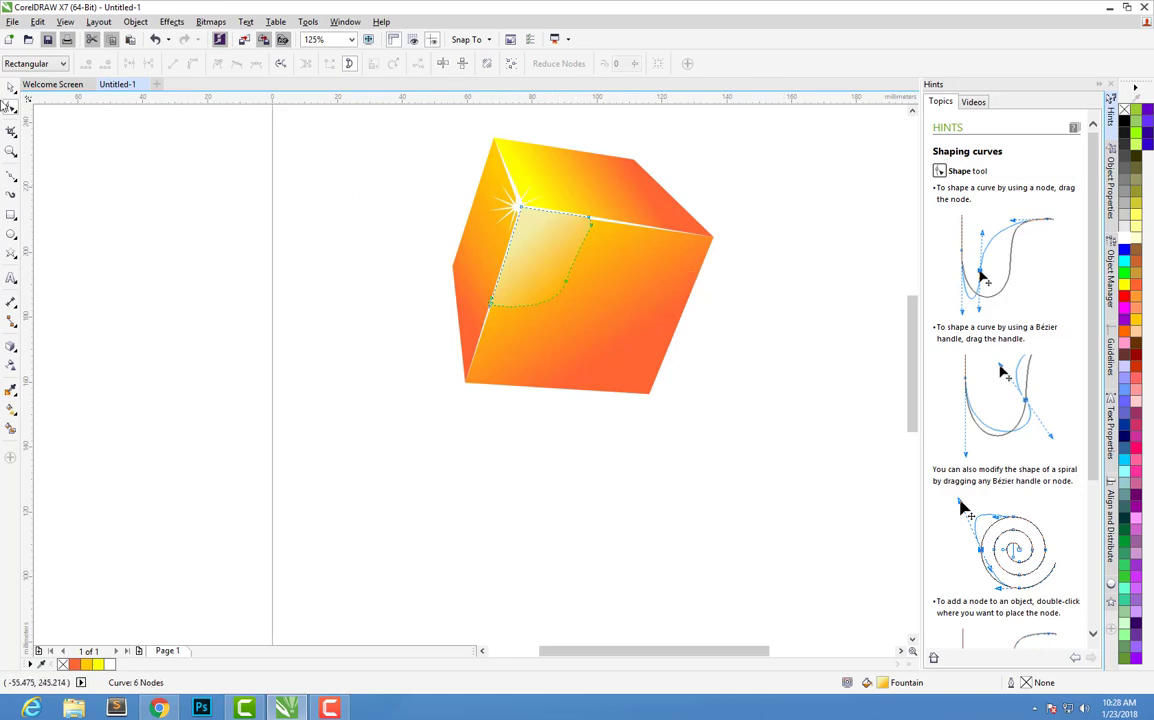
# Move a highlight onto the top face, rotate it about 108.3° and scale it to 55.3%.
pyautogui.click(10, 88)
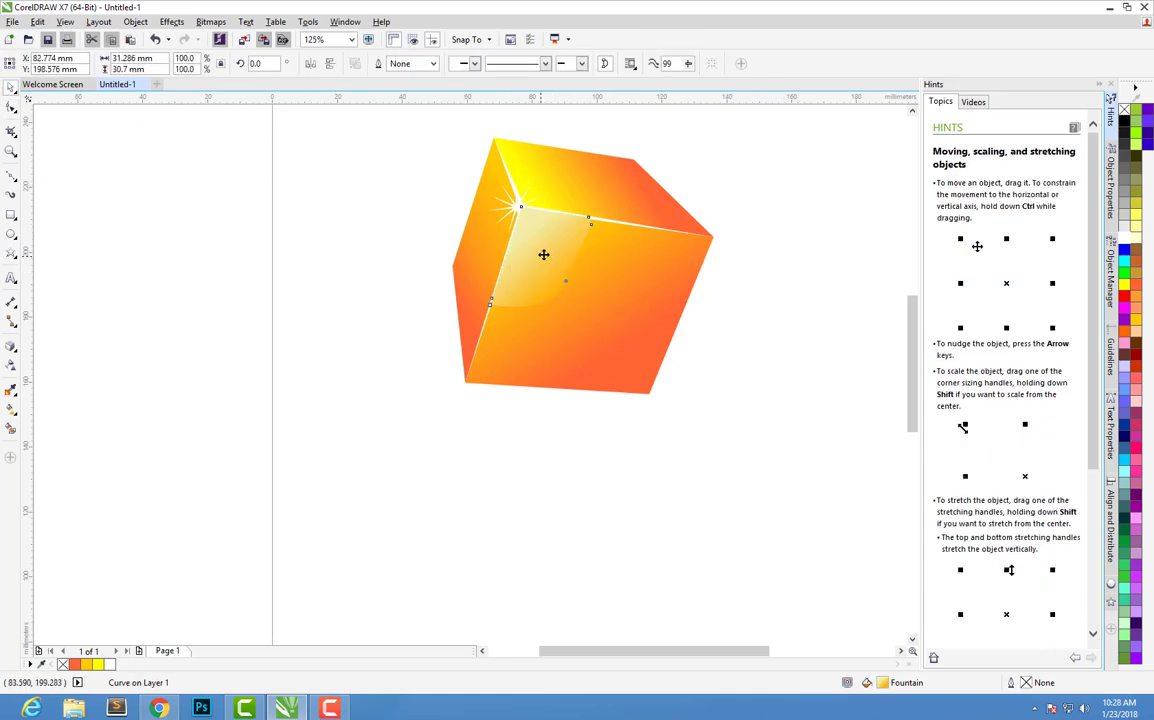
pyautogui.moveTo(543, 255); pyautogui.dragTo(552, 205)
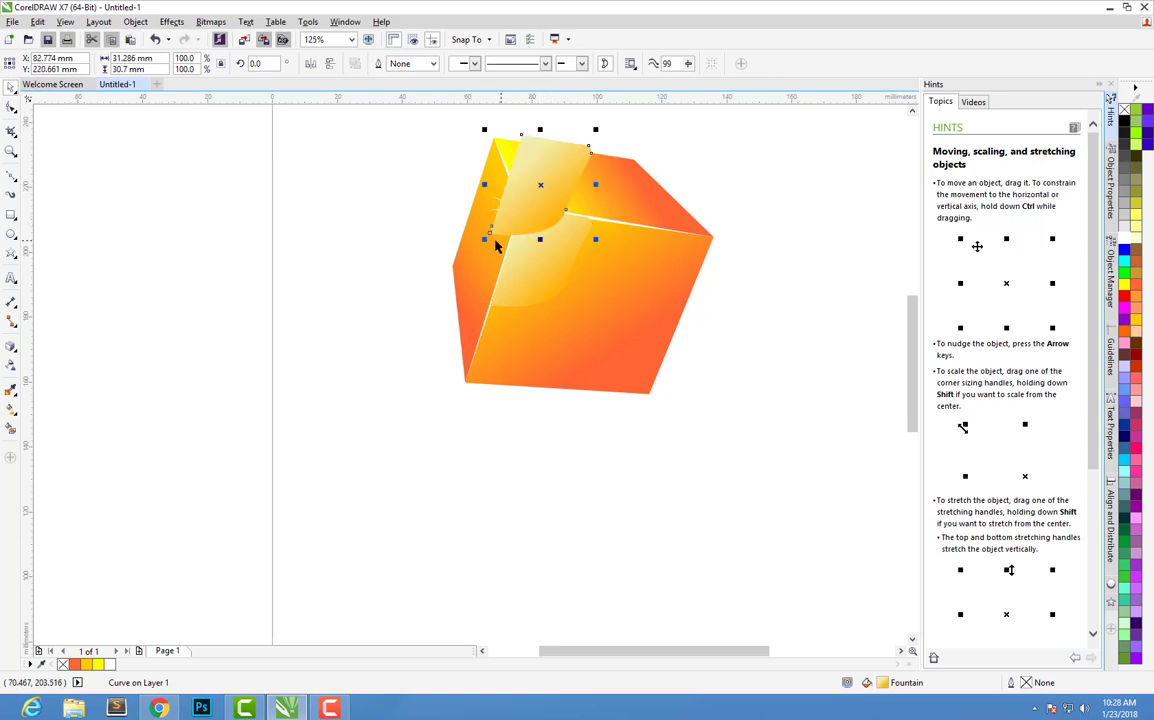
pyautogui.click(540, 184)
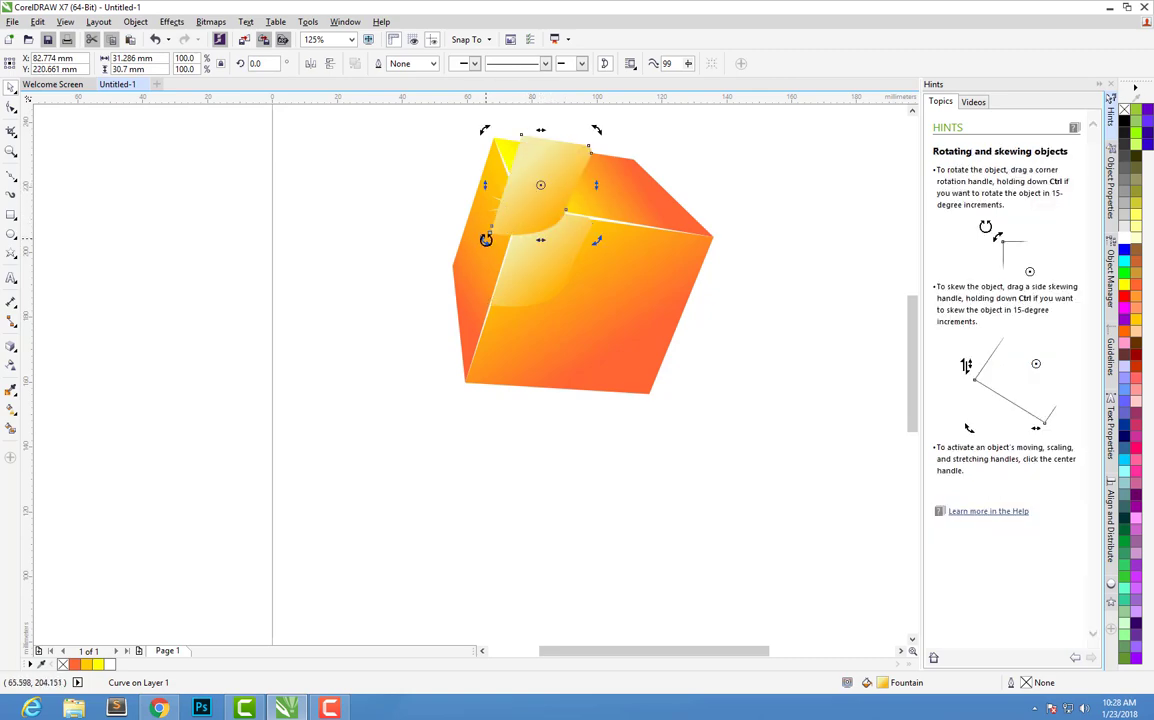
pyautogui.moveTo(486, 240)
pyautogui.mouseDown()
pyautogui.moveTo(608, 224)
pyautogui.moveTo(580, 184)
pyautogui.mouseUp()
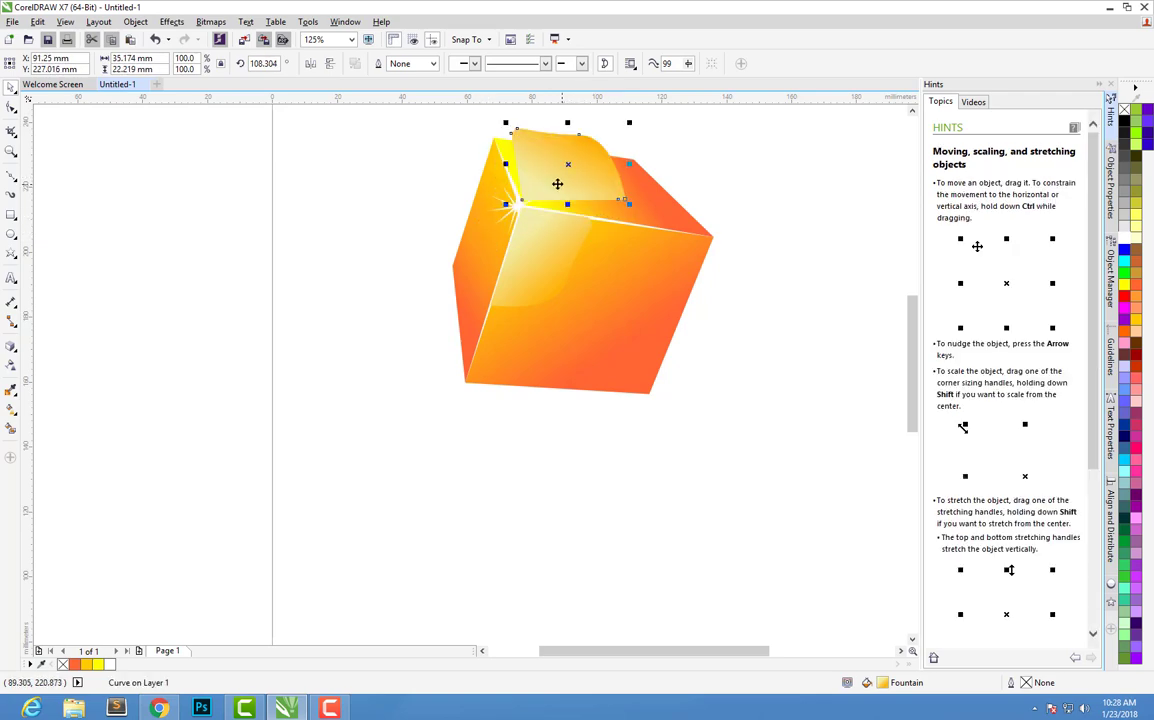
pyautogui.moveTo(546, 180); pyautogui.dragTo(570, 190)
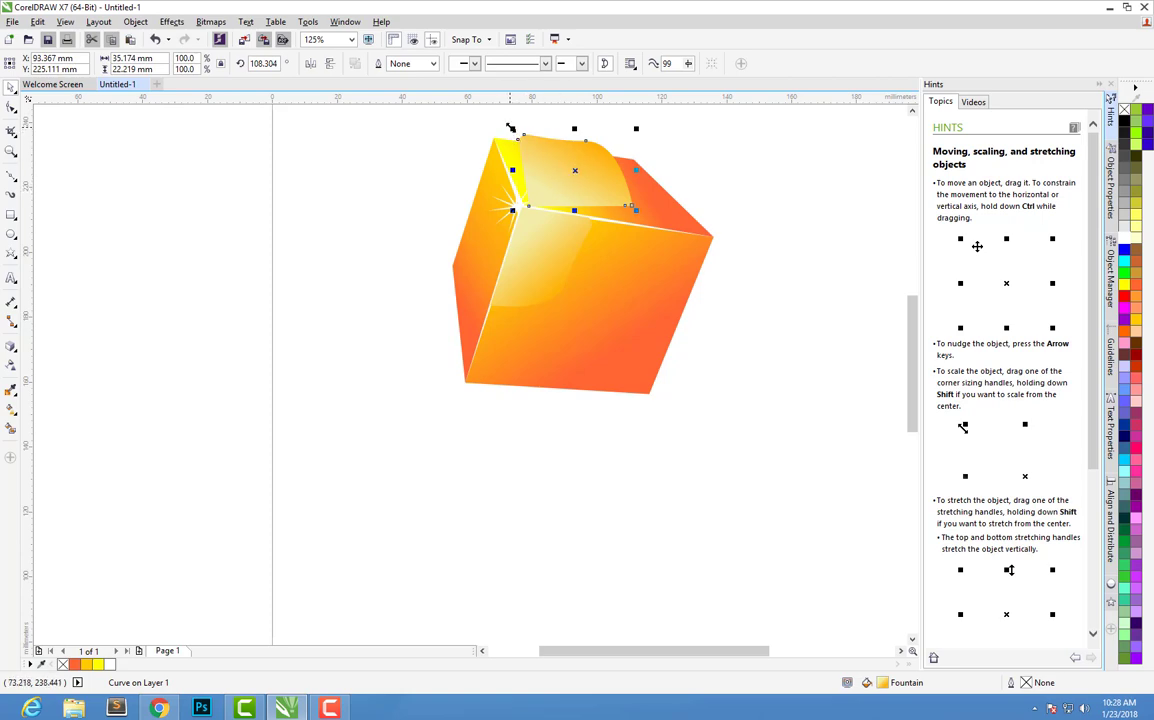
pyautogui.moveTo(511, 129); pyautogui.dragTo(544, 186)
pyautogui.moveTo(511, 128); pyautogui.dragTo(536, 150)
pyautogui.moveTo(636, 210)
pyautogui.mouseDown()
pyautogui.moveTo(598, 188)
pyautogui.moveTo(544, 193)
pyautogui.mouseUp()
# Shift the top-face highlight up-left and drag its left and right nodes toward the top edge.
pyautogui.scroll(2, 544, 190)
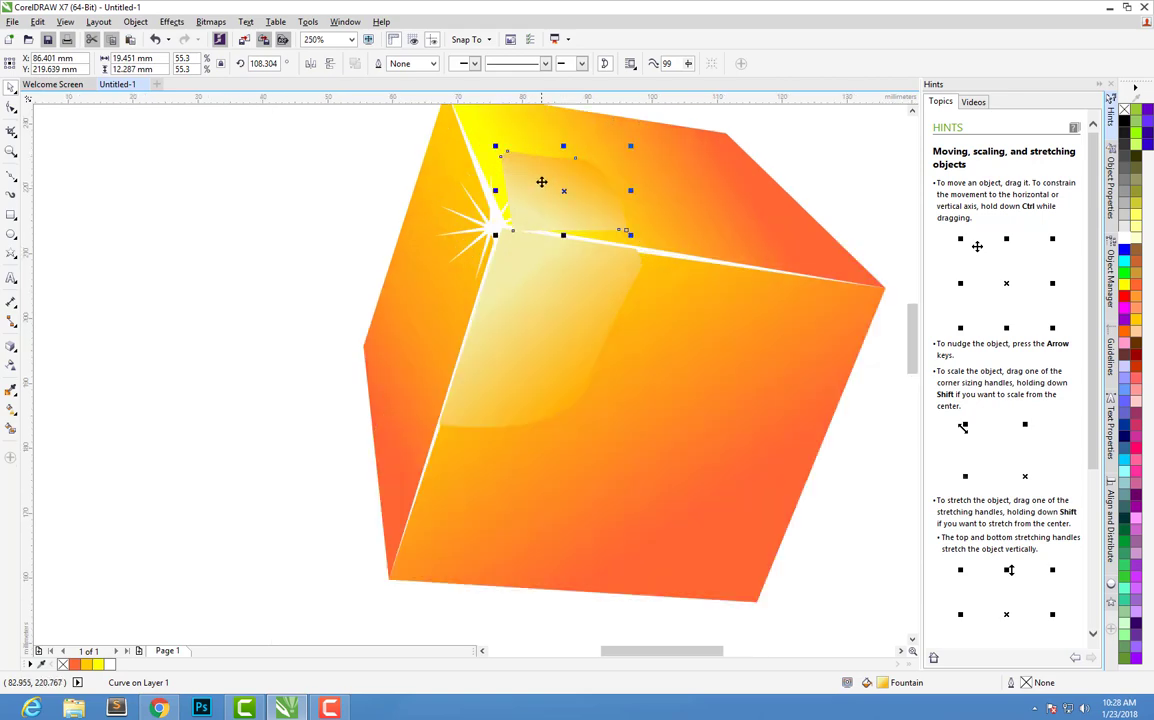
pyautogui.scroll(2, 541, 181)
pyautogui.scroll(-2, 507, 212)
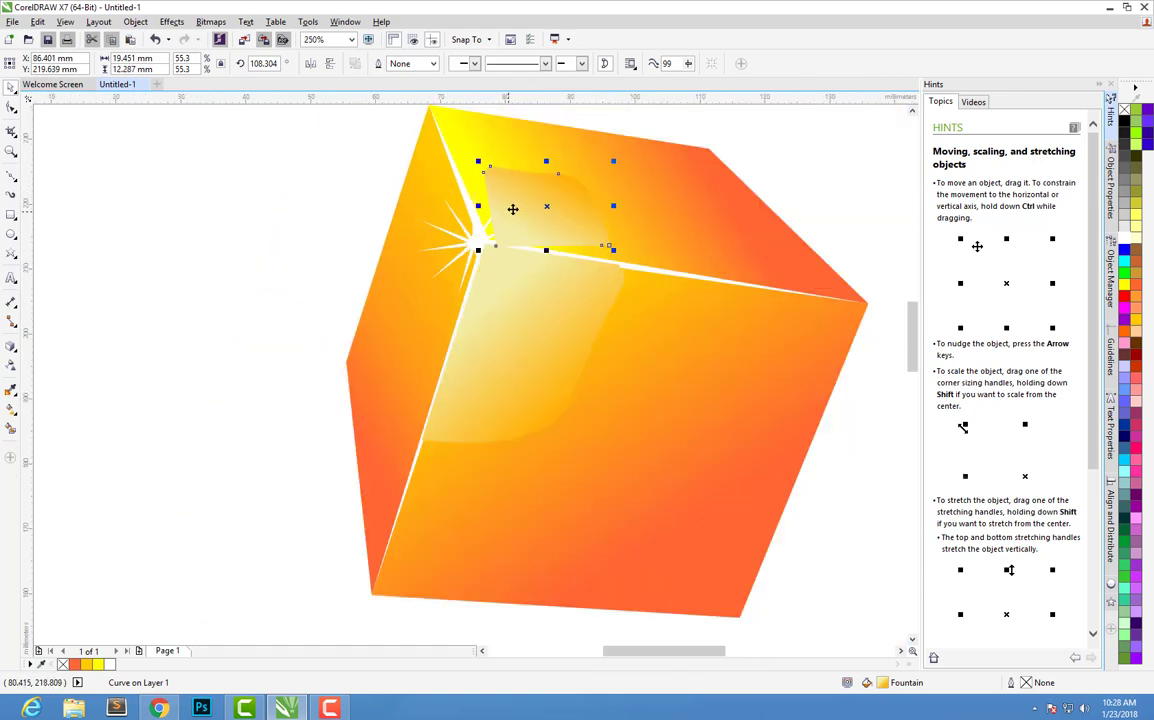
pyautogui.moveTo(527, 206); pyautogui.dragTo(512, 187)
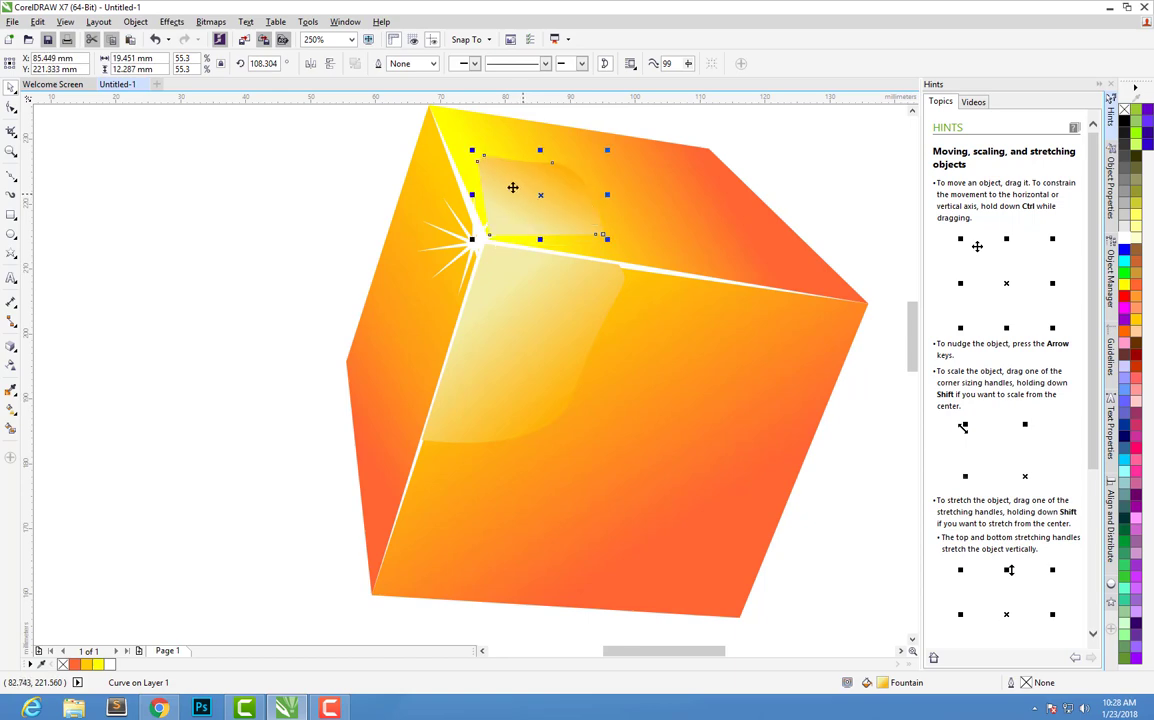
pyautogui.click(11, 108)
pyautogui.click(478, 163)
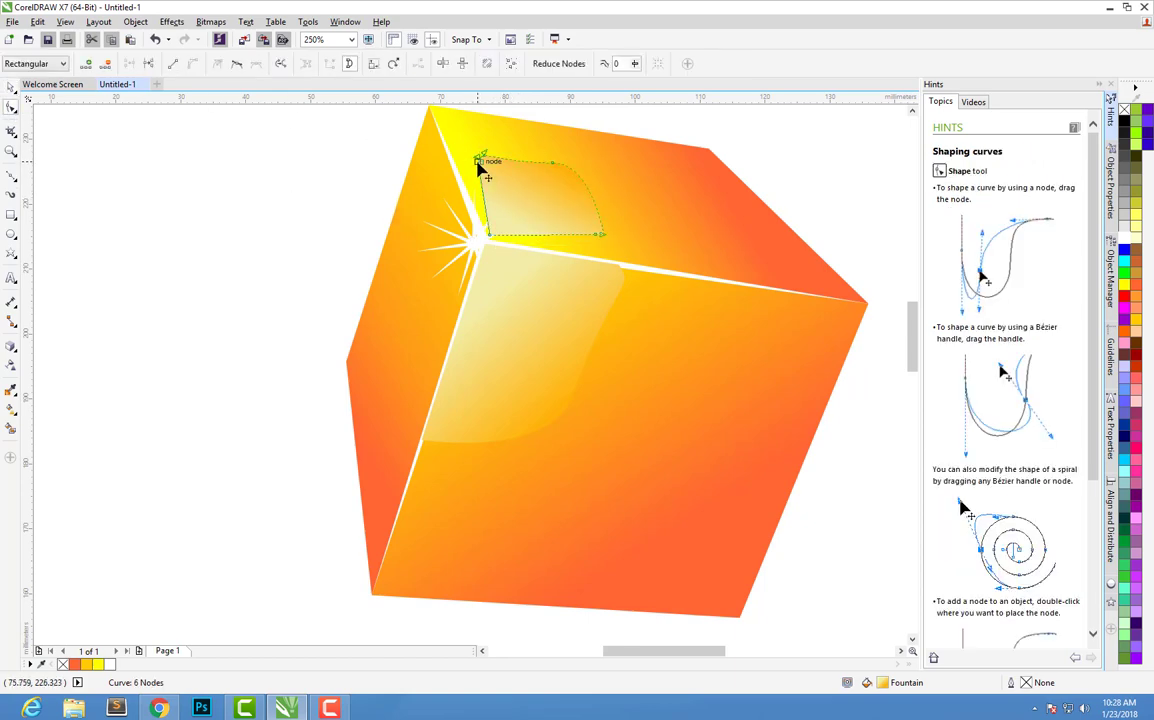
pyautogui.moveTo(477, 164); pyautogui.dragTo(459, 166)
pyautogui.moveTo(492, 243); pyautogui.dragTo(488, 240)
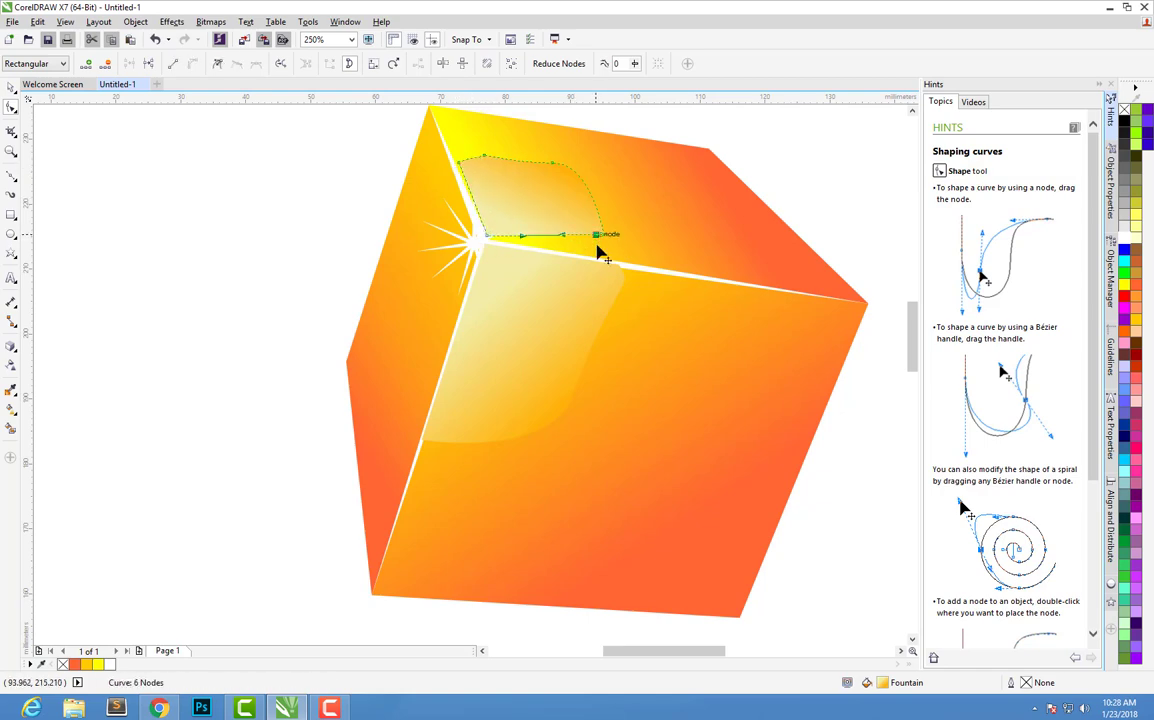
pyautogui.moveTo(598, 239); pyautogui.dragTo(622, 270)
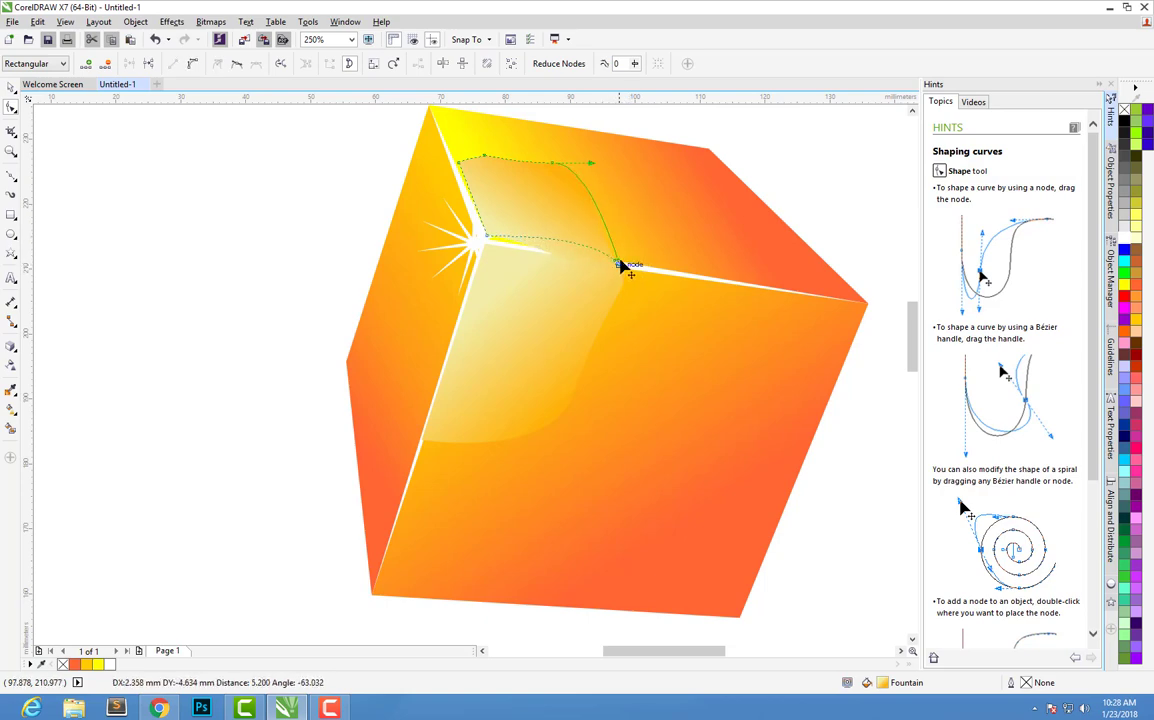
# Fine-tune the remaining nodes so the highlight's lower edge hugs the top-front edge.
pyautogui.moveTo(621, 266); pyautogui.dragTo(617, 267)
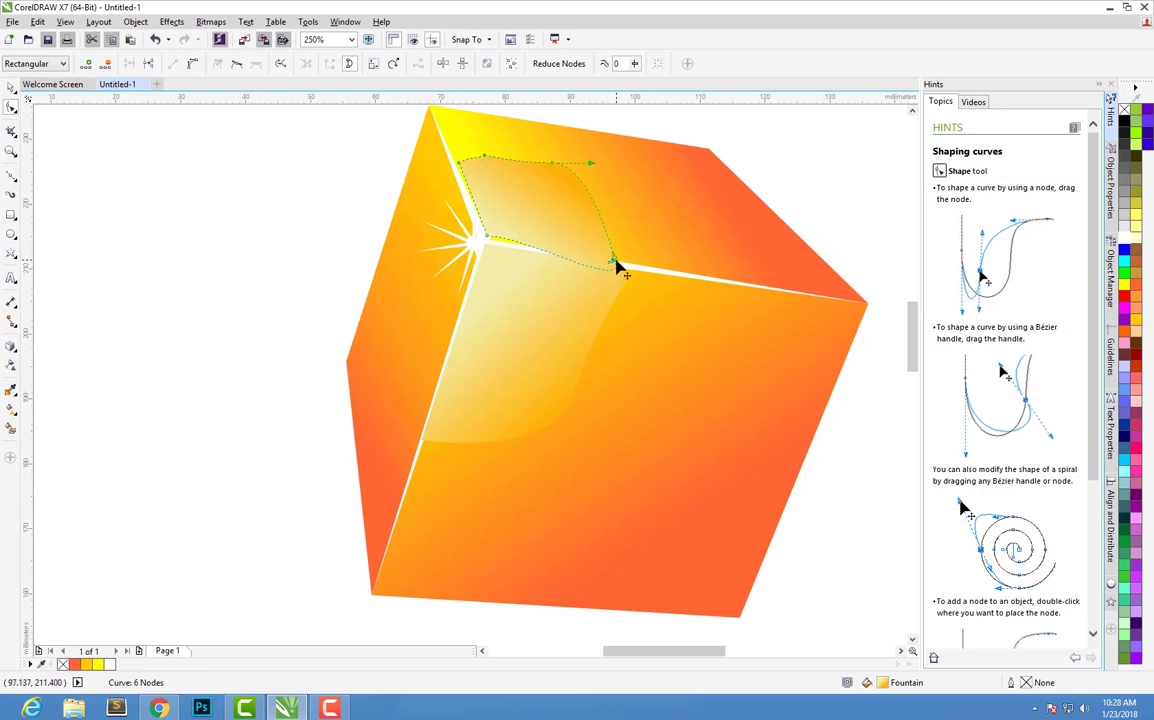
pyautogui.moveTo(615, 263); pyautogui.dragTo(641, 265)
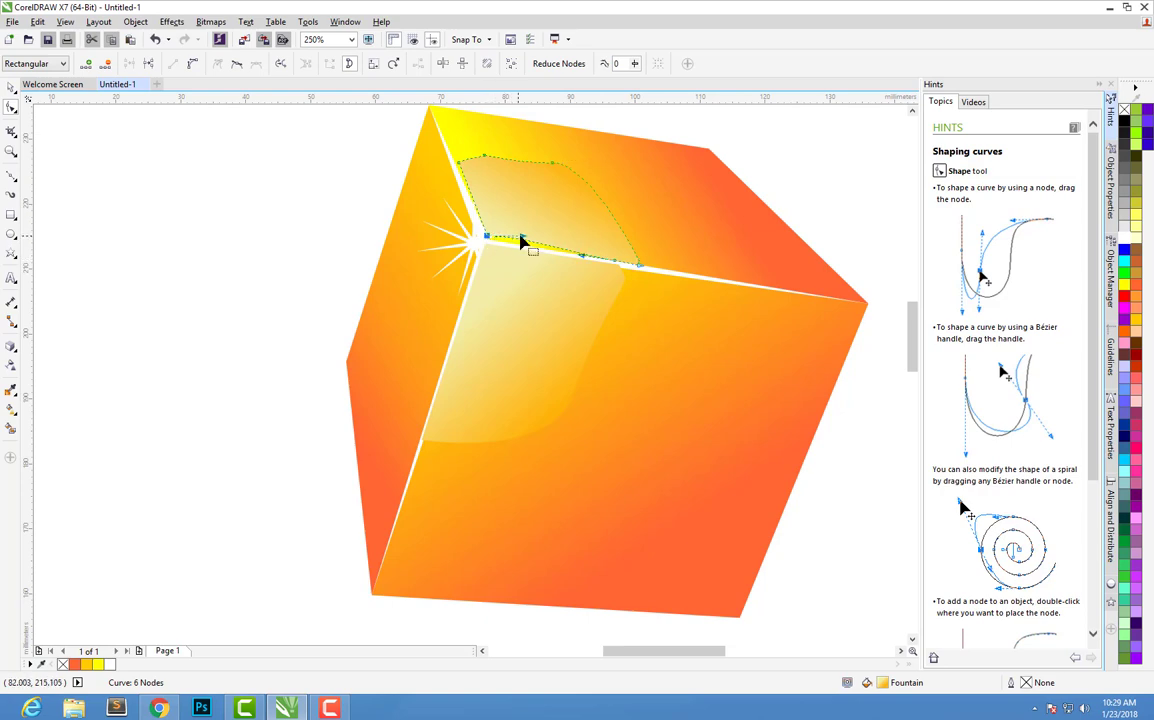
pyautogui.moveTo(522, 245); pyautogui.dragTo(525, 250)
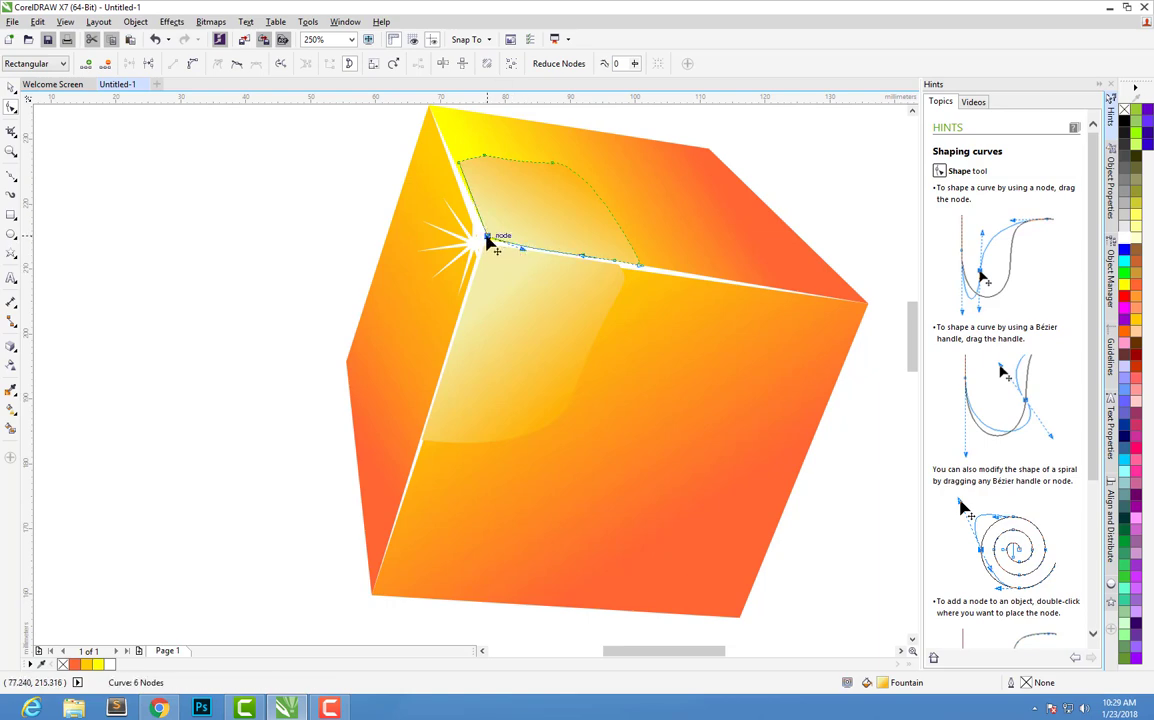
pyautogui.moveTo(487, 240); pyautogui.dragTo(530, 243)
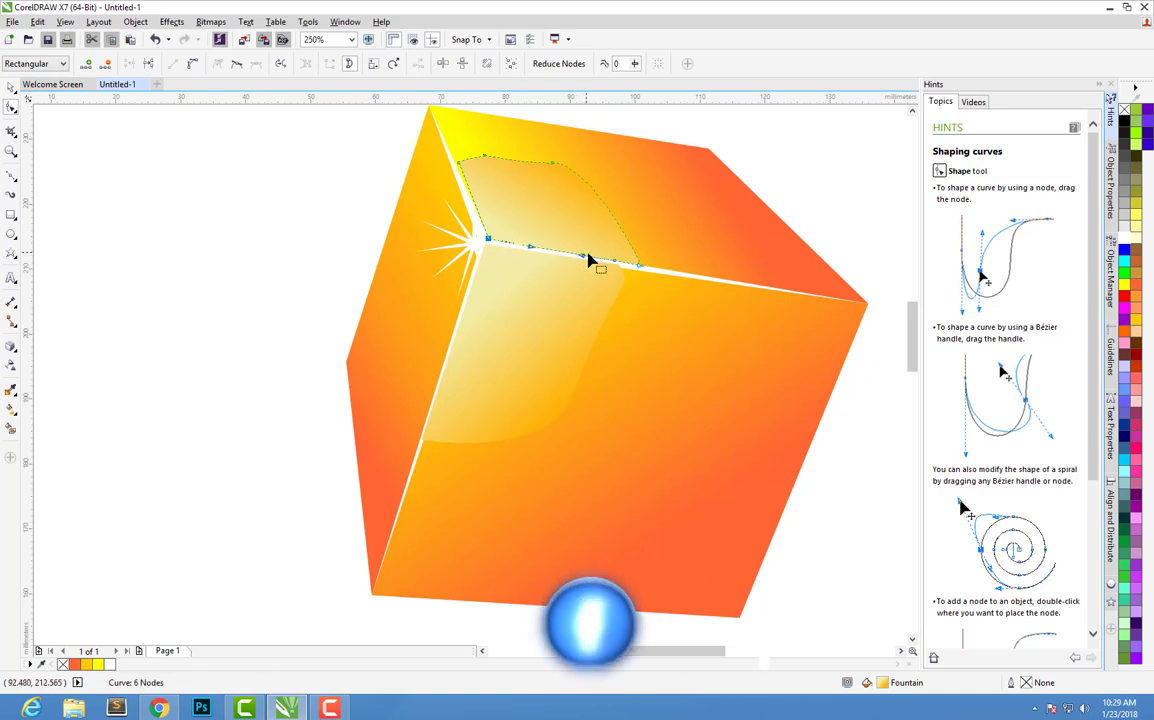
pyautogui.moveTo(582, 257); pyautogui.dragTo(636, 265)
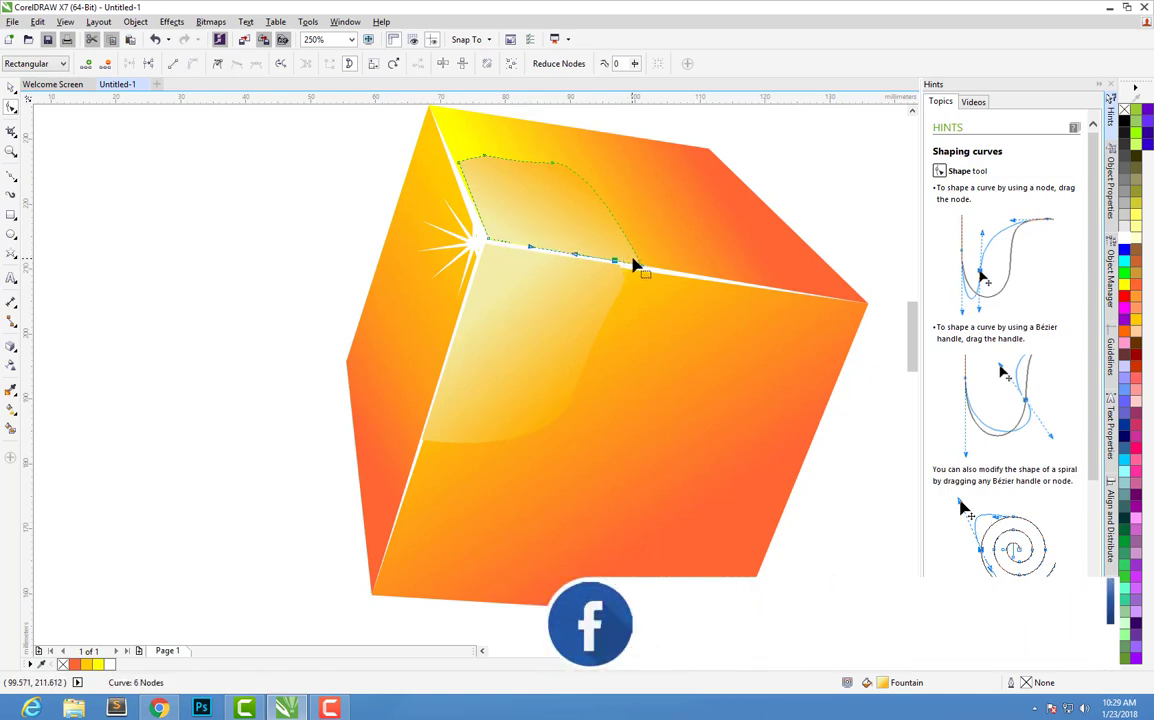
pyautogui.click(458, 164)
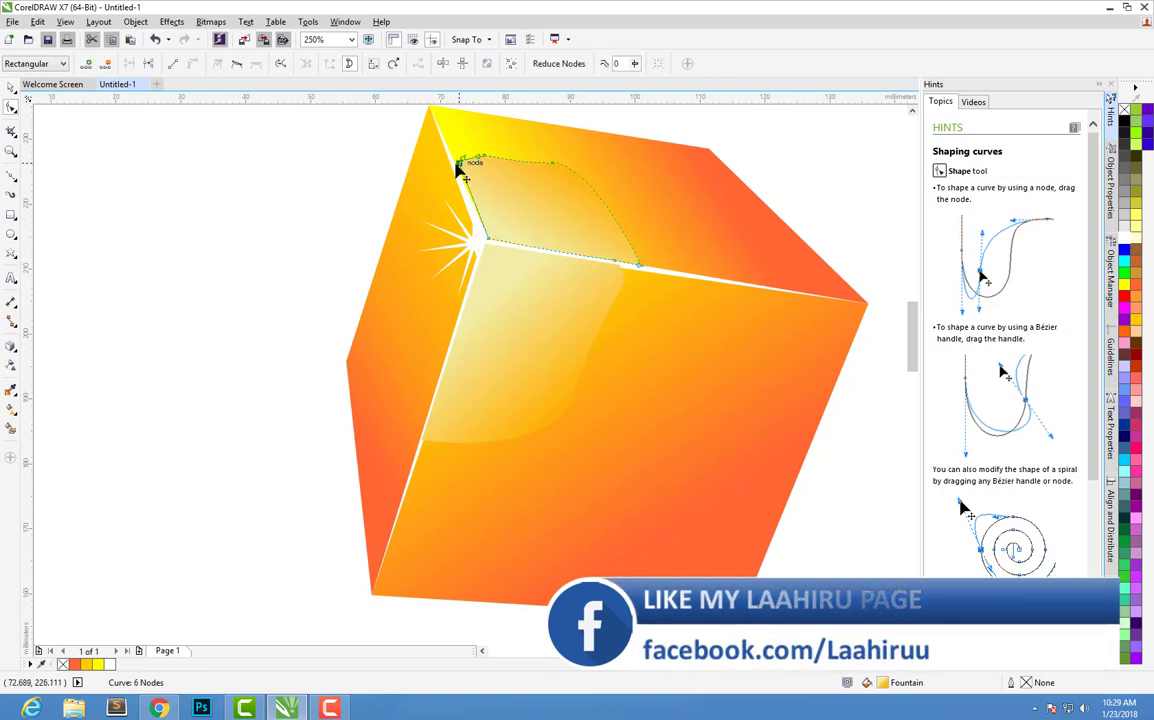
pyautogui.moveTo(459, 165); pyautogui.dragTo(455, 164)
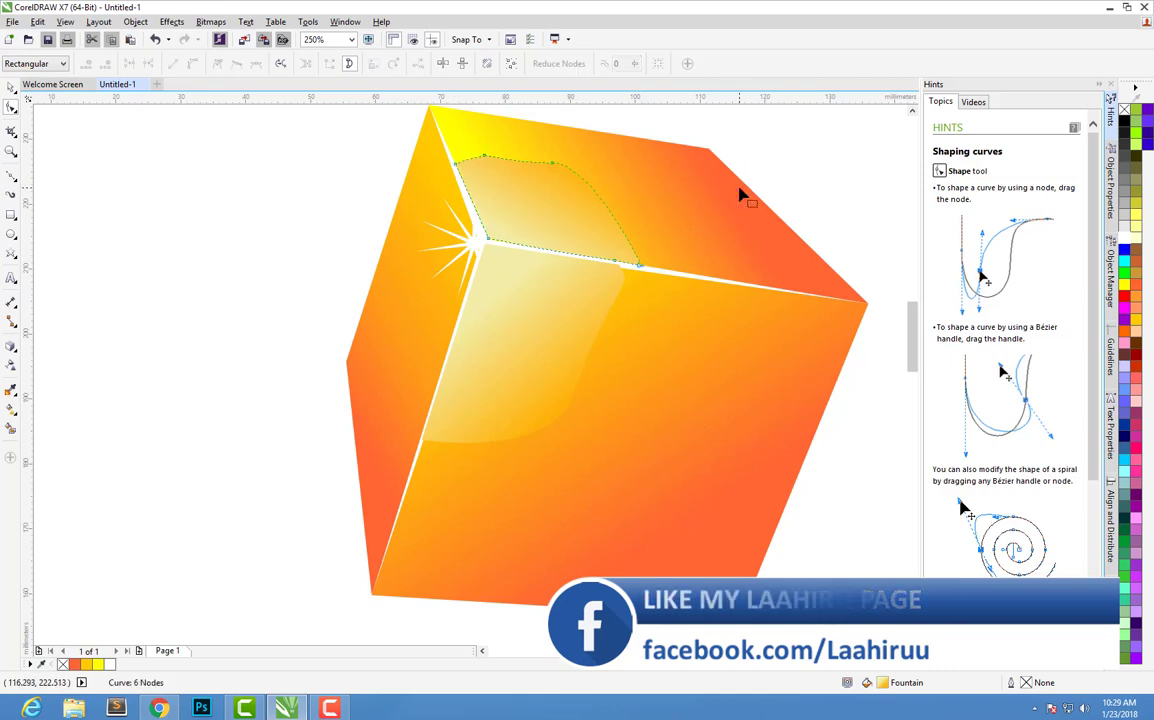
pyautogui.scroll(-4, 742, 188)
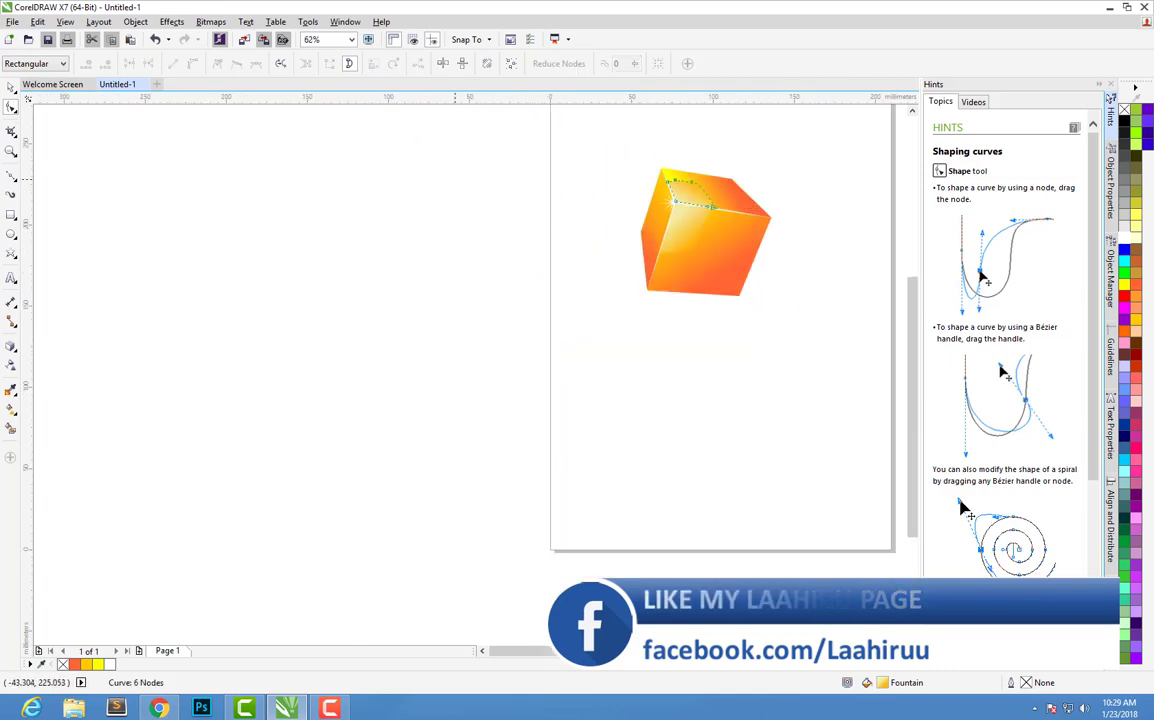
pyautogui.press('space')
pyautogui.click(721, 301)
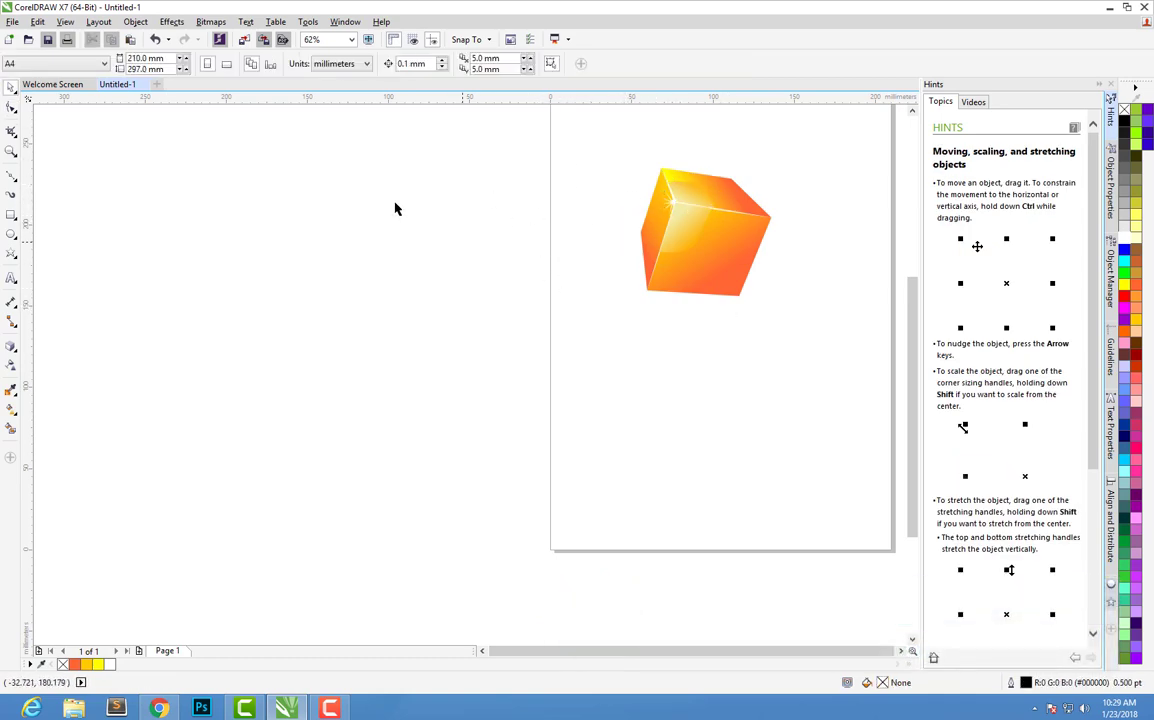
pyautogui.click(681, 230)
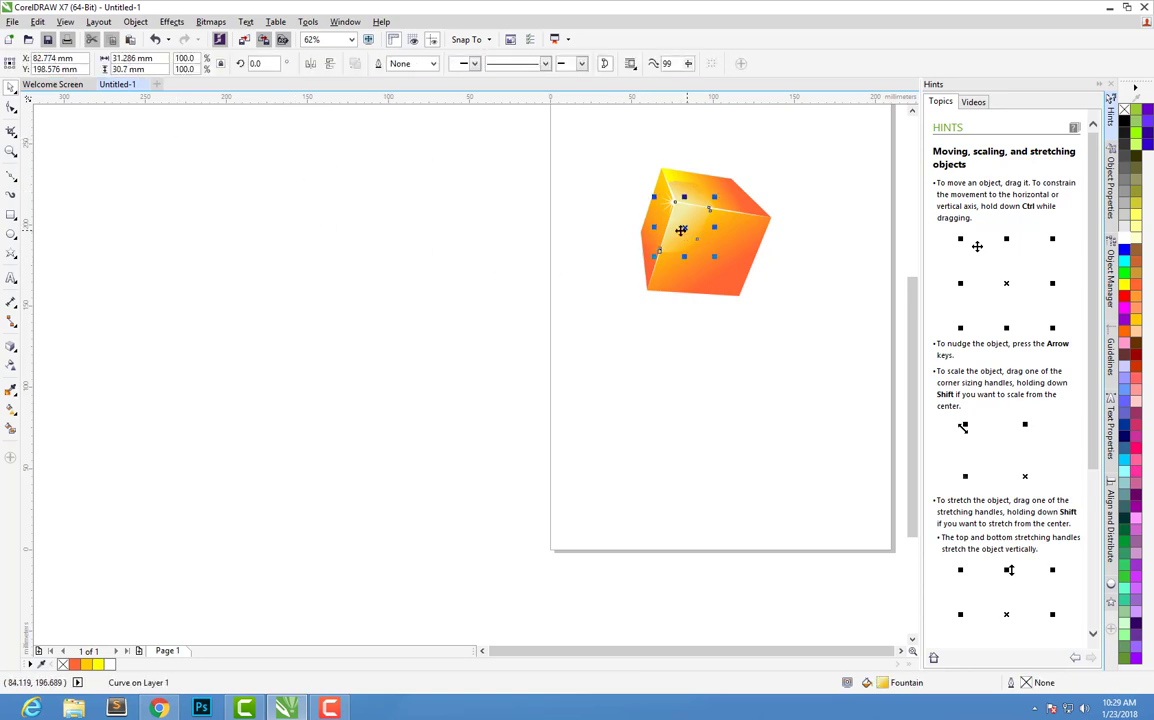
pyautogui.click(618, 246)
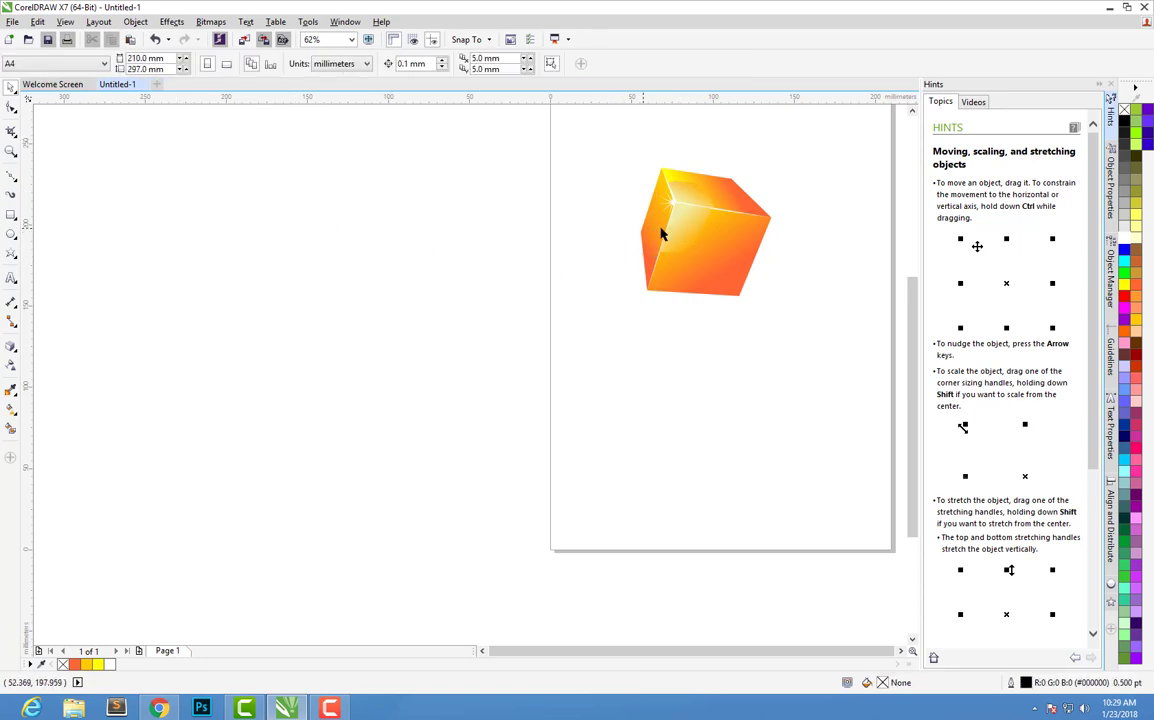
pyautogui.click(661, 233)
pyautogui.moveTo(677, 230); pyautogui.dragTo(648, 240)
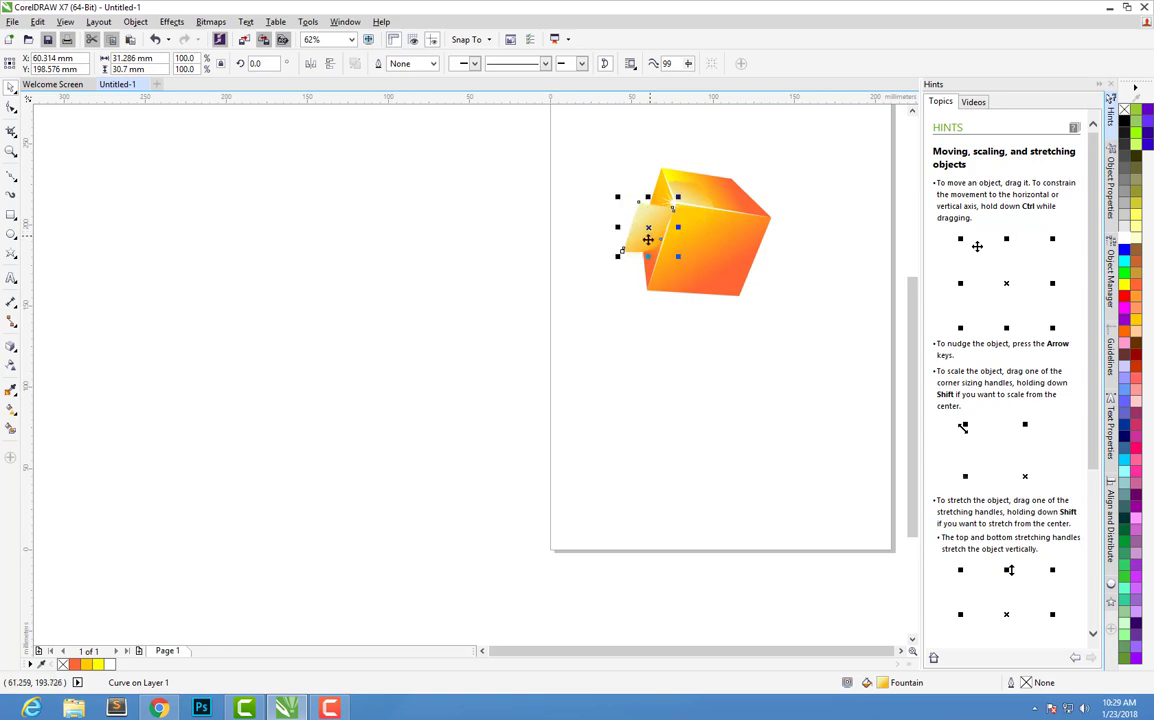
pyautogui.click(646, 228)
pyautogui.moveTo(617, 197)
pyautogui.mouseDown()
pyautogui.moveTo(633, 165)
pyautogui.moveTo(658, 160)
pyautogui.mouseUp()
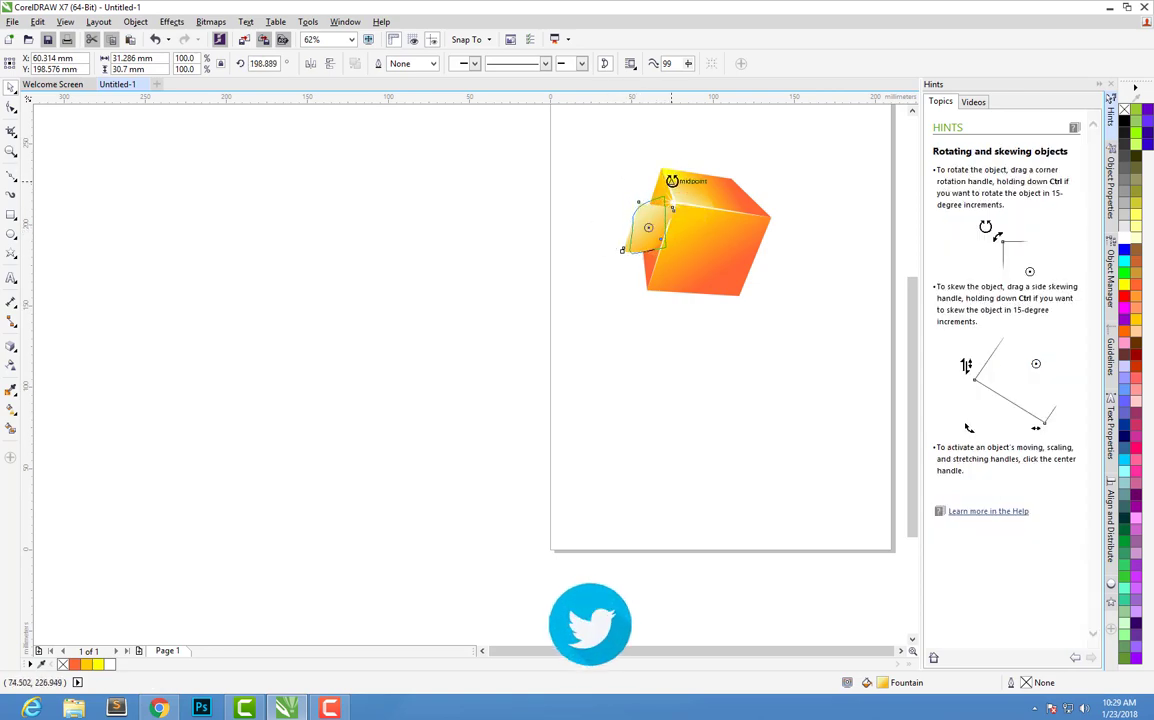
pyautogui.moveTo(658, 160); pyautogui.dragTo(626, 178)
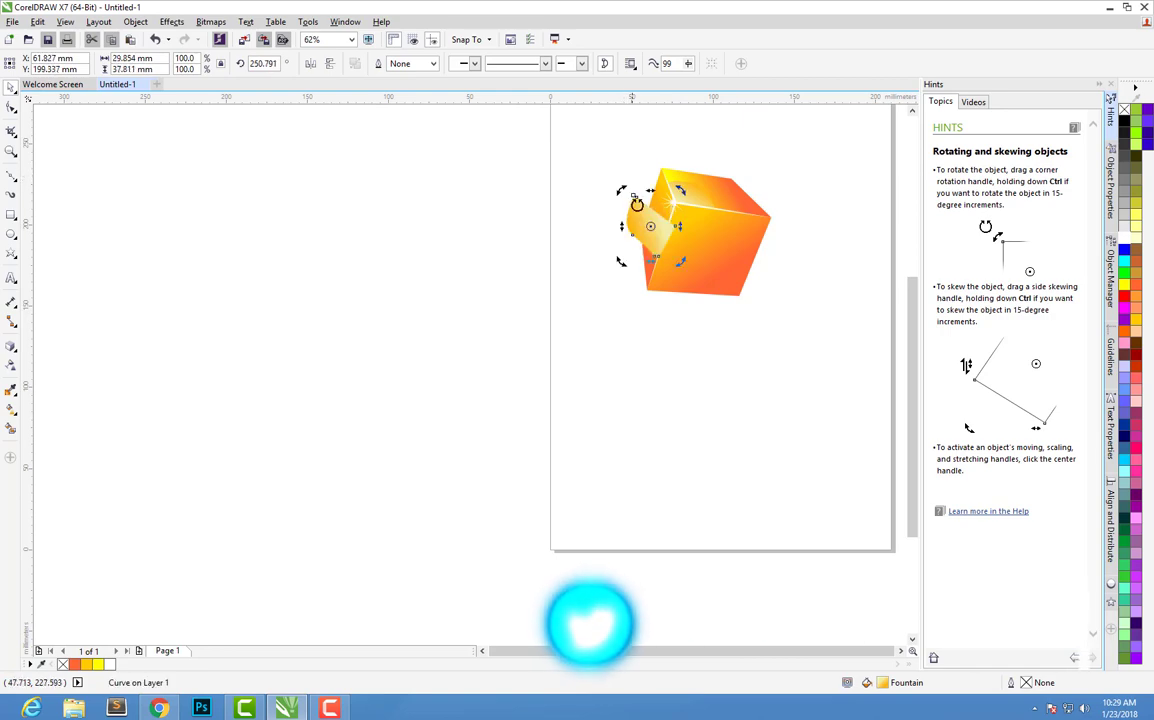
pyautogui.moveTo(661, 240); pyautogui.dragTo(631, 248)
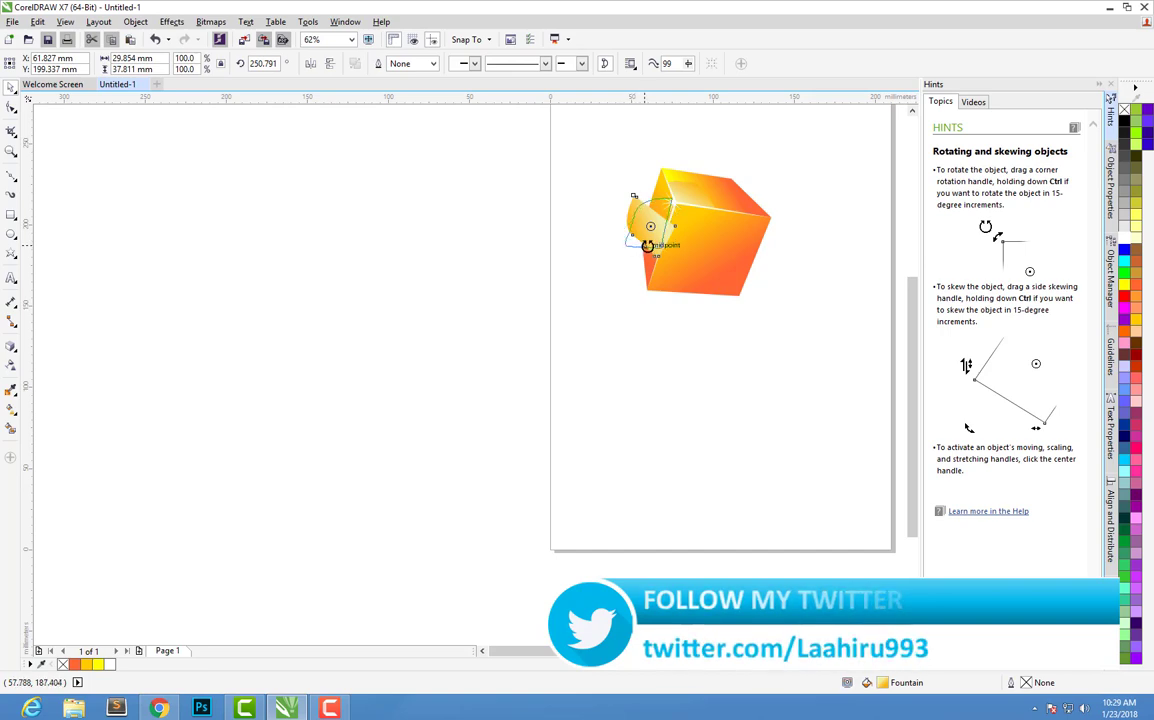
pyautogui.moveTo(631, 248); pyautogui.dragTo(631, 250)
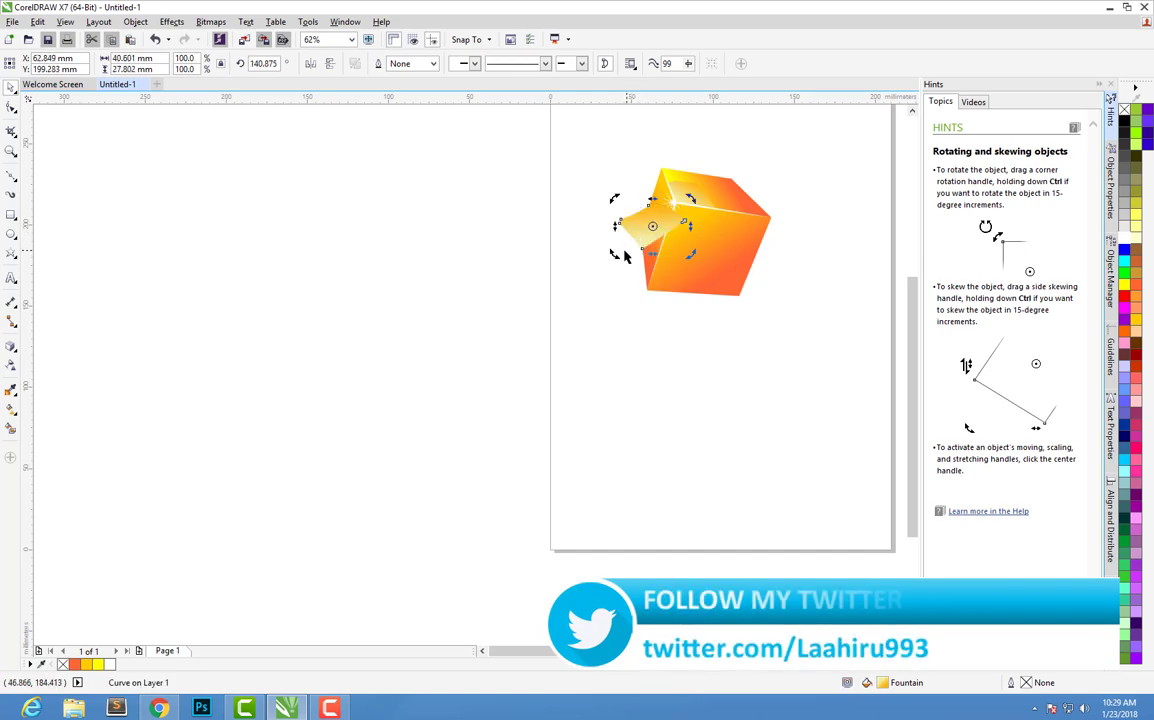
pyautogui.hotkey('ctrl', 'z')
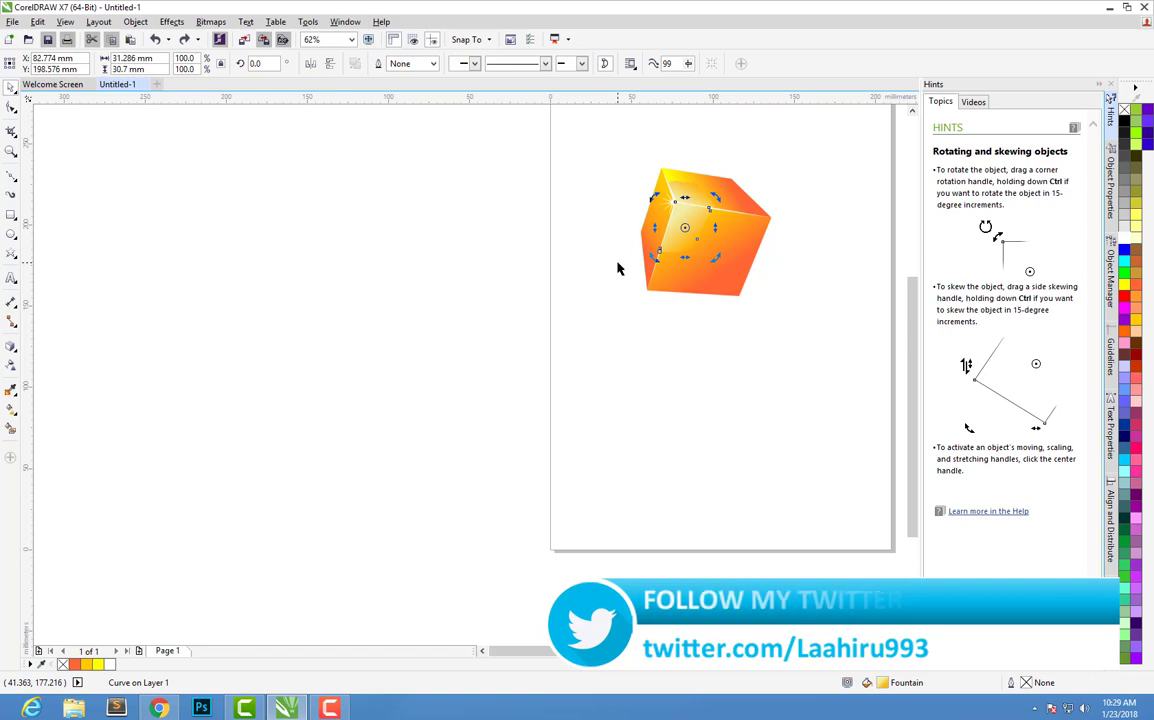
pyautogui.click(641, 333)
pyautogui.scroll(2, 625, 155)
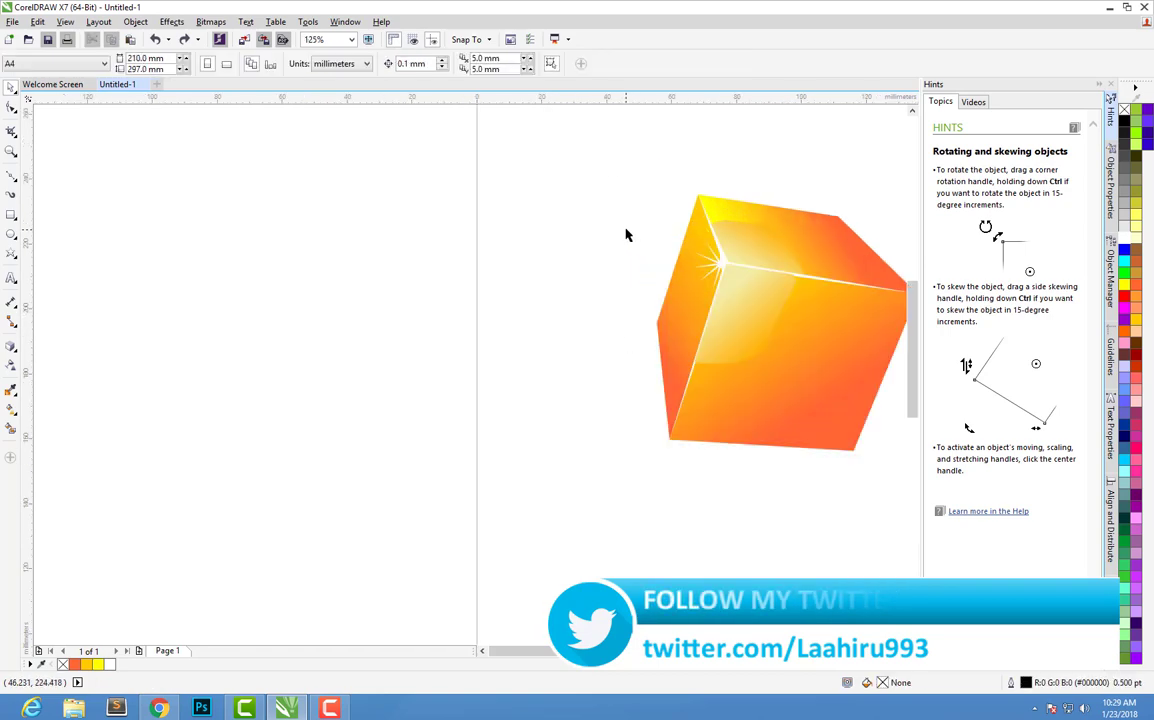
# Draw a closed Bézier curve over the upper part of the cube's left face.
pyautogui.click(11, 175)
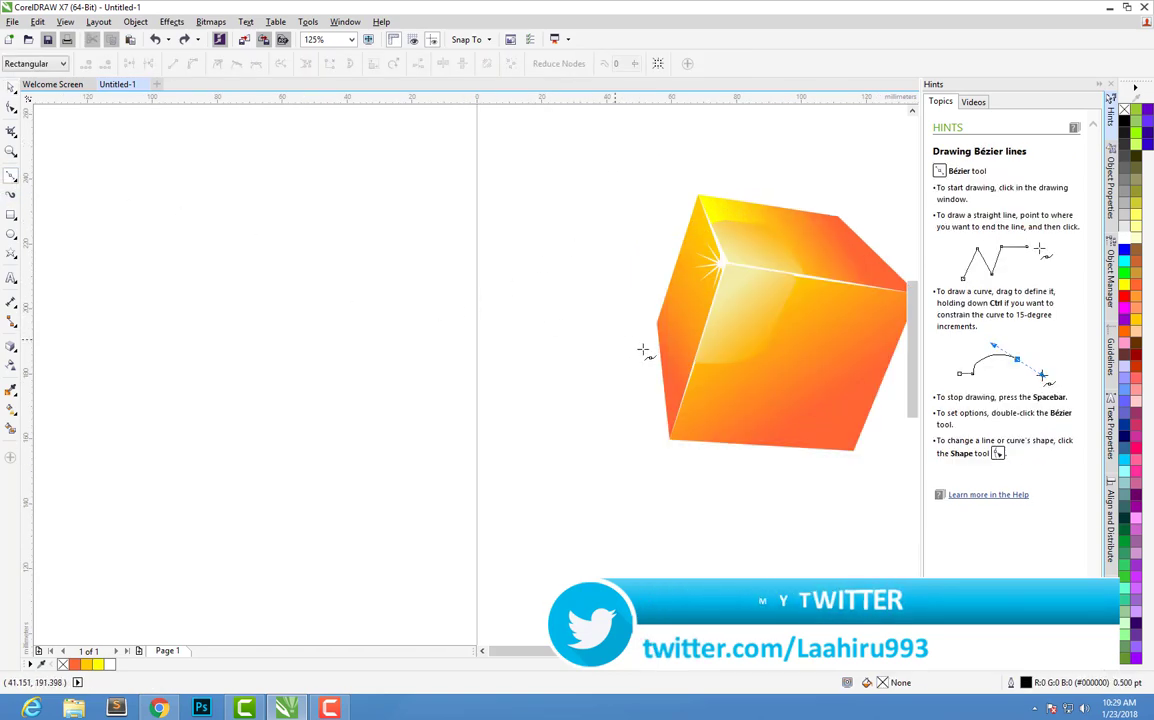
pyautogui.click(695, 362)
pyautogui.click(695, 290)
pyautogui.click(710, 215)
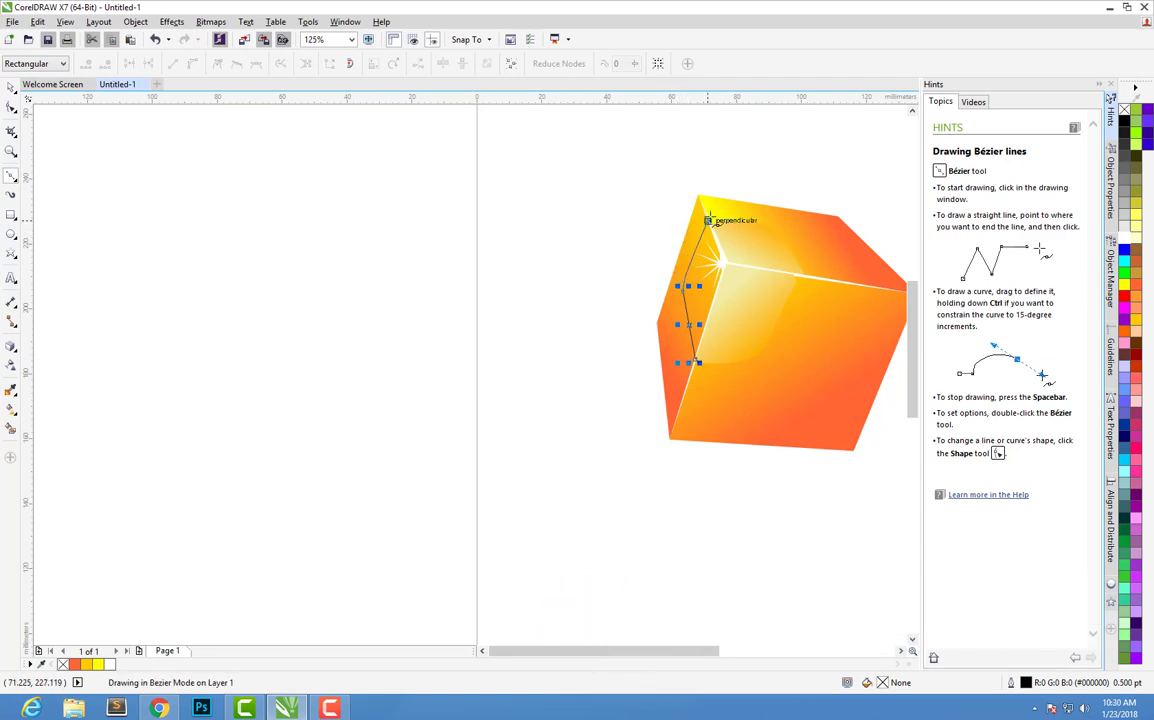
pyautogui.moveTo(753, 300); pyautogui.dragTo(738, 341)
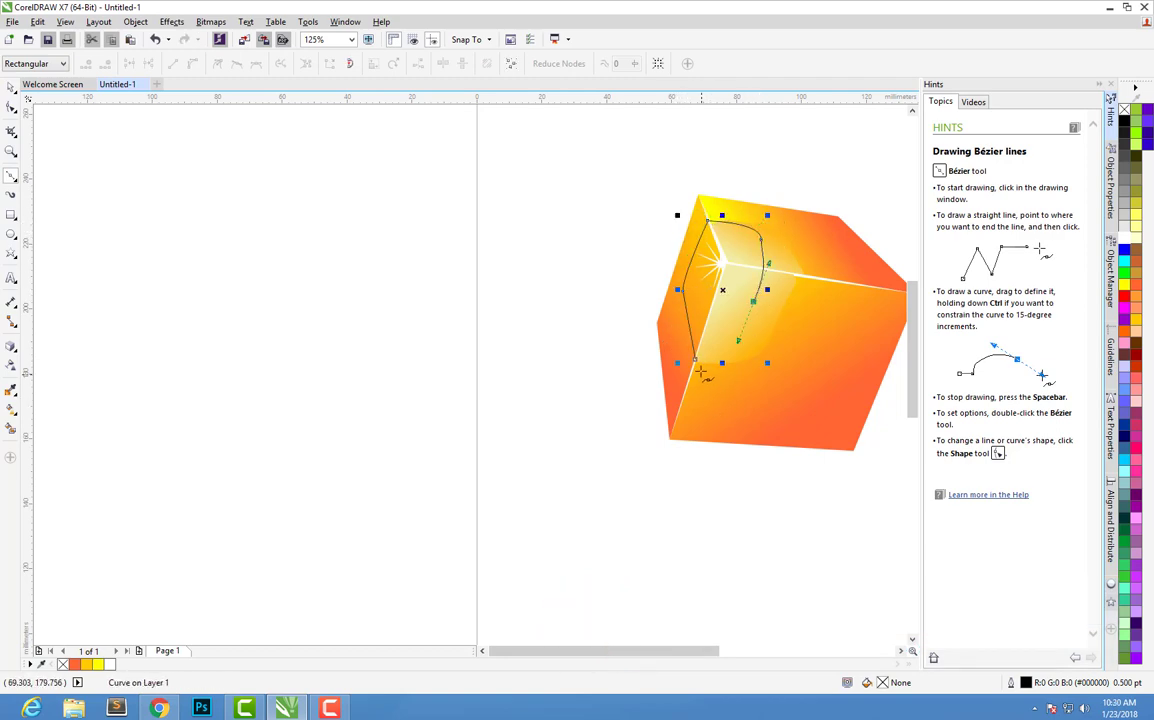
pyautogui.click(695, 360)
# Intersect the curve with the left face to clip it to that face.
pyautogui.press('space')
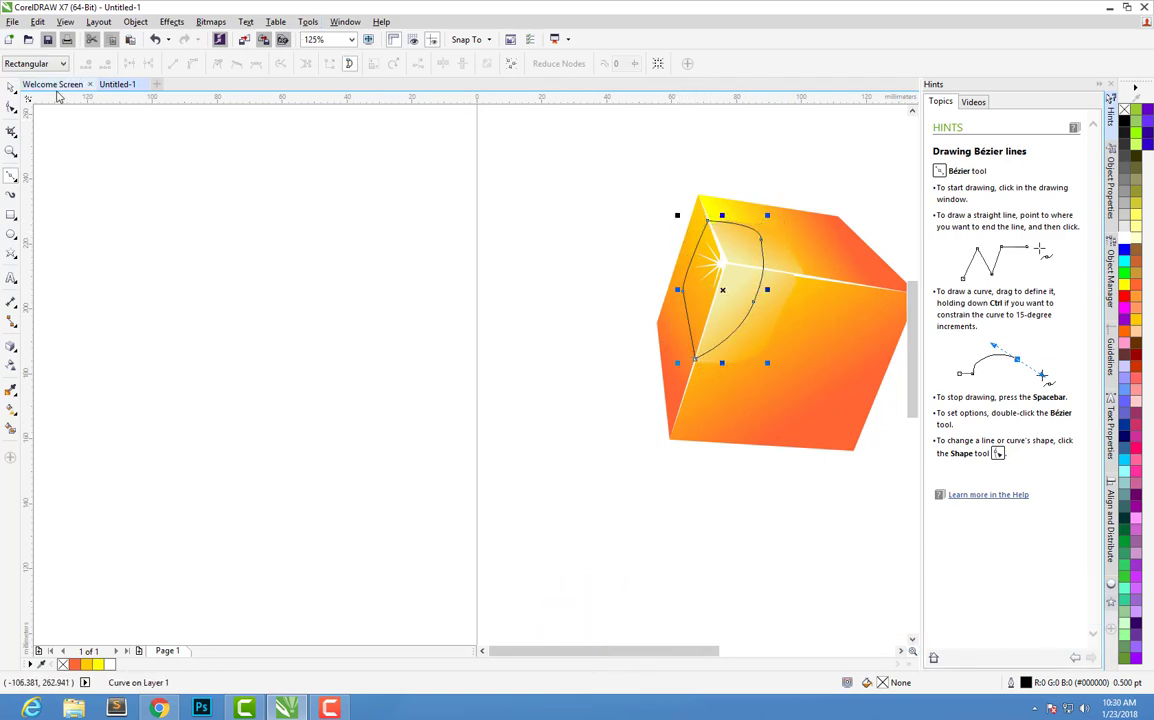
pyautogui.keyDown('shift'); pyautogui.click(676, 347); pyautogui.keyUp('shift')
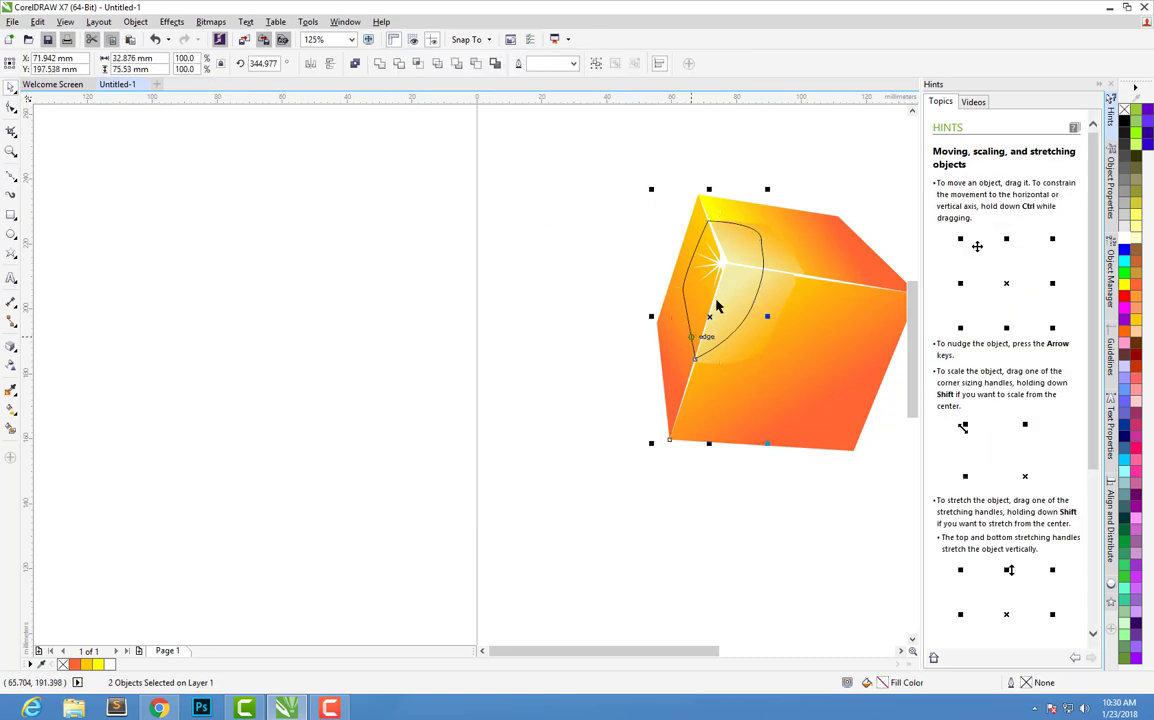
pyautogui.click(417, 64)
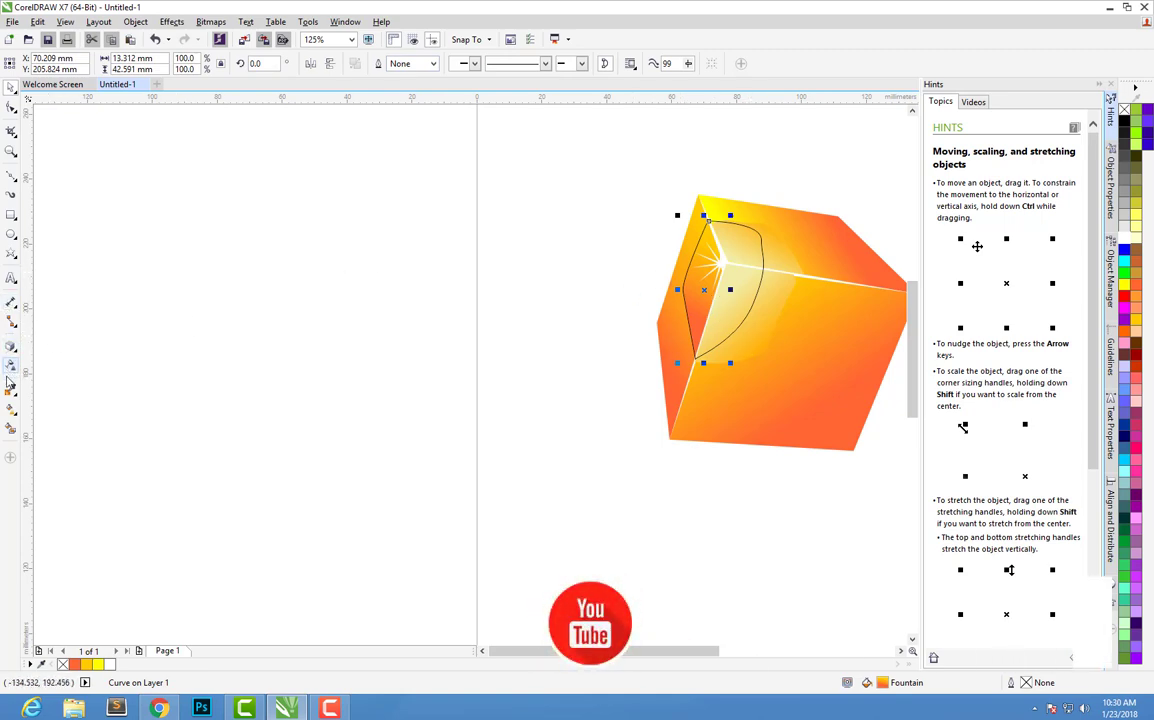
# Redirect the new shape's gradient and set its start colour to orange #FFA713 sampled from the cube.
pyautogui.click(10, 400)
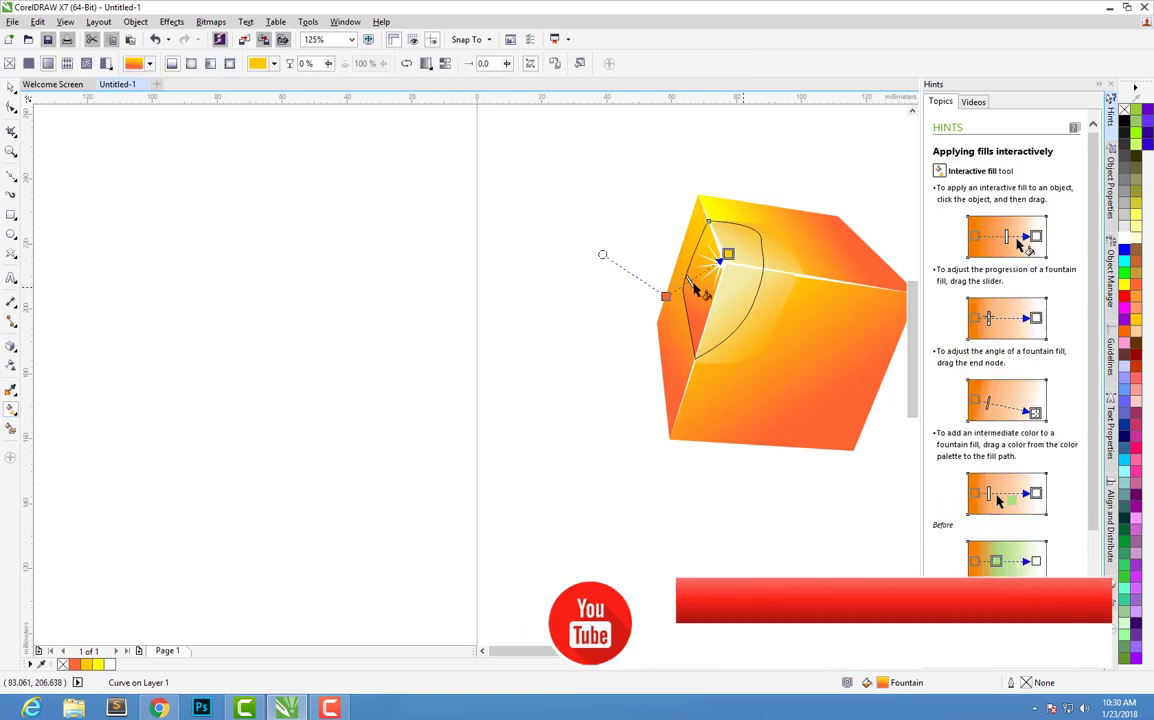
pyautogui.moveTo(679, 290)
pyautogui.mouseDown()
pyautogui.moveTo(687, 266)
pyautogui.moveTo(749, 258)
pyautogui.mouseUp()
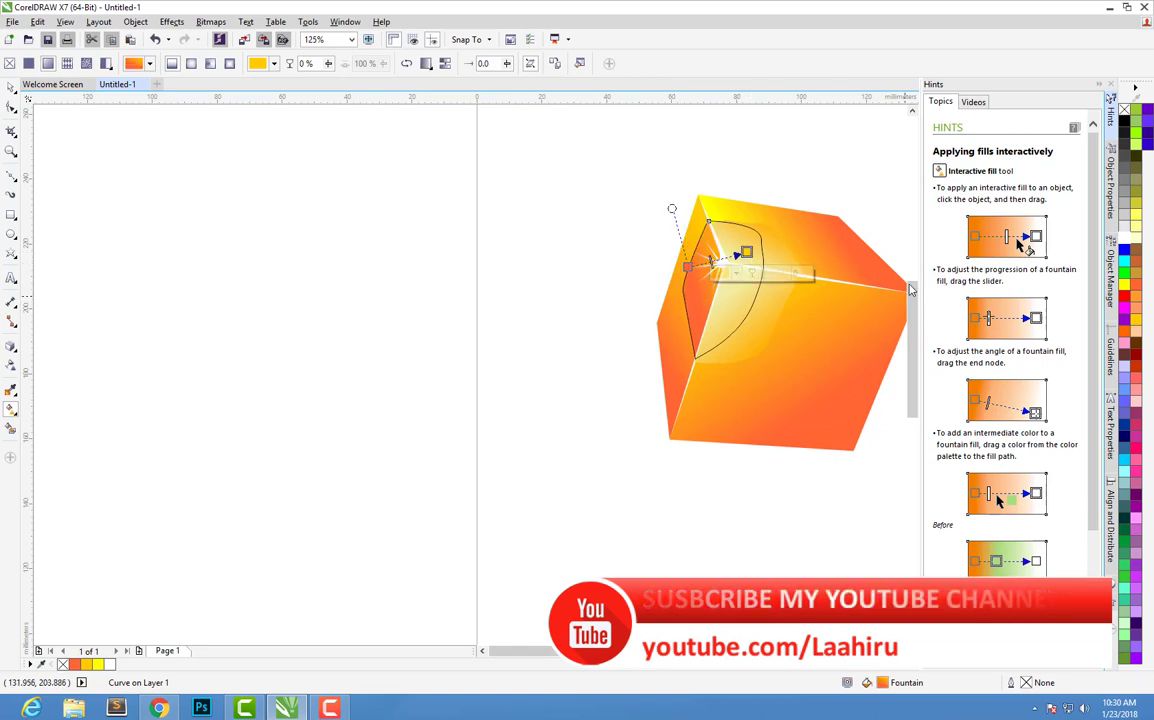
pyautogui.click(688, 266)
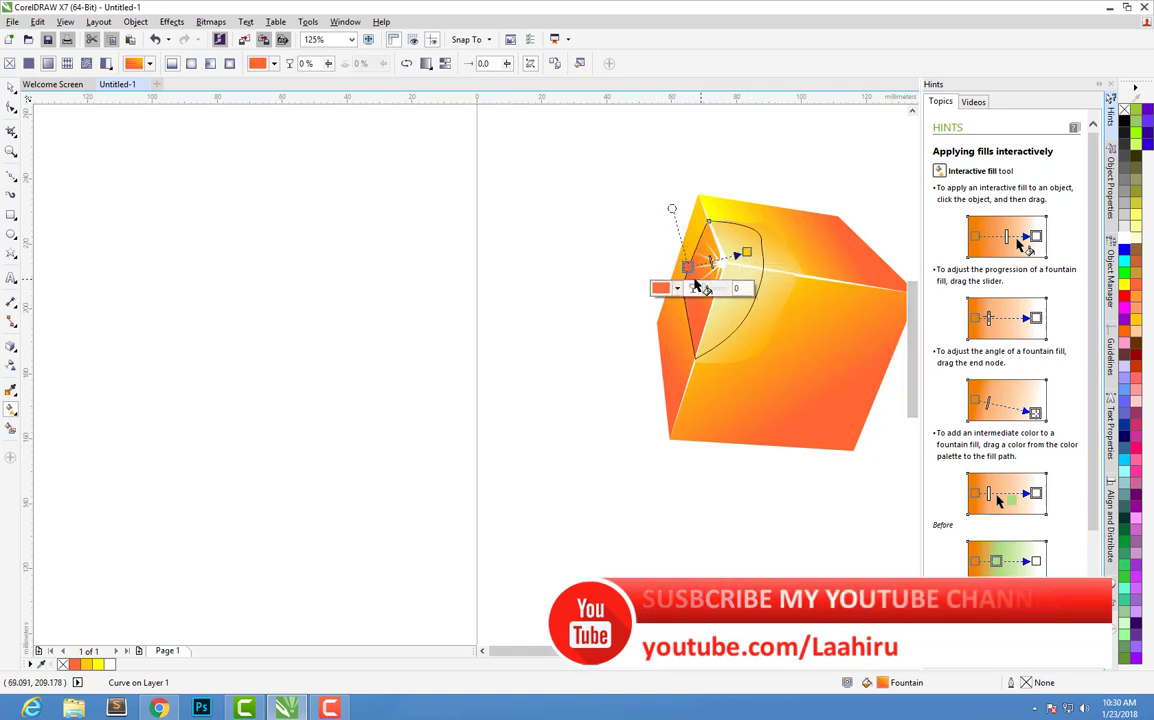
pyautogui.click(677, 288)
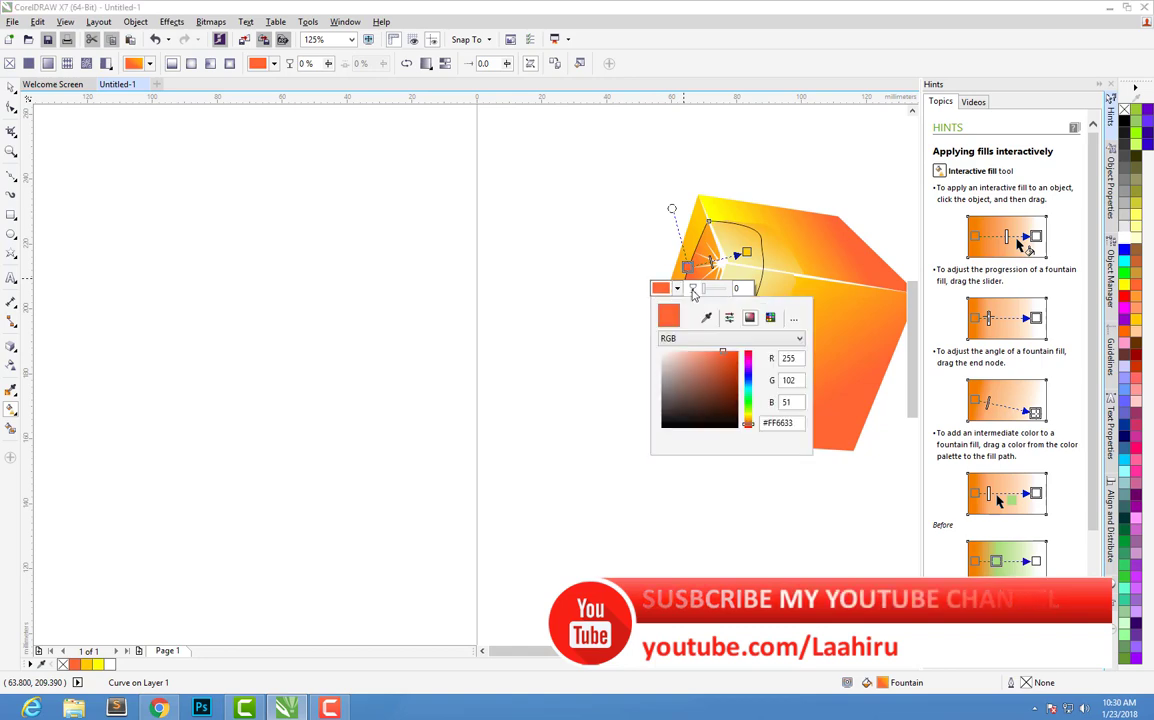
pyautogui.click(707, 318)
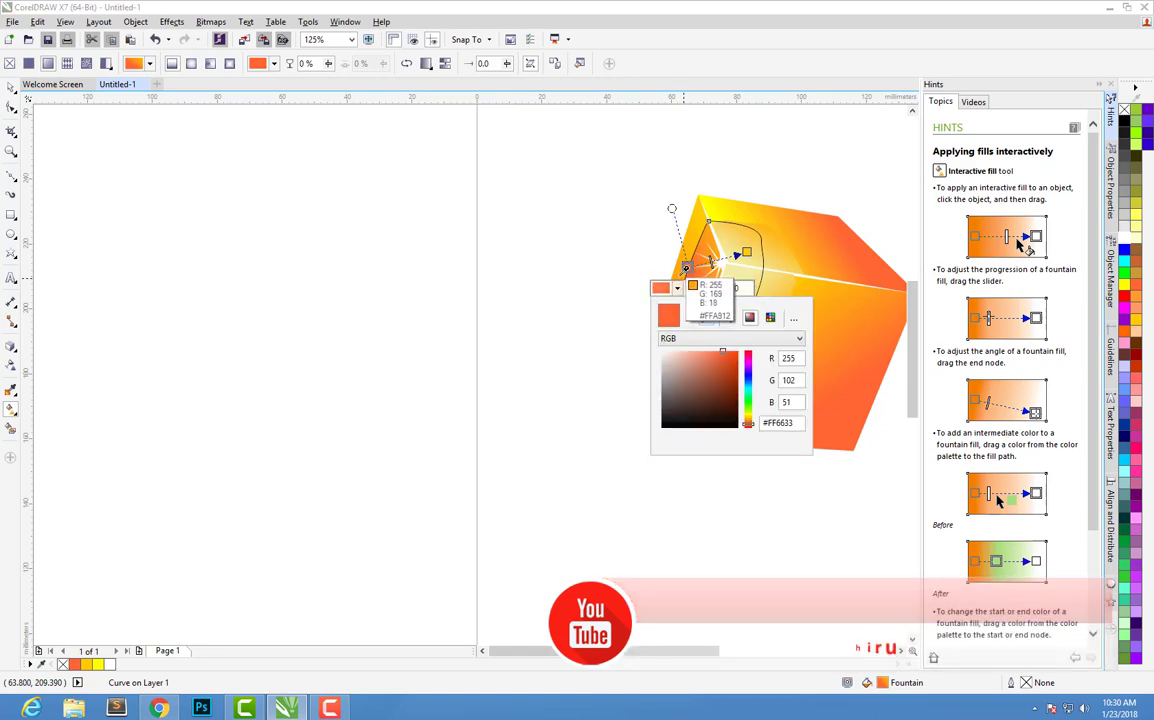
pyautogui.click(757, 268)
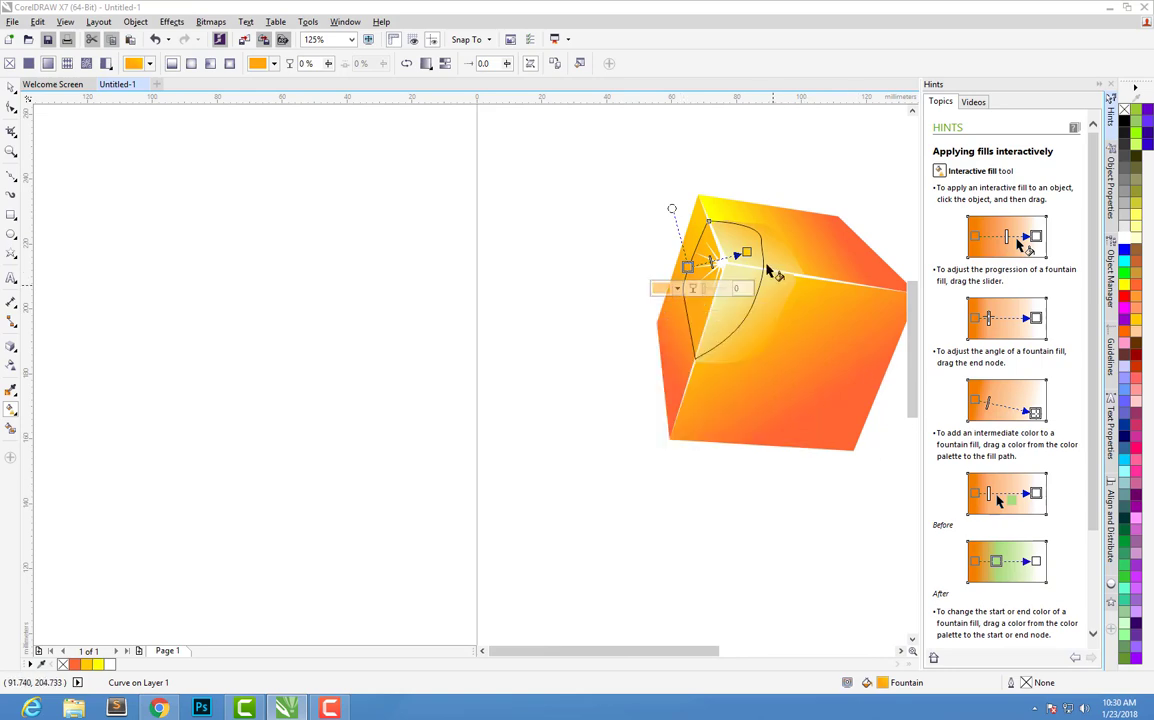
# Change the gradient's yellow end node to a pale, near-white colour.
pyautogui.click(746, 252)
pyautogui.click(722, 274)
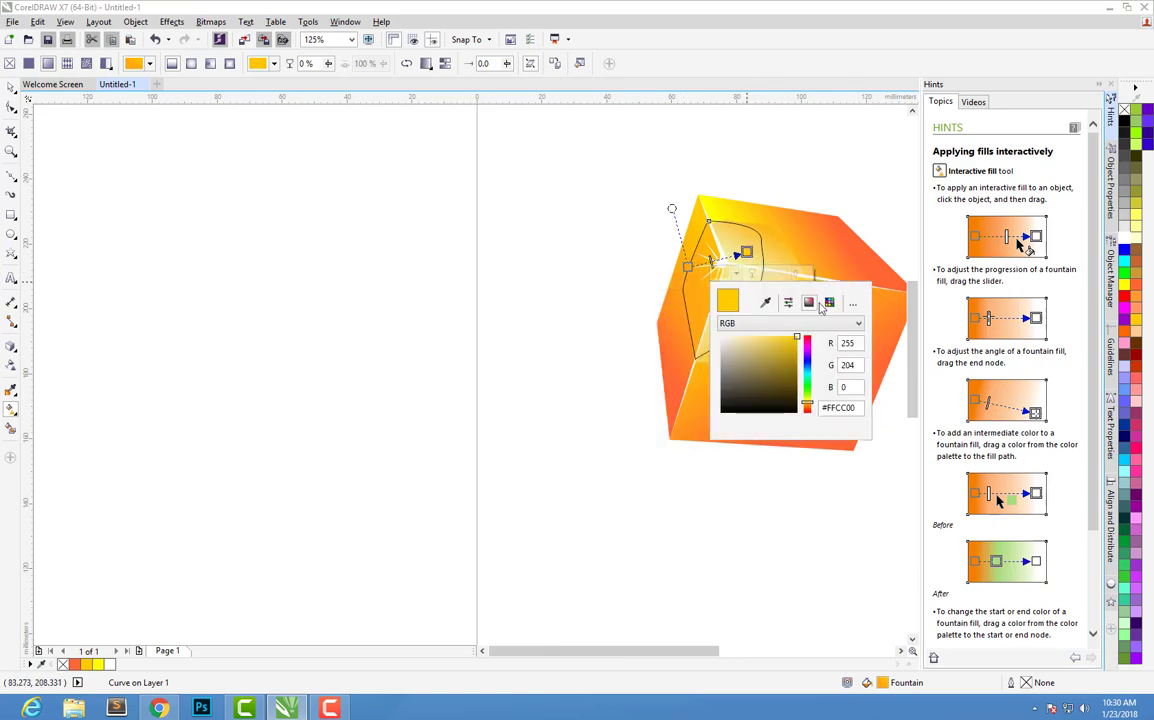
pyautogui.click(742, 346)
pyautogui.press('Escape')
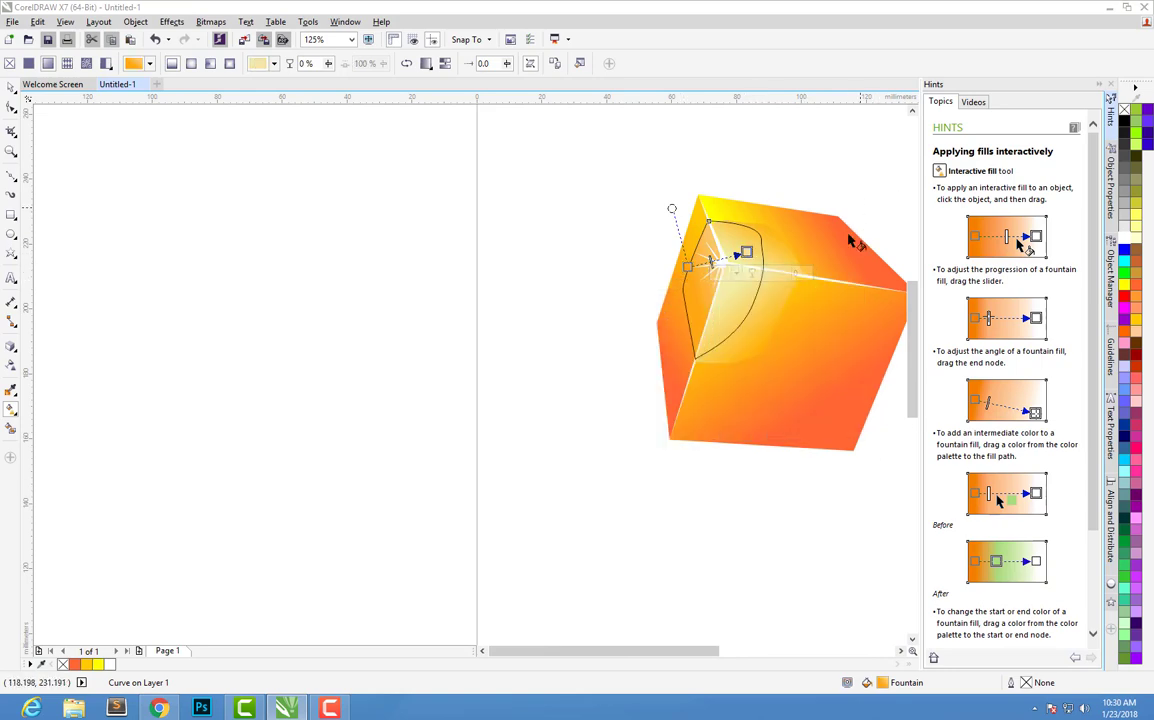
pyautogui.press('Escape')
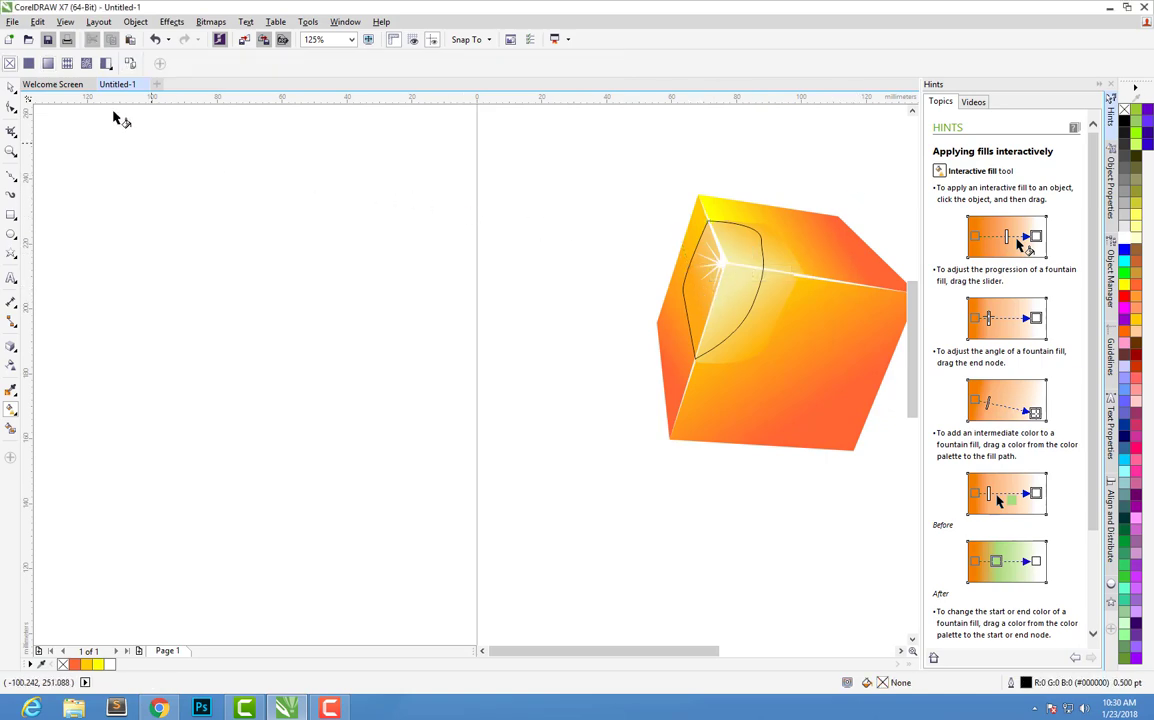
# Deselect the highlight and zoom to about 62% to view the whole cube.
pyautogui.click(741, 281)
pyautogui.press('Escape')
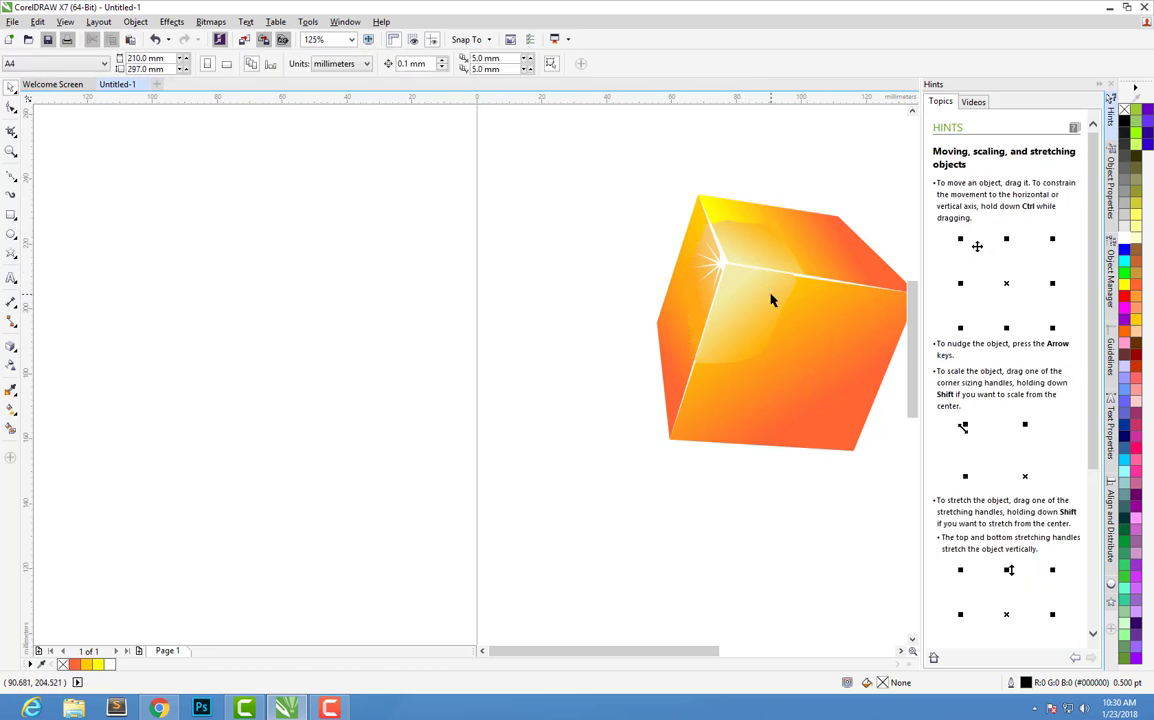
pyautogui.scroll(-5, 440, 267)
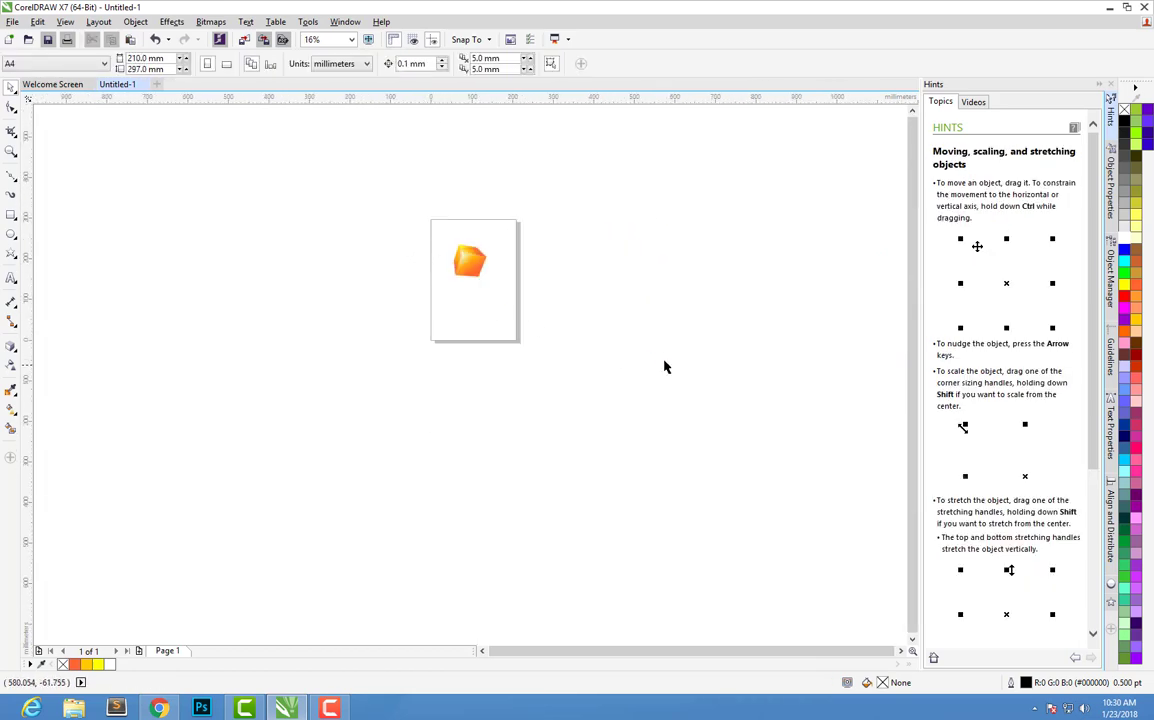
pyautogui.scroll(2, 575, 330)
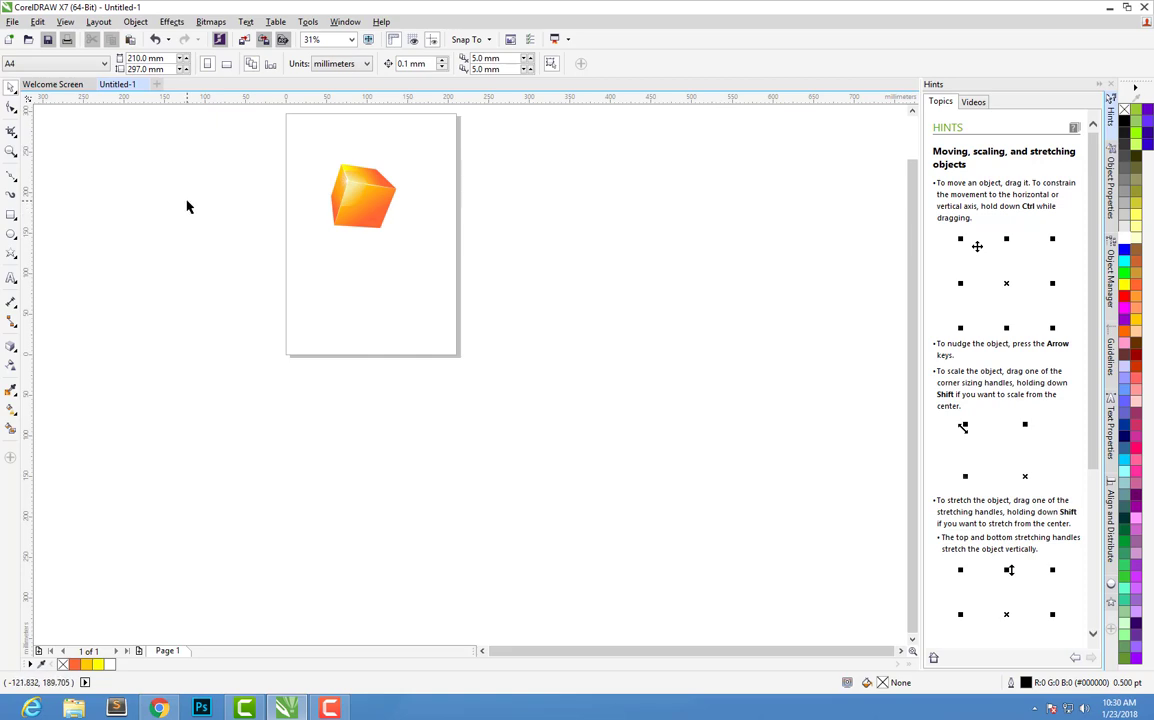
pyautogui.scroll(2, 170, 185)
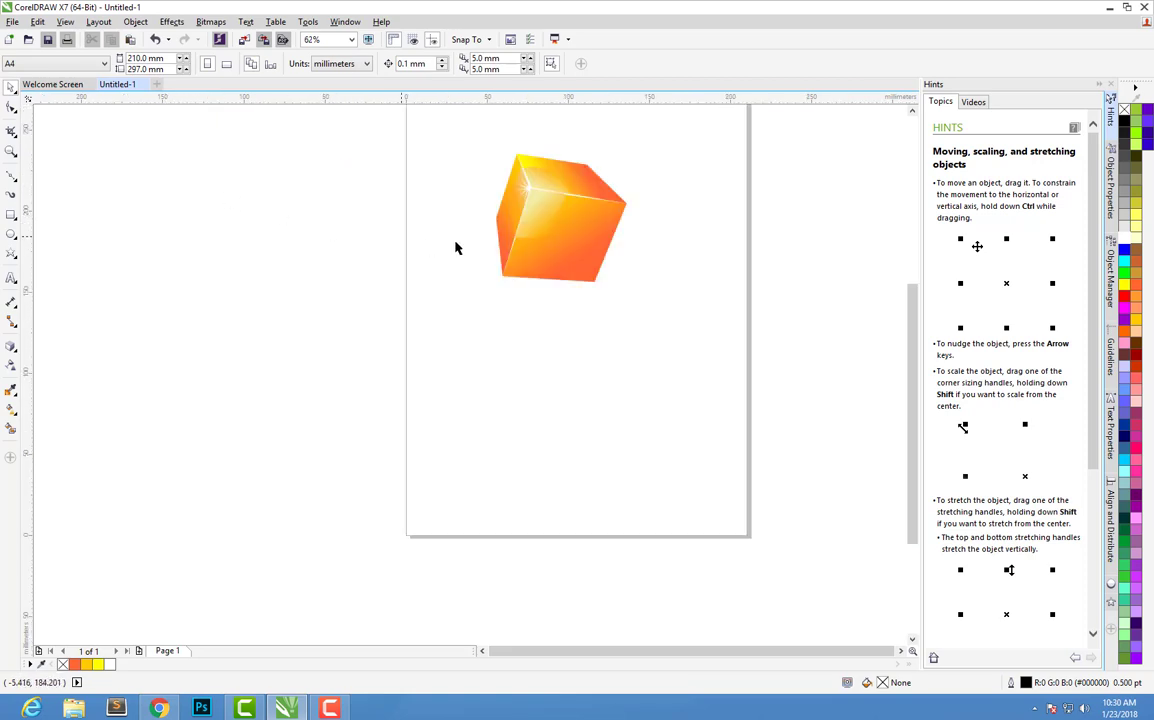
pyautogui.scroll(-2, 750, 243)
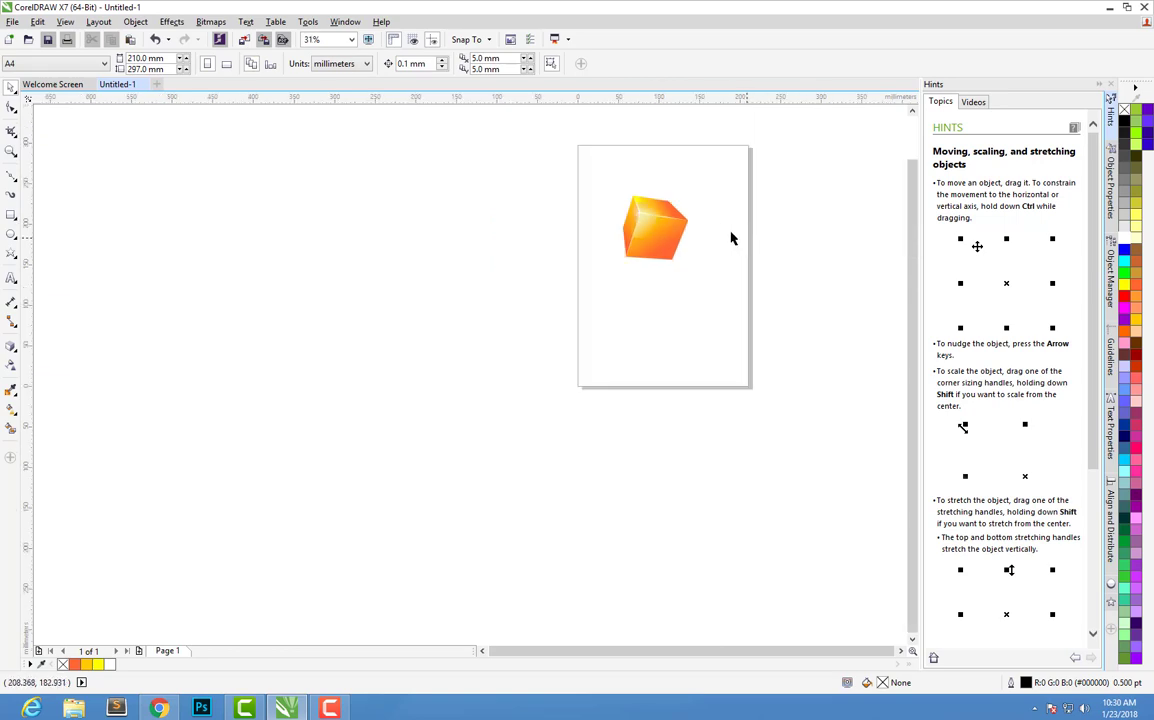
pyautogui.scroll(2, 686, 220)
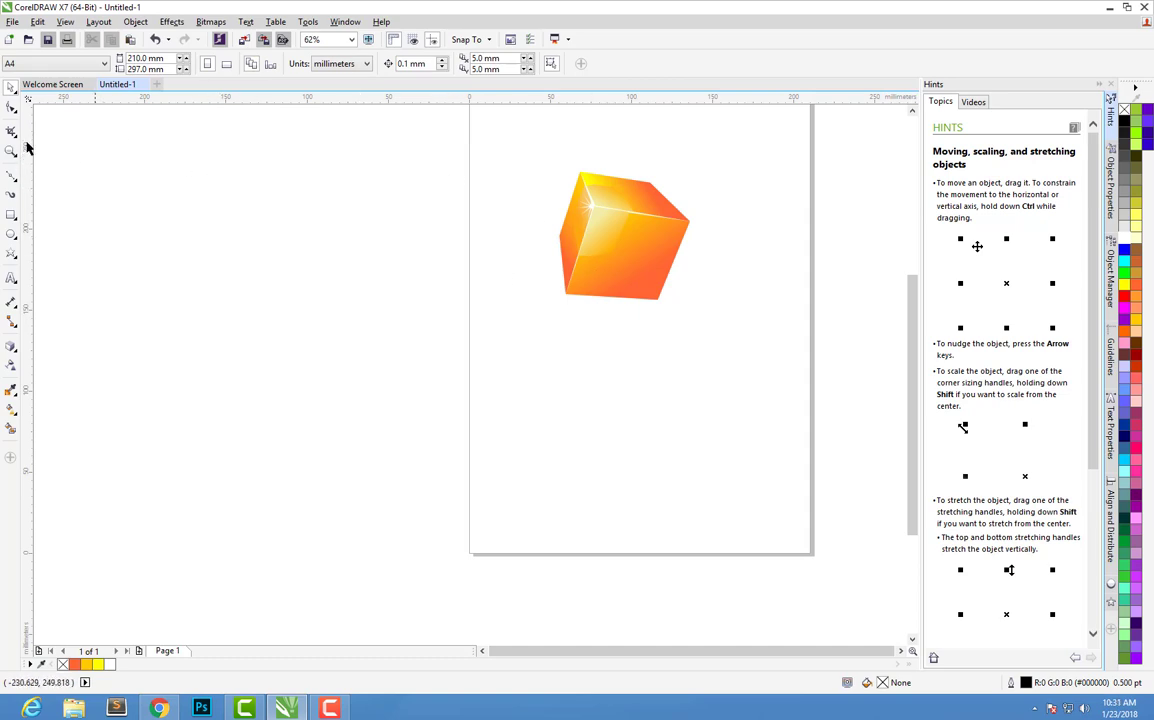
# Marquee-select all 10 cube parts and group them.
pyautogui.click(649, 250)
pyautogui.click(563, 146)
pyautogui.moveTo(563, 146); pyautogui.dragTo(658, 308)
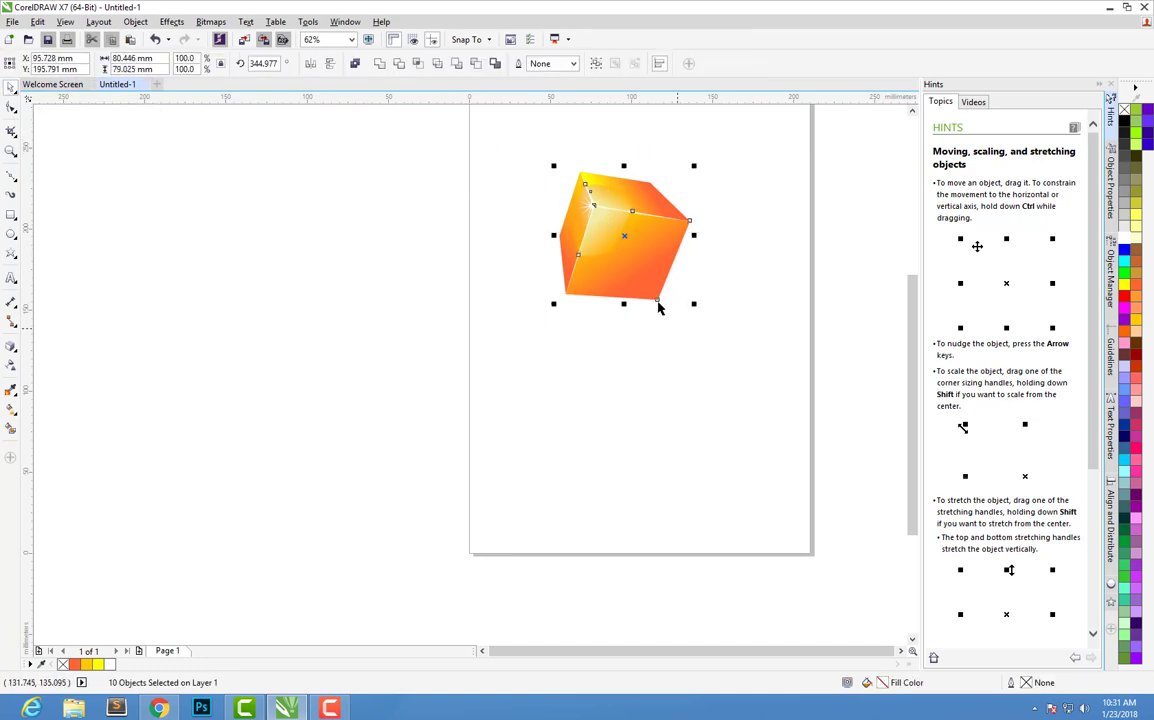
pyautogui.keyDown('shift'); pyautogui.click(626, 252); pyautogui.keyUp('shift')
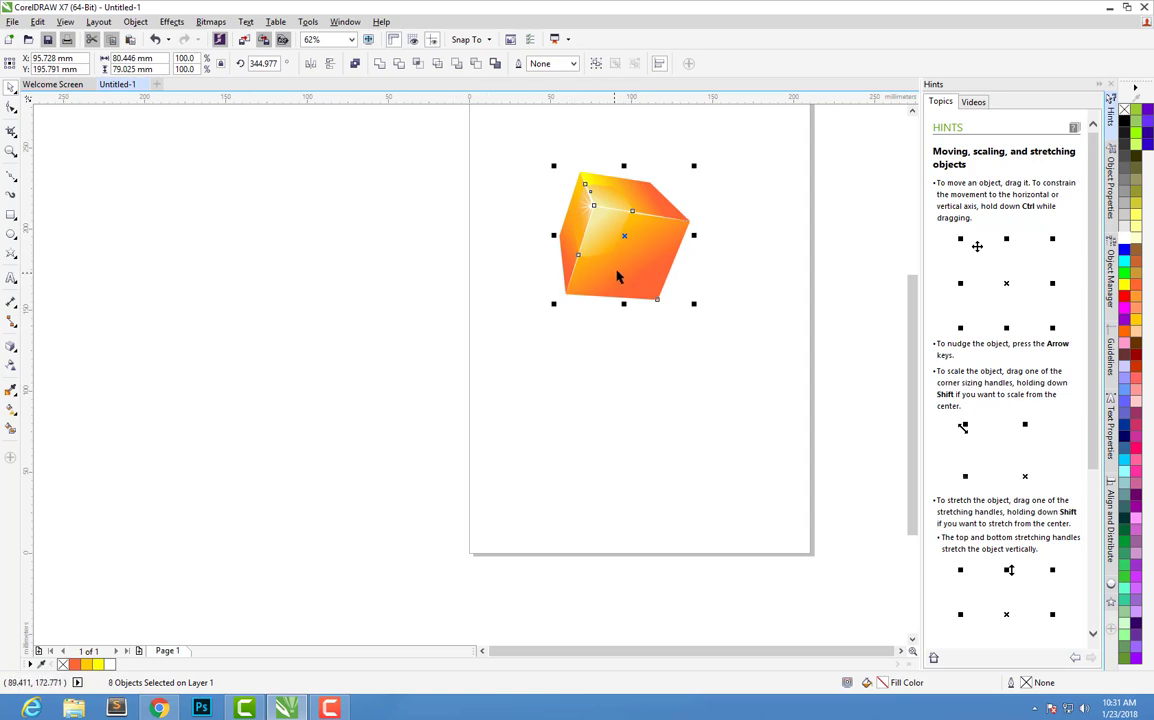
pyautogui.moveTo(617, 278); pyautogui.dragTo(487, 332)
pyautogui.hotkey('ctrl', 'z')
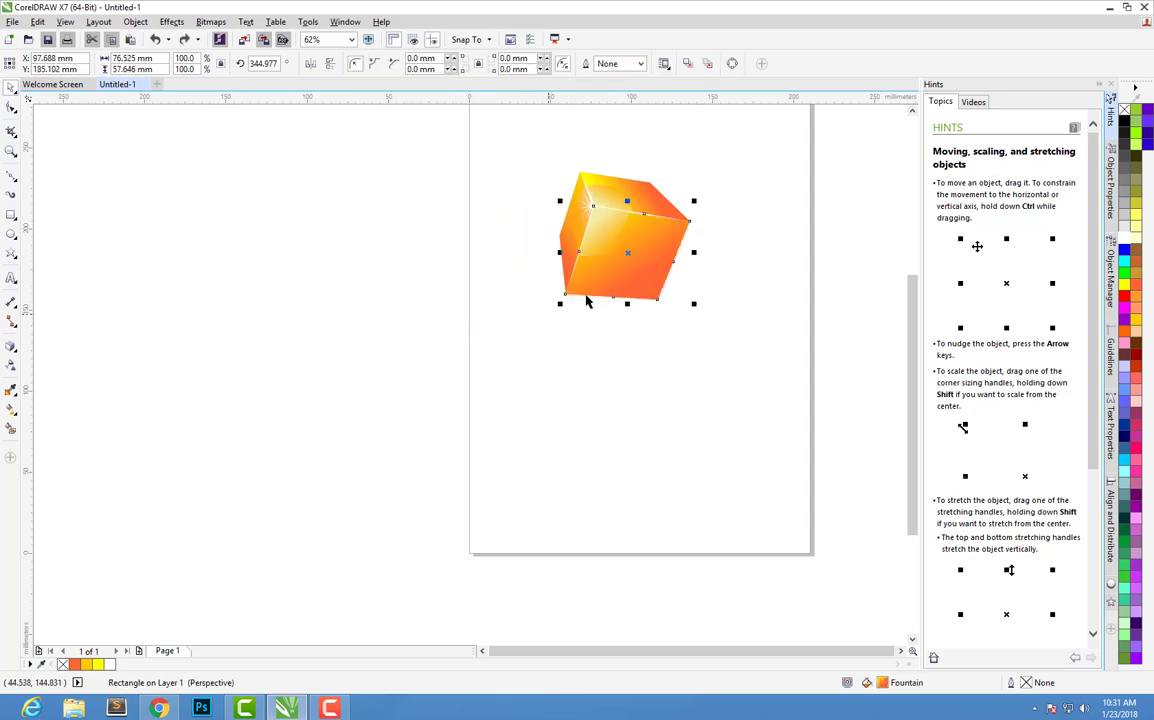
pyautogui.moveTo(538, 162); pyautogui.dragTo(716, 404)
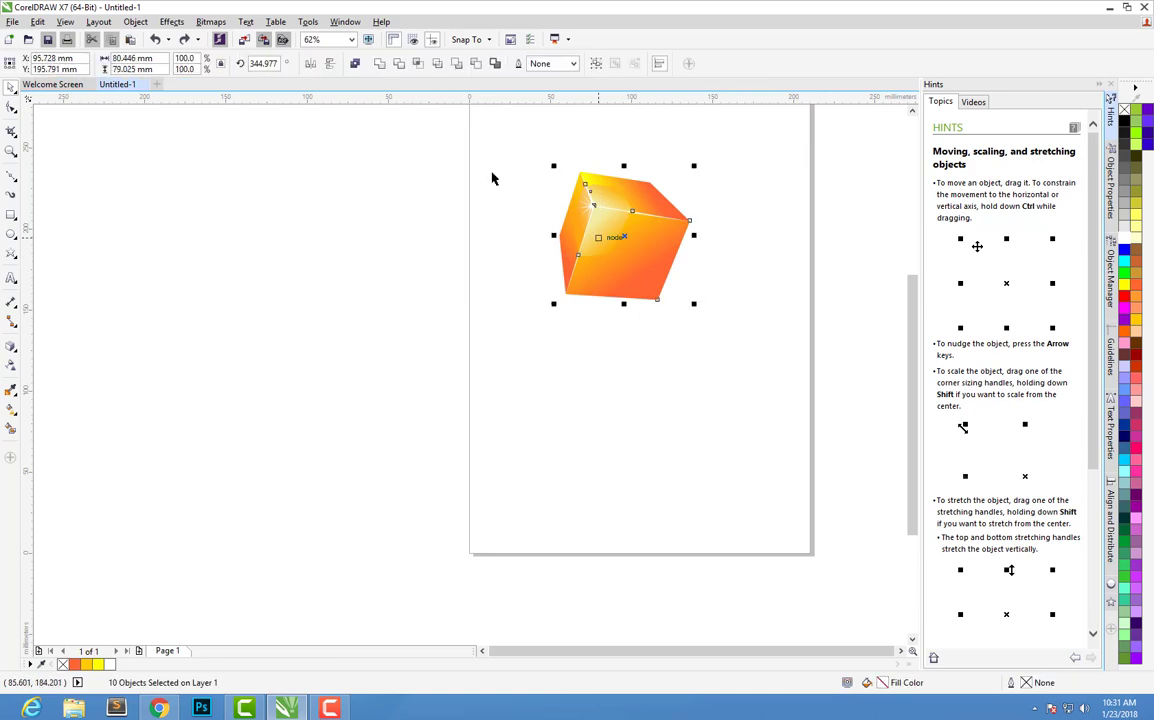
pyautogui.click(595, 65)
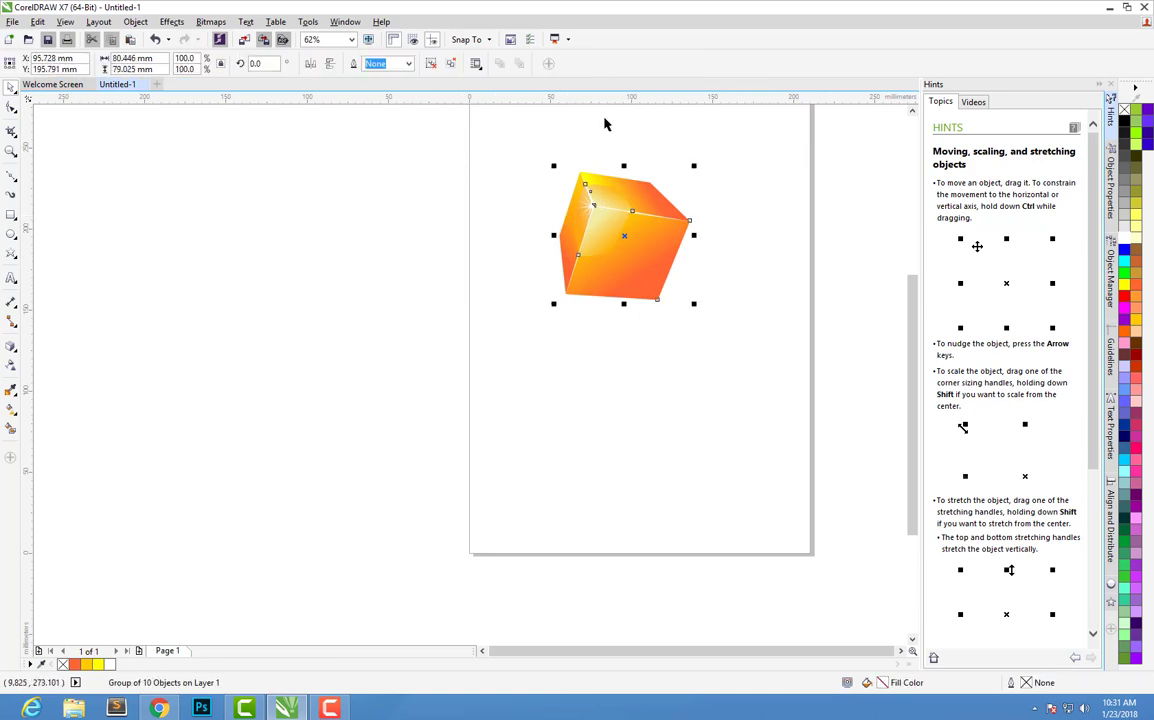
# Place a duplicate of the cube down-left of the original and ungroup the copy.
pyautogui.moveTo(613, 261); pyautogui.dragTo(463, 326)
pyautogui.click(733, 349)
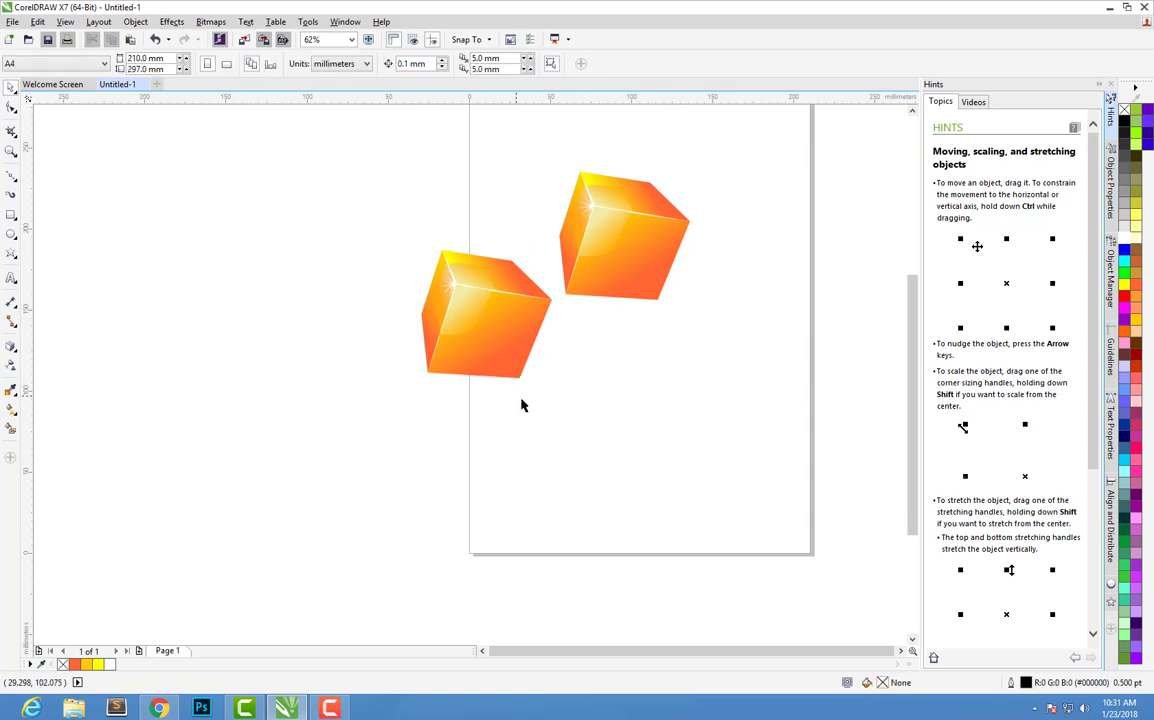
pyautogui.click(490, 325)
pyautogui.click(386, 232)
pyautogui.click(485, 315)
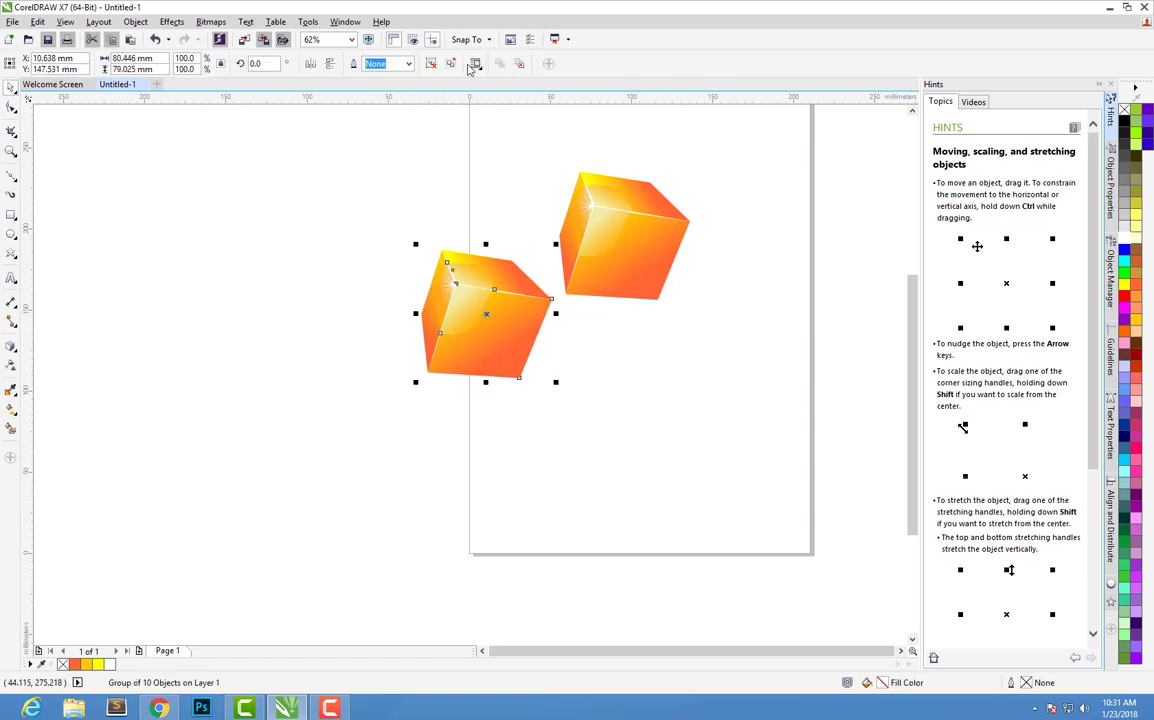
pyautogui.click(434, 68)
pyautogui.click(588, 371)
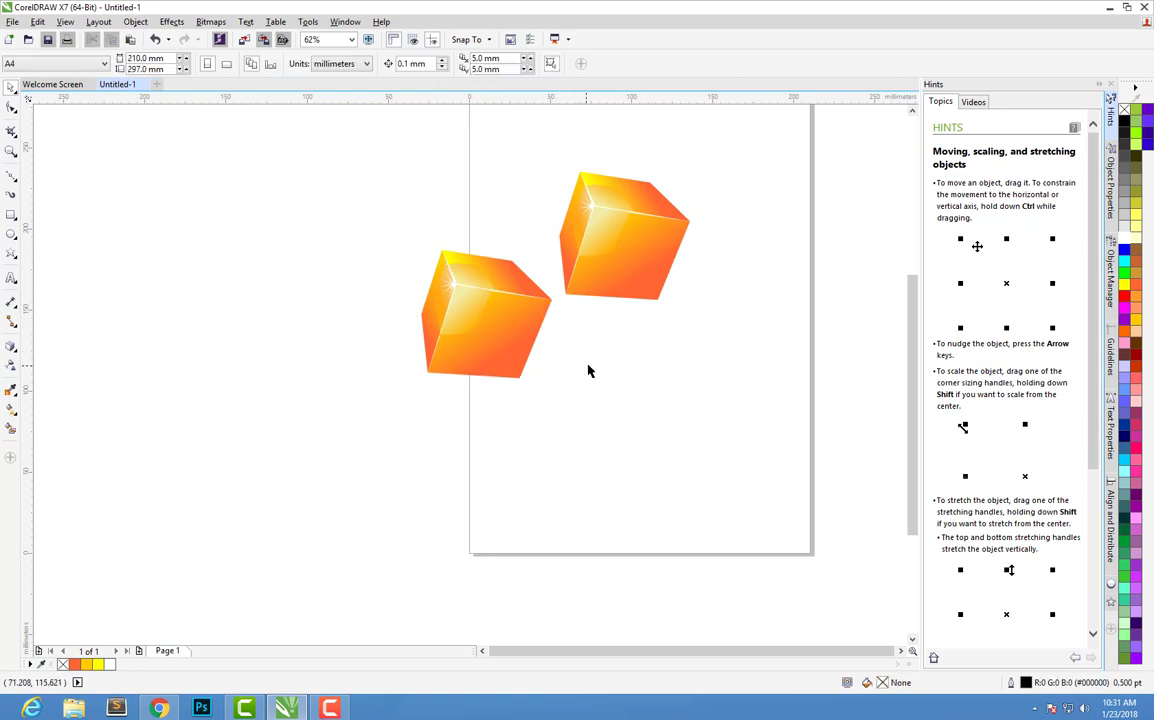
pyautogui.click(484, 342)
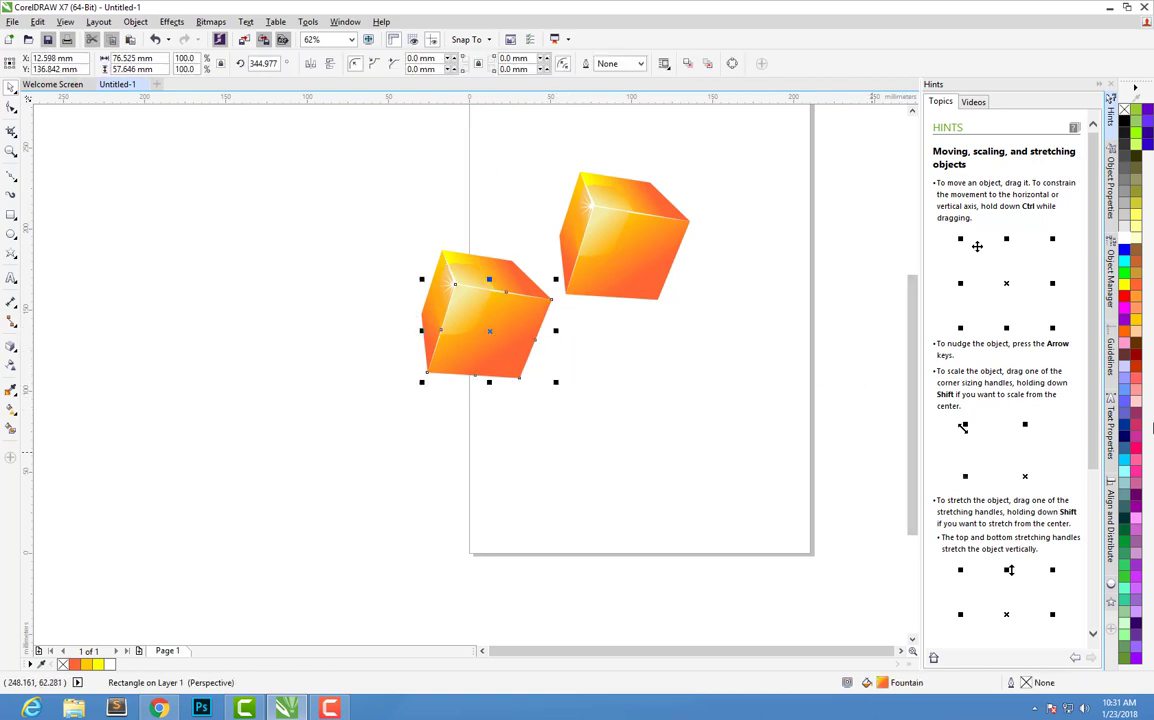
# Fill the copy's front face green with a linear fountain gradient.
pyautogui.click(1124, 273)
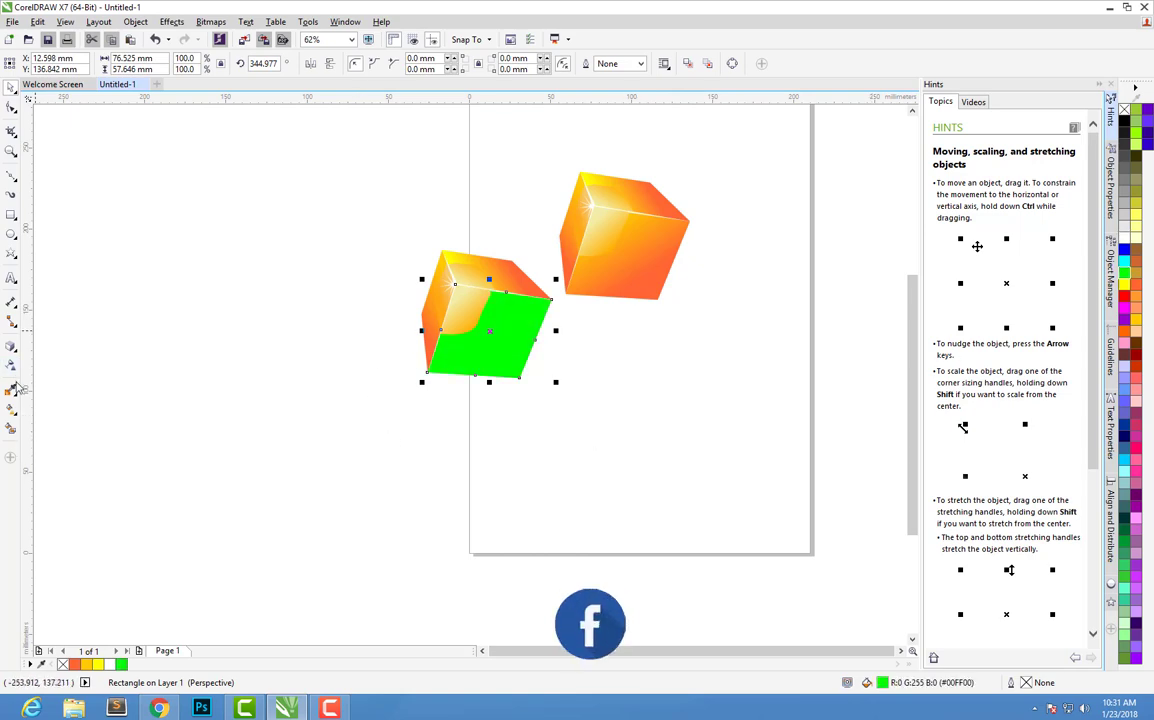
pyautogui.click(11, 410)
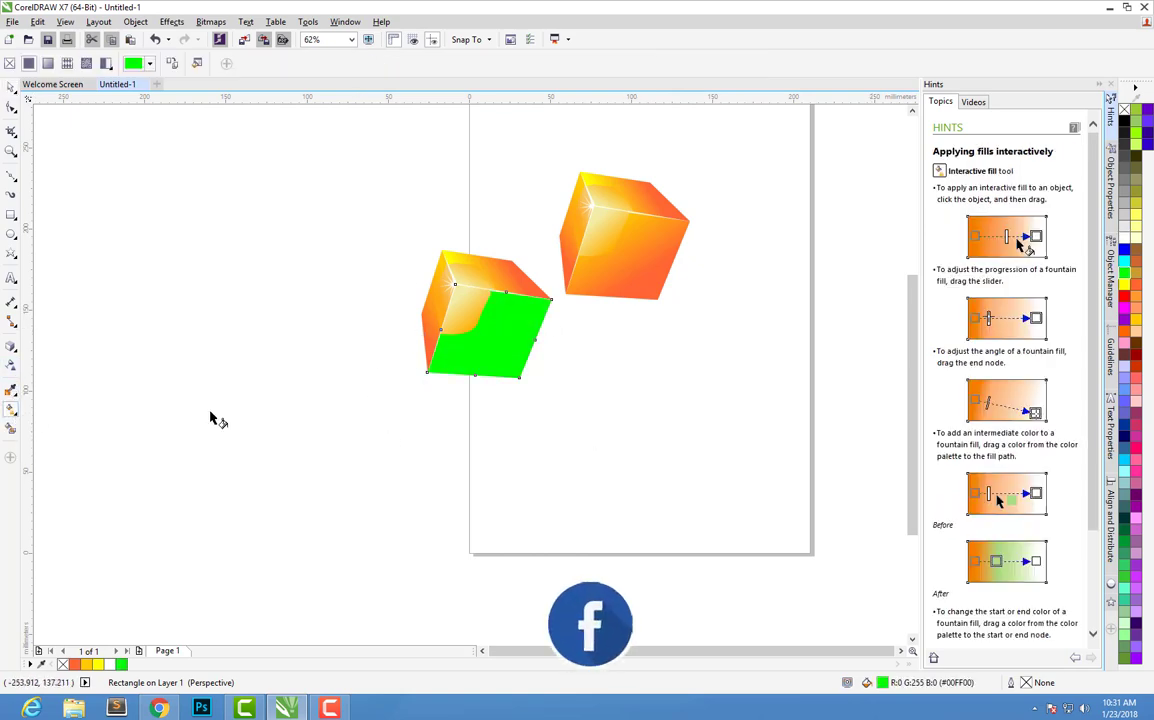
pyautogui.moveTo(478, 333); pyautogui.dragTo(500, 360)
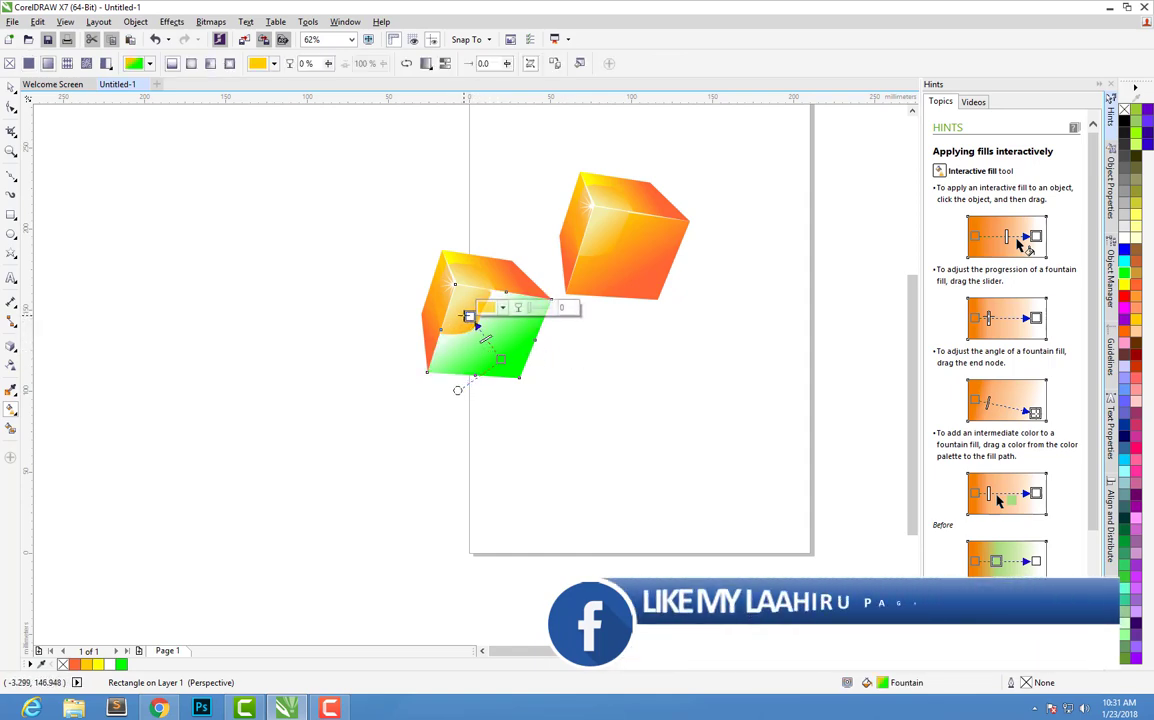
pyautogui.moveTo(468, 319); pyautogui.dragTo(459, 290)
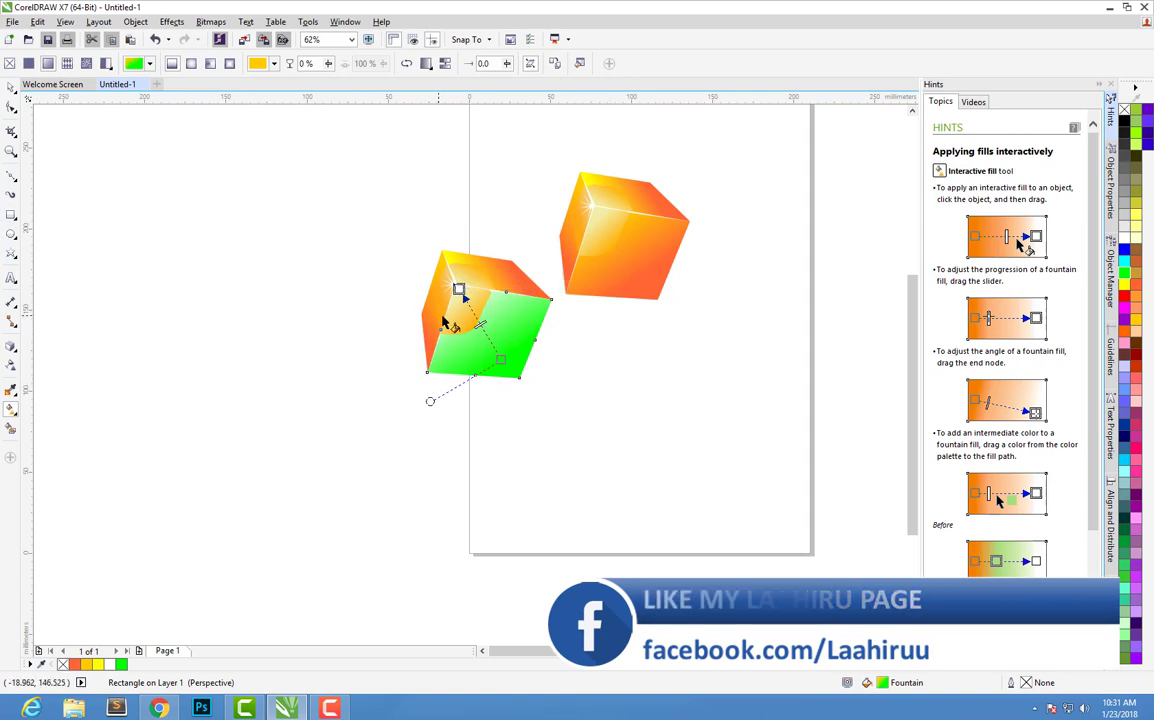
# Eyedrop pale green into the highlight gradient's orange node.
pyautogui.click(466, 328)
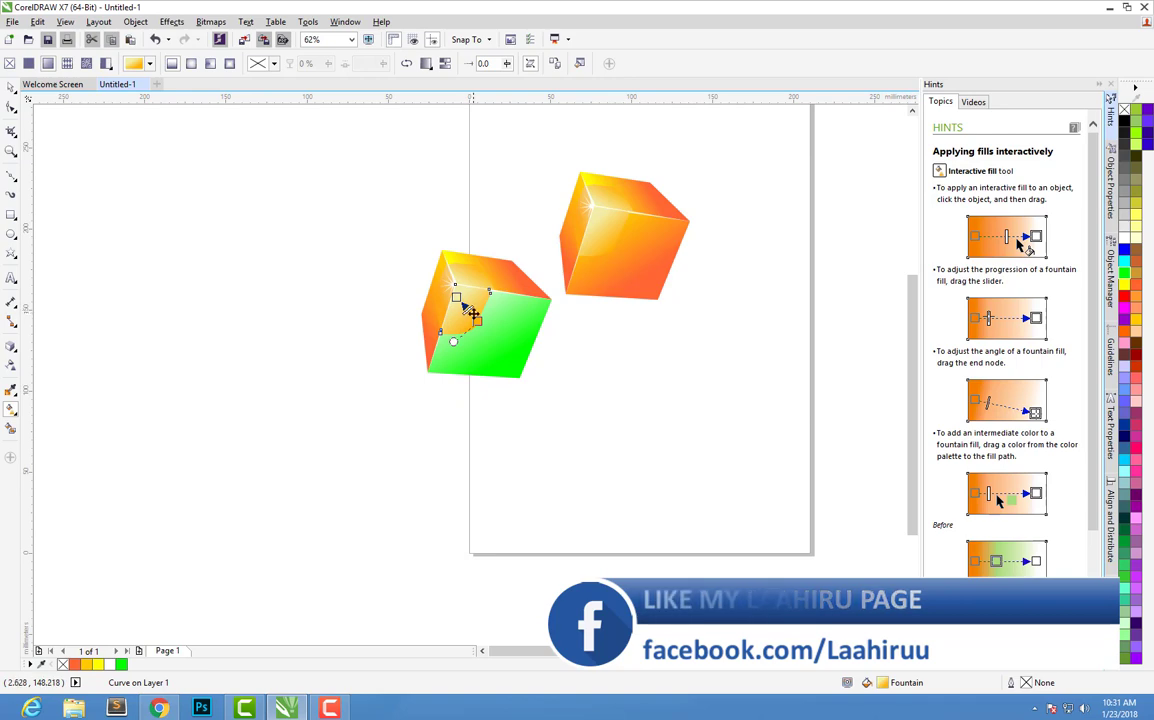
pyautogui.click(477, 319)
pyautogui.click(493, 313)
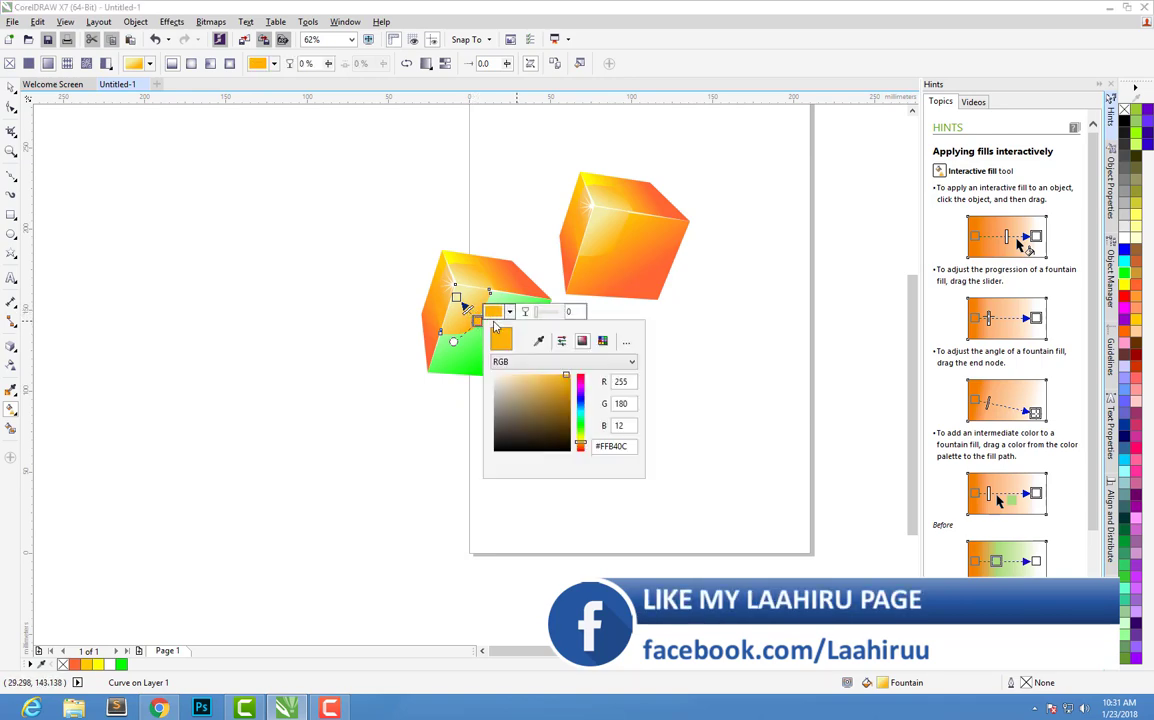
pyautogui.click(538, 345)
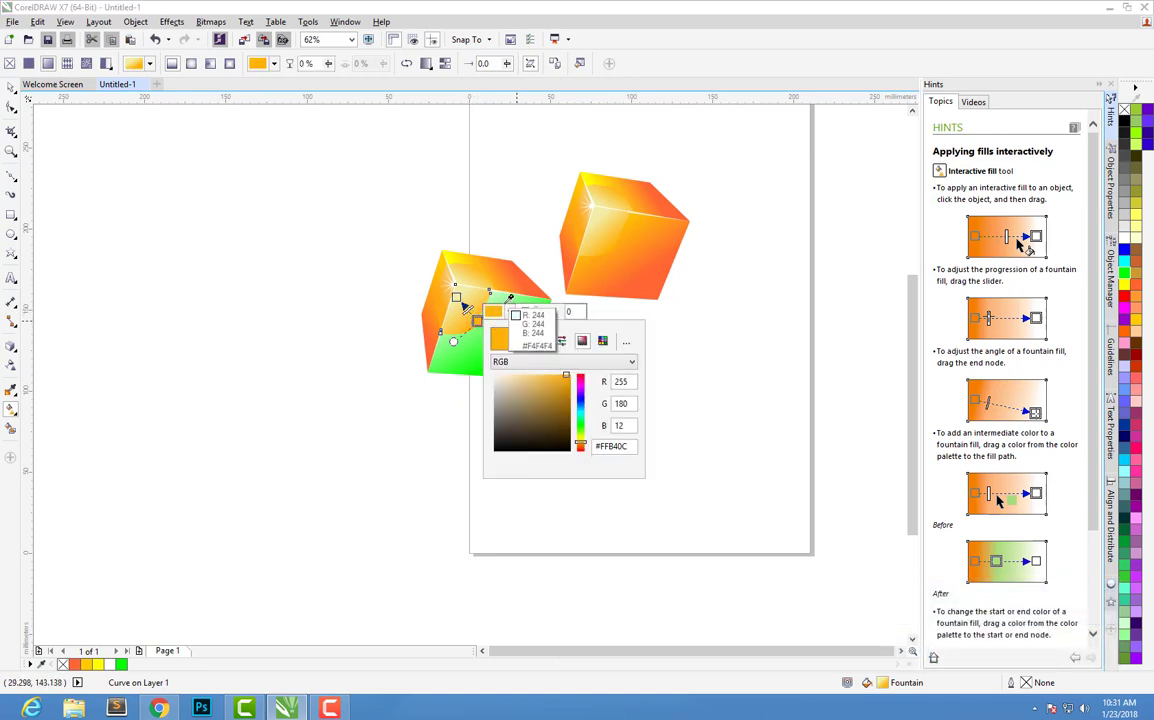
pyautogui.click(493, 313)
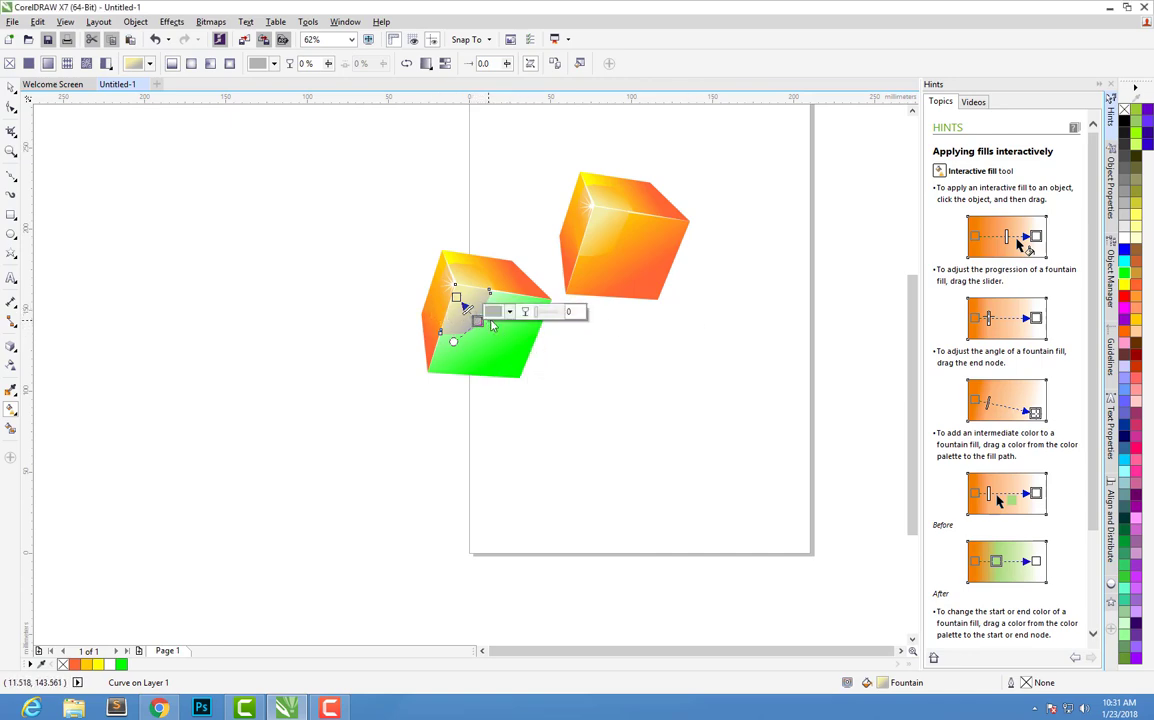
pyautogui.click(493, 313)
pyautogui.click(538, 341)
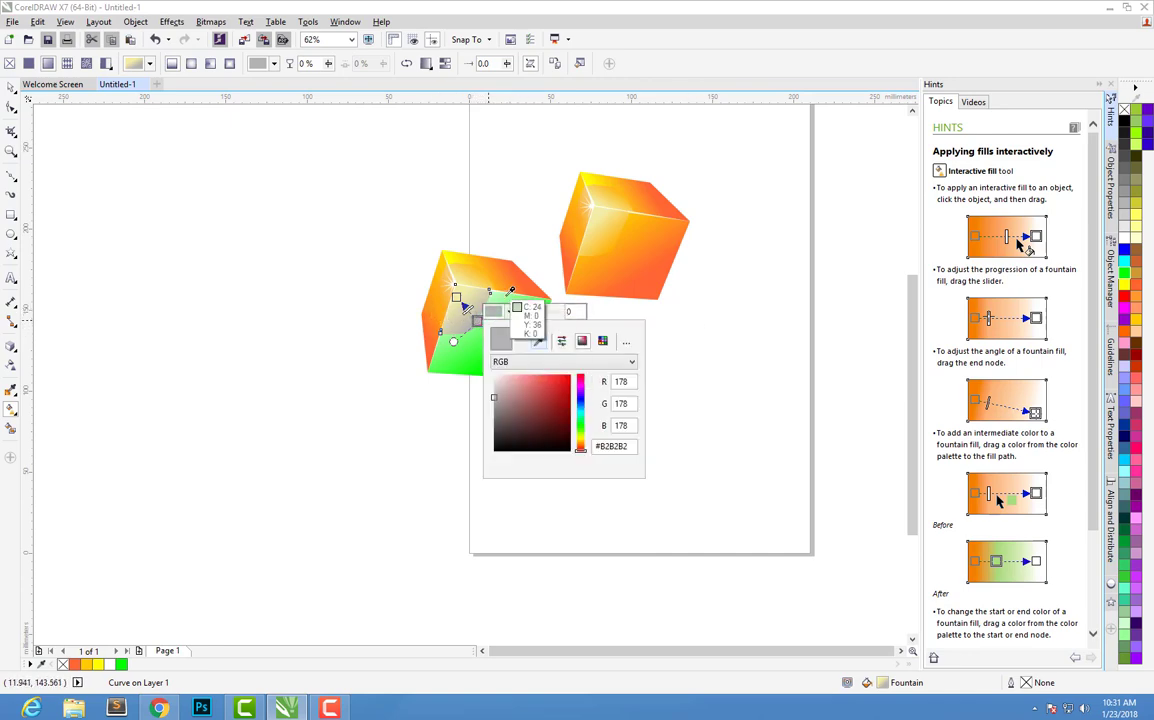
pyautogui.click(450, 322)
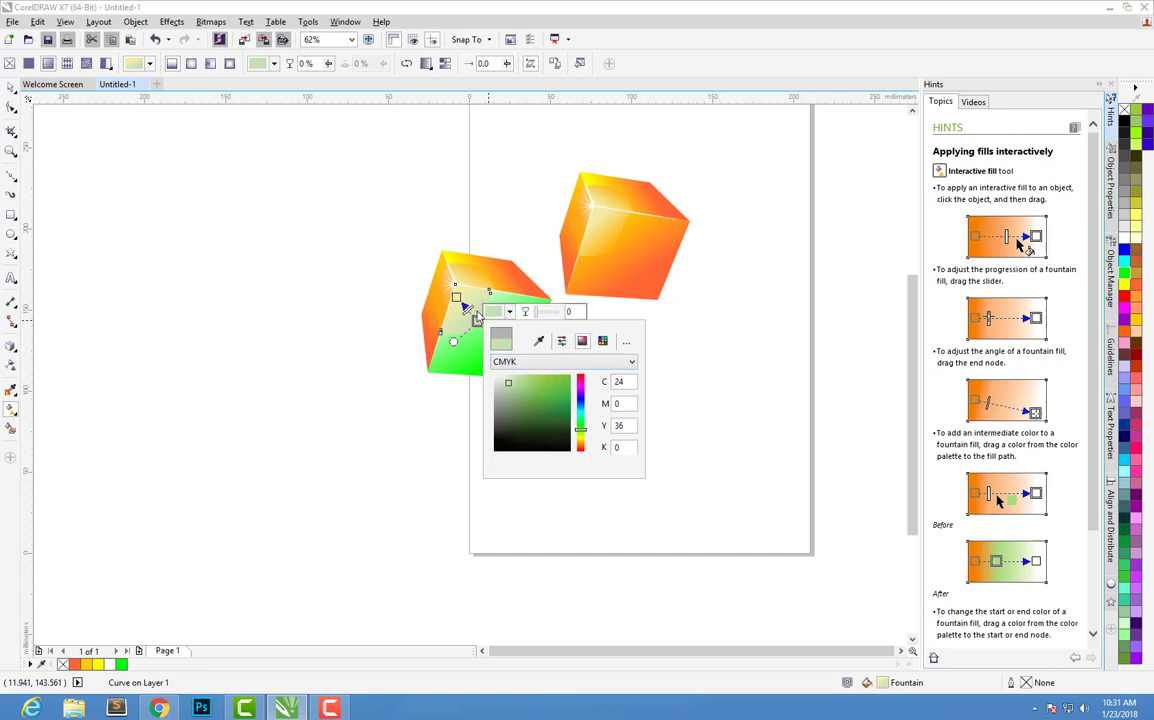
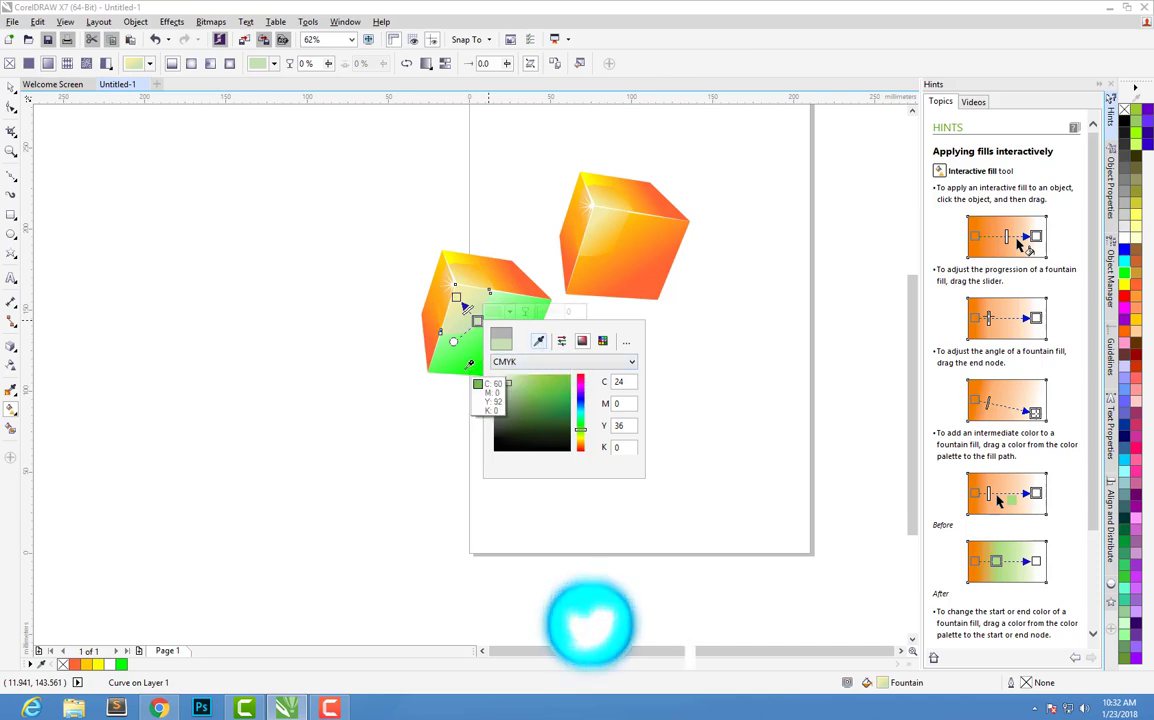
# Darken the green of the left cube's side-face fountain node colour.
pyautogui.click(530, 392)
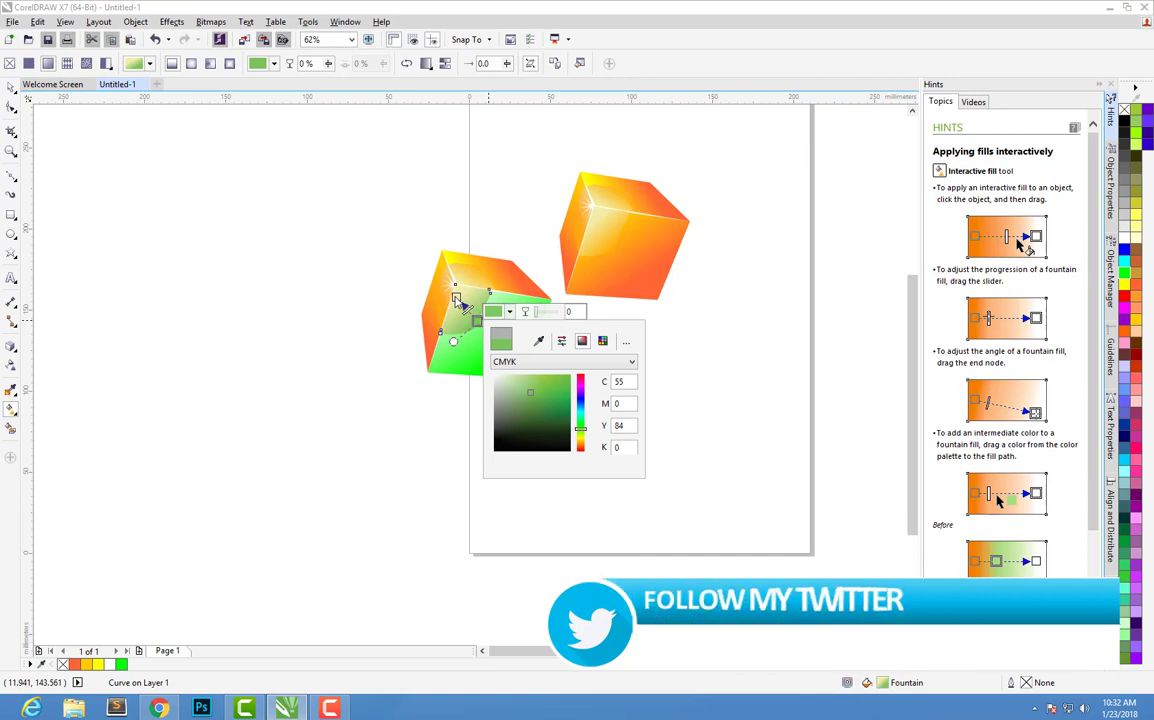
pyautogui.click(465, 308)
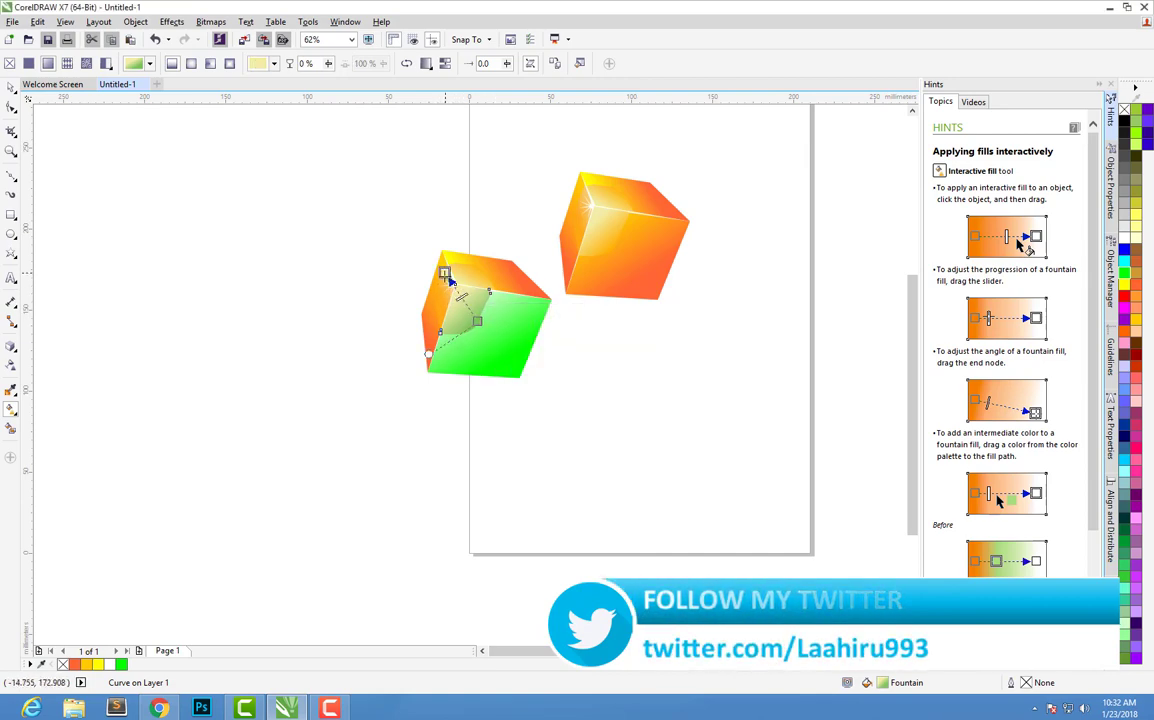
pyautogui.click(614, 356)
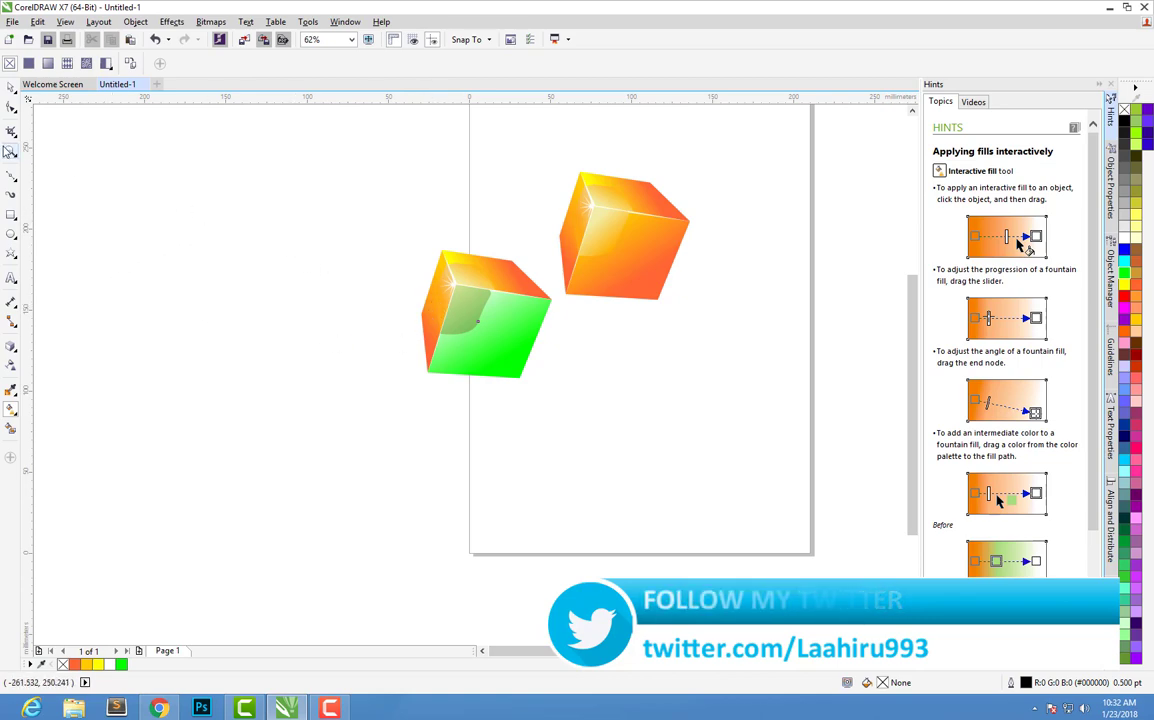
# Select the side face's gradient start colour and nudge the corner sparkle star.
pyautogui.click(433, 306)
pyautogui.click(410, 310)
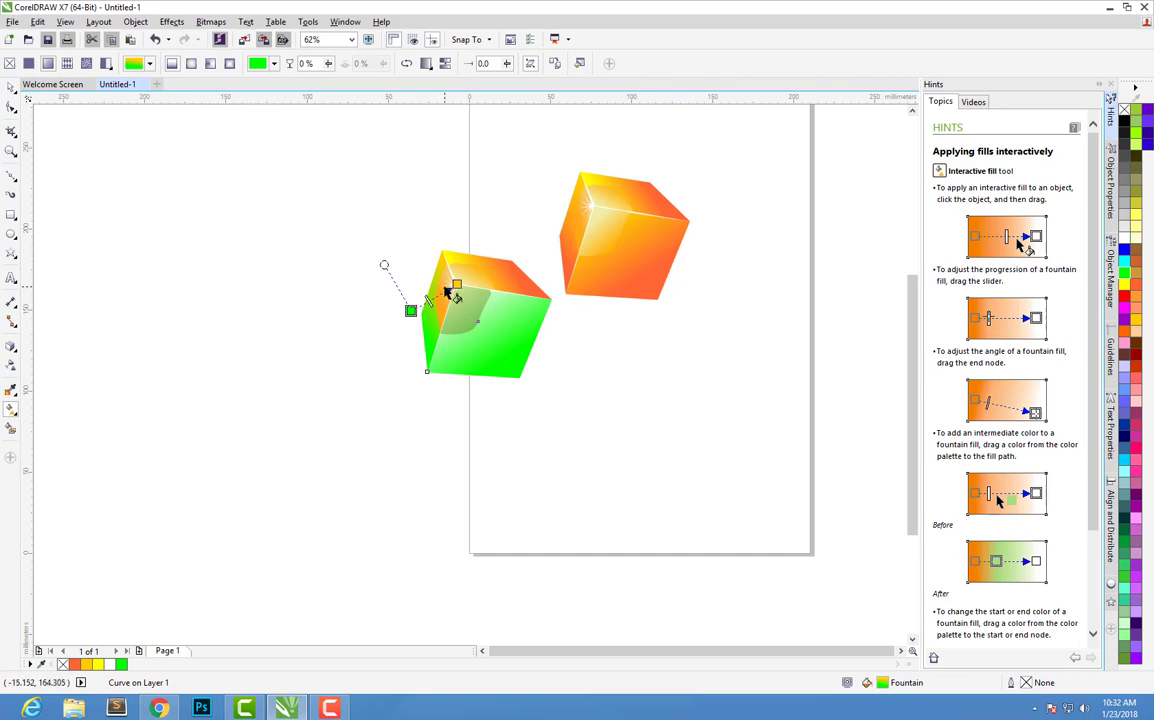
pyautogui.click(451, 293)
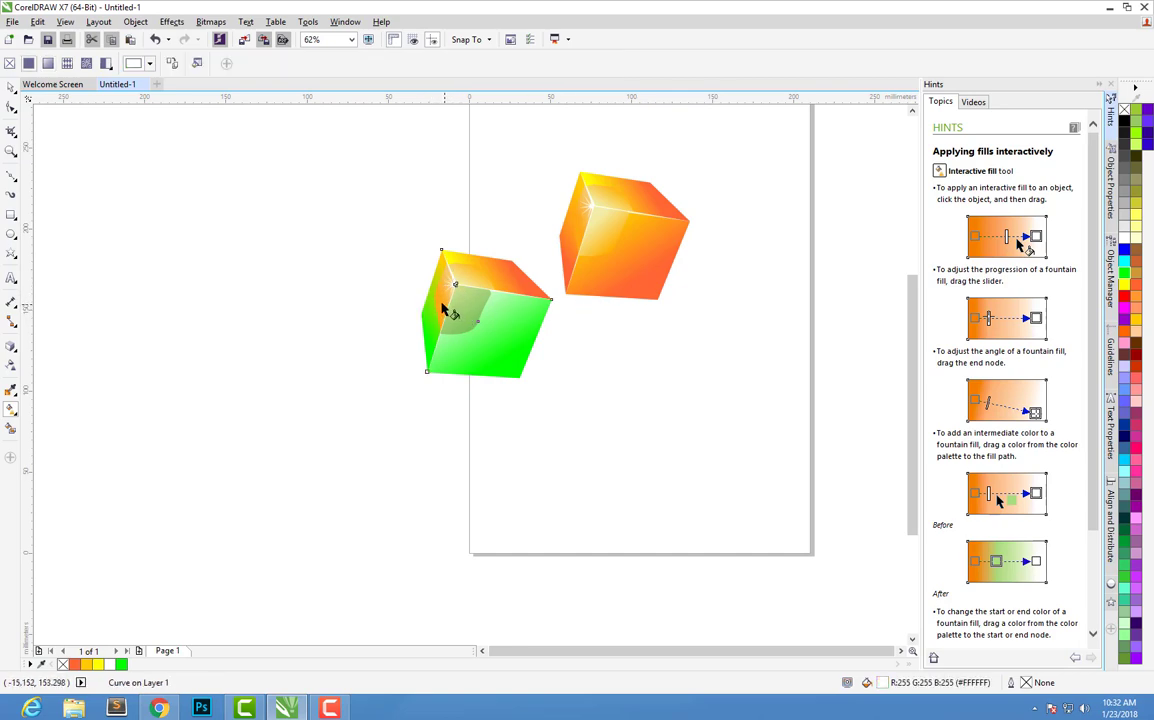
pyautogui.moveTo(451, 311); pyautogui.dragTo(453, 304)
pyautogui.click(409, 287)
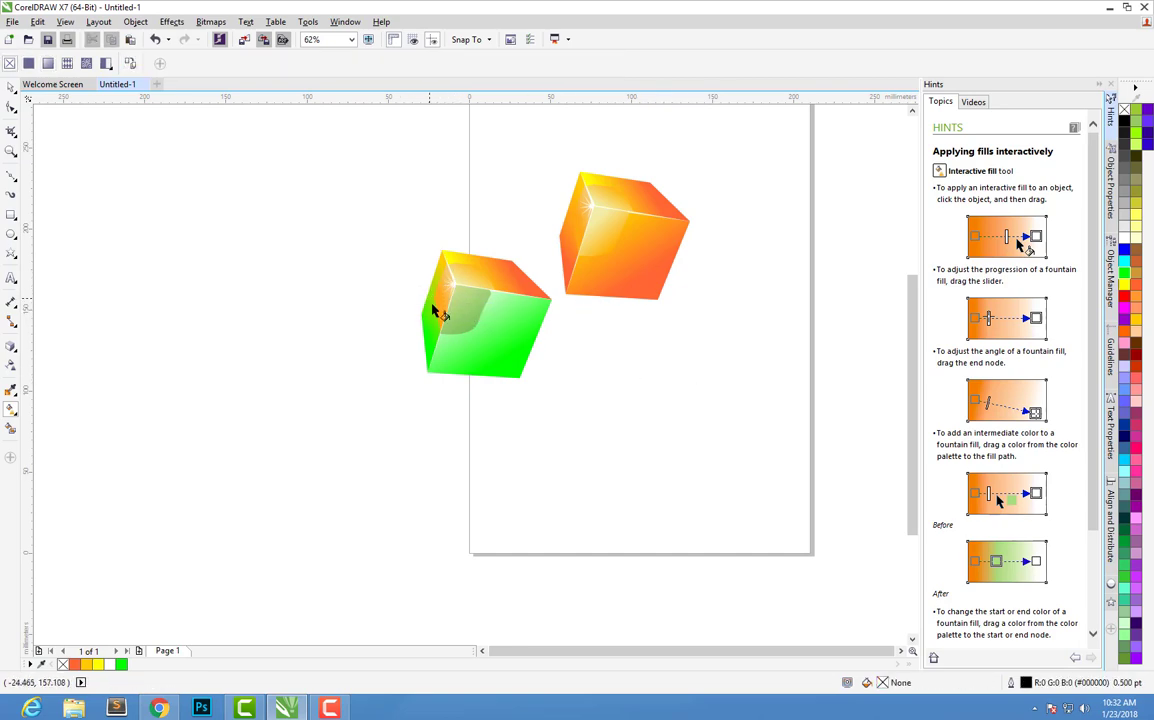
pyautogui.click(433, 311)
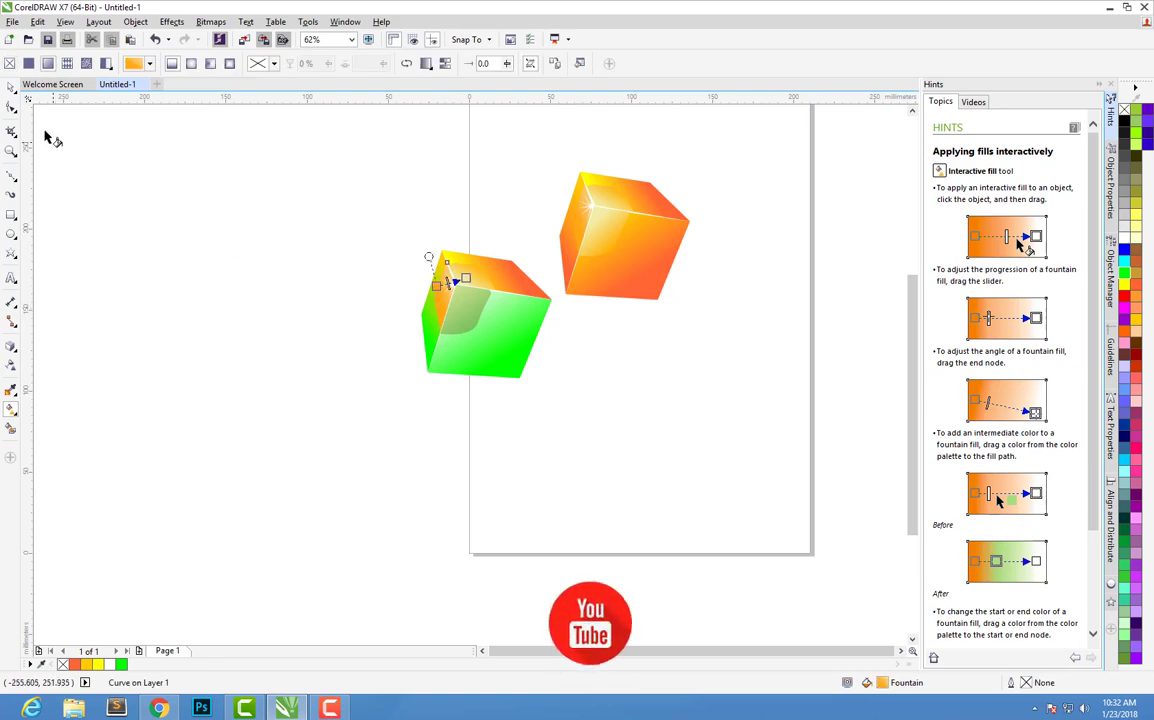
# Select the left cube's top face and fill it with solid green.
pyautogui.click(13, 88)
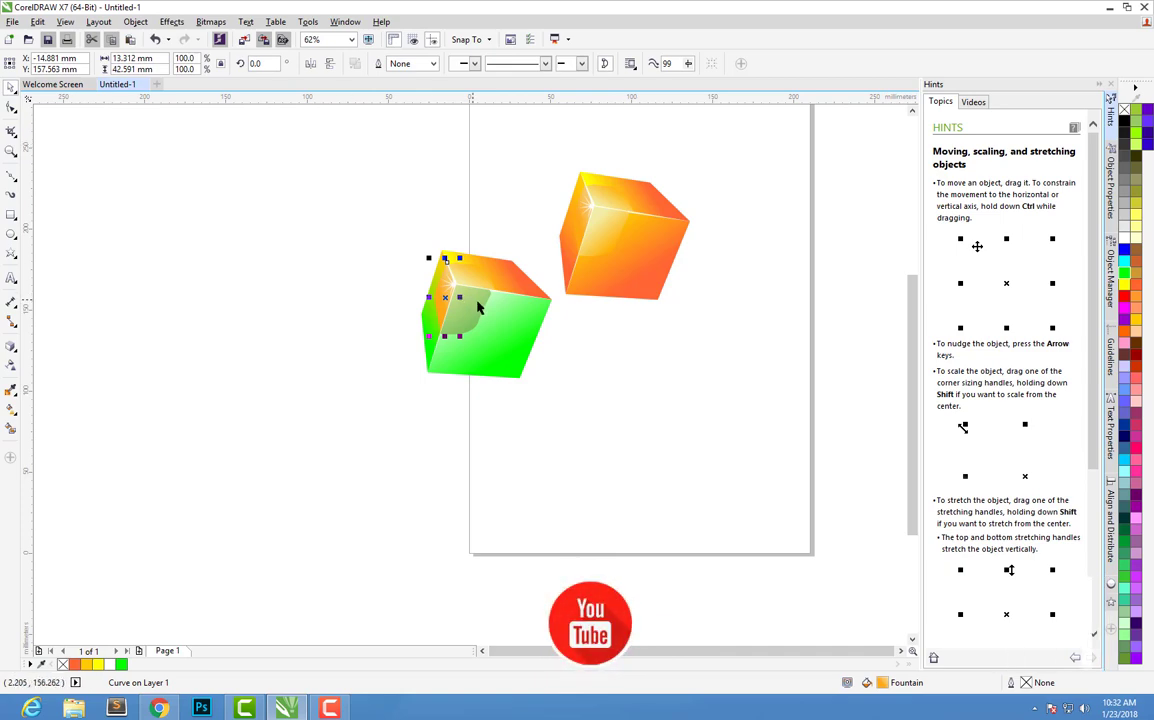
pyautogui.click(216, 200)
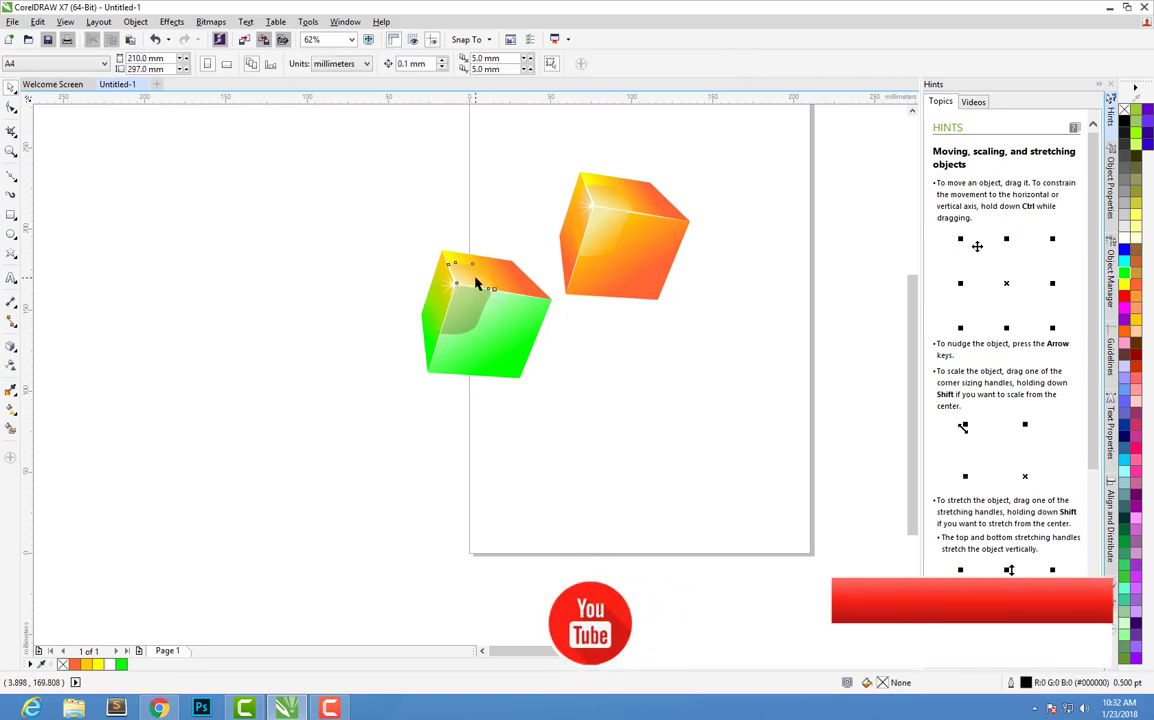
pyautogui.click(462, 277)
pyautogui.click(345, 278)
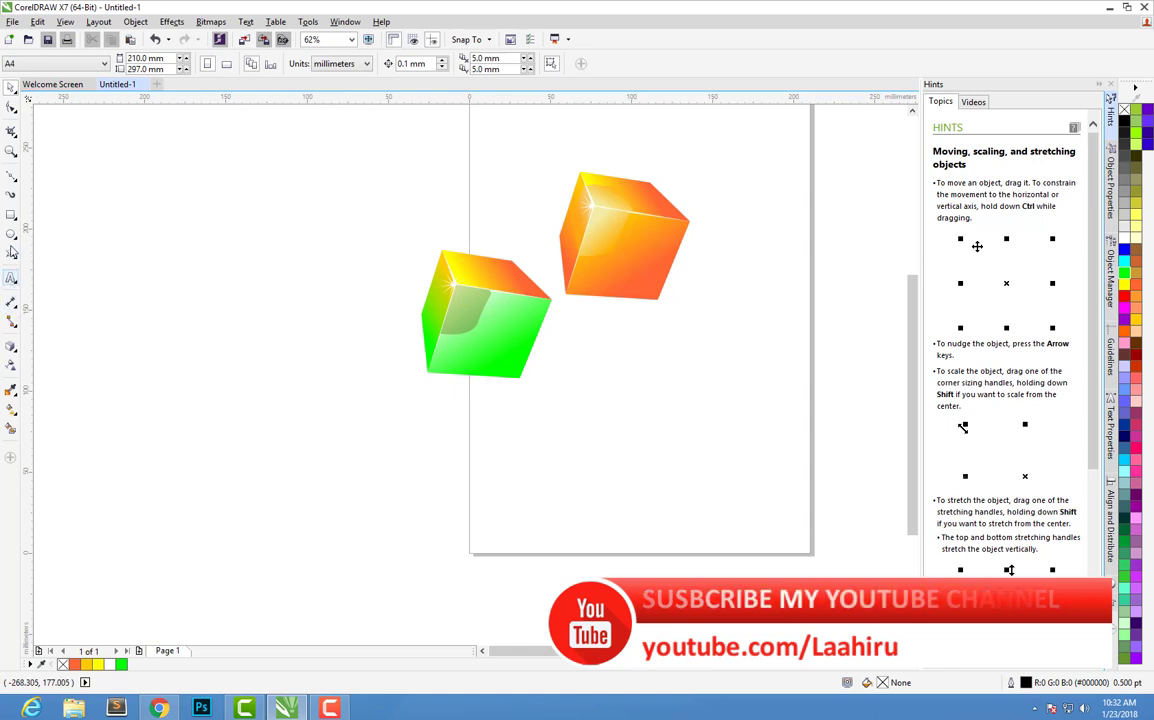
pyautogui.click(530, 289)
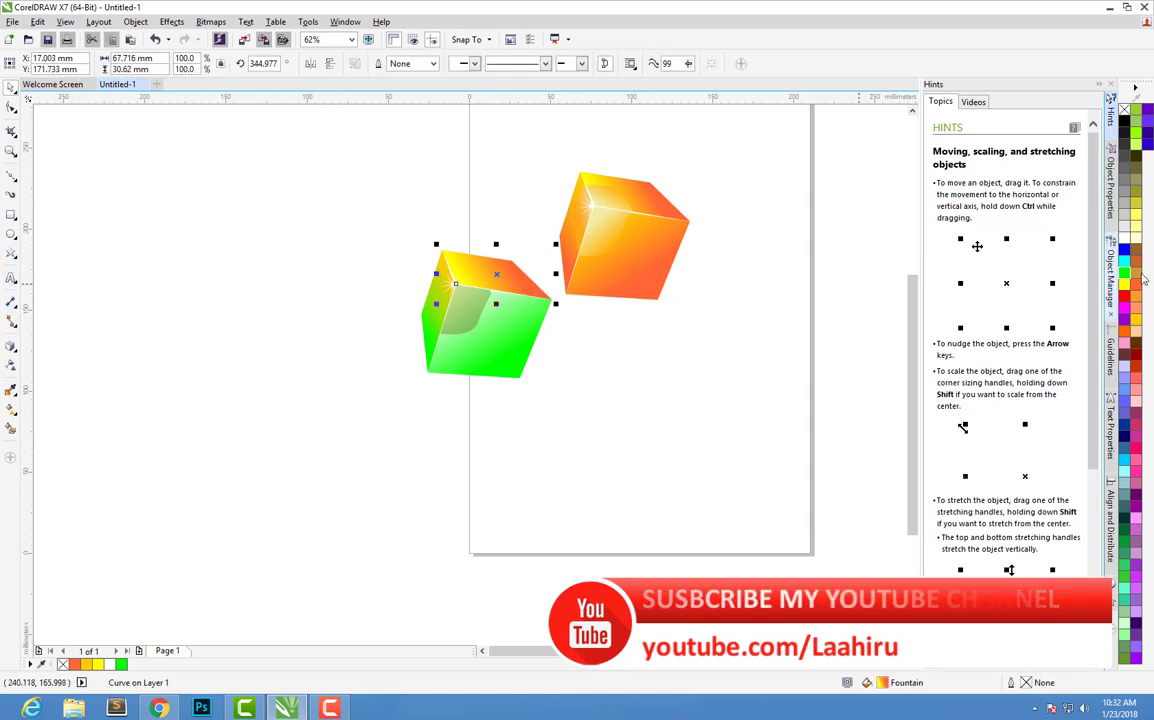
pyautogui.click(460, 262)
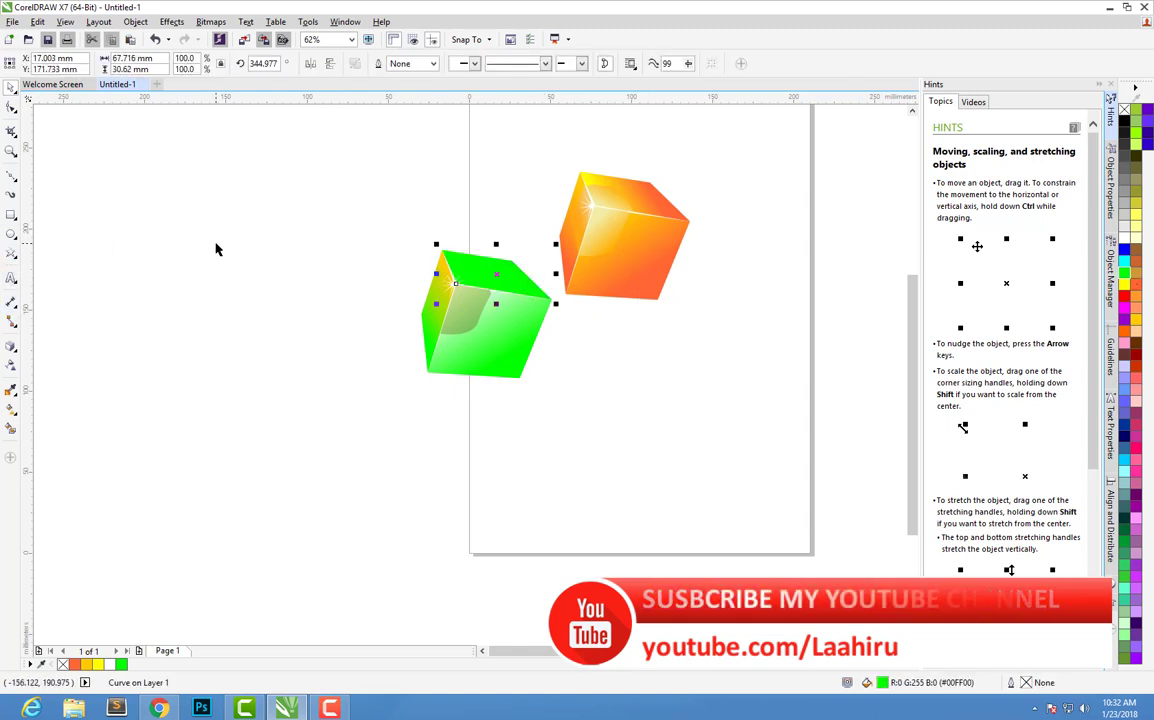
# Give the top face a yellow-to-green fountain fill with a green end node.
pyautogui.click(10, 410)
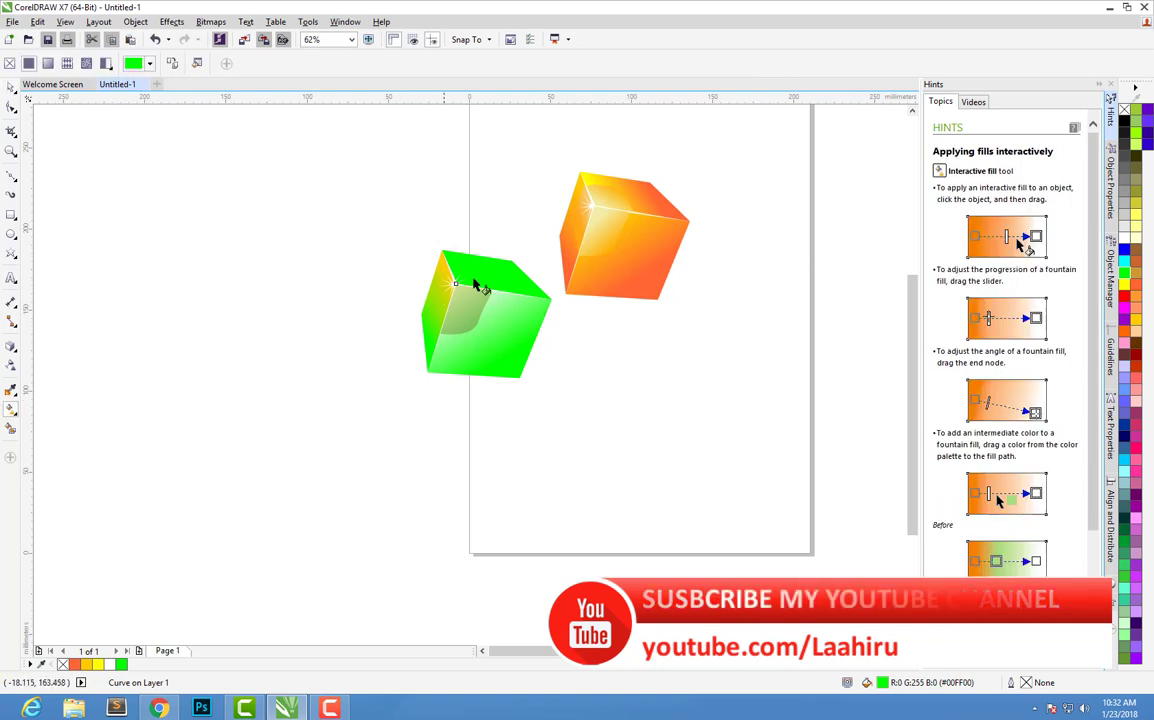
pyautogui.click(459, 287)
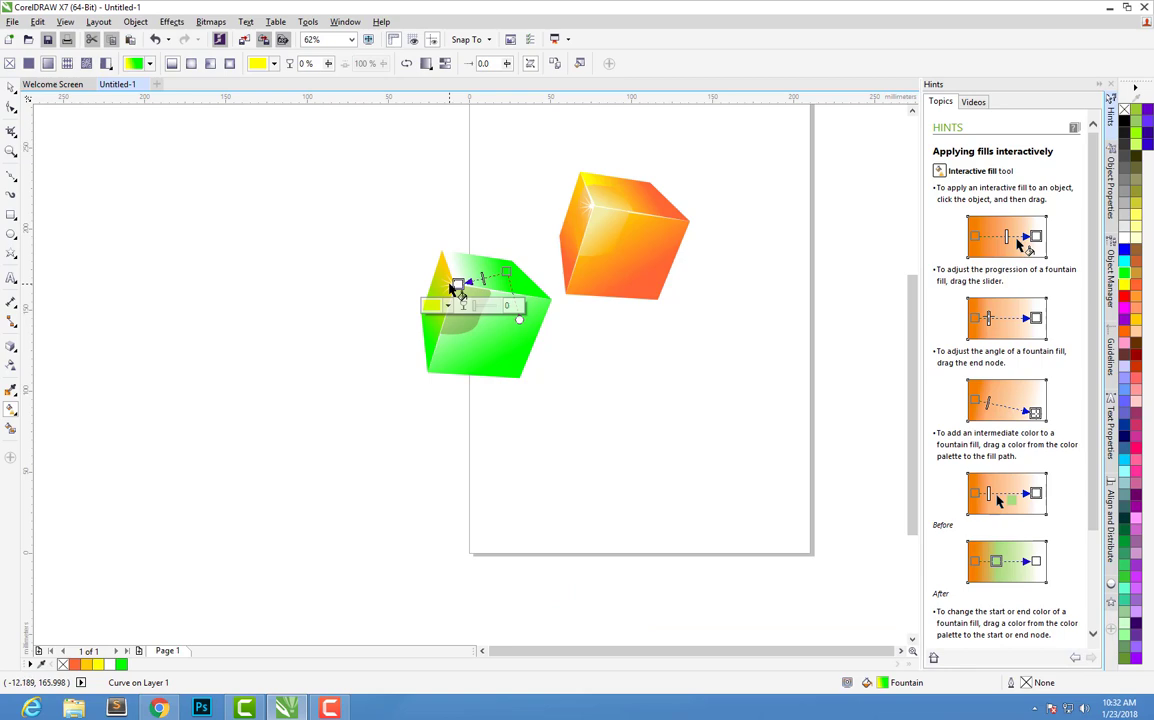
pyautogui.hotkey('ctrl', 'z')
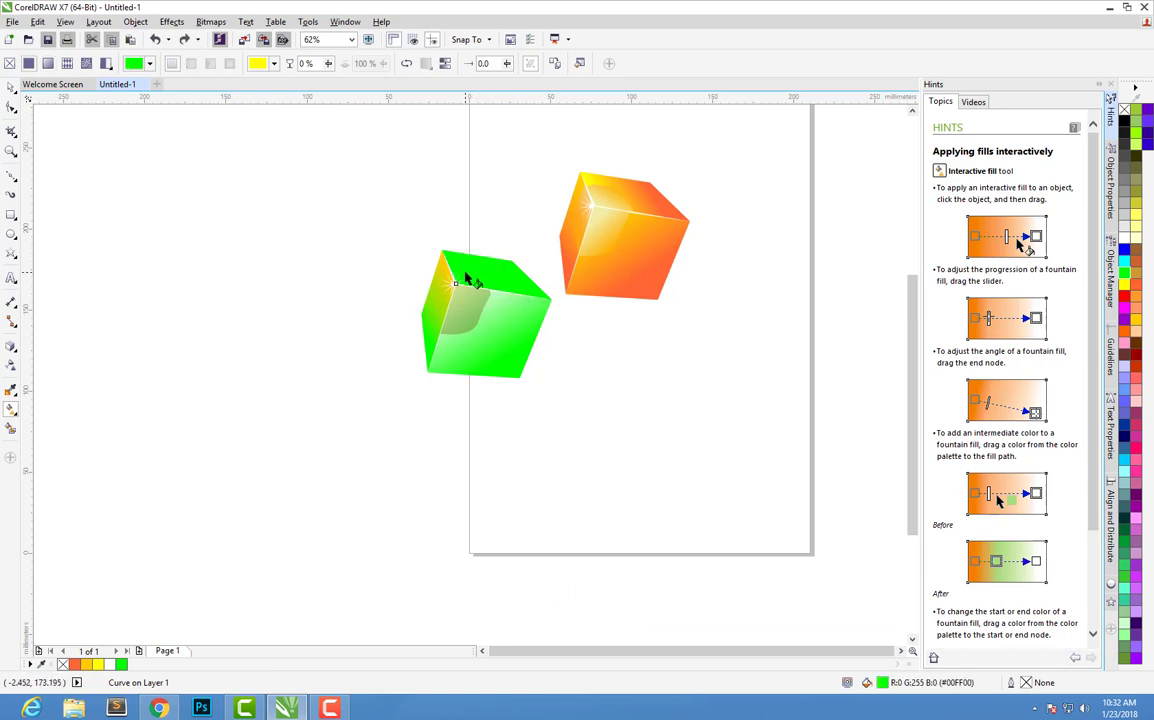
pyautogui.click(459, 282)
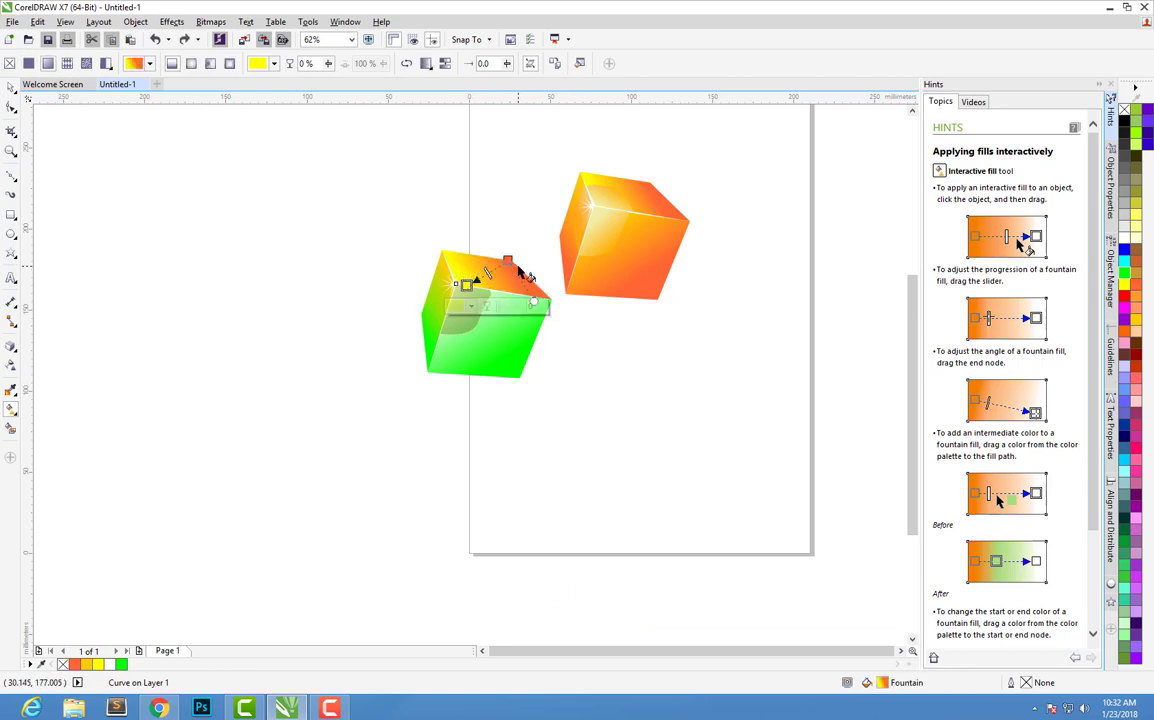
pyautogui.click(508, 261)
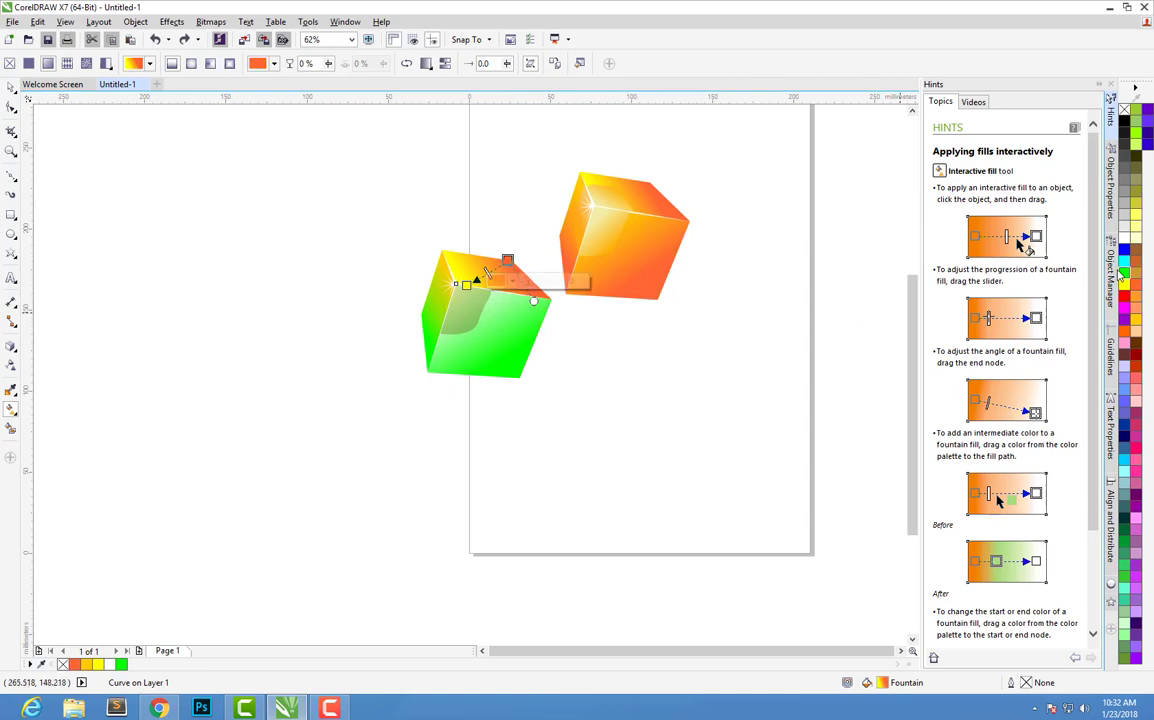
pyautogui.click(1125, 271)
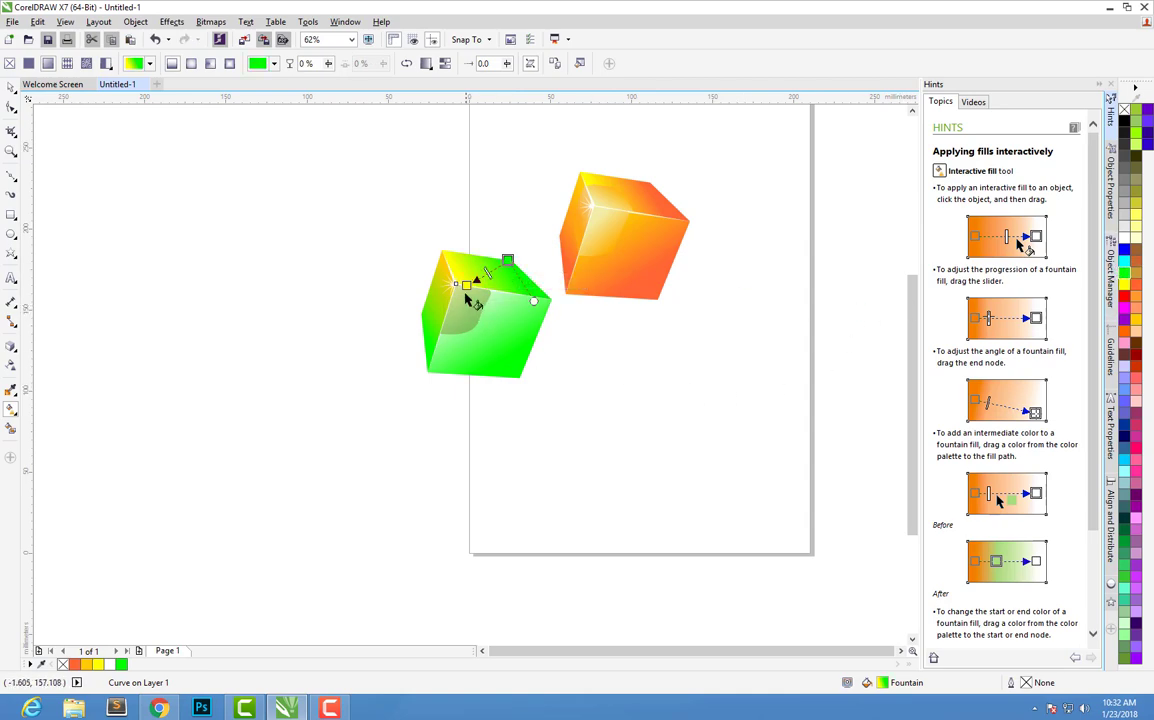
pyautogui.click(714, 497)
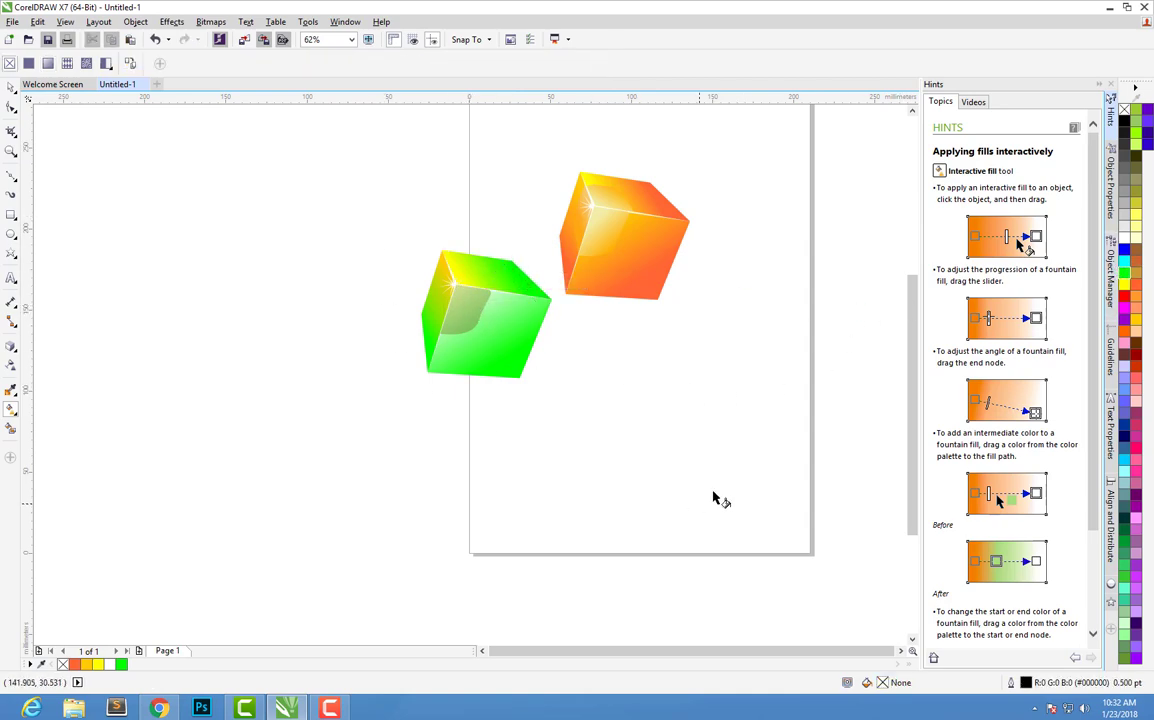
# Shift the shading patch's gradient start down-right and lighten its end colour to pale green.
pyautogui.click(470, 320)
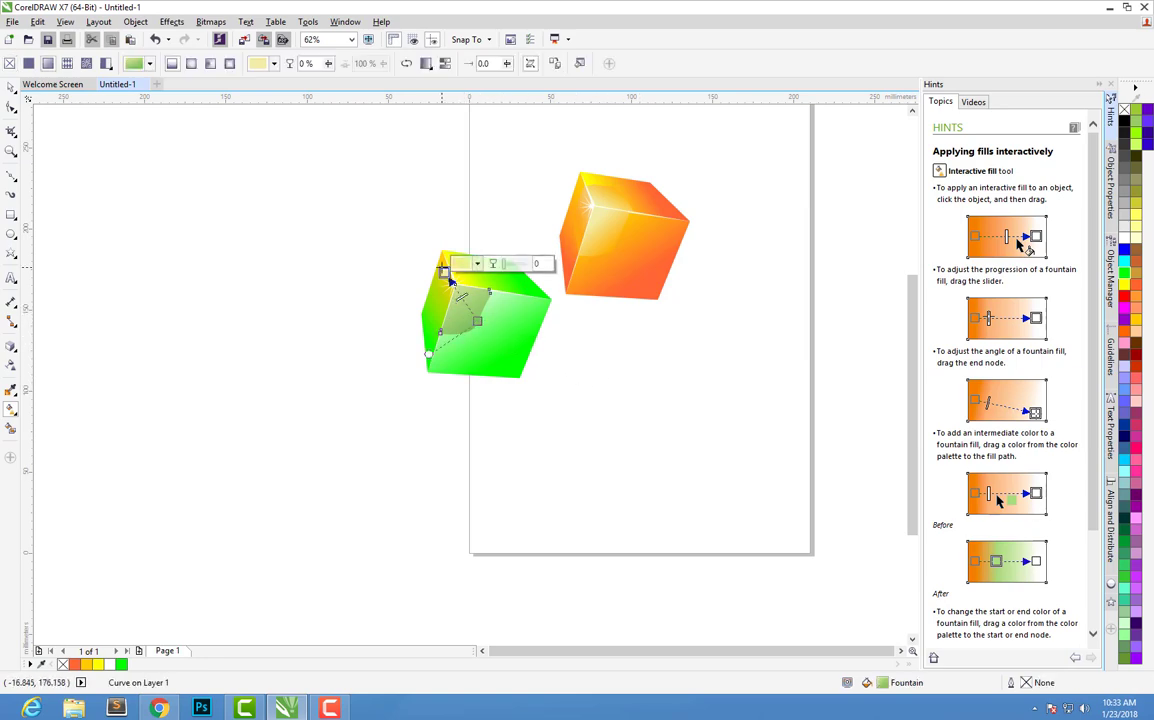
pyautogui.moveTo(449, 280); pyautogui.dragTo(458, 292)
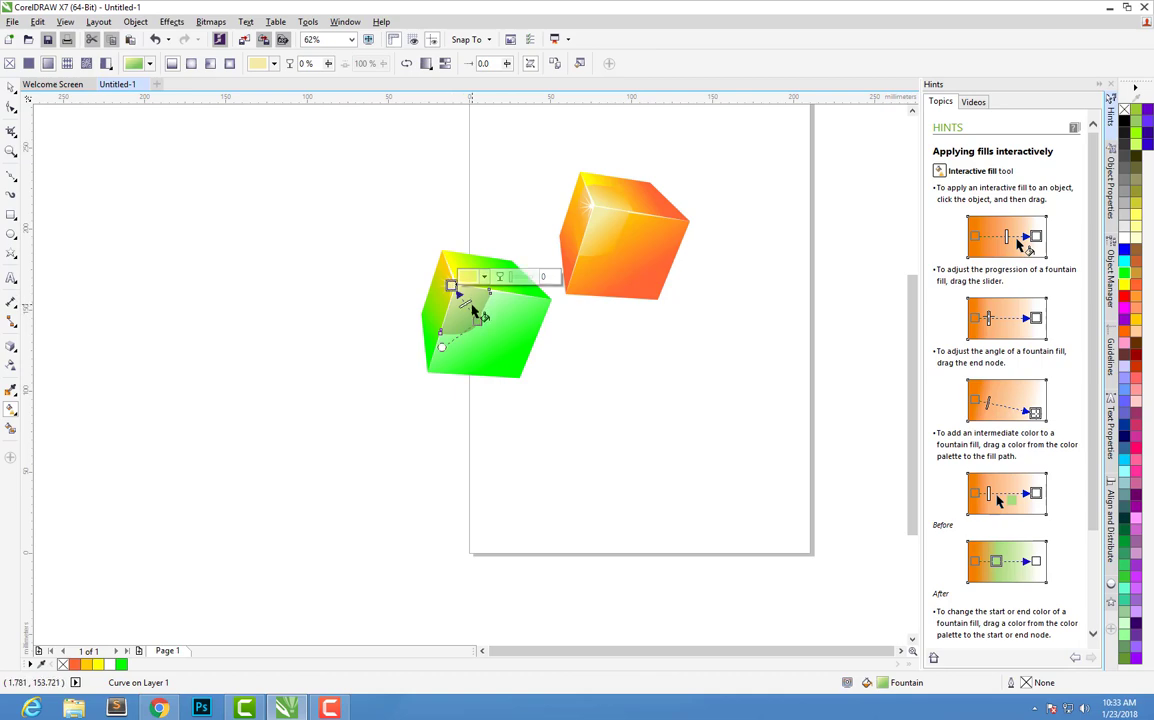
pyautogui.click(478, 321)
pyautogui.click(499, 313)
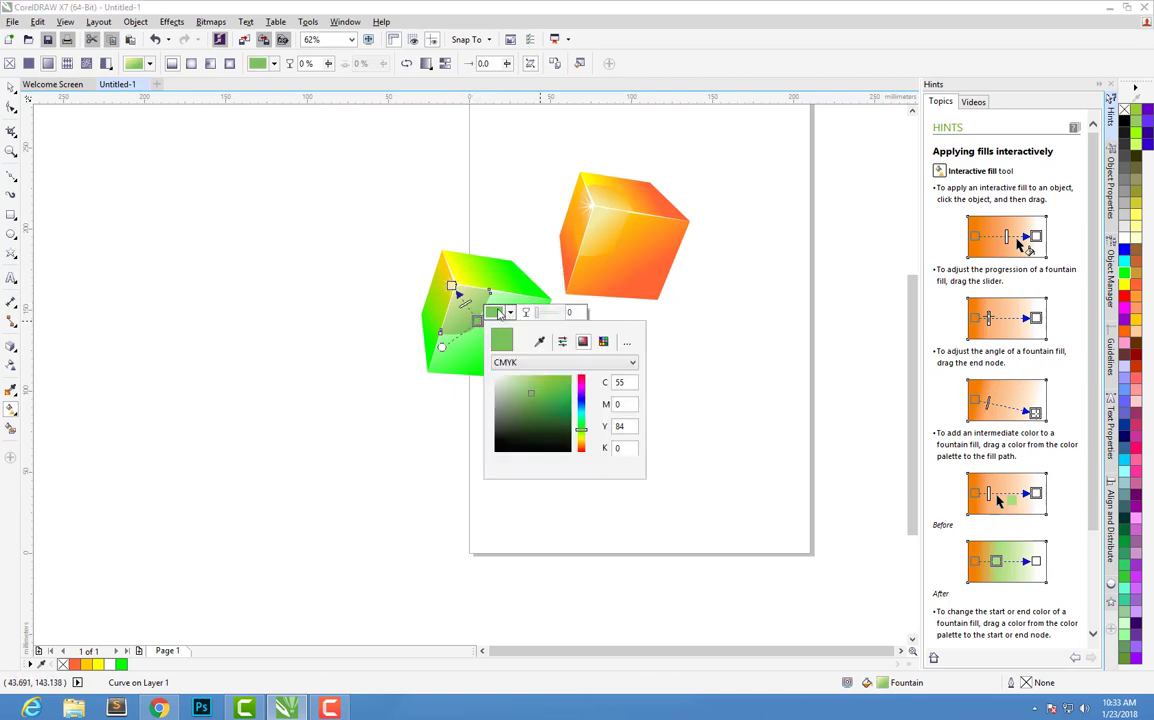
pyautogui.click(695, 330)
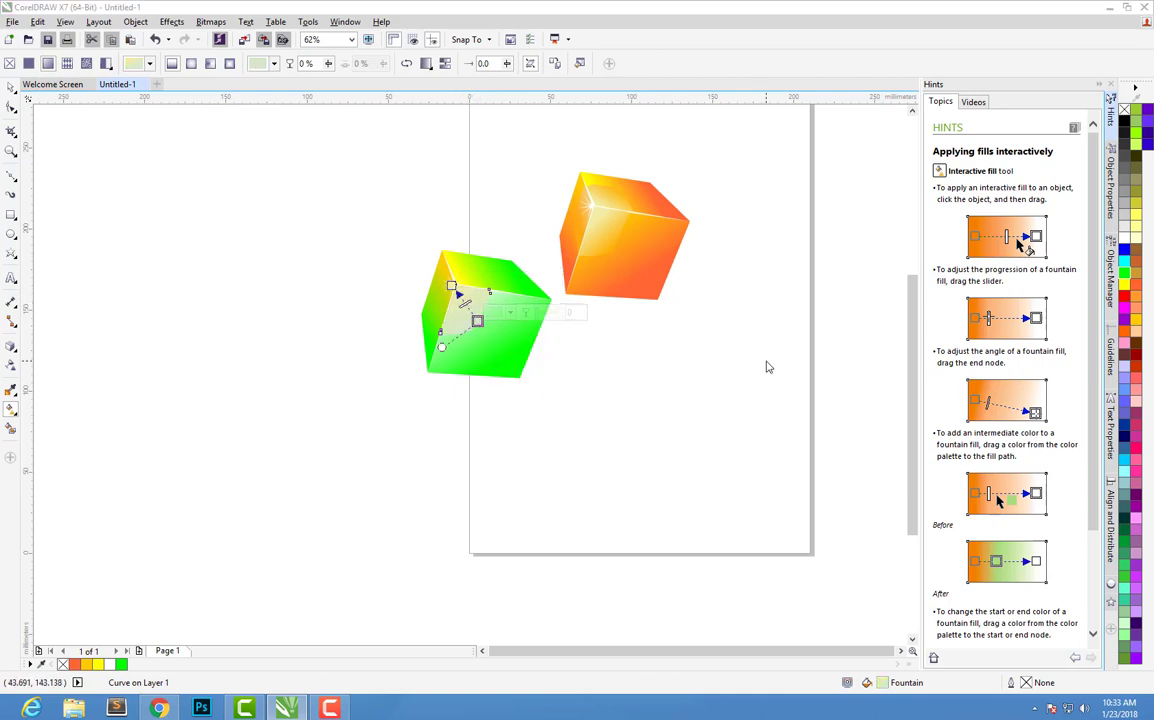
pyautogui.click(649, 368)
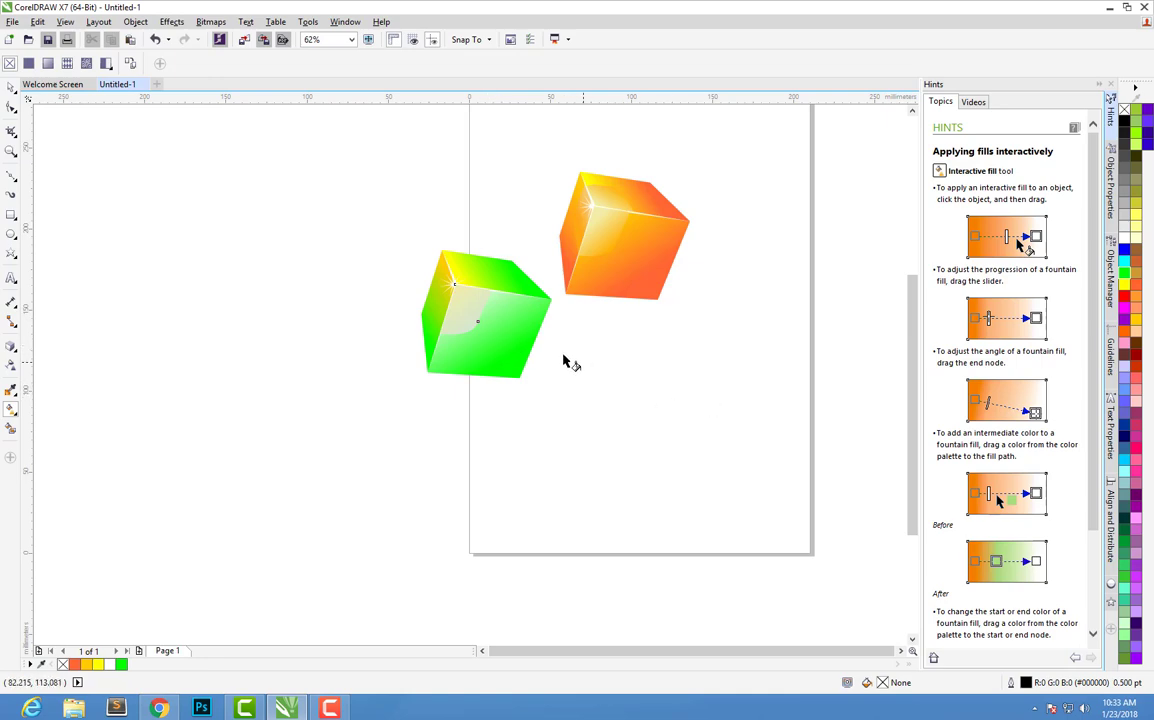
pyautogui.scroll(-2, 647, 437)
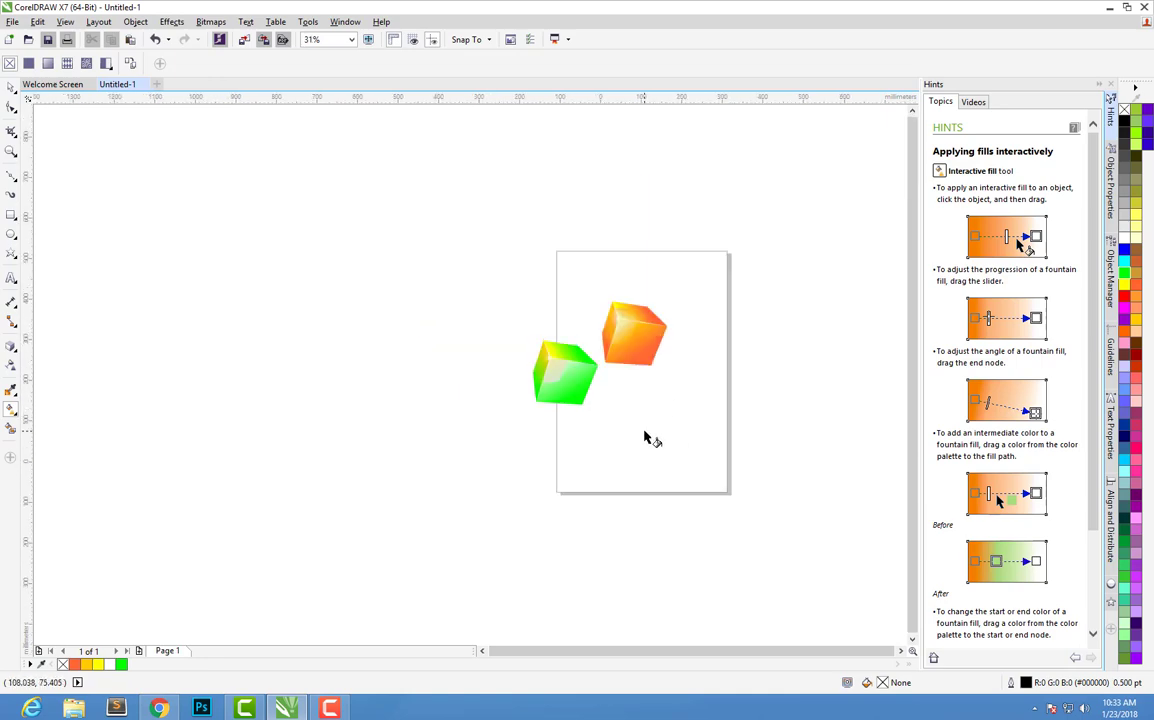
pyautogui.scroll(-2, 680, 448)
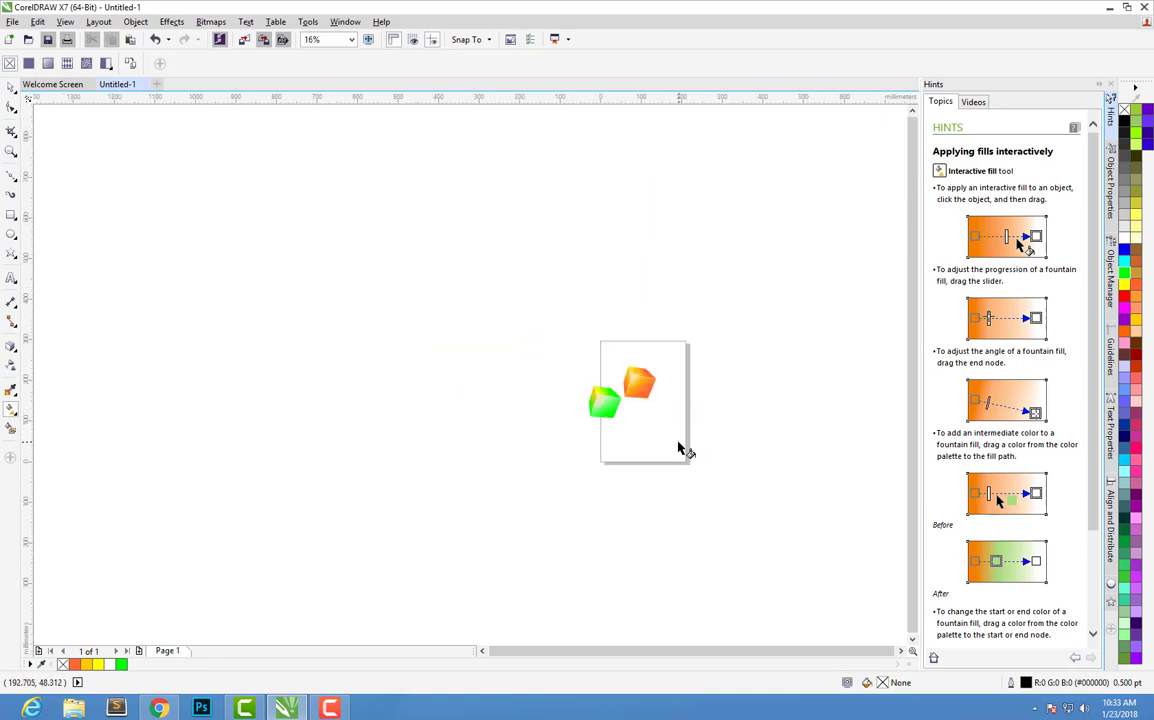
pyautogui.scroll(2, 662, 450)
pyautogui.scroll(4, 312, 335)
pyautogui.scroll(-2, 314, 336)
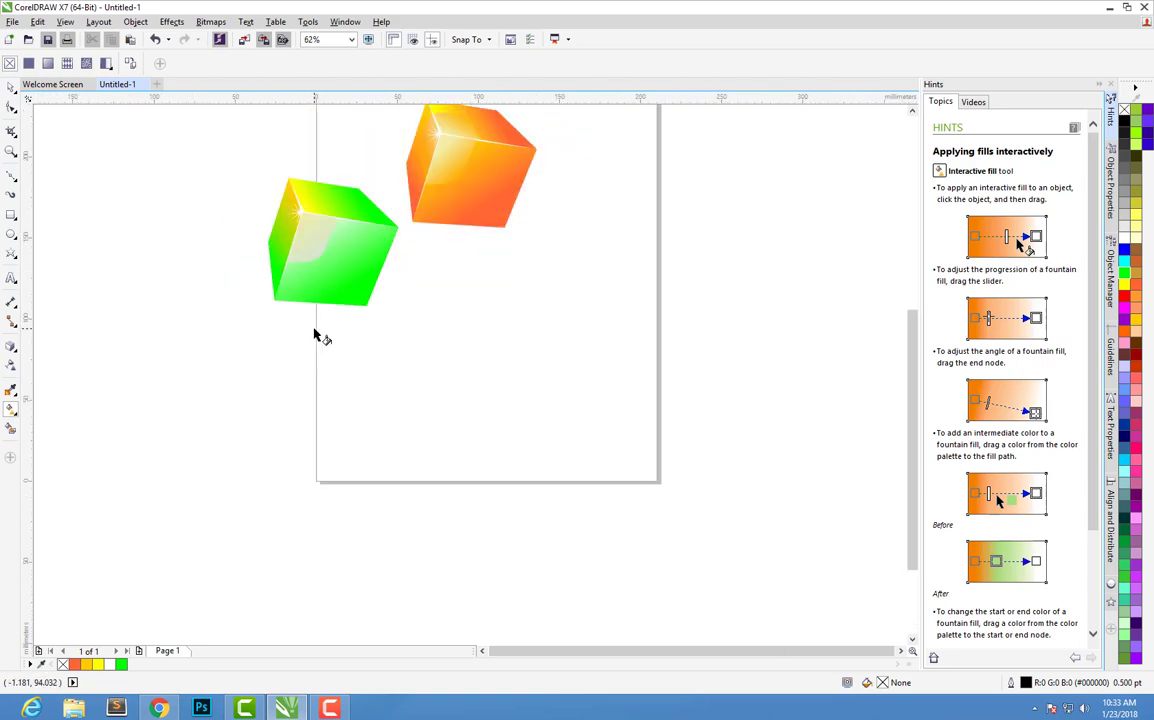
# Marquee-select the green cube's parts and rotate them toward upright.
pyautogui.click(11, 88)
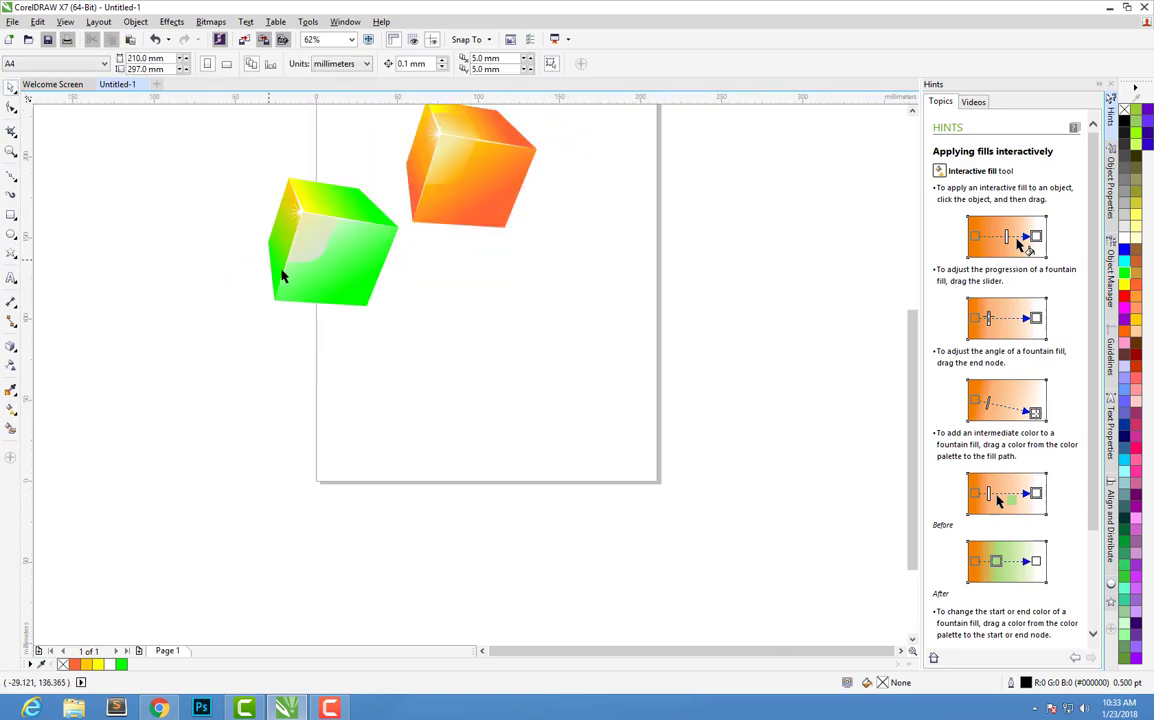
pyautogui.click(301, 268)
pyautogui.press('Escape')
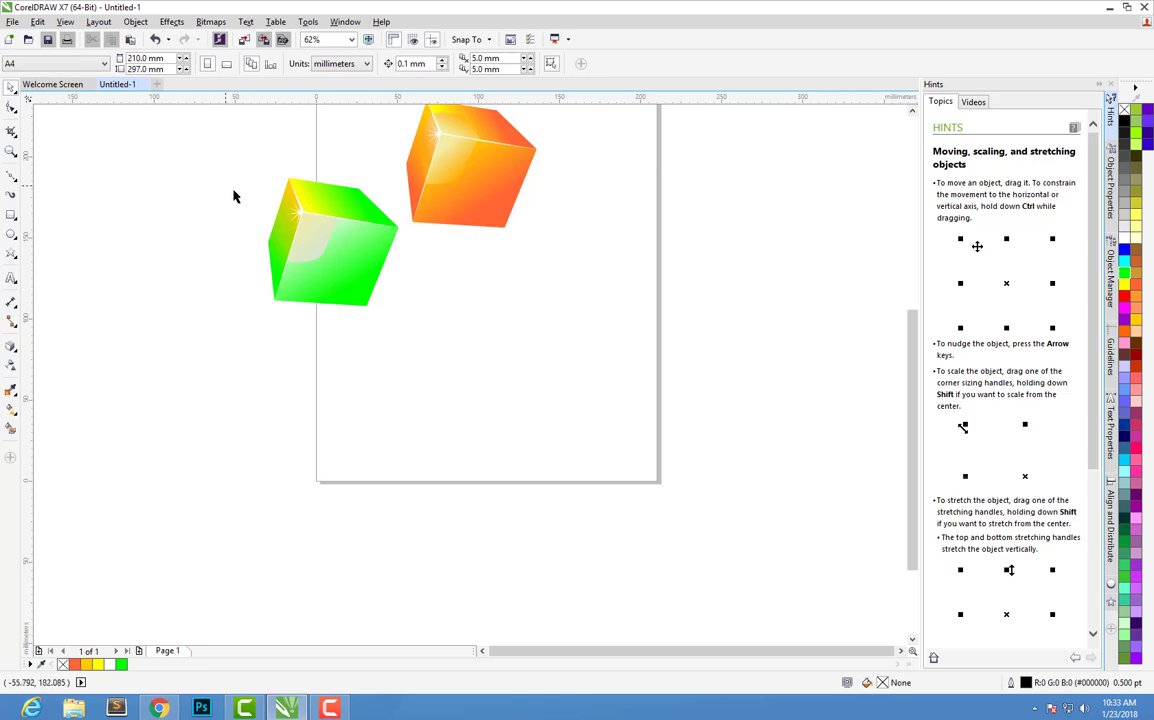
pyautogui.moveTo(203, 172); pyautogui.dragTo(438, 361)
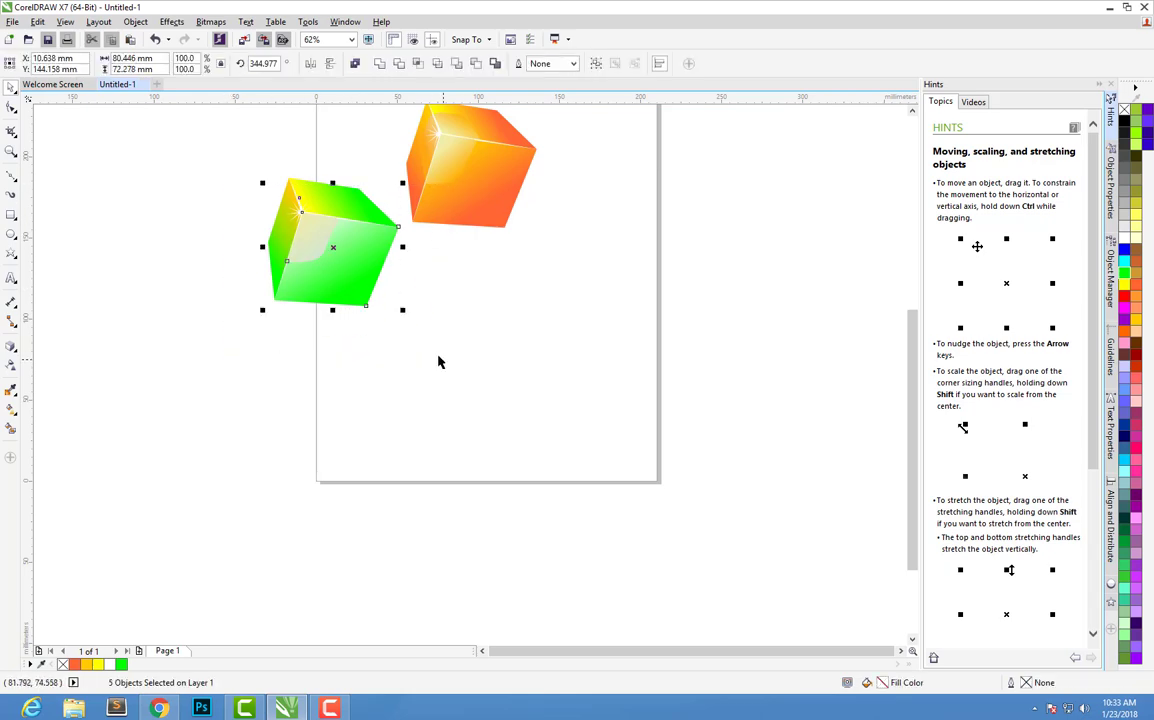
pyautogui.click(339, 246)
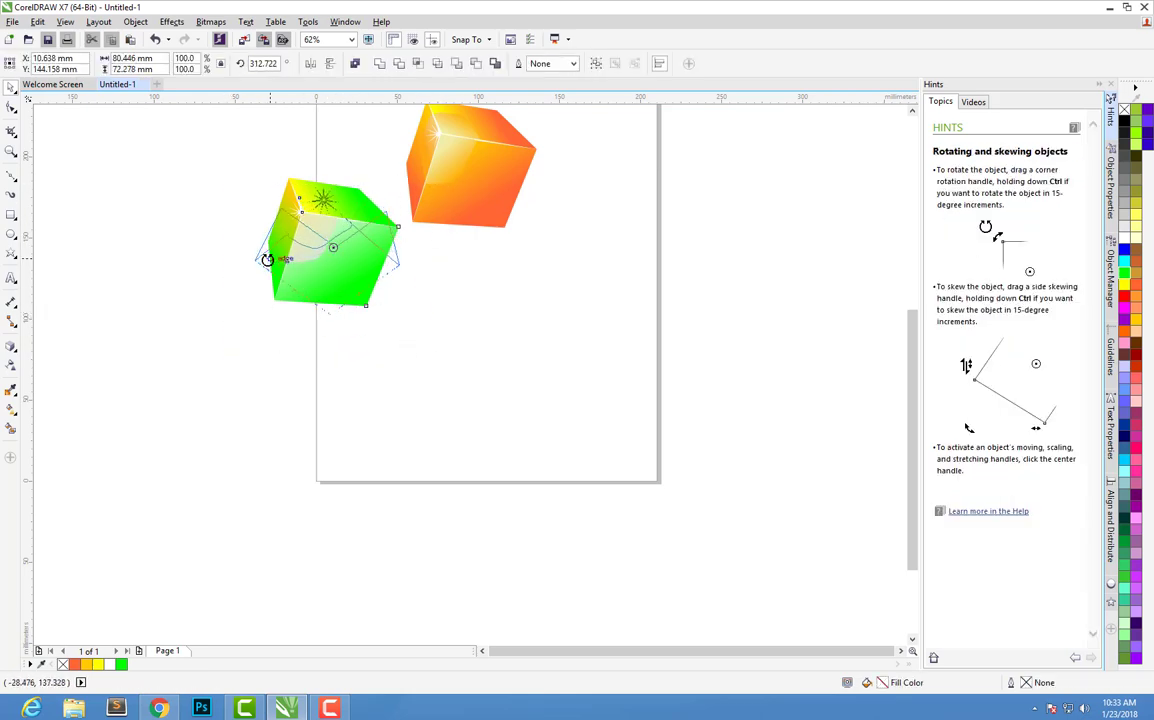
pyautogui.moveTo(262, 313); pyautogui.dragTo(265, 257)
pyautogui.moveTo(452, 327); pyautogui.dragTo(391, 319)
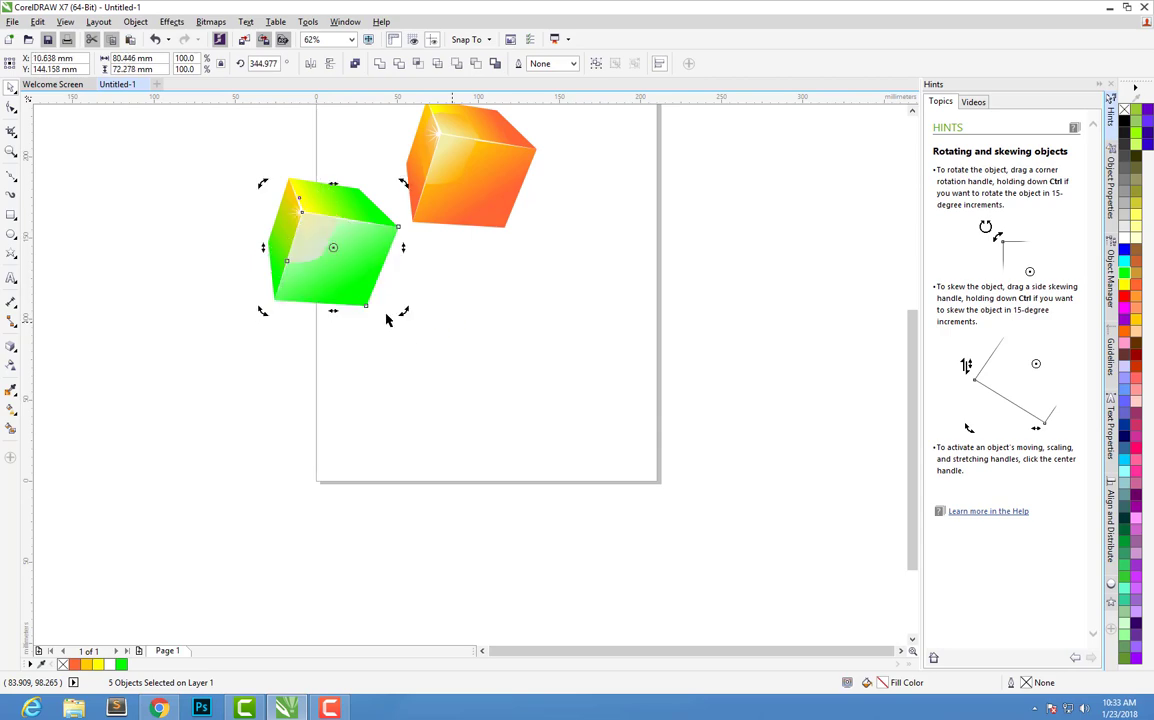
pyautogui.click(272, 152)
# Group the green cube's 8 parts, rotate the group upright and set it left of the orange cube.
pyautogui.moveTo(248, 155); pyautogui.dragTo(407, 352)
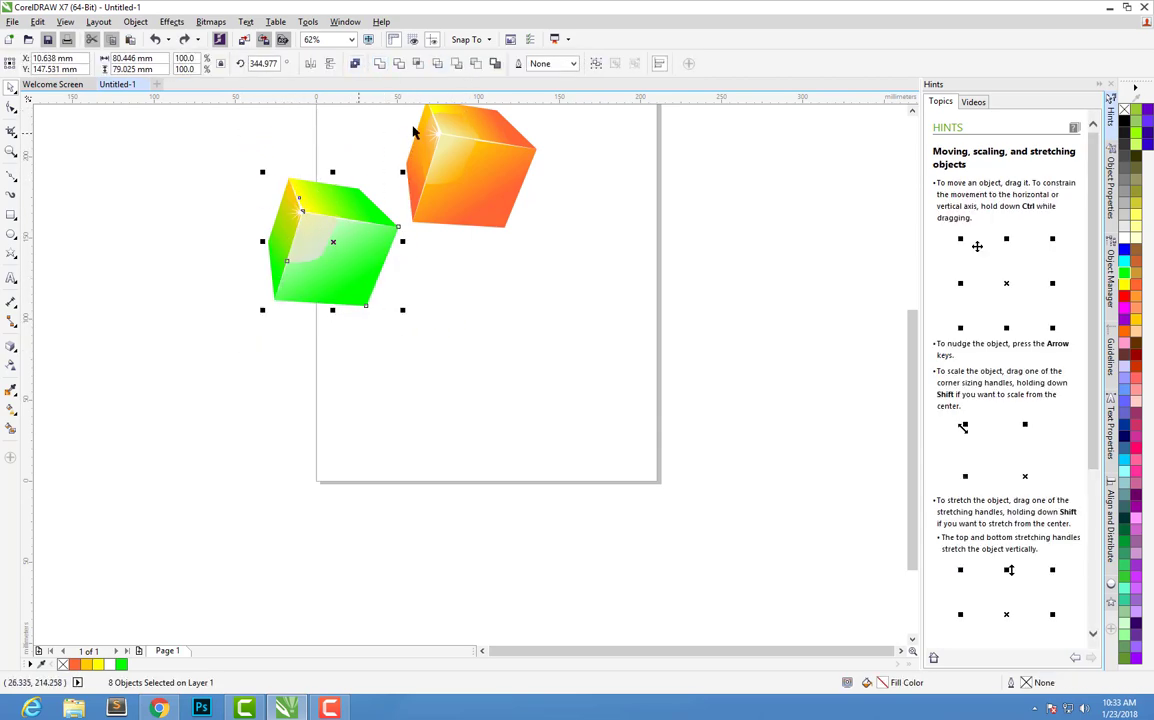
pyautogui.click(592, 64)
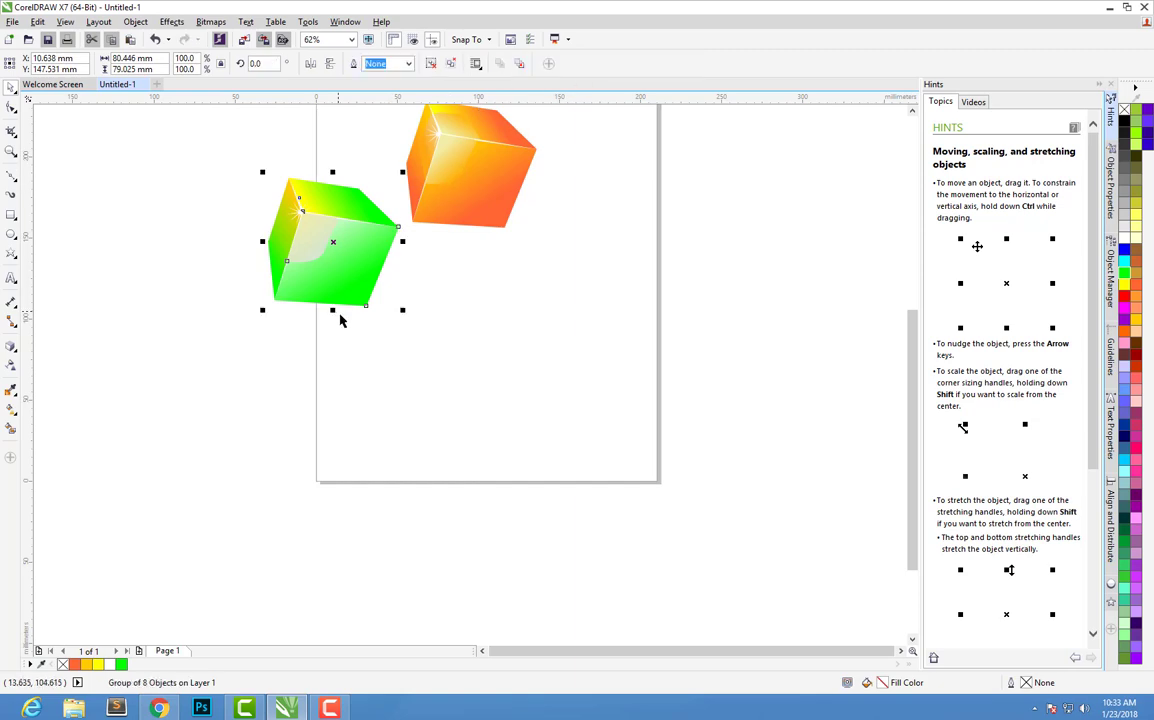
pyautogui.click(336, 243)
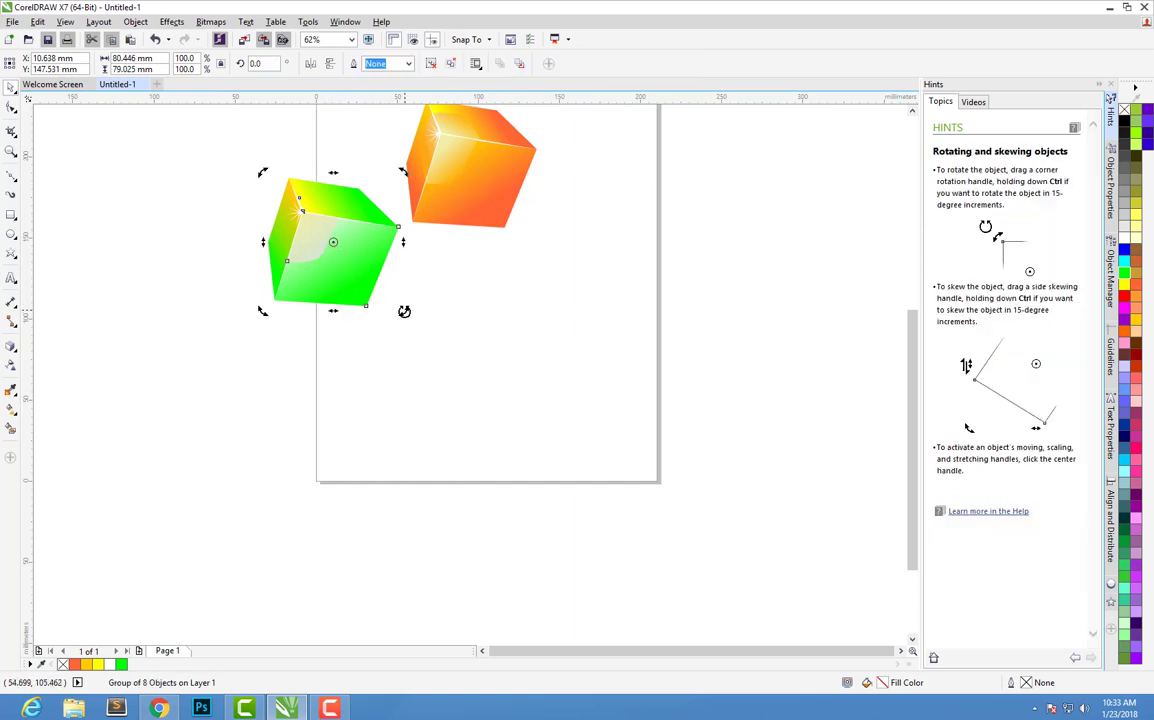
pyautogui.moveTo(404, 311)
pyautogui.mouseDown()
pyautogui.moveTo(320, 264)
pyautogui.moveTo(343, 193)
pyautogui.moveTo(319, 258)
pyautogui.moveTo(360, 240)
pyautogui.mouseUp()
pyautogui.click(335, 258)
pyautogui.click(490, 293)
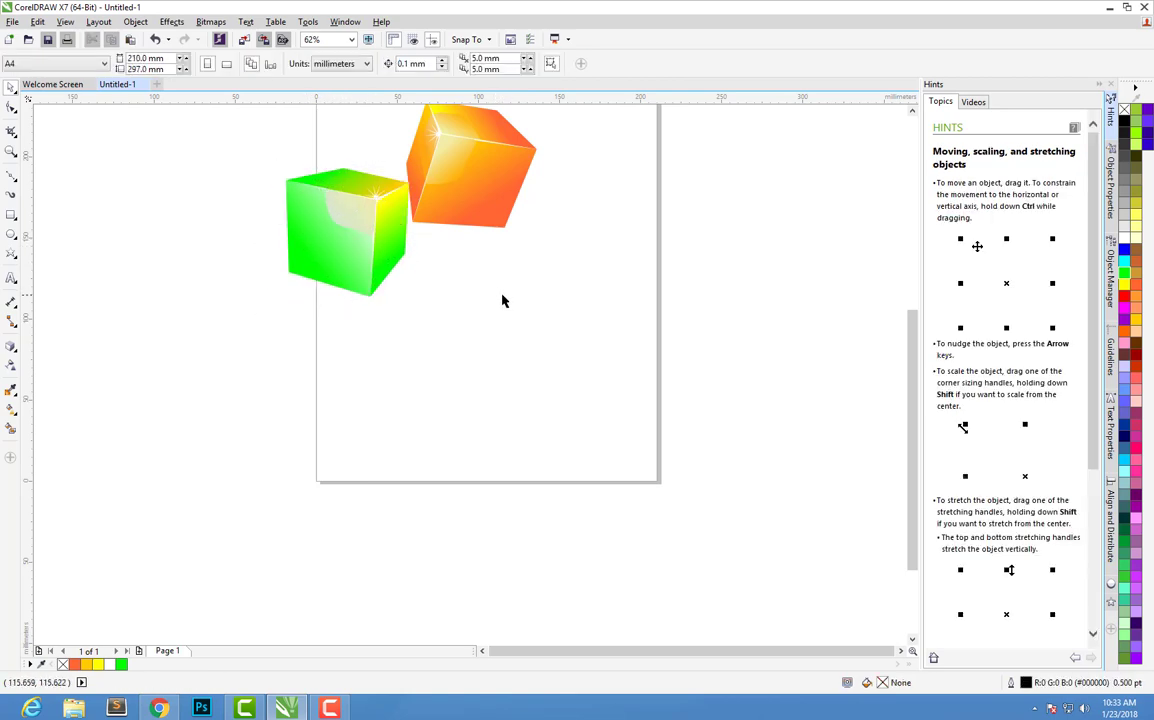
pyautogui.scroll(-2, 503, 301)
pyautogui.scroll(-1, 491, 328)
pyautogui.scroll(1, 491, 330)
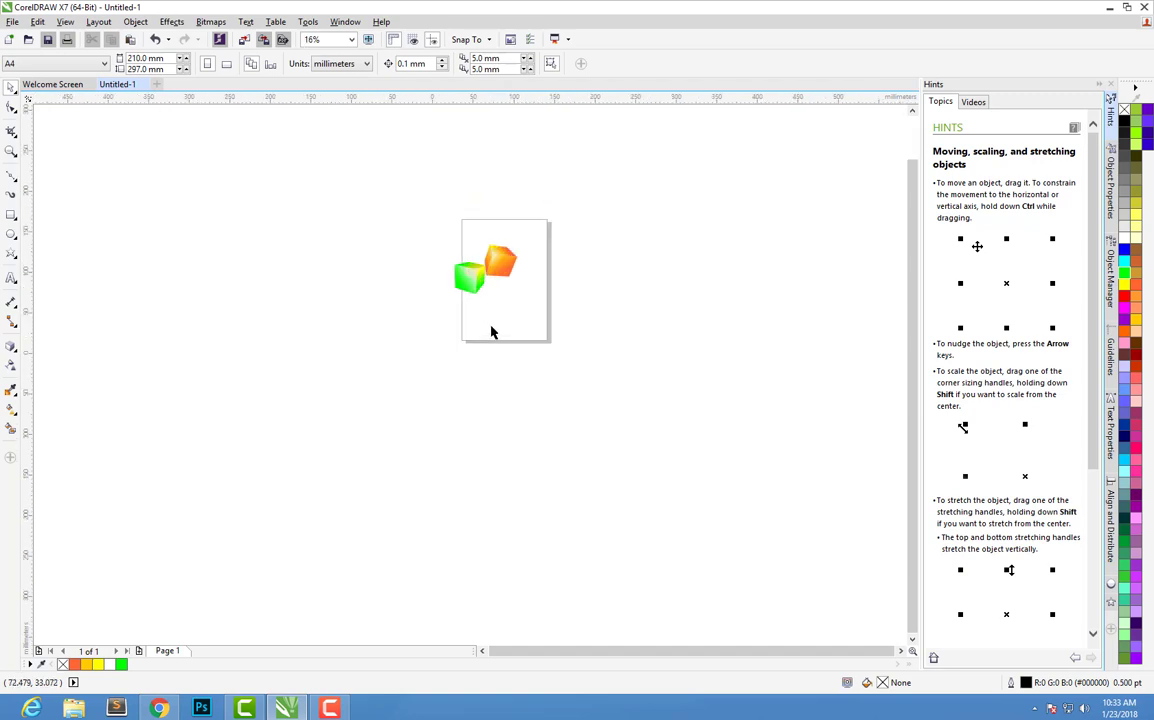
pyautogui.scroll(2, 490, 332)
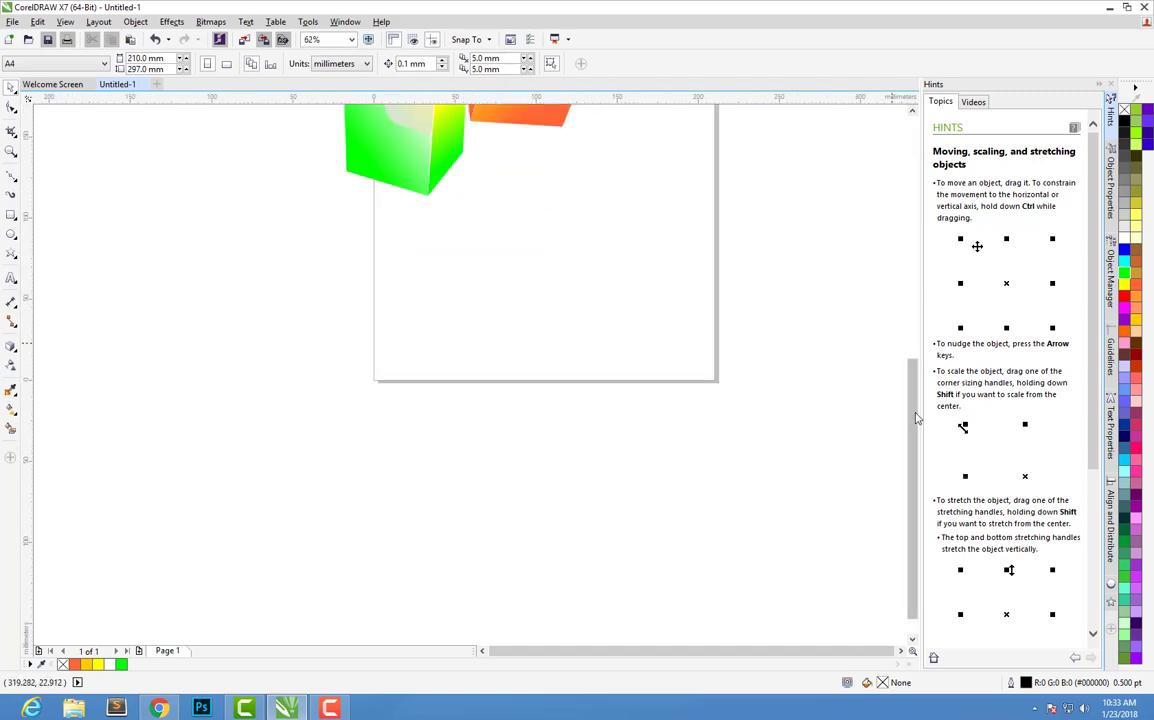
pyautogui.moveTo(912, 413); pyautogui.dragTo(920, 327)
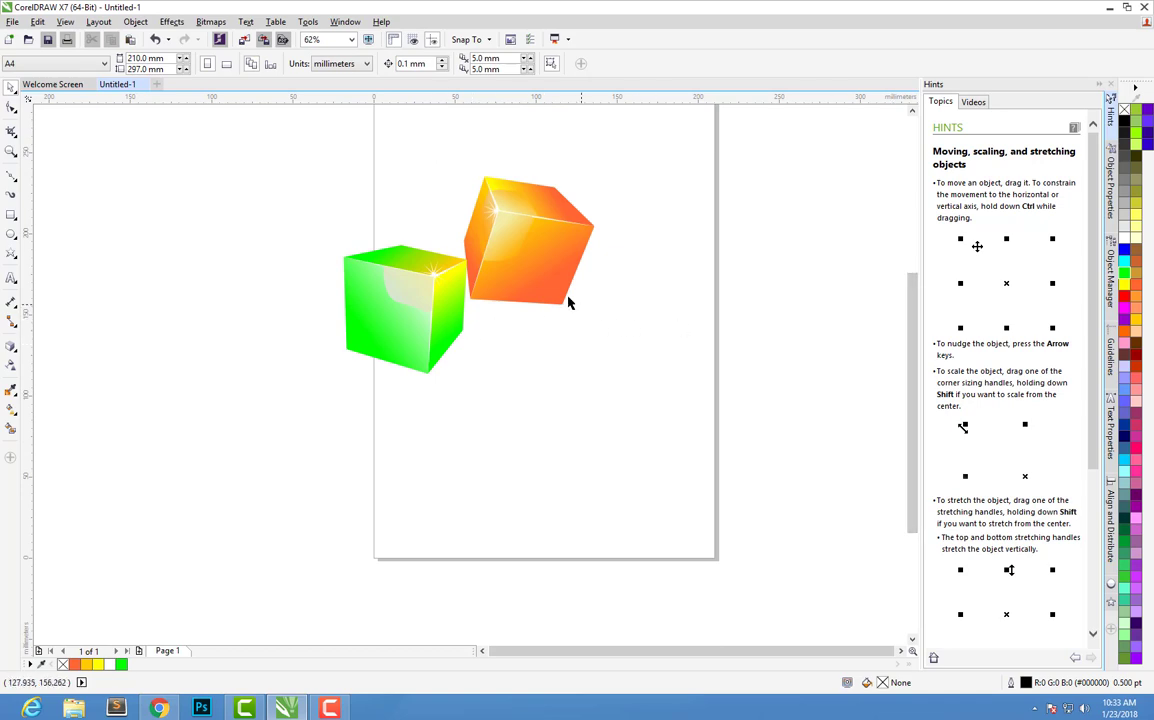
# Select the whole orange cube group, undoing an accidental face move.
pyautogui.click(525, 264)
pyautogui.click(541, 395)
pyautogui.click(533, 270)
pyautogui.keyDown('ctrl'); pyautogui.click(533, 268); pyautogui.keyUp('ctrl')
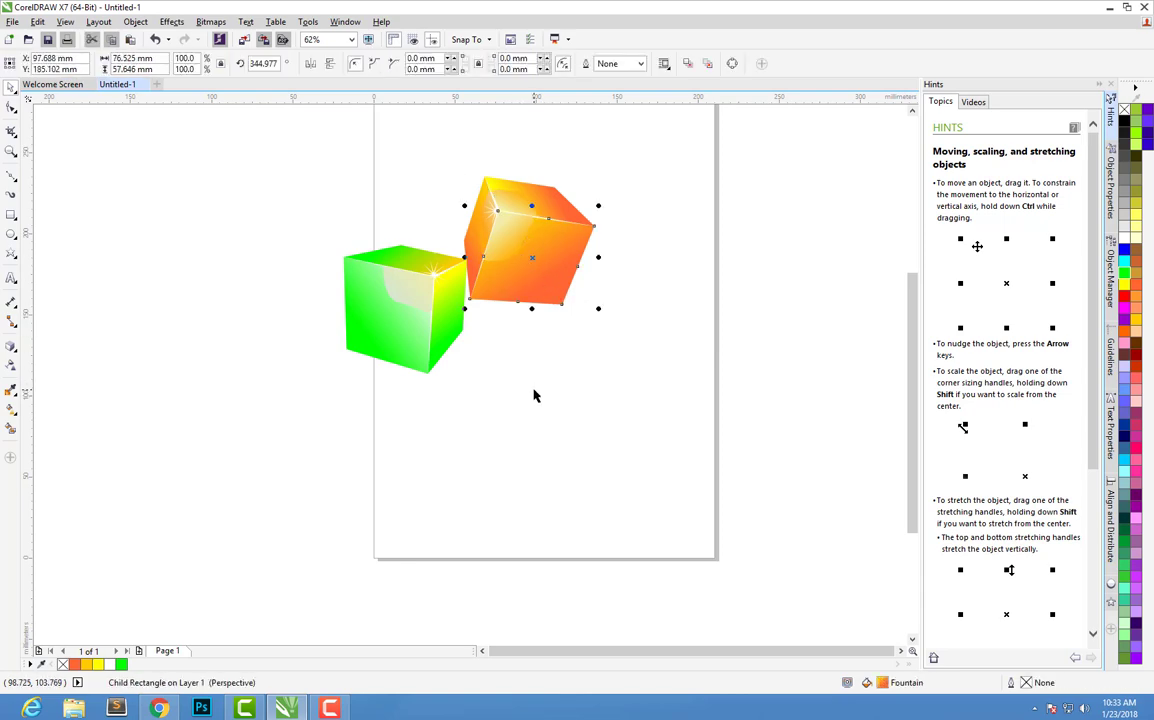
pyautogui.moveTo(522, 268); pyautogui.dragTo(550, 368)
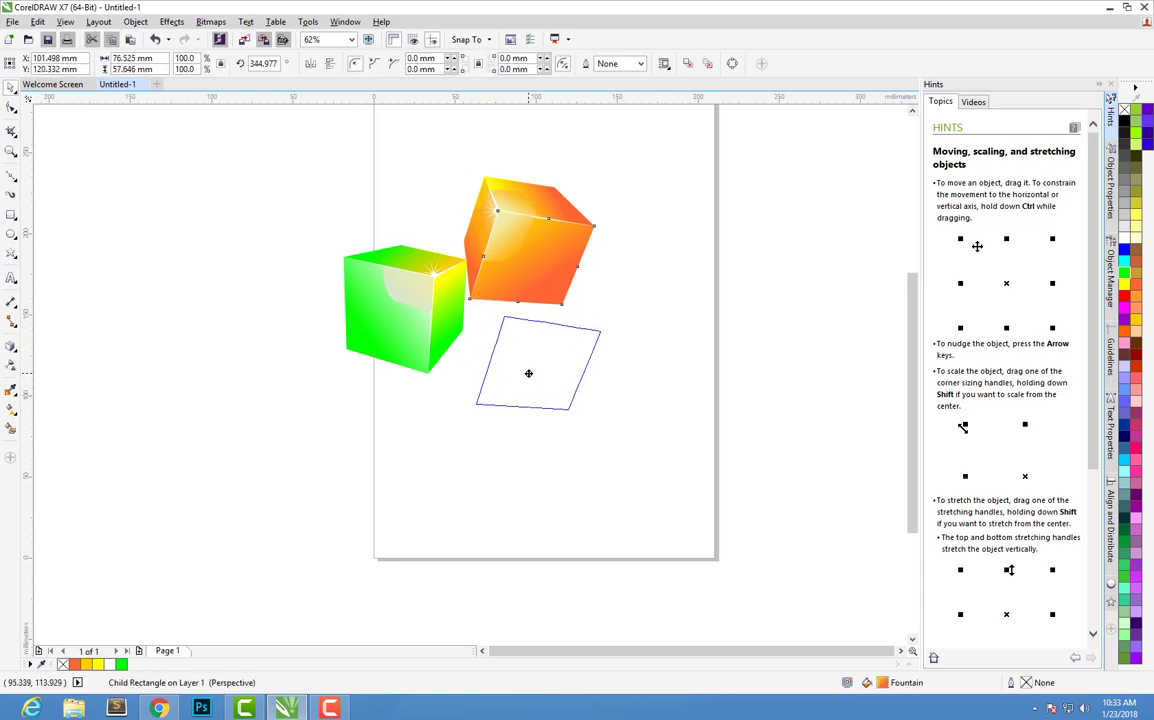
pyautogui.hotkey('ctrl', 'z')
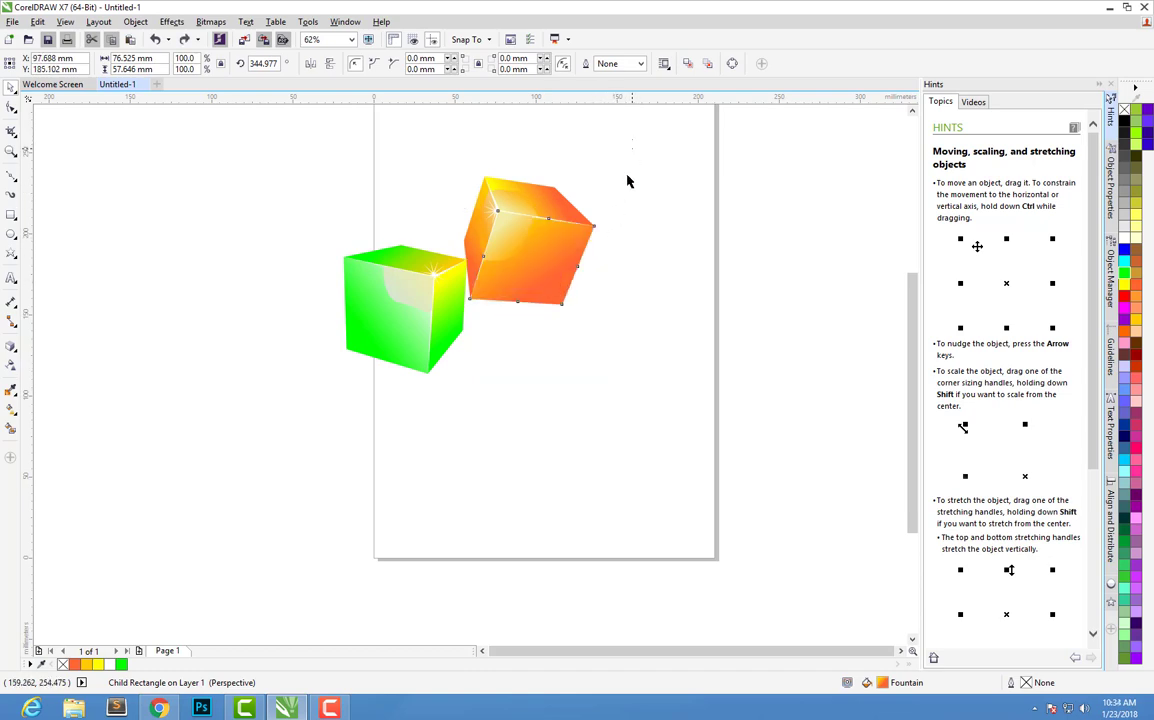
pyautogui.moveTo(632, 140); pyautogui.dragTo(466, 355)
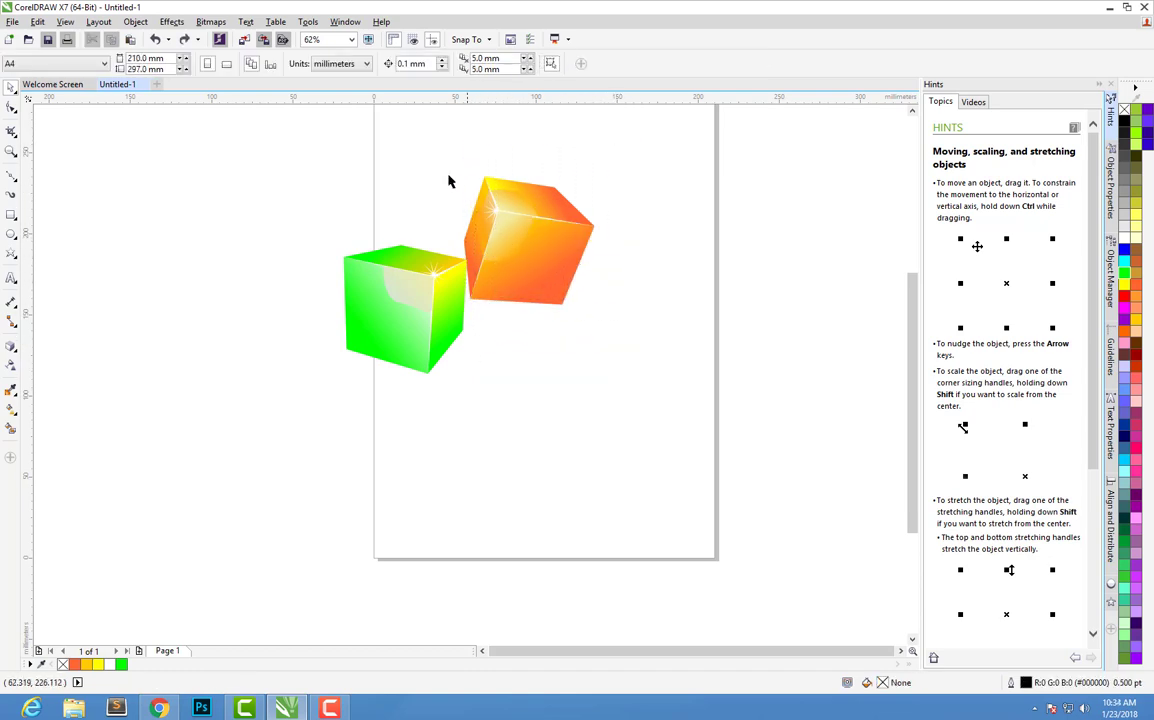
pyautogui.click(549, 201)
pyautogui.click(657, 178)
# Drop a copy of the orange cube below it and ungroup the copy.
pyautogui.moveTo(535, 199); pyautogui.dragTo(551, 386)
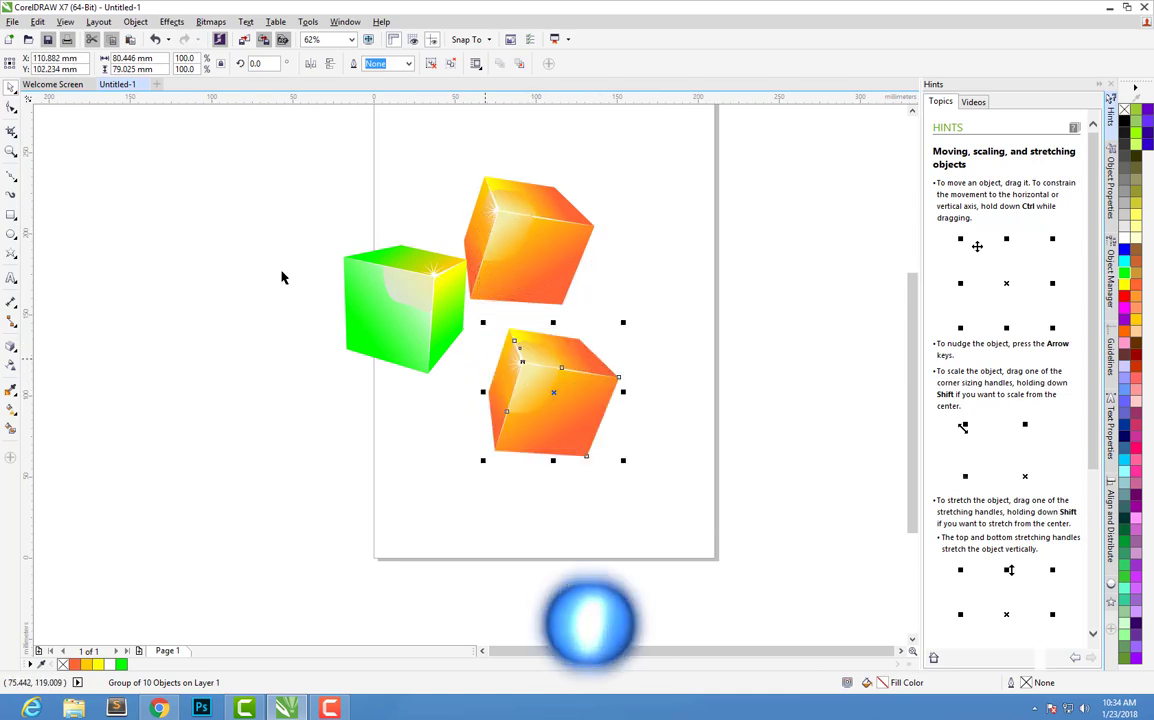
pyautogui.press('Escape')
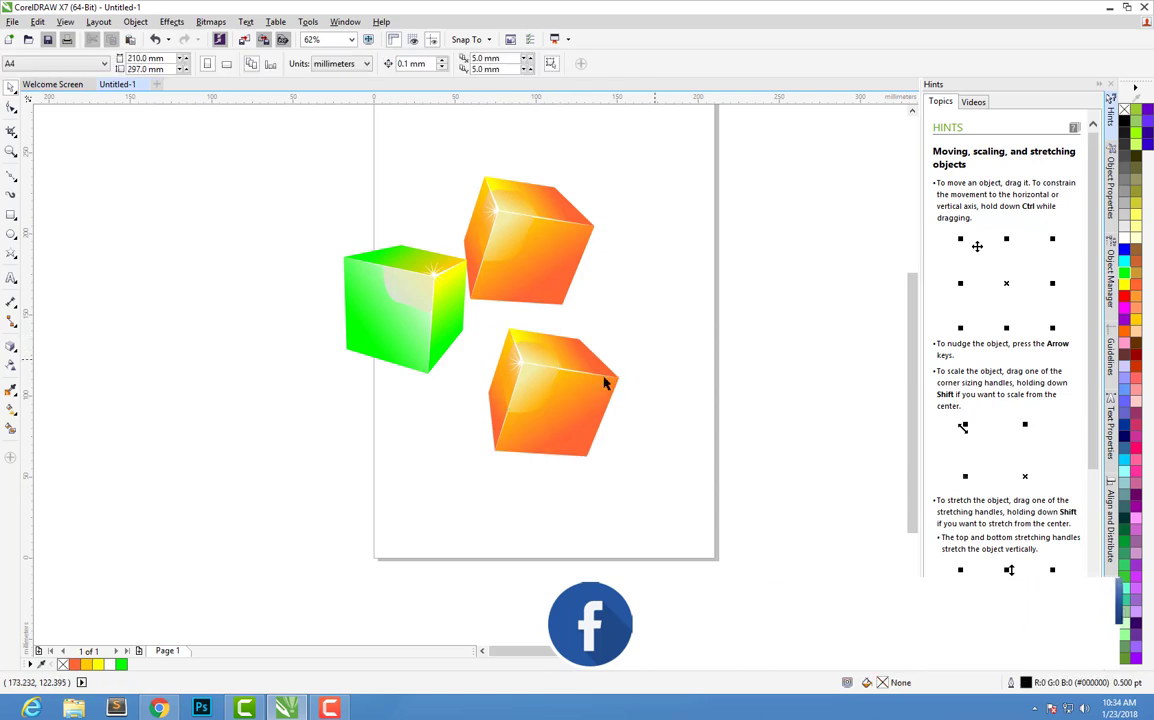
pyautogui.click(518, 360)
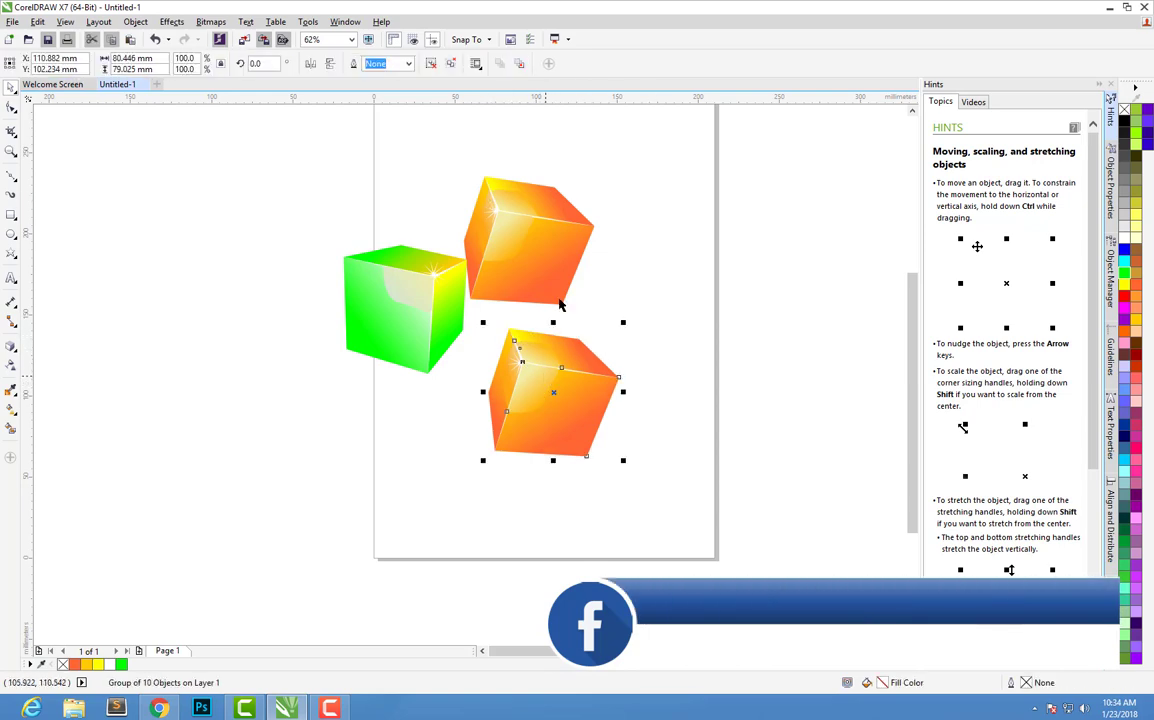
pyautogui.click(431, 63)
pyautogui.click(538, 375)
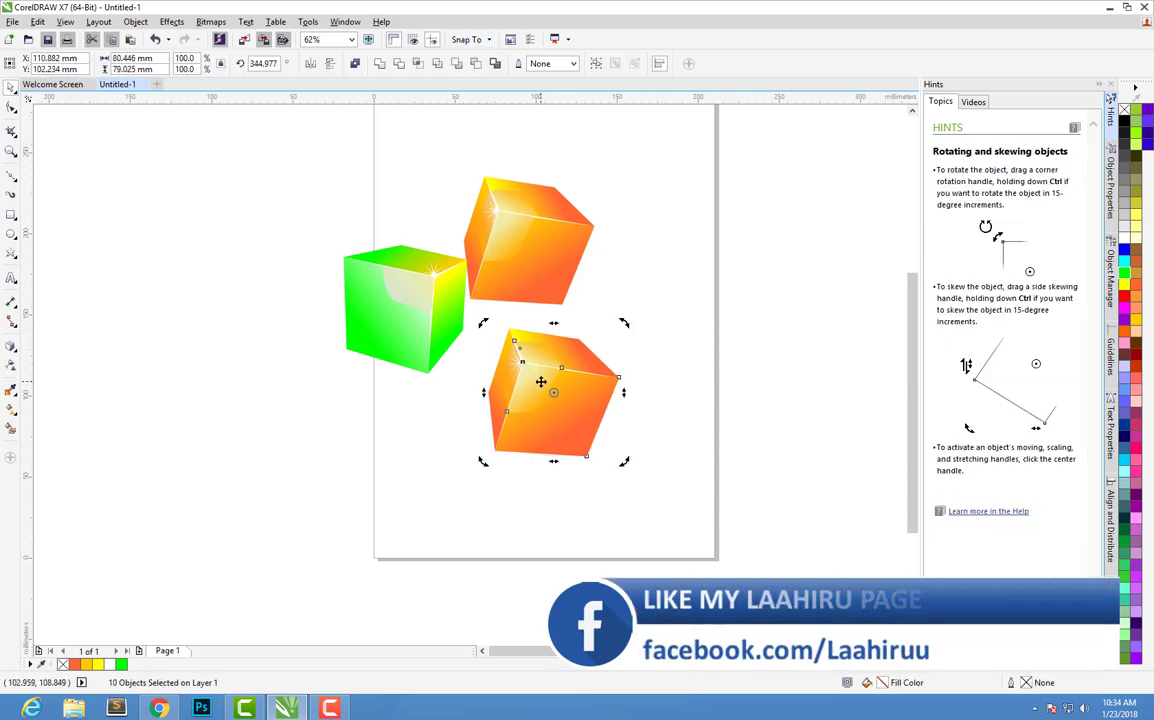
pyautogui.click(725, 405)
# Check the lower cube's separate faces and sparkle star, then clear the selection.
pyautogui.click(533, 400)
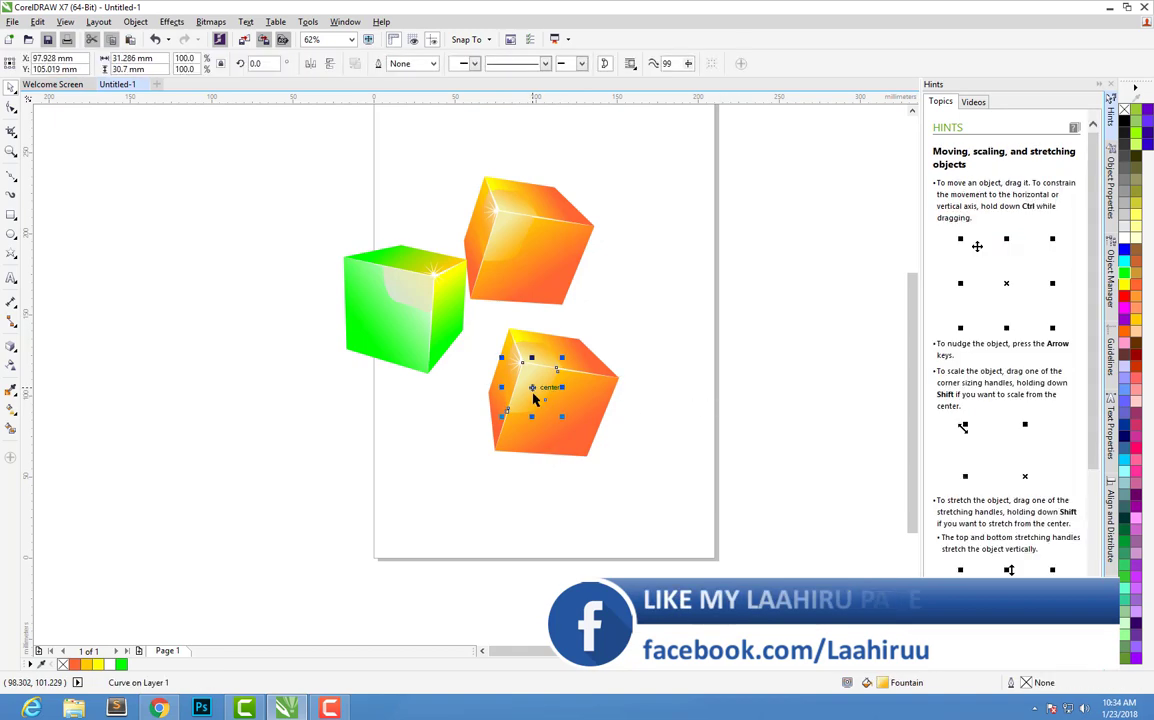
pyautogui.click(519, 370)
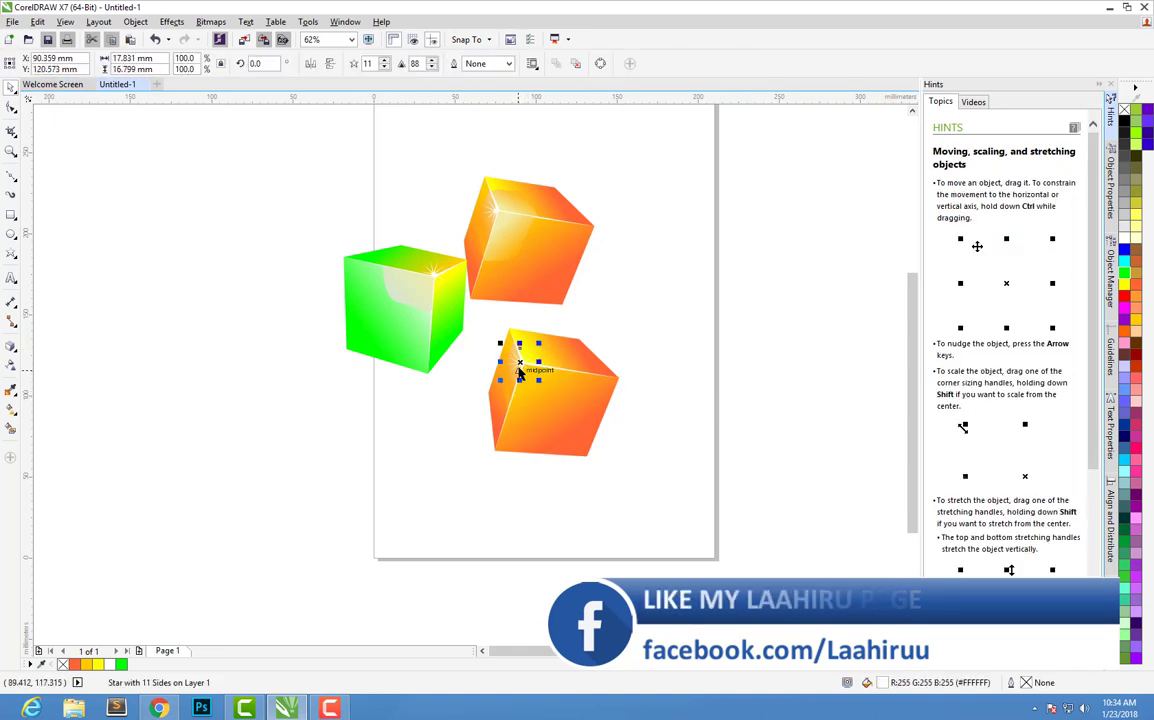
pyautogui.click(516, 372)
pyautogui.click(511, 396)
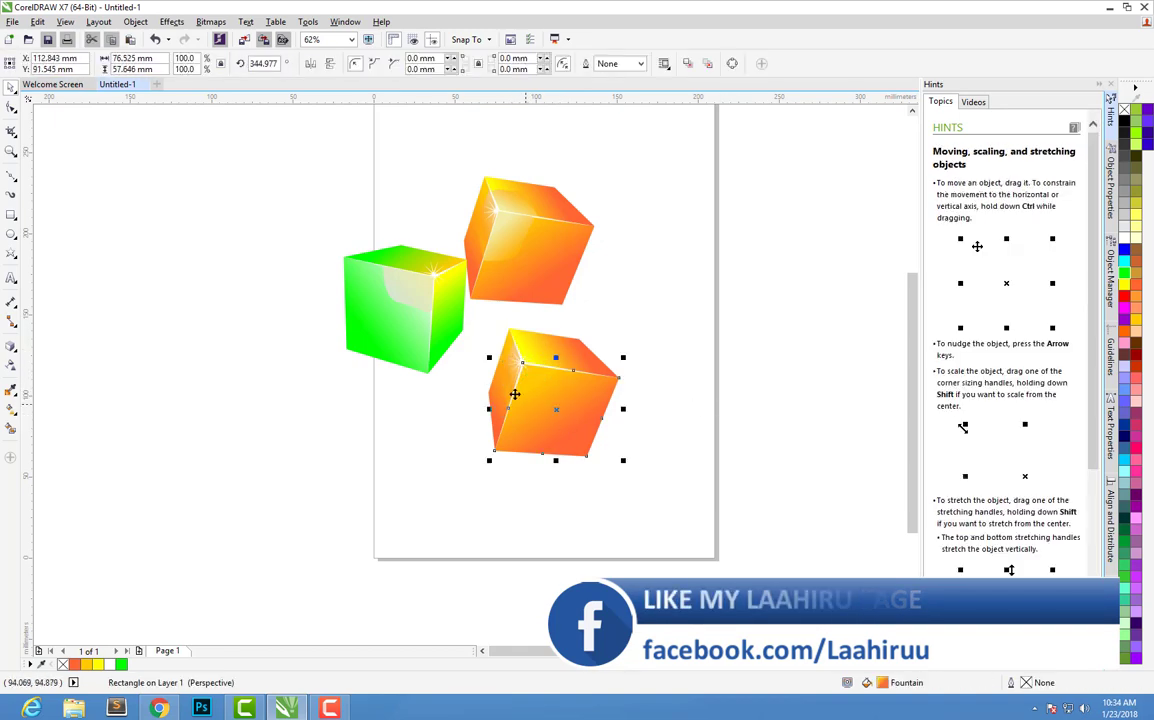
pyautogui.press('Escape')
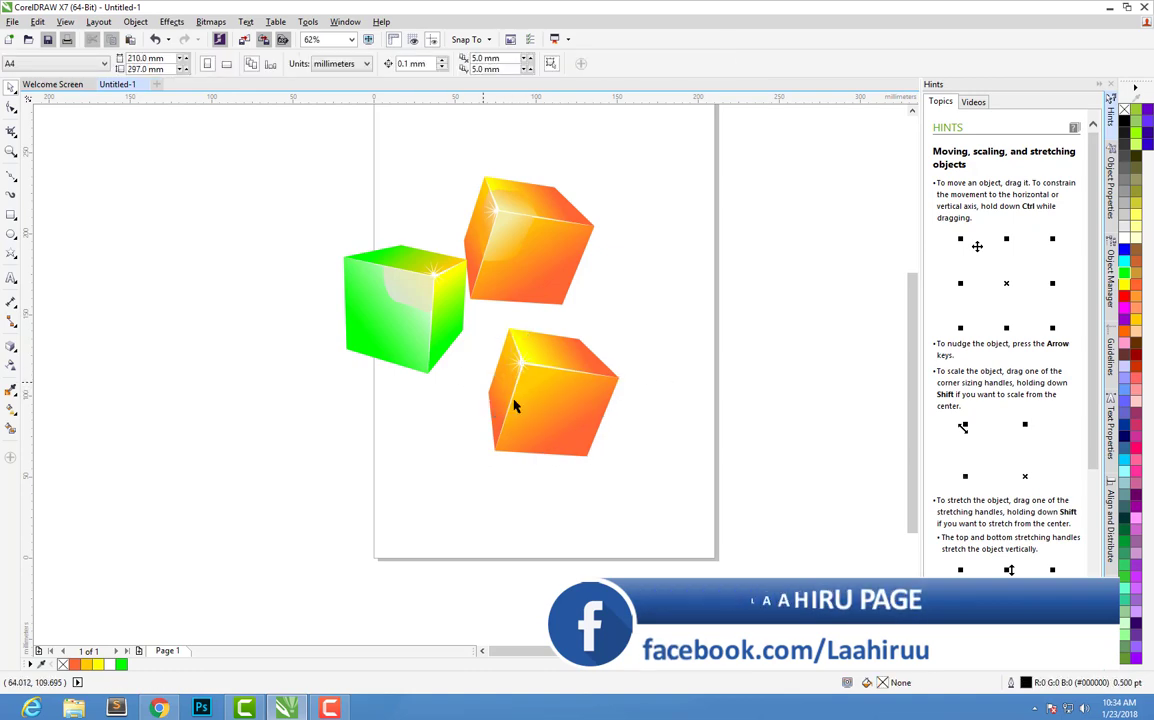
# Make the lower cube's side-face fountain fill end in red.
pyautogui.click(10, 410)
pyautogui.click(576, 432)
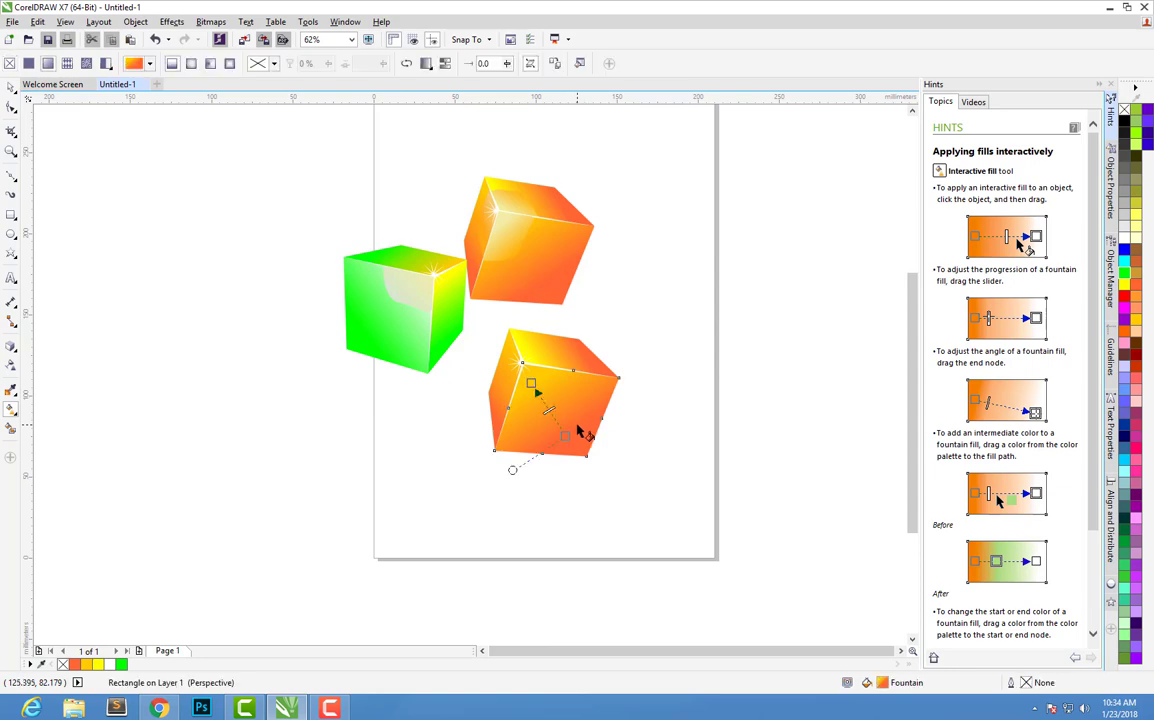
pyautogui.click(567, 437)
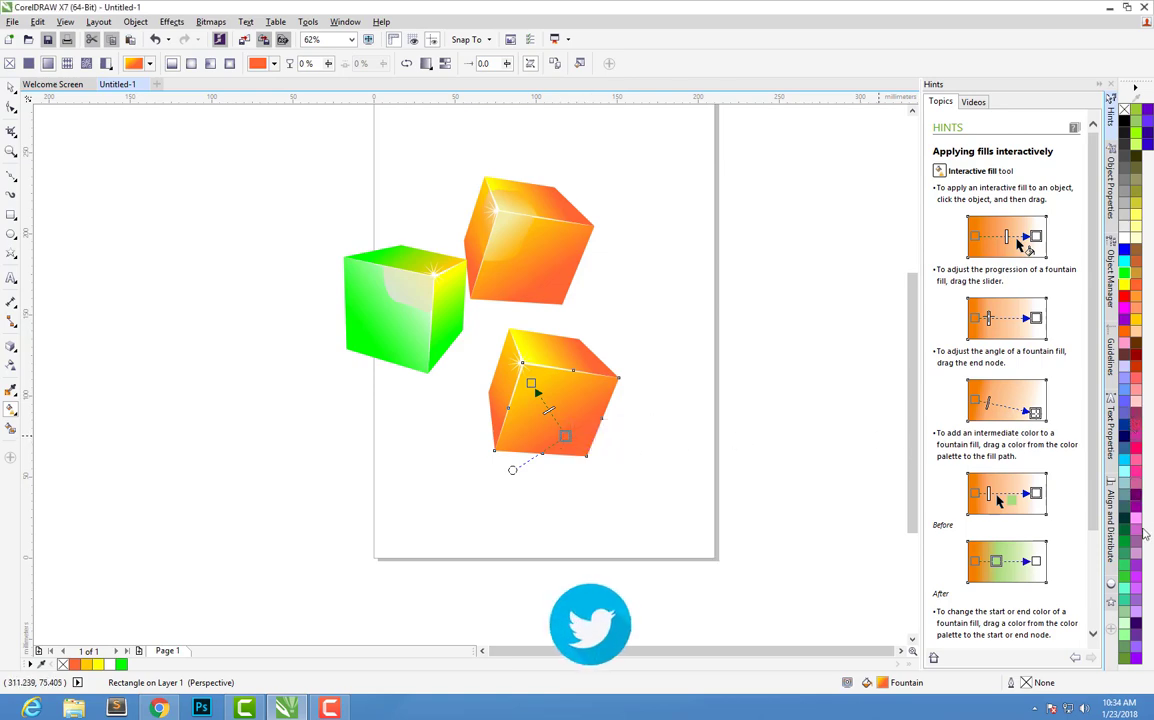
pyautogui.moveTo(1133, 338); pyautogui.dragTo(558, 397)
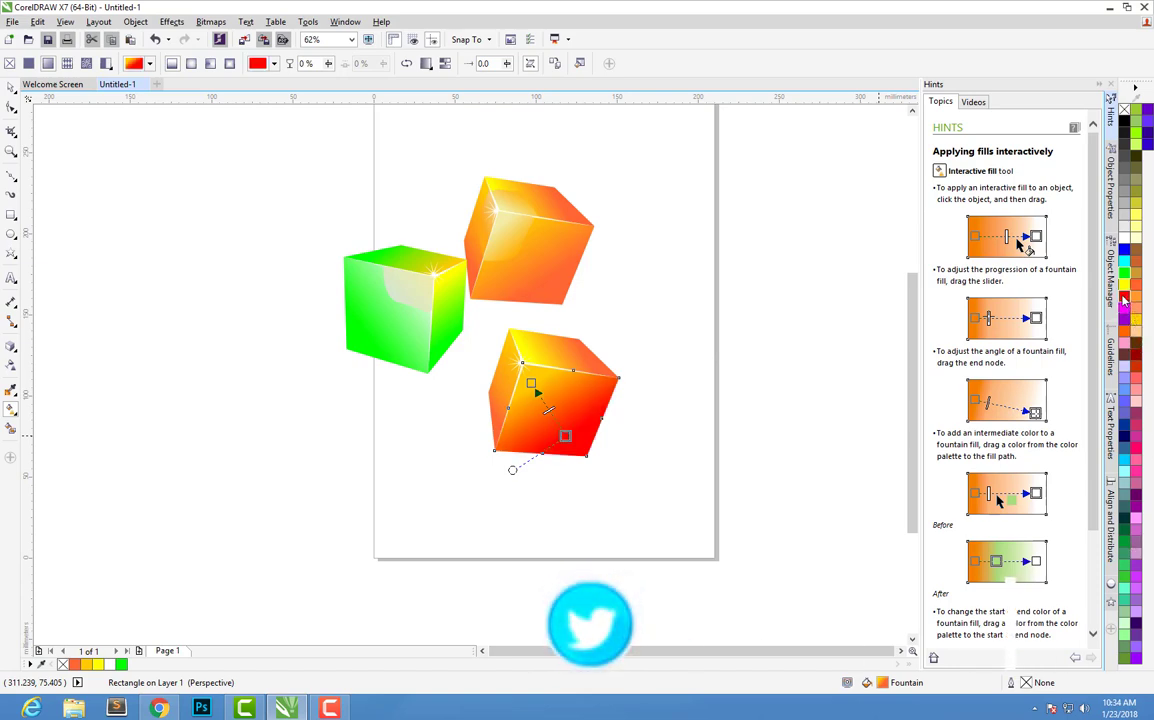
# Add red to the lower cube's top-face gradient and redirect it toward the left.
pyautogui.click(565, 355)
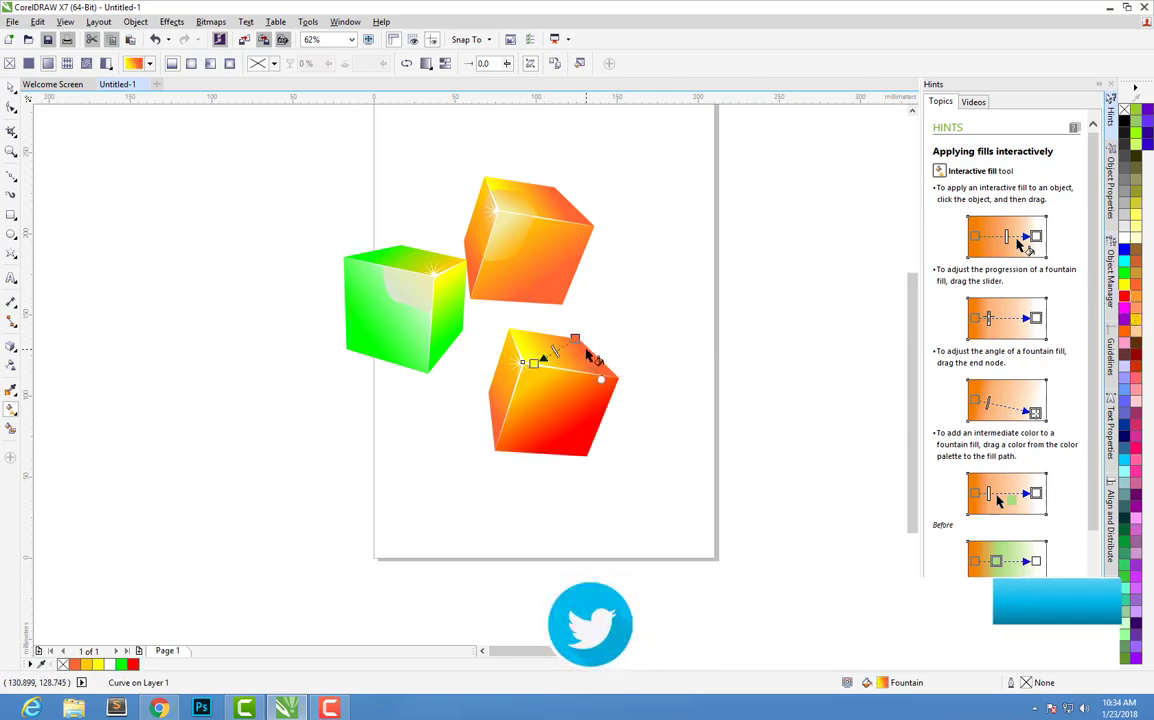
pyautogui.moveTo(597, 342); pyautogui.dragTo(577, 340)
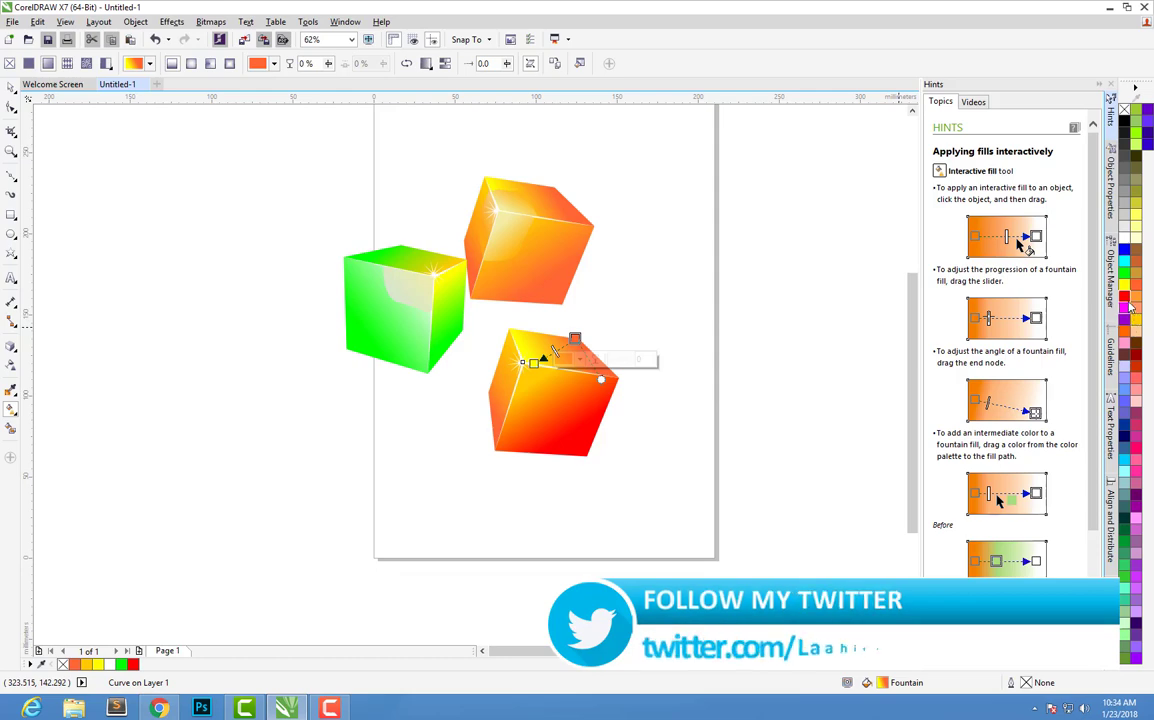
pyautogui.moveTo(575, 339); pyautogui.dragTo(478, 388)
pyautogui.click(478, 388)
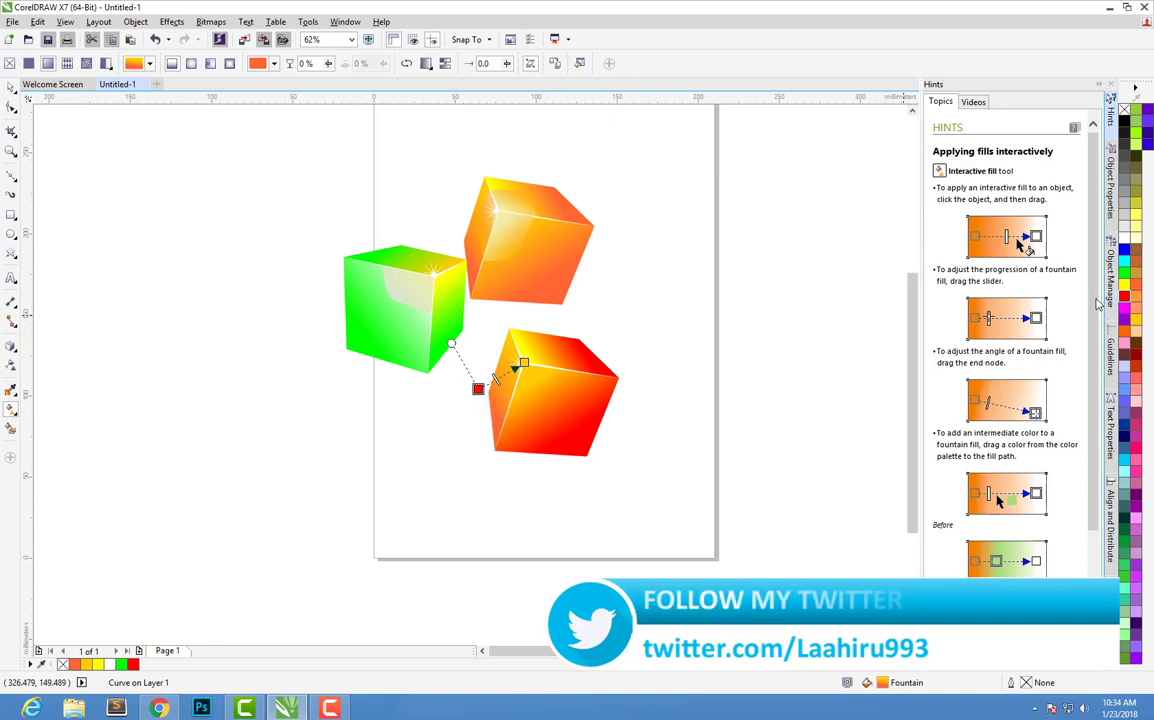
pyautogui.click(597, 487)
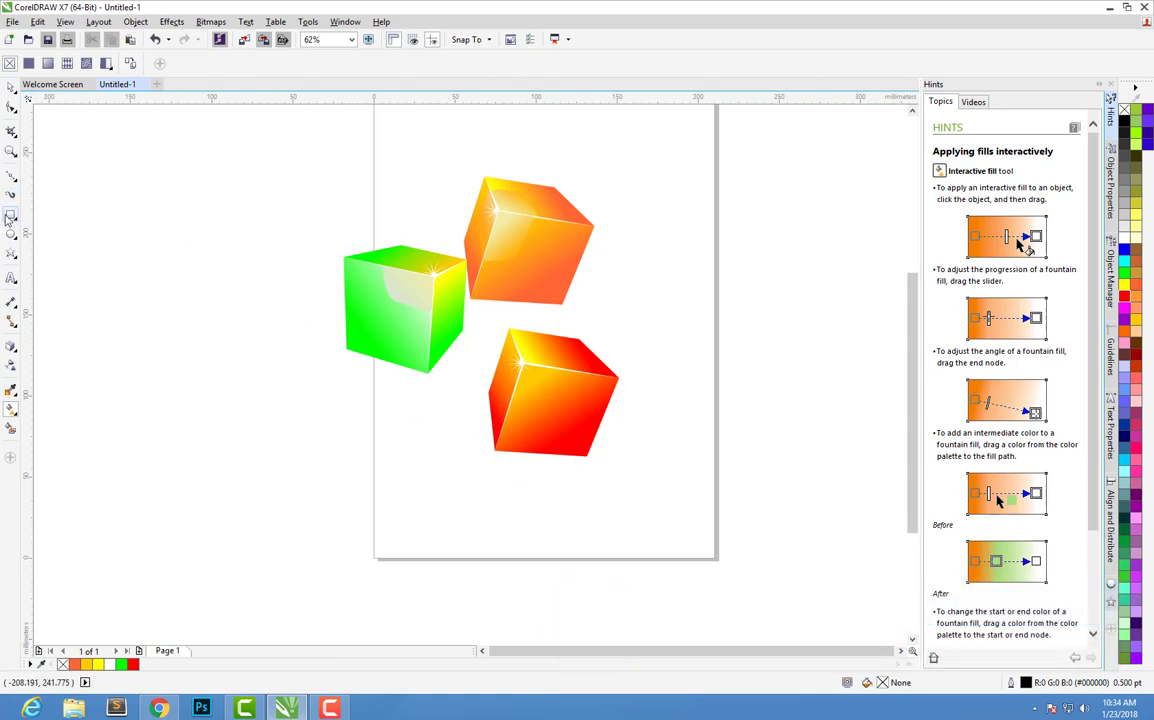
pyautogui.click(10, 216)
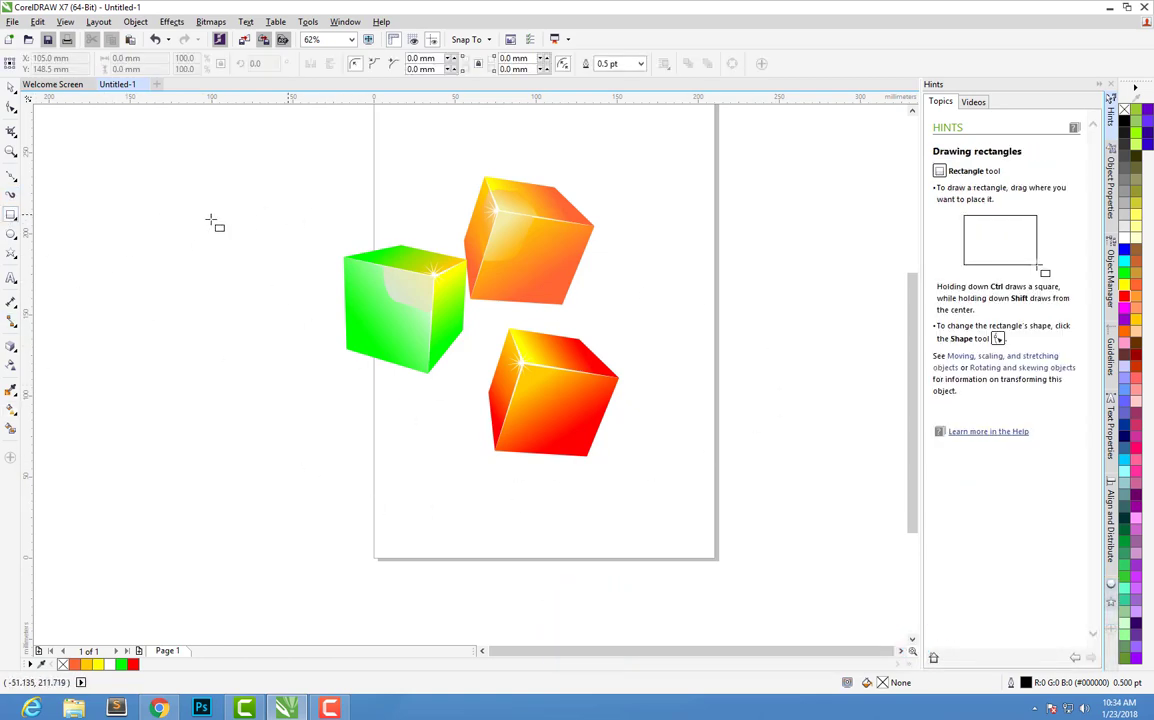
# Draw a large cyan-filled rectangle and move it to the right of the cubes.
pyautogui.moveTo(119, 259)
pyautogui.mouseDown()
pyautogui.moveTo(668, 561)
pyautogui.moveTo(649, 557)
pyautogui.mouseUp()
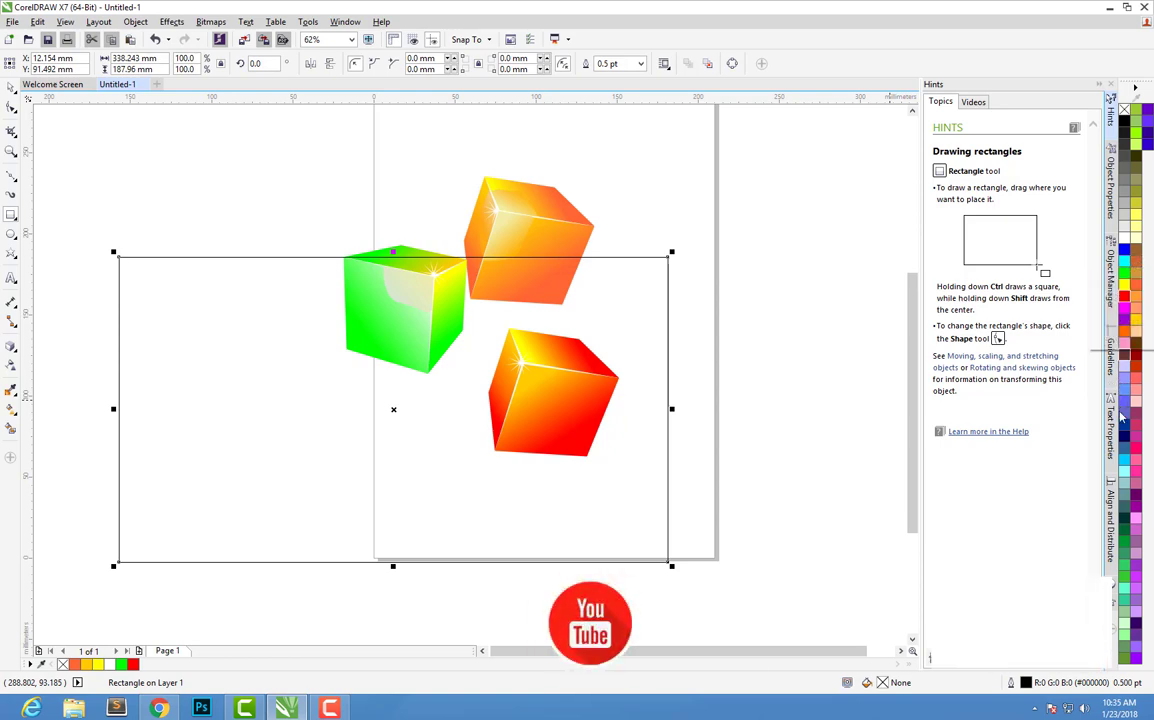
pyautogui.click(1124, 459)
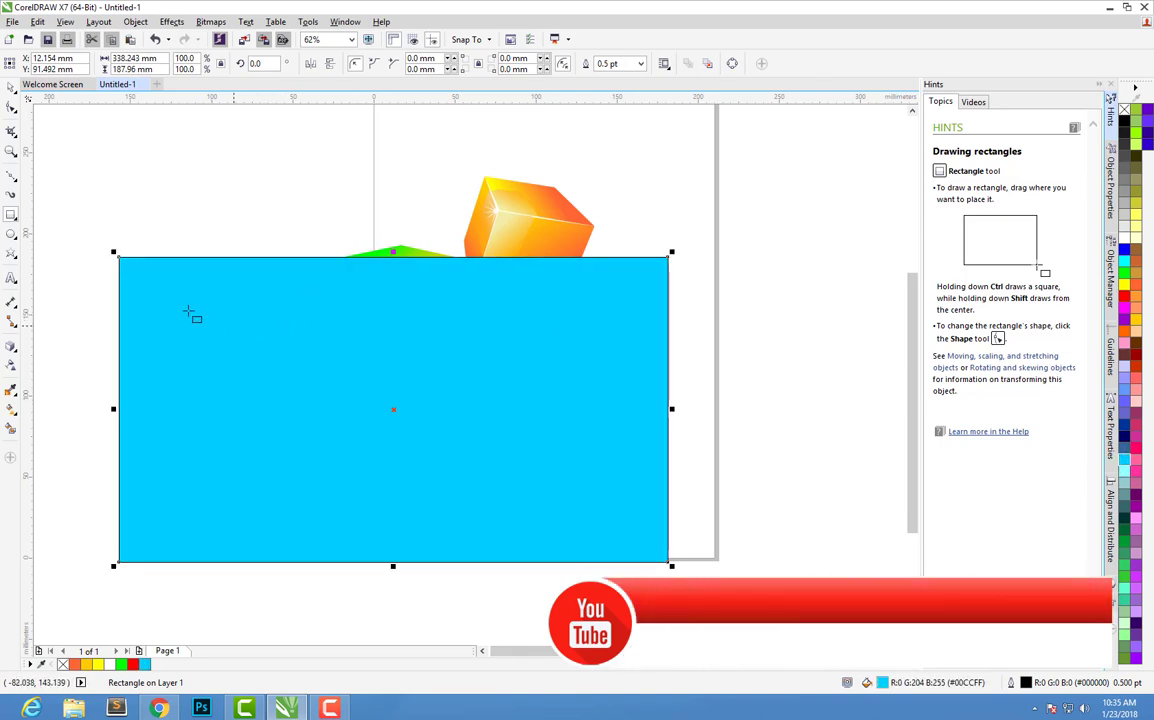
pyautogui.click(12, 88)
pyautogui.moveTo(752, 484)
pyautogui.mouseDown()
pyautogui.moveTo(762, 421)
pyautogui.moveTo(675, 405)
pyautogui.moveTo(826, 385)
pyautogui.mouseUp()
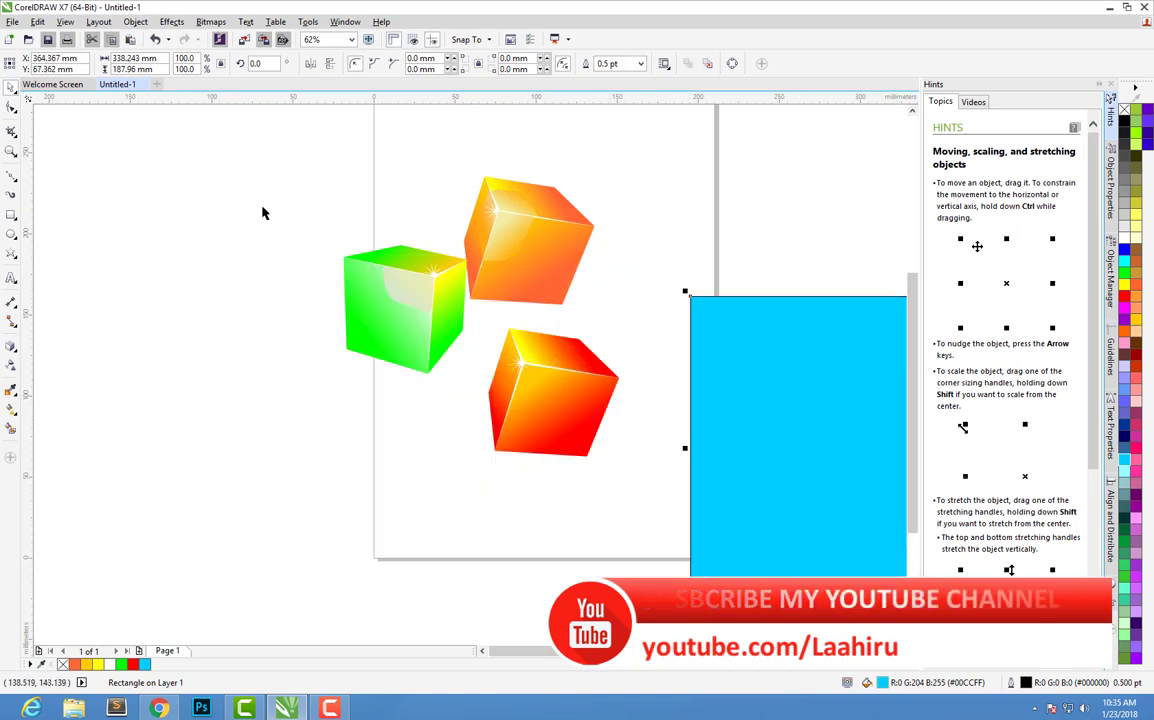
pyautogui.moveTo(198, 134); pyautogui.dragTo(613, 509)
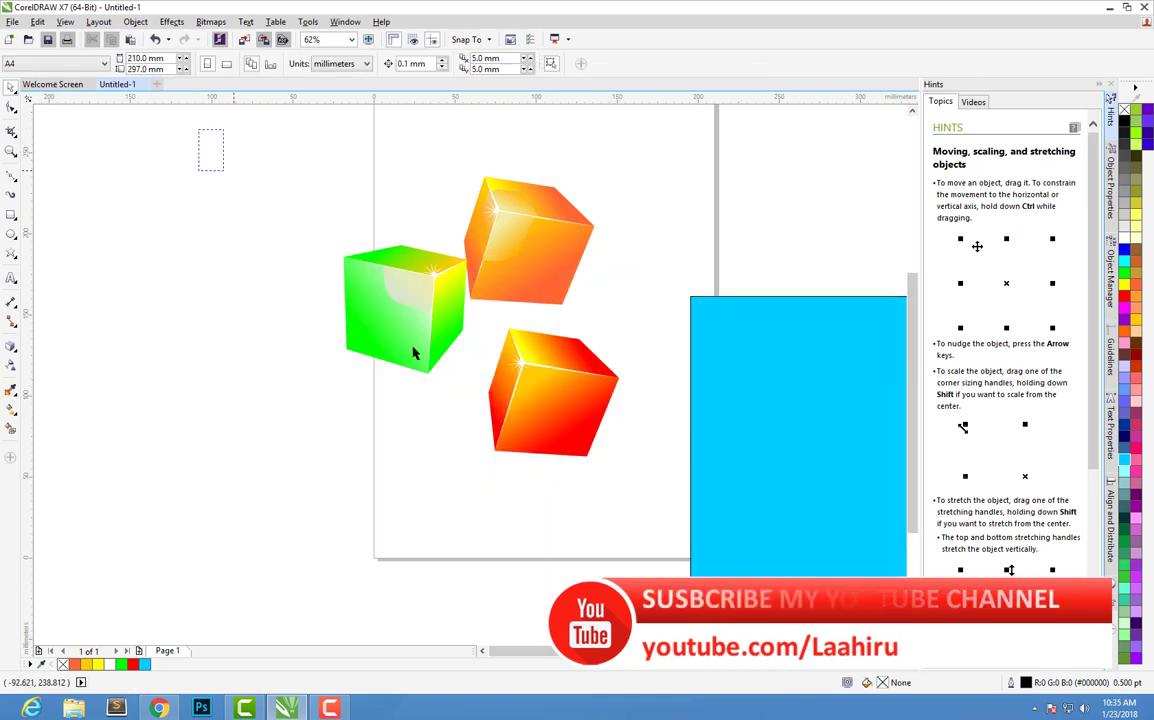
# Combine all three cubes' parts into a single group, undoing a premature clip.
pyautogui.rightClick(494, 275)
pyautogui.press('Escape')
pyautogui.press('Escape')
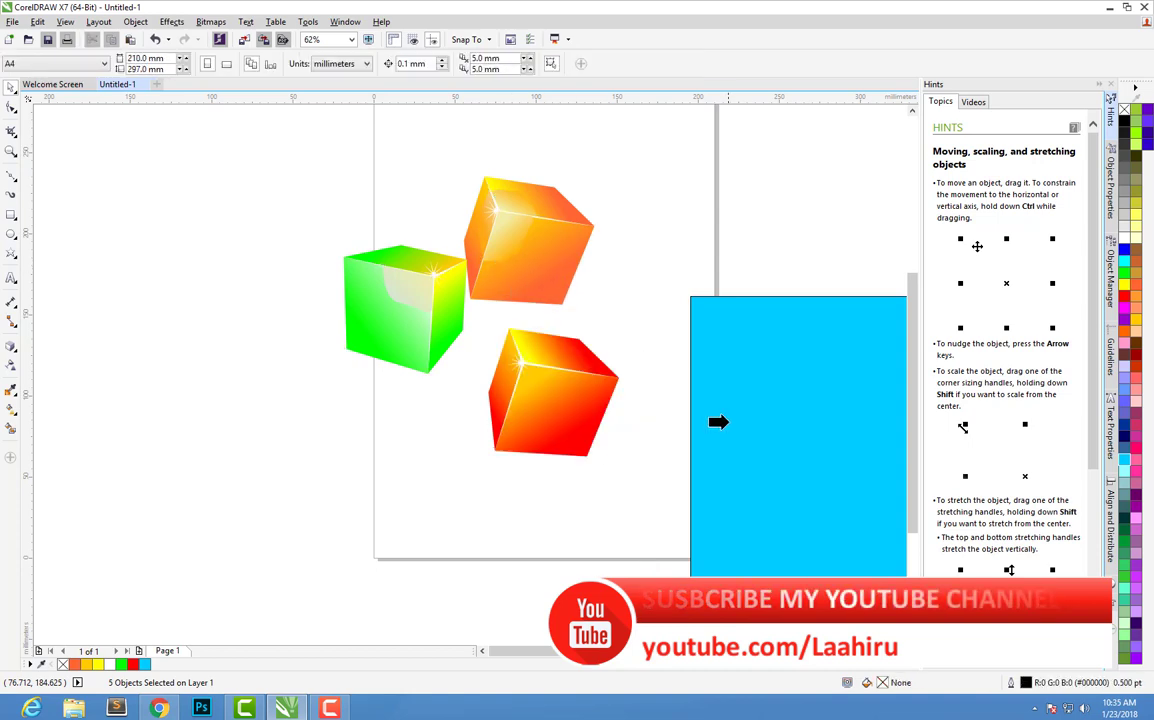
pyautogui.click(747, 421)
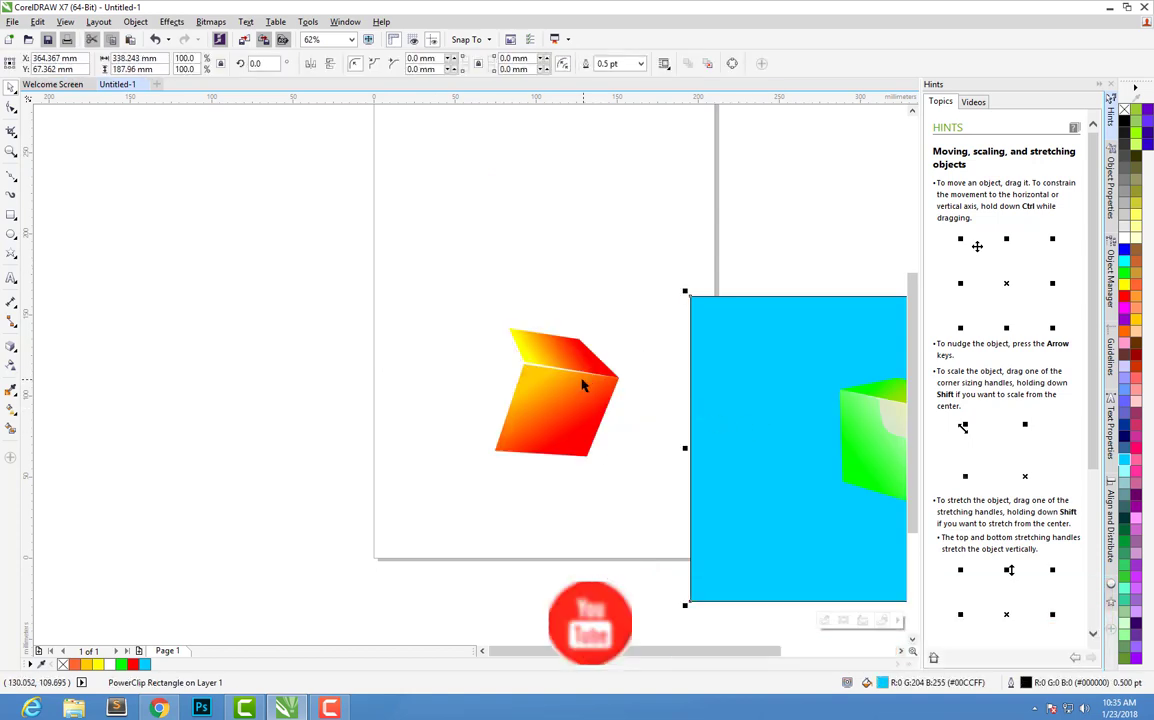
pyautogui.hotkey('ctrl', 'z')
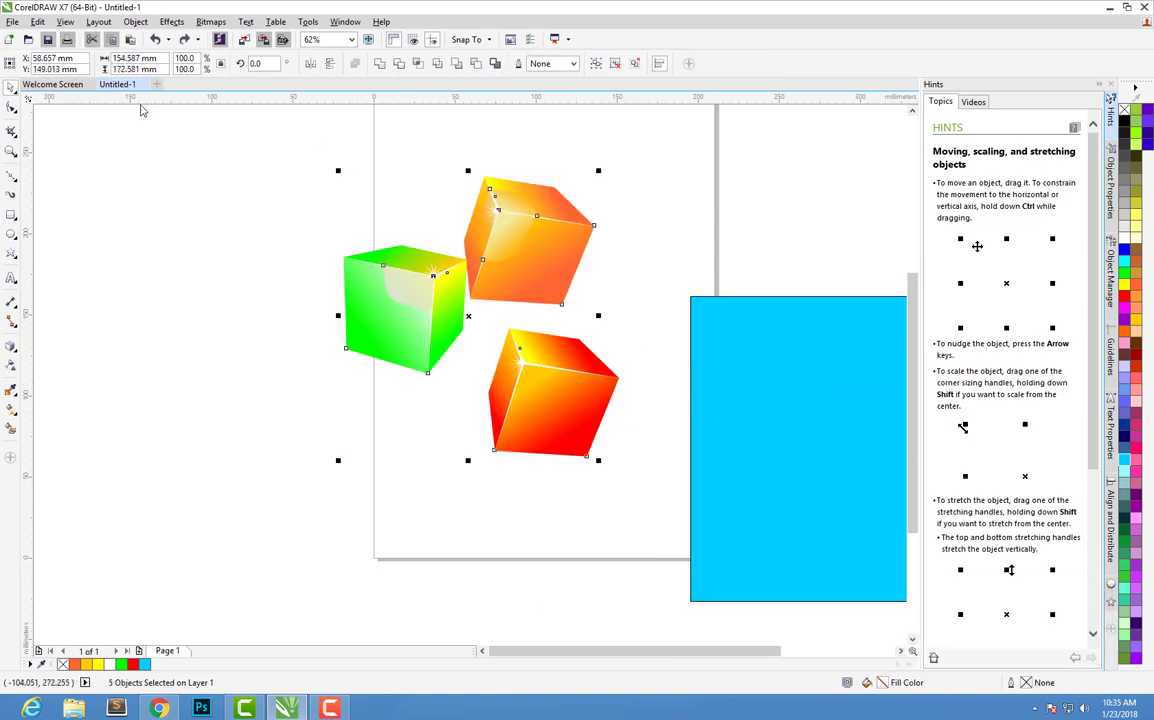
pyautogui.moveTo(193, 129)
pyautogui.mouseDown()
pyautogui.moveTo(476, 483)
pyautogui.moveTo(657, 605)
pyautogui.mouseUp()
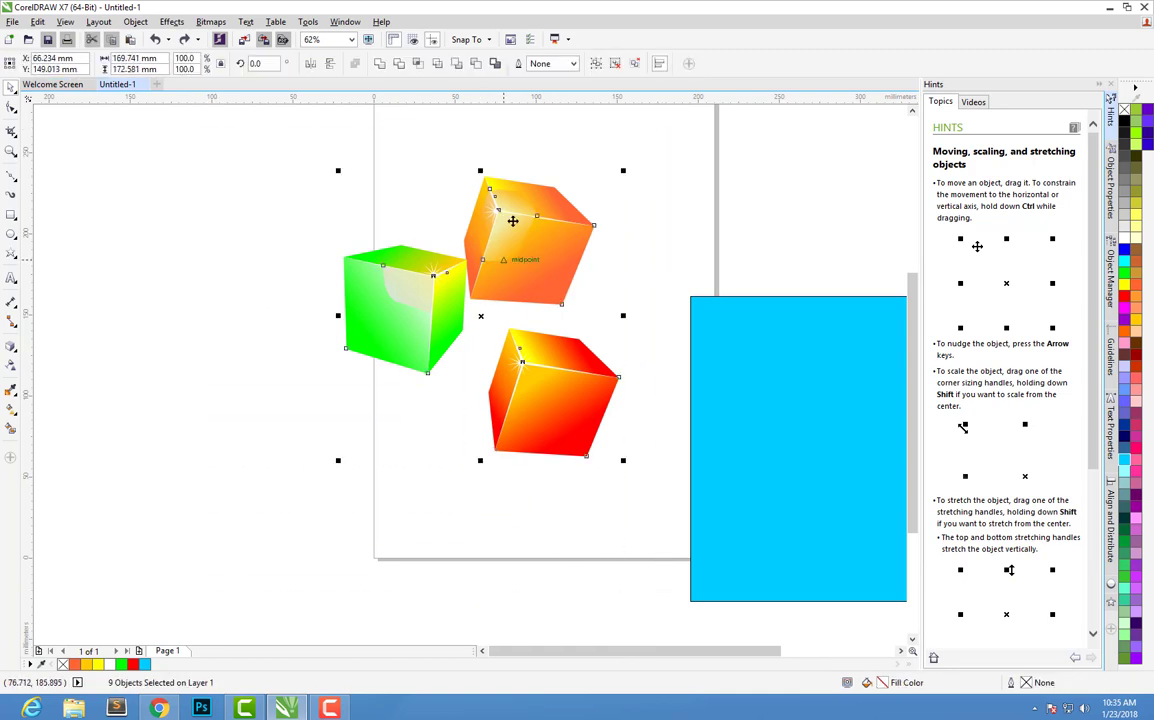
pyautogui.click(617, 63)
pyautogui.click(596, 64)
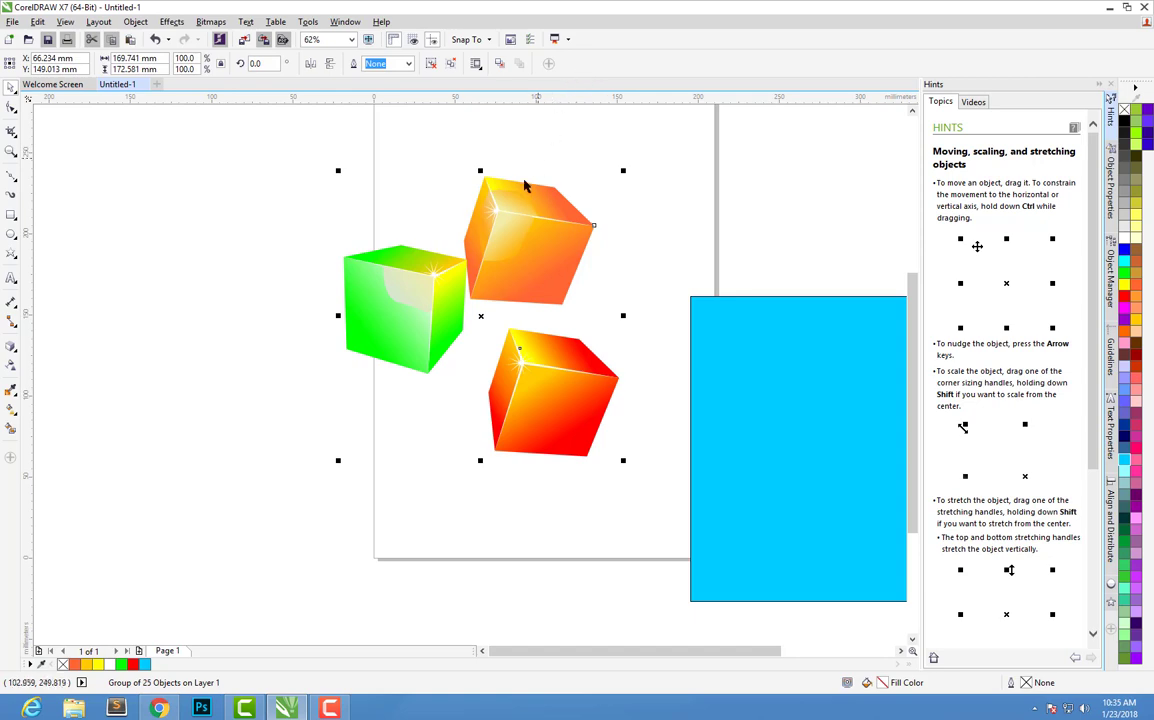
# PowerClip the cube group inside the cyan rectangle and move it to the page centre.
pyautogui.click(505, 252)
pyautogui.rightClick(503, 253)
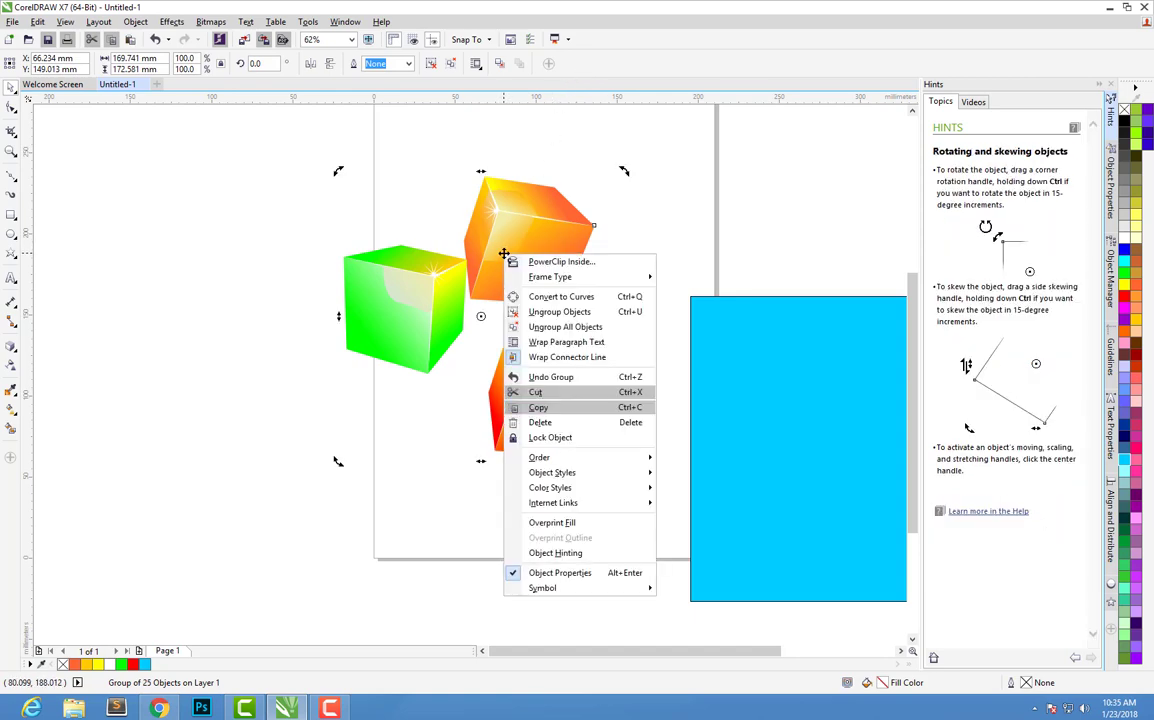
pyautogui.click(530, 260)
pyautogui.click(778, 410)
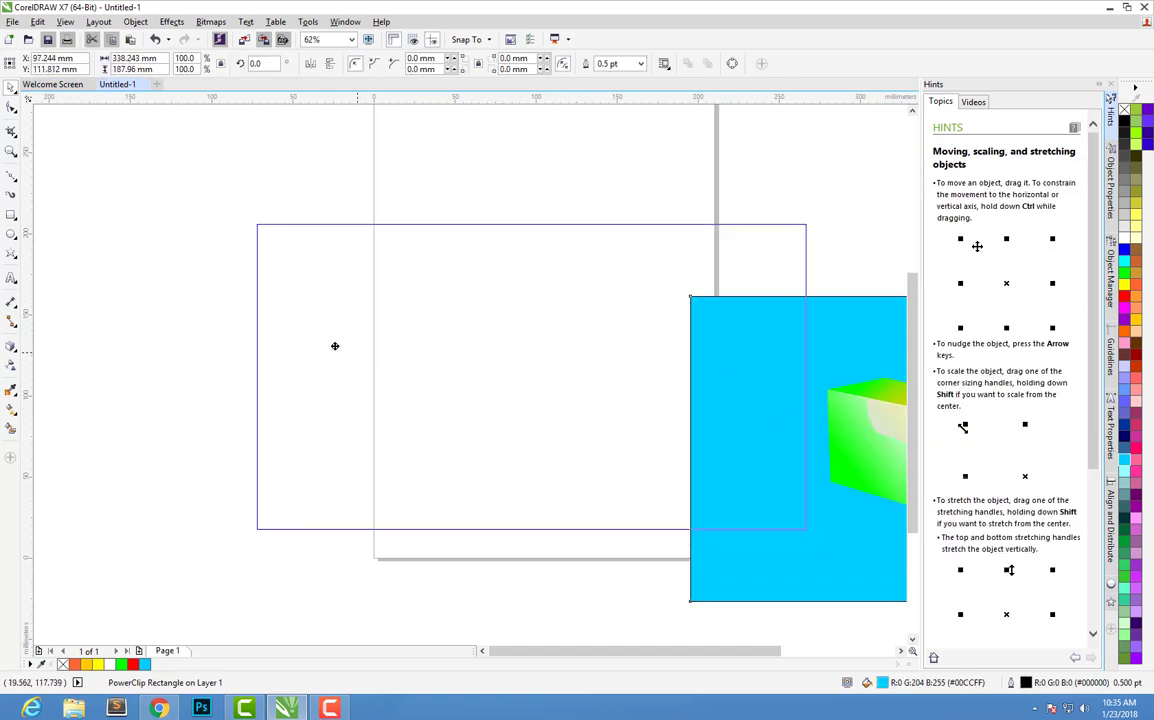
pyautogui.moveTo(791, 421); pyautogui.dragTo(302, 329)
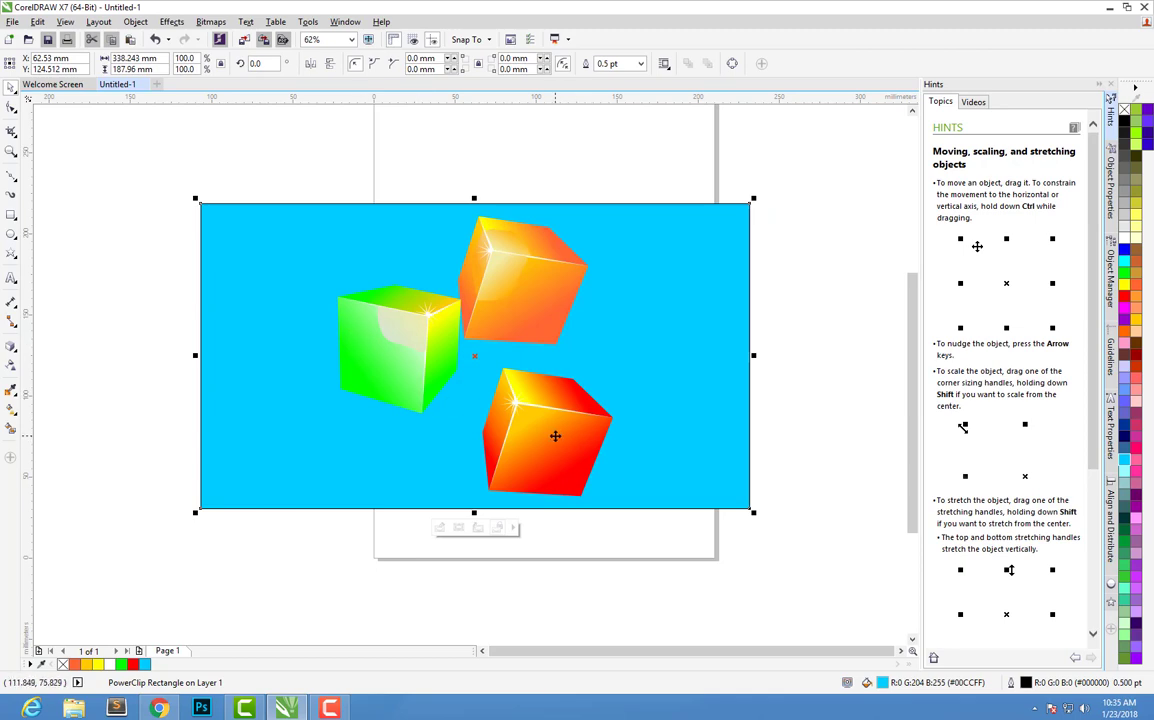
pyautogui.click(522, 423)
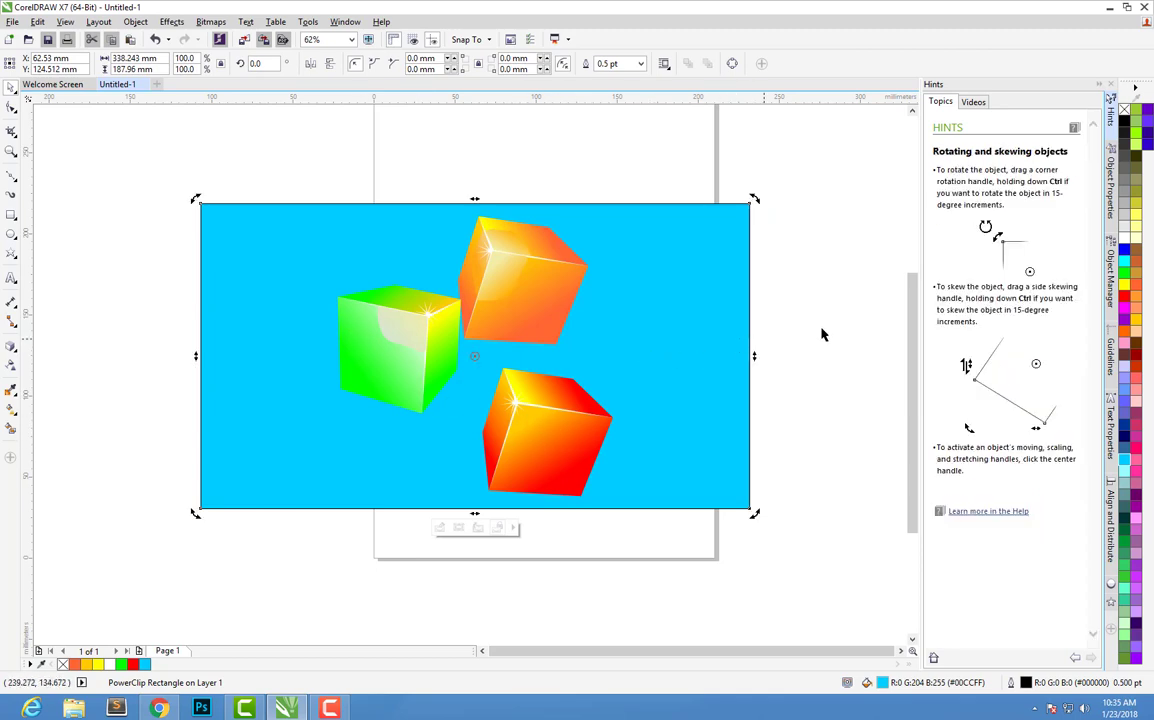
pyautogui.press('Escape')
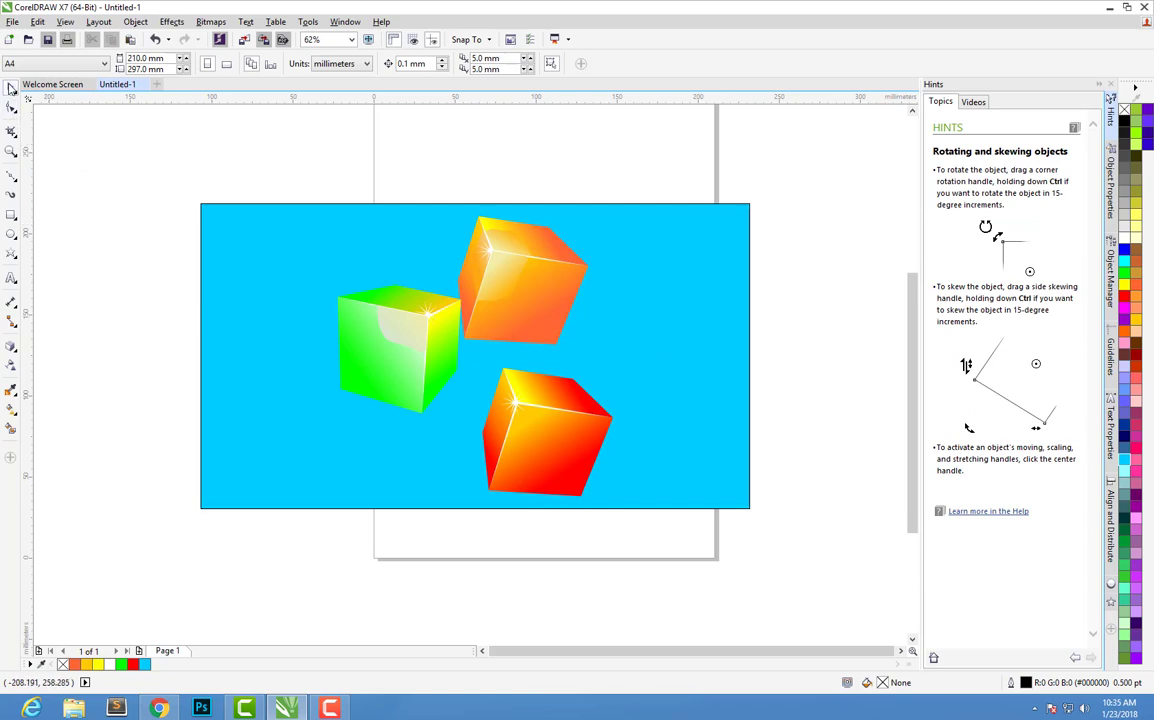
# Nudge the PowerClip rectangle right and down, then edit and ungroup its contents.
pyautogui.click(443, 350)
pyautogui.click(498, 302)
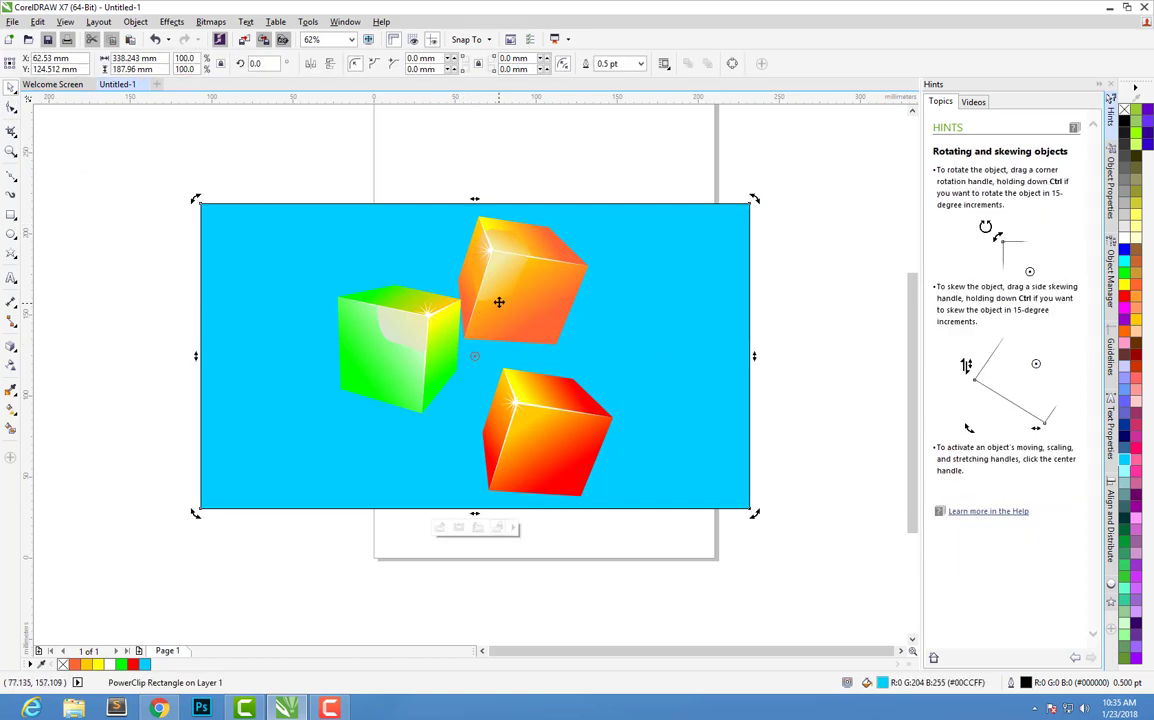
pyautogui.click(553, 284)
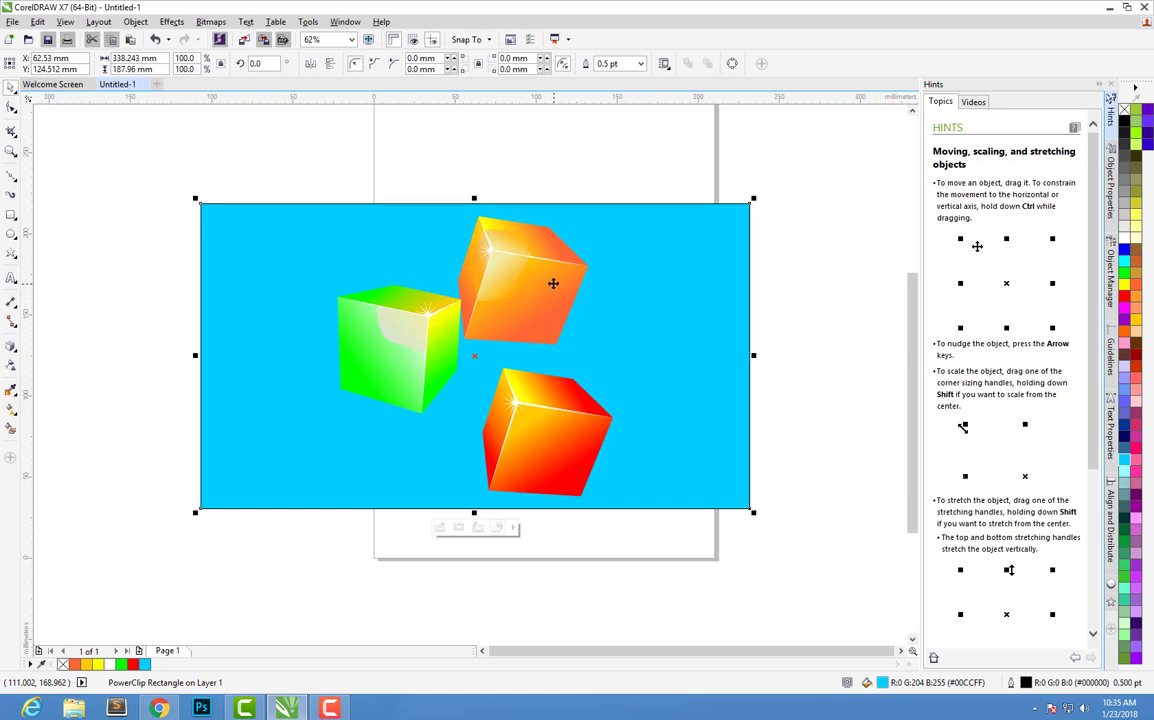
pyautogui.moveTo(553, 284); pyautogui.dragTo(606, 294)
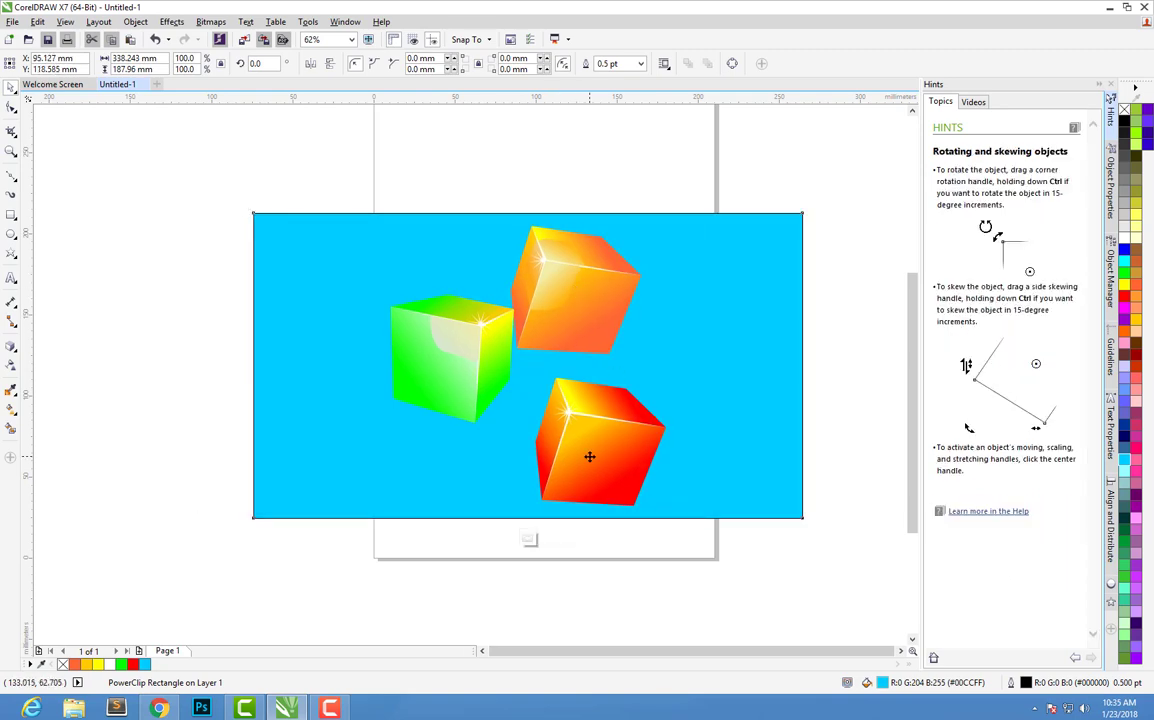
pyautogui.doubleClick(592, 448)
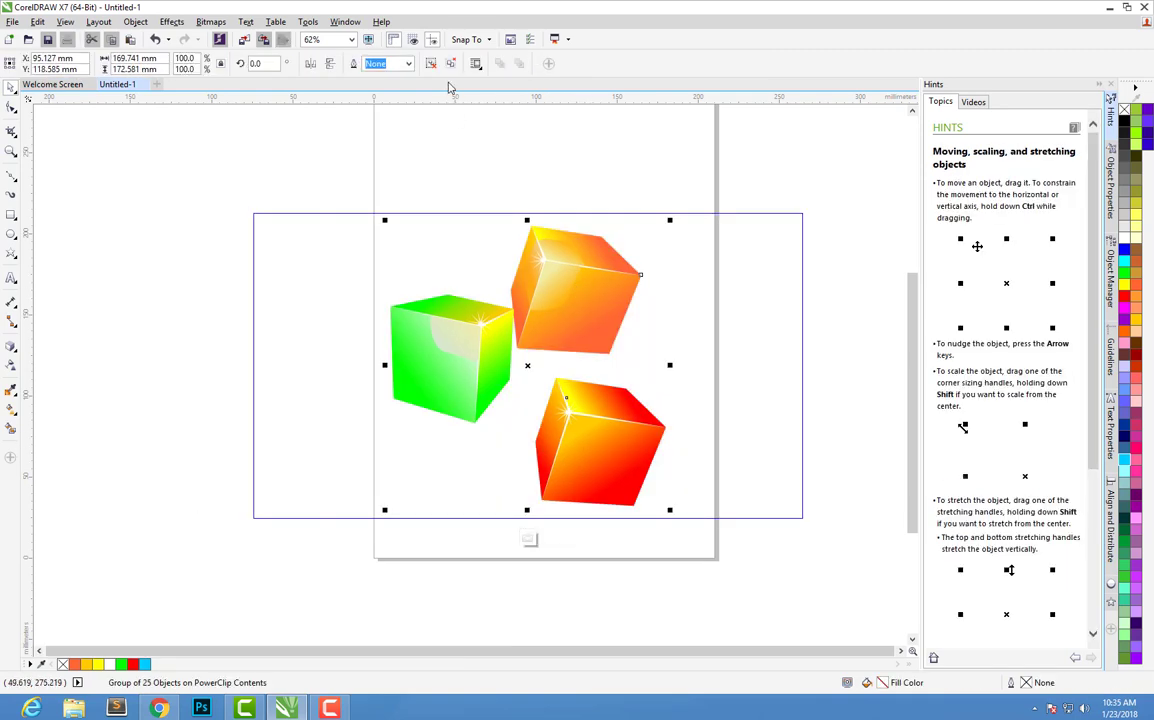
pyautogui.click(429, 64)
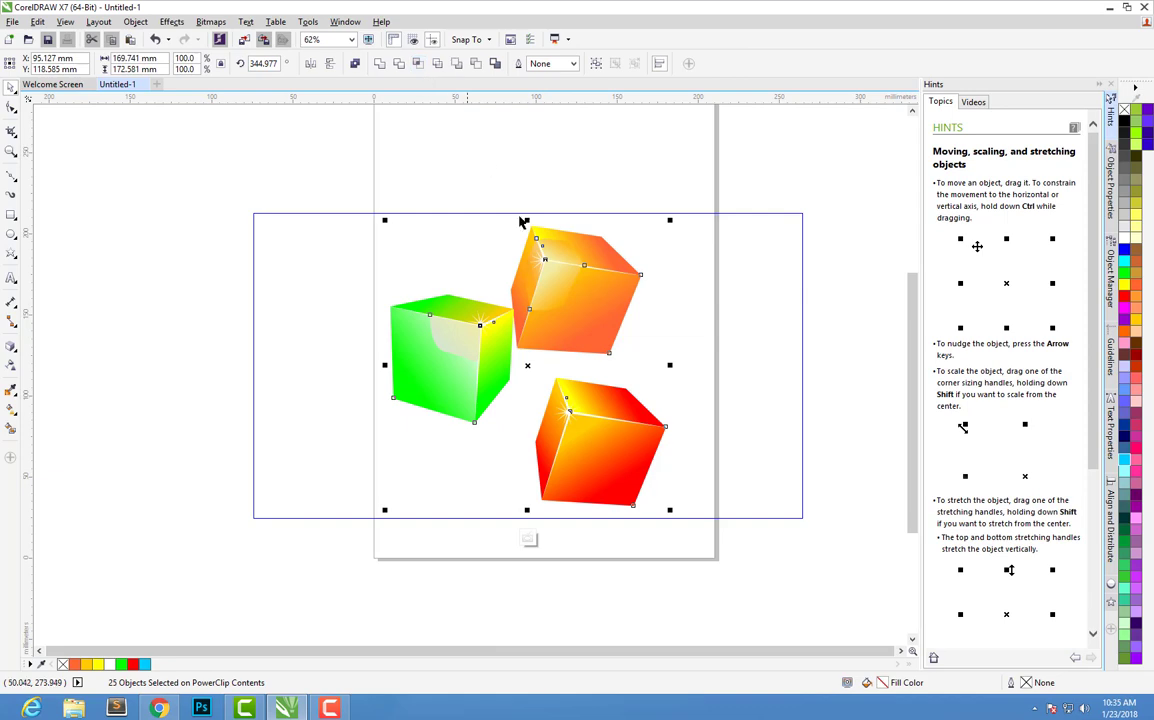
# Move the lower red-orange cube up-left so it overlaps the other cubes.
pyautogui.click(604, 426)
pyautogui.click(683, 373)
pyautogui.click(605, 422)
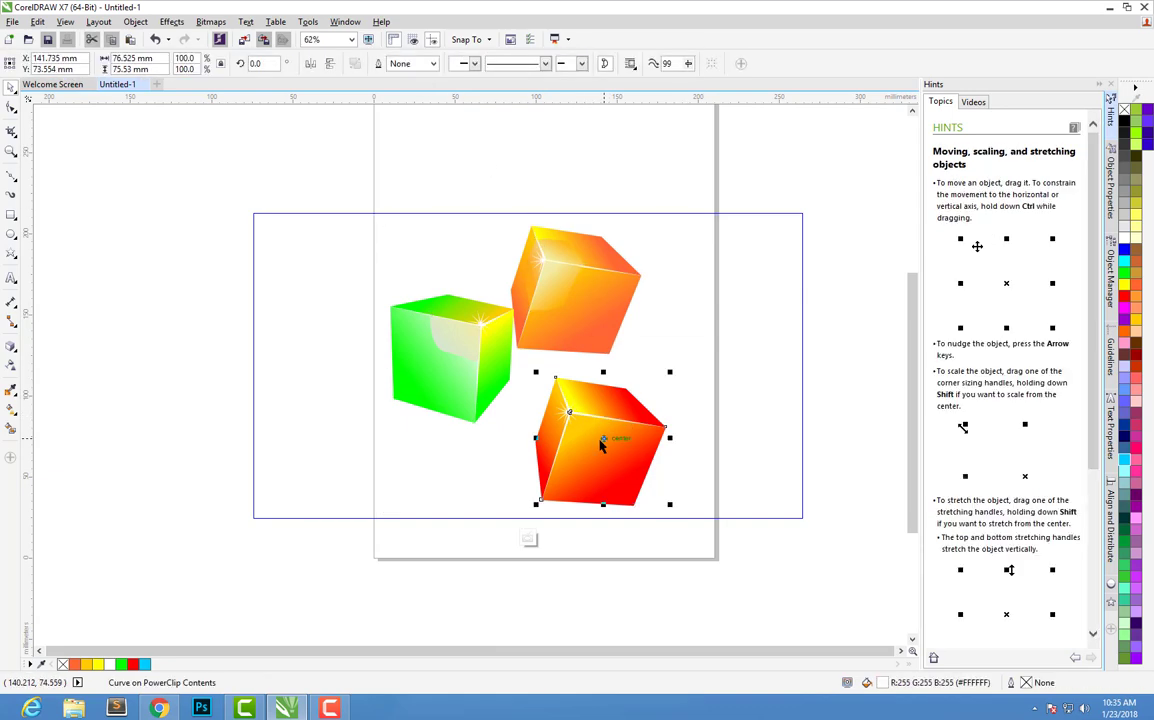
pyautogui.moveTo(601, 445)
pyautogui.mouseDown()
pyautogui.moveTo(640, 425)
pyautogui.moveTo(616, 380)
pyautogui.mouseUp()
pyautogui.hotkey('ctrl', 'z')
pyautogui.click(722, 392)
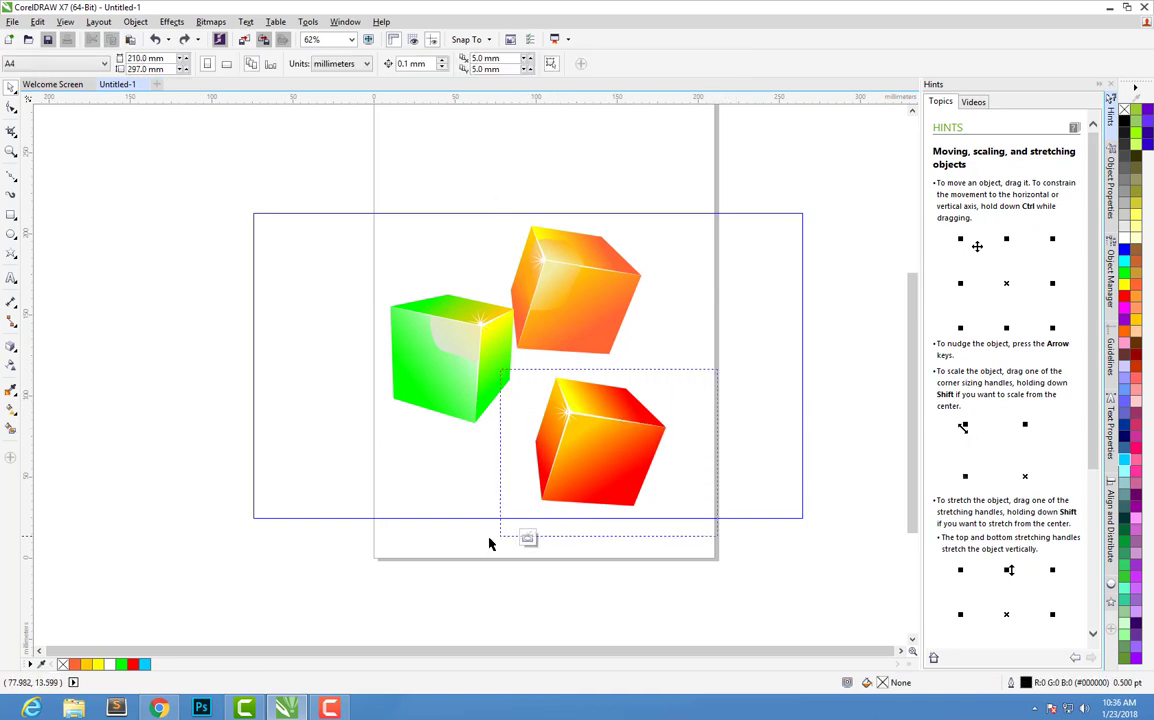
pyautogui.moveTo(716, 381); pyautogui.dragTo(489, 543)
pyautogui.moveTo(572, 470)
pyautogui.mouseDown()
pyautogui.moveTo(614, 432)
pyautogui.moveTo(568, 410)
pyautogui.mouseUp()
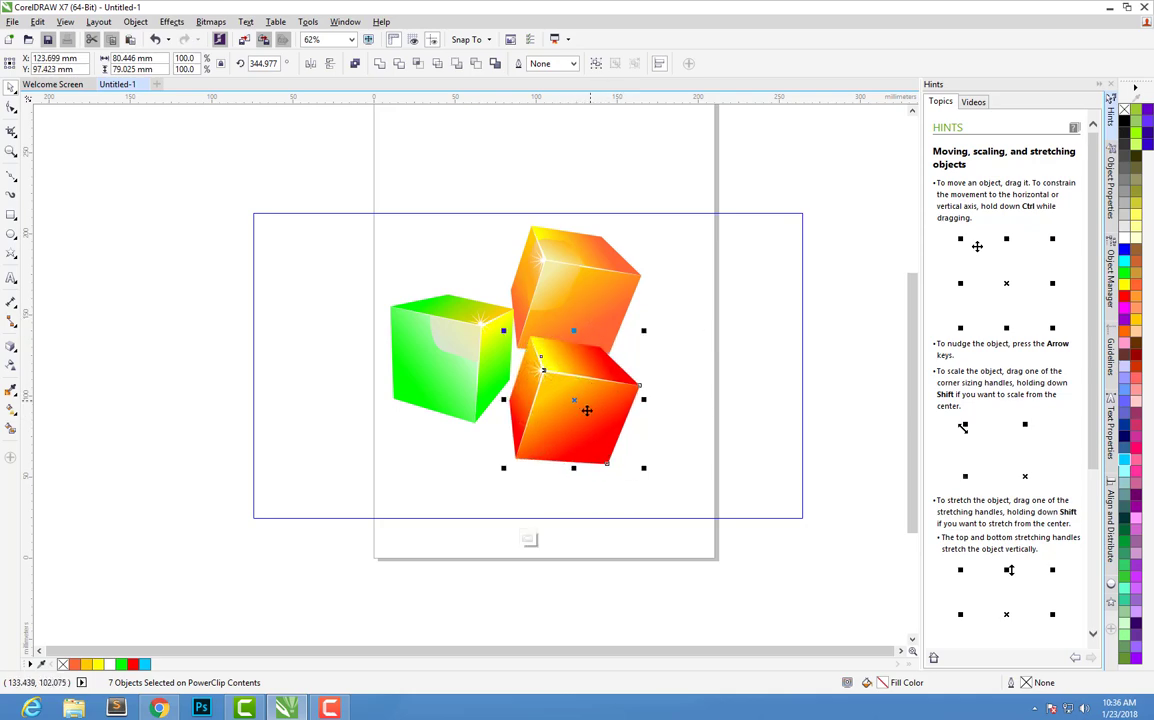
pyautogui.moveTo(540, 371); pyautogui.dragTo(538, 395)
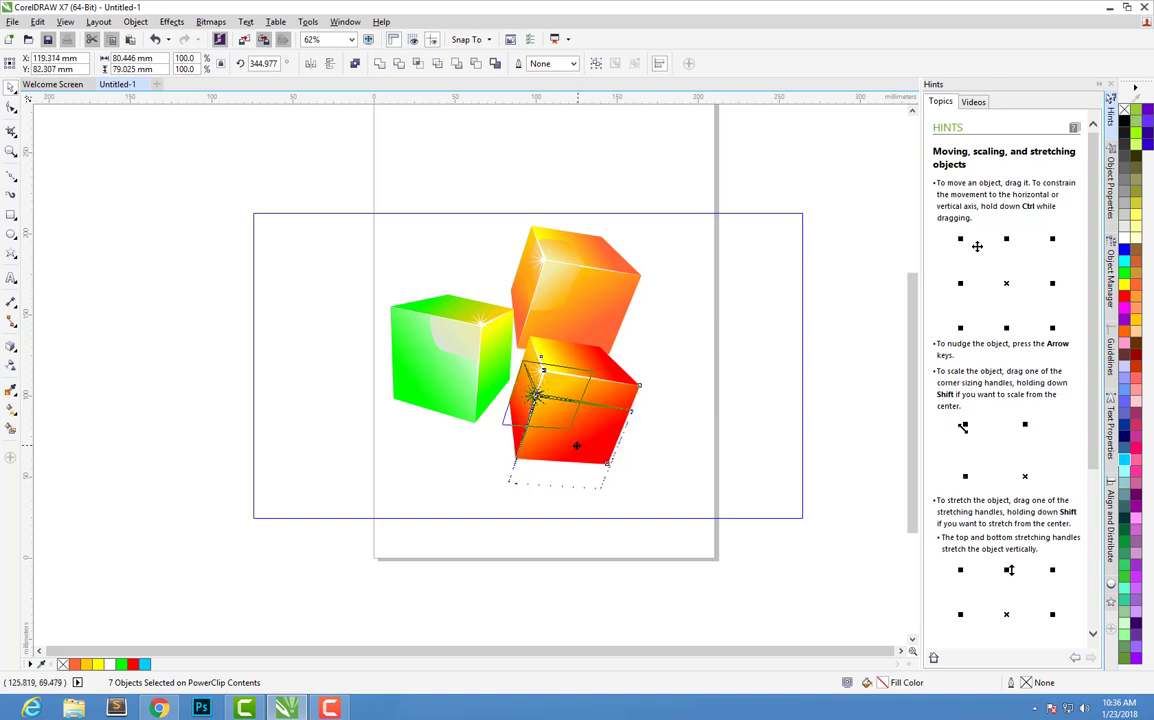
pyautogui.moveTo(583, 446); pyautogui.dragTo(566, 424)
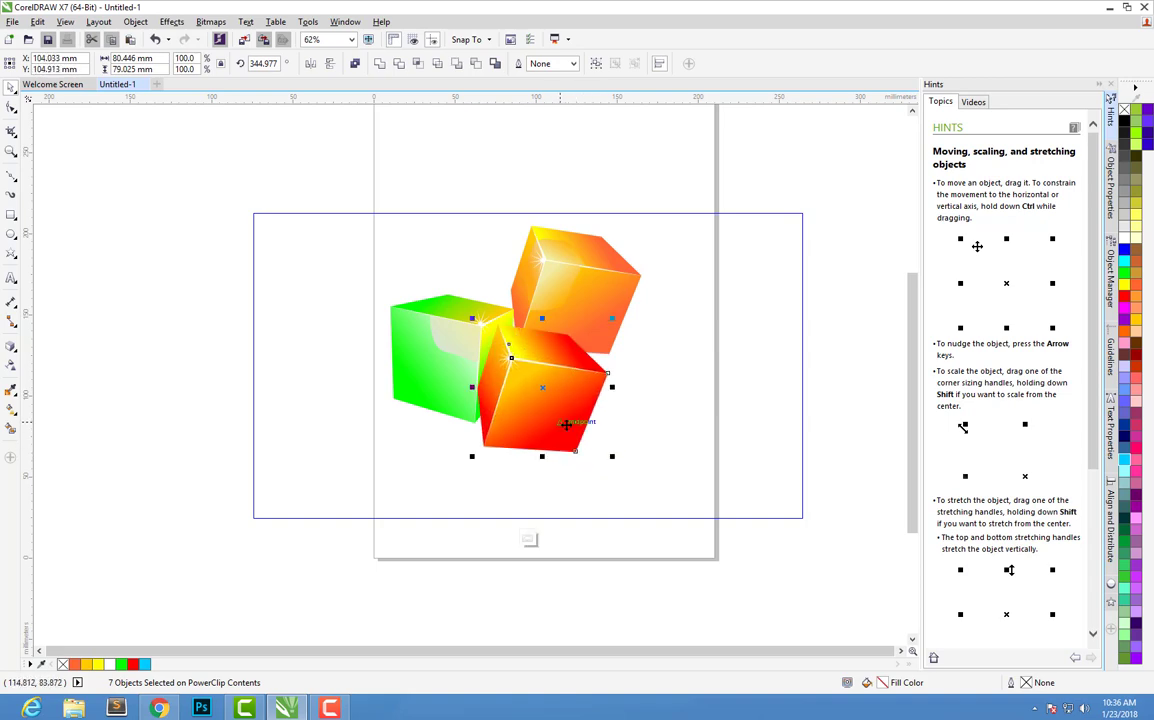
# Try repositioning the top orange cube (undone) and realign the lower cube's front face.
pyautogui.click(556, 299)
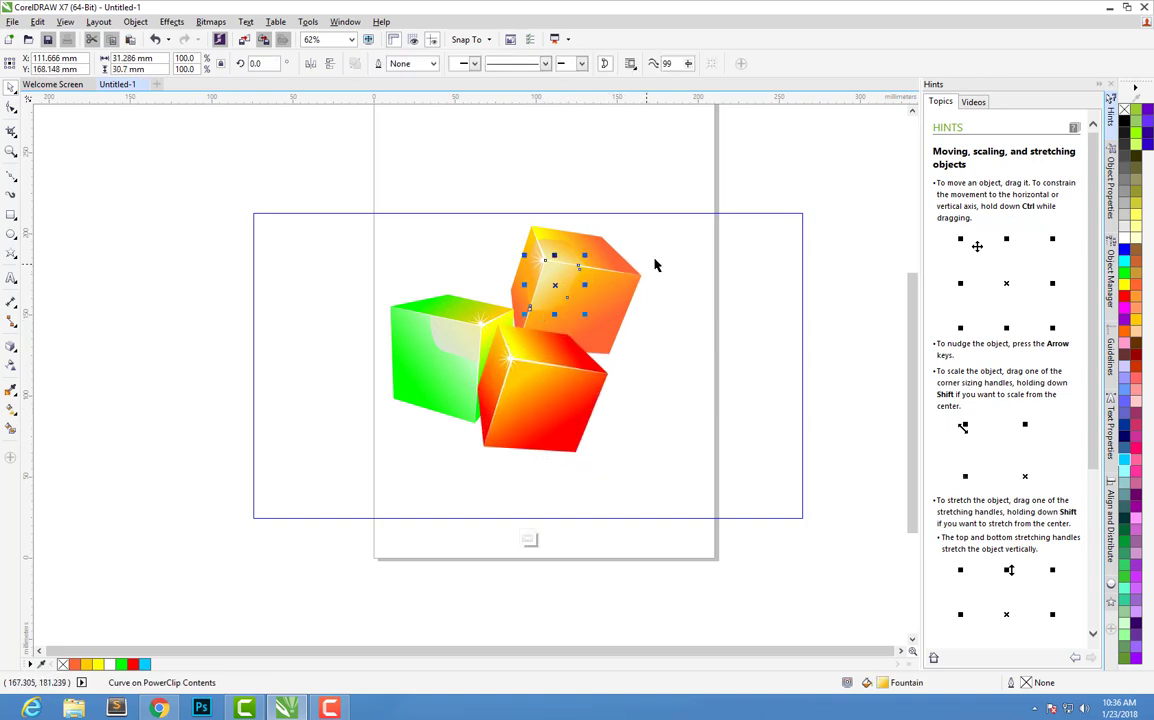
pyautogui.moveTo(683, 237); pyautogui.dragTo(490, 386)
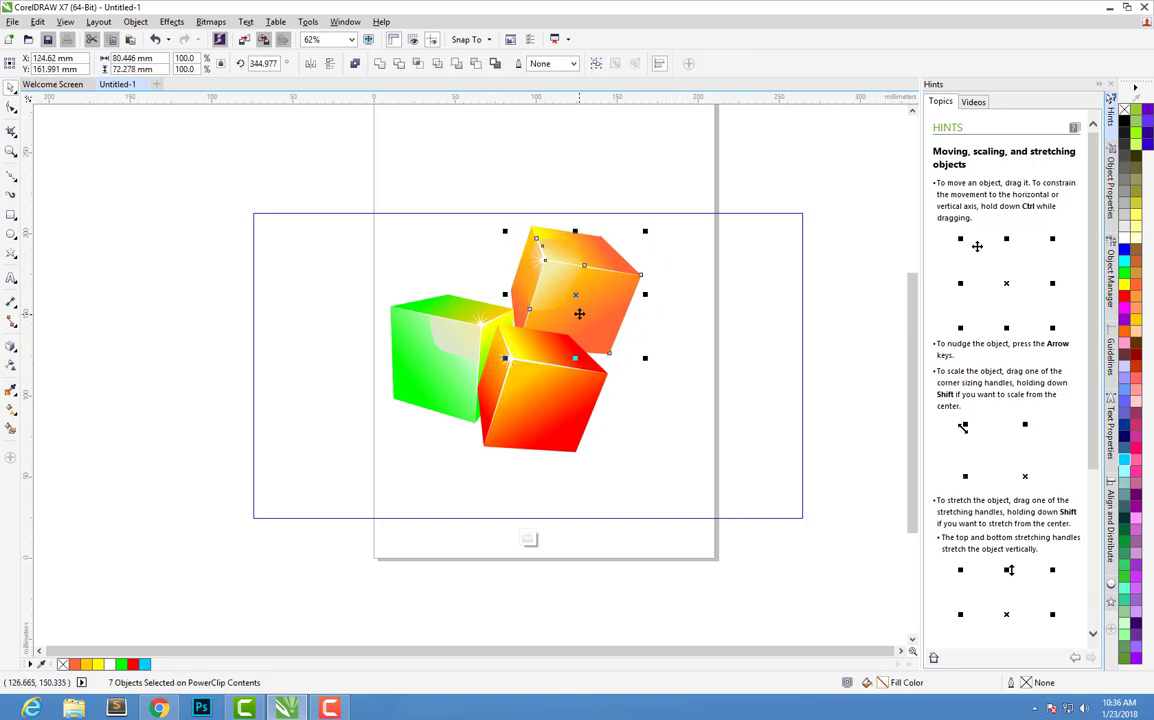
pyautogui.moveTo(577, 312)
pyautogui.mouseDown()
pyautogui.moveTo(525, 282)
pyautogui.moveTo(530, 300)
pyautogui.mouseUp()
pyautogui.hotkey('ctrl', 'z')
pyautogui.moveTo(729, 225); pyautogui.dragTo(433, 386)
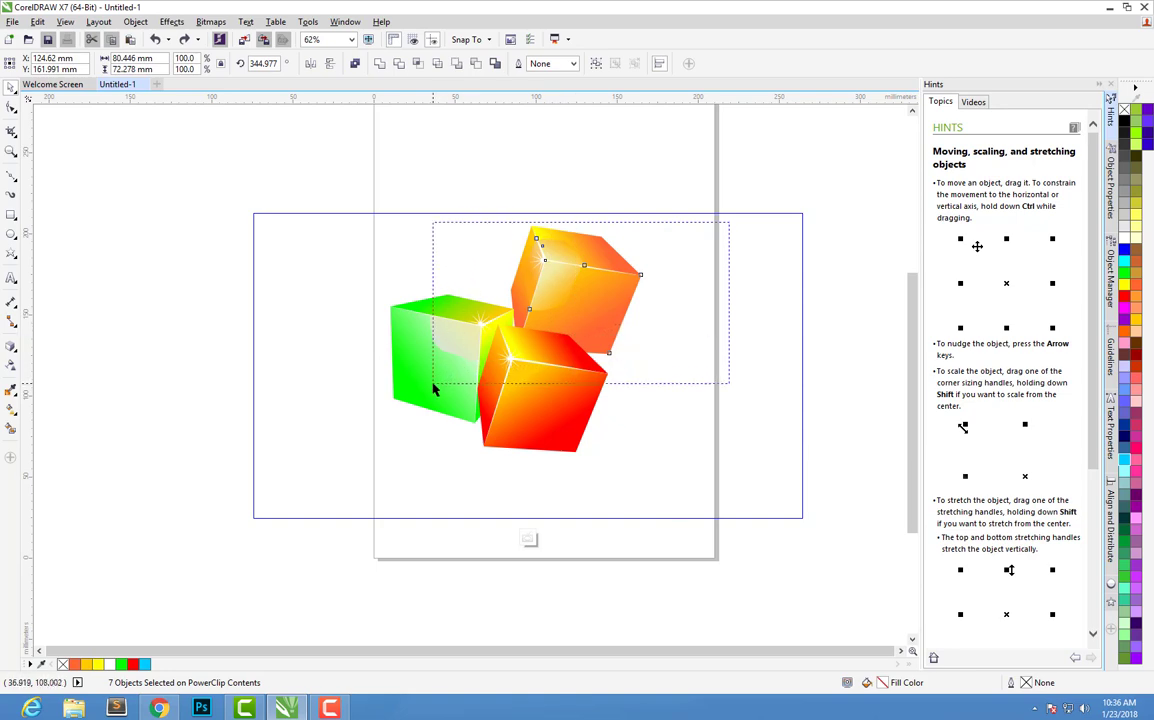
pyautogui.moveTo(562, 304)
pyautogui.mouseDown()
pyautogui.moveTo(479, 284)
pyautogui.moveTo(517, 326)
pyautogui.mouseUp()
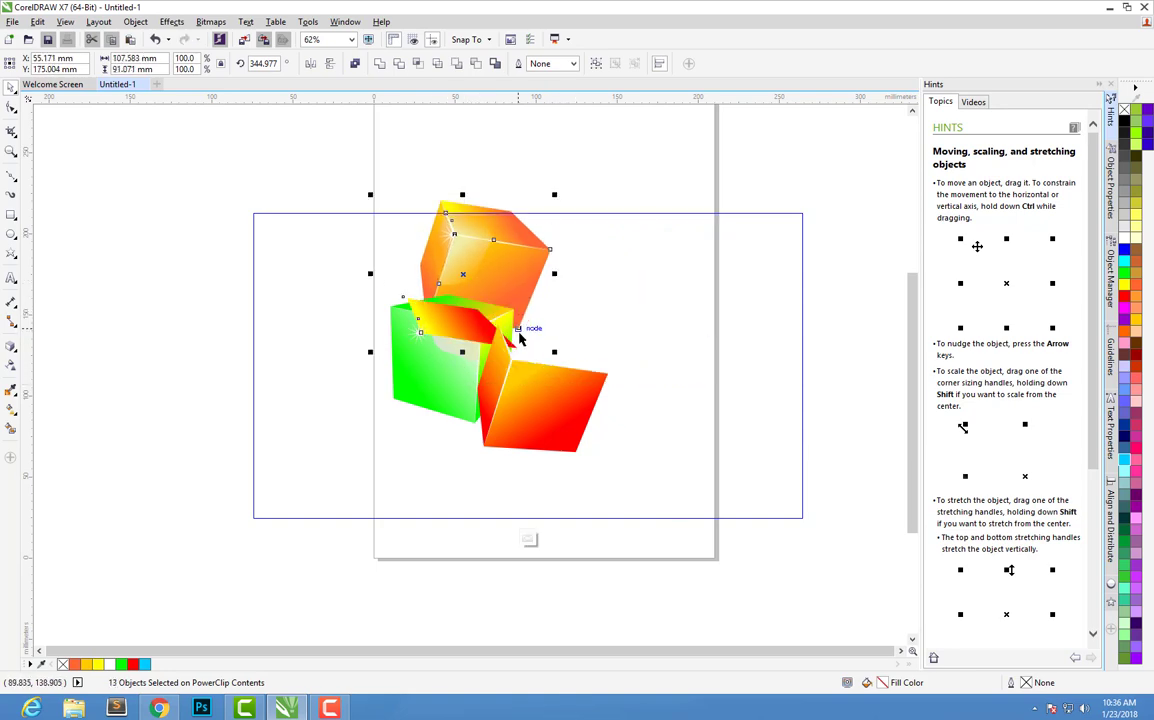
pyautogui.hotkey('ctrl', 'z')
pyautogui.press('Escape')
pyautogui.click(535, 388)
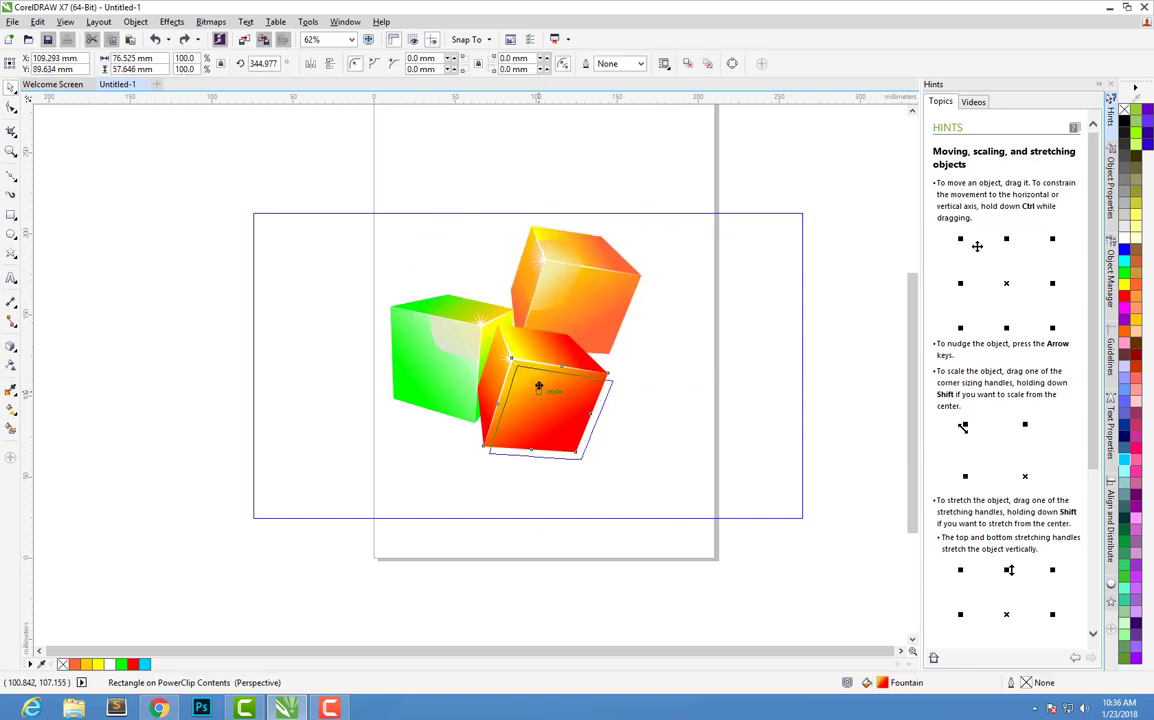
pyautogui.moveTo(535, 383); pyautogui.dragTo(532, 379)
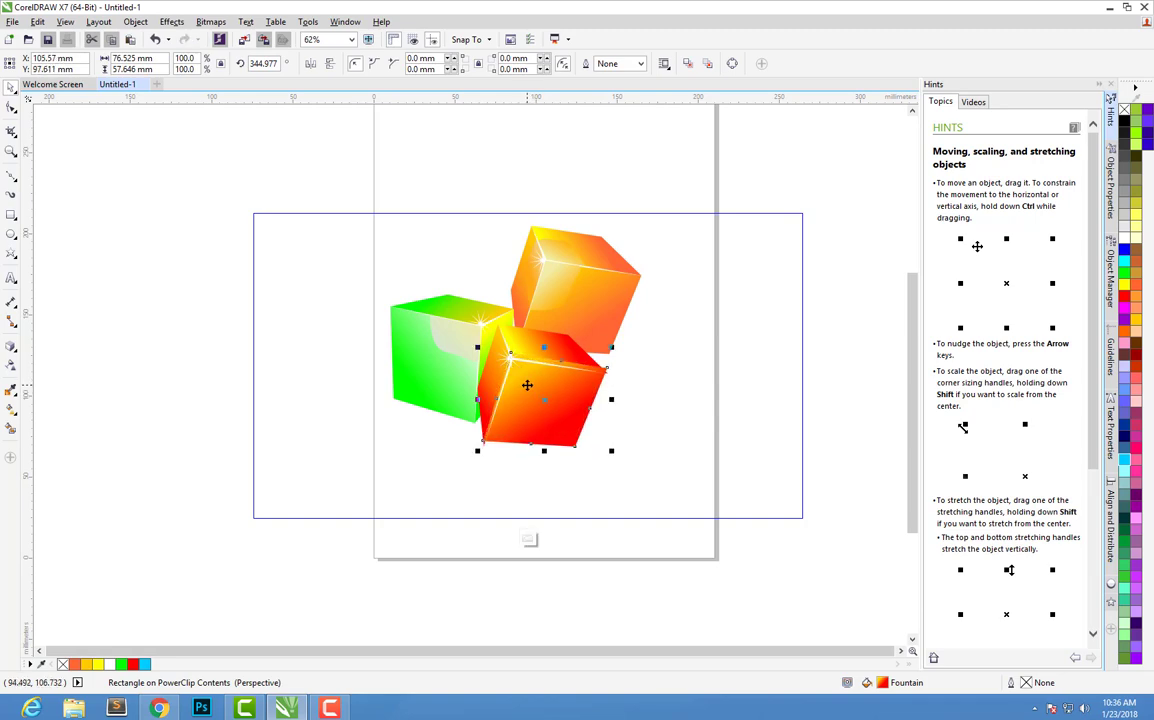
pyautogui.click(770, 397)
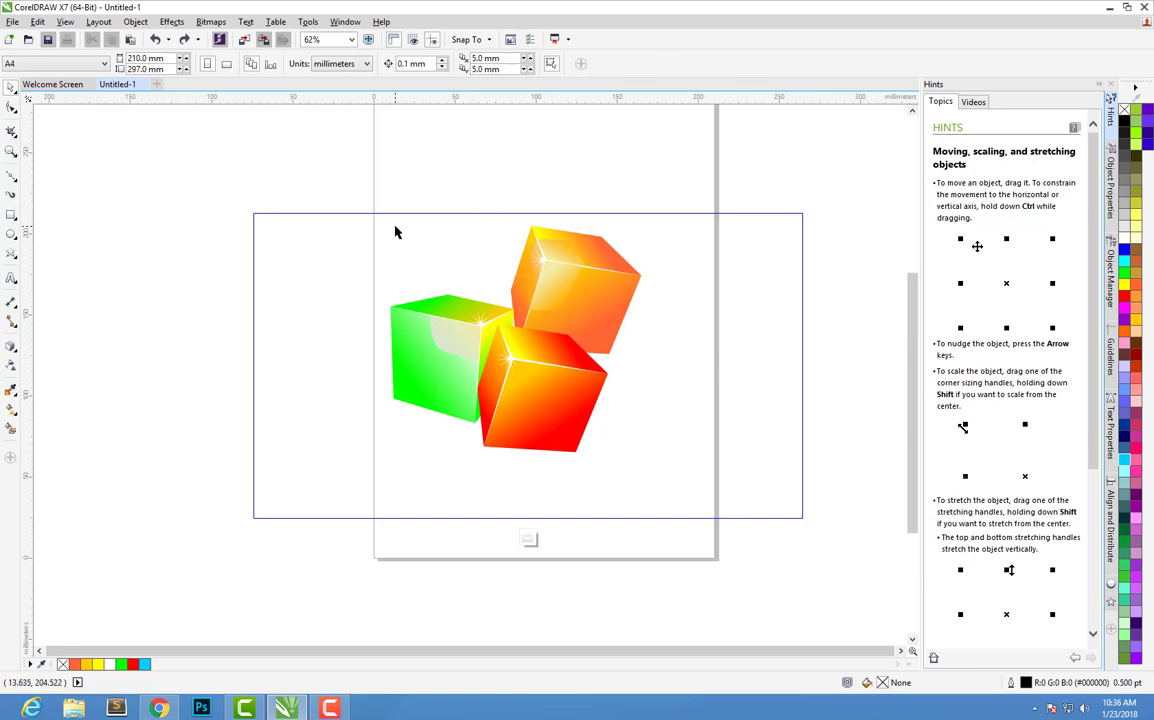
# Finish the PowerClip edit, raise the cyan rectangle slightly, and deselect it.
pyautogui.click(304, 455)
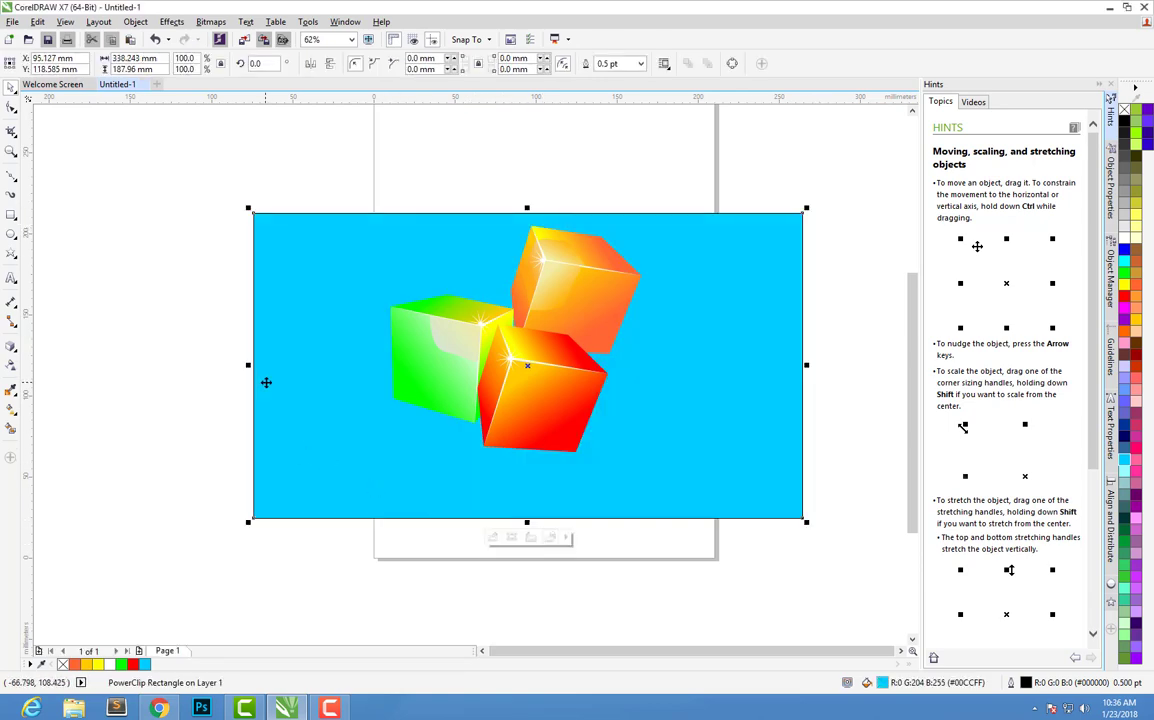
pyautogui.moveTo(330, 297); pyautogui.dragTo(331, 279)
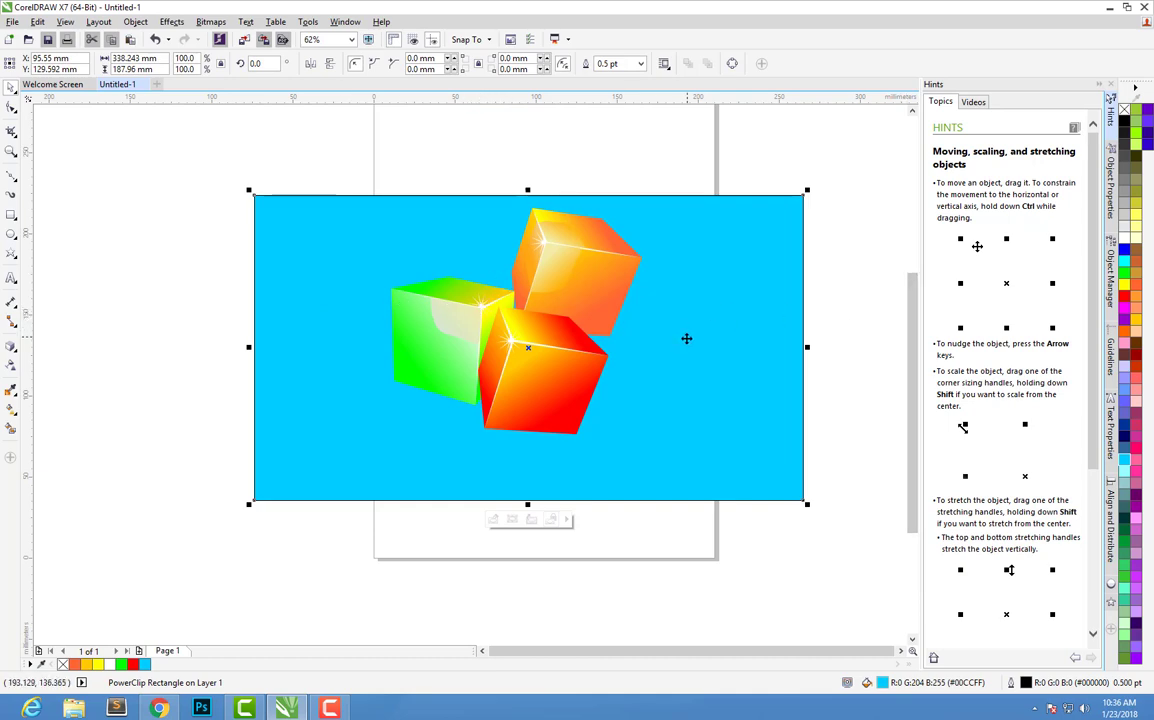
pyautogui.scroll(-1, 686, 339)
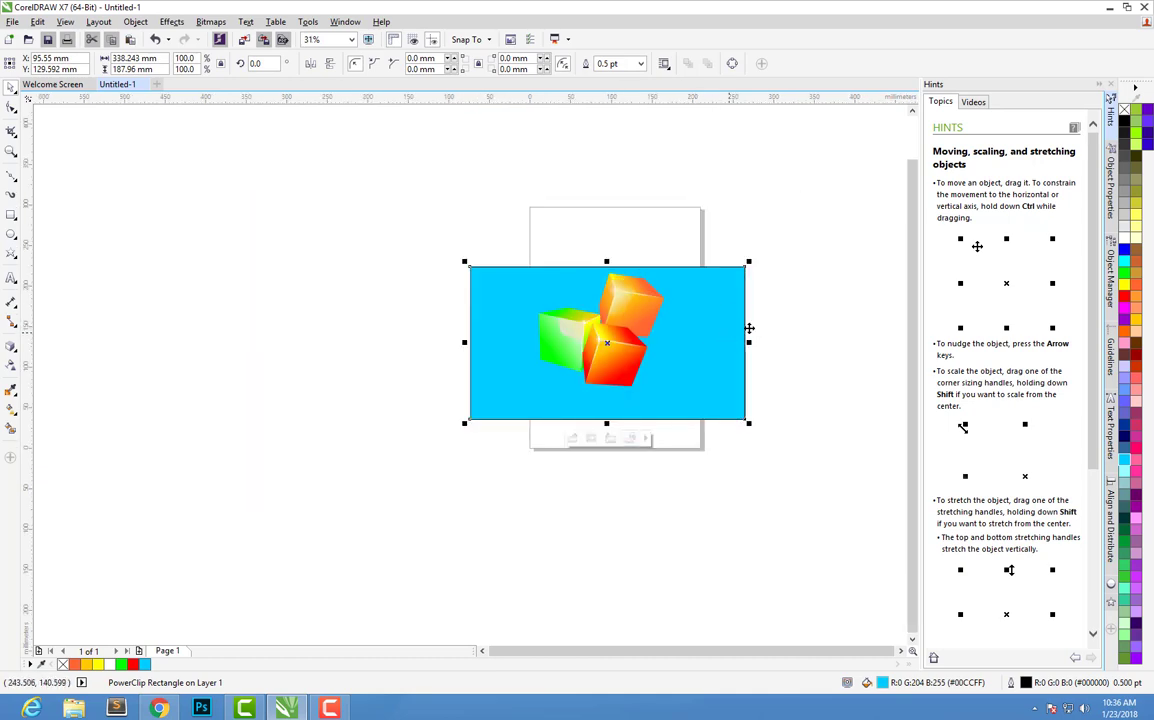
pyautogui.click(227, 168)
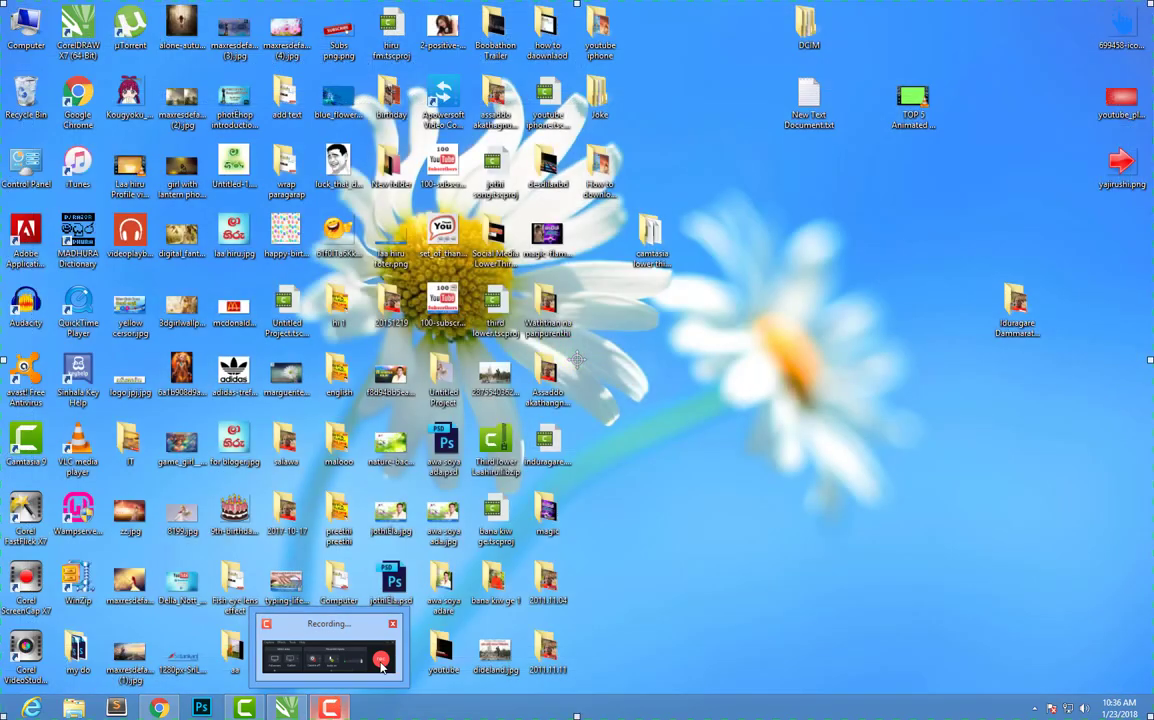
pyautogui.click(360, 672)
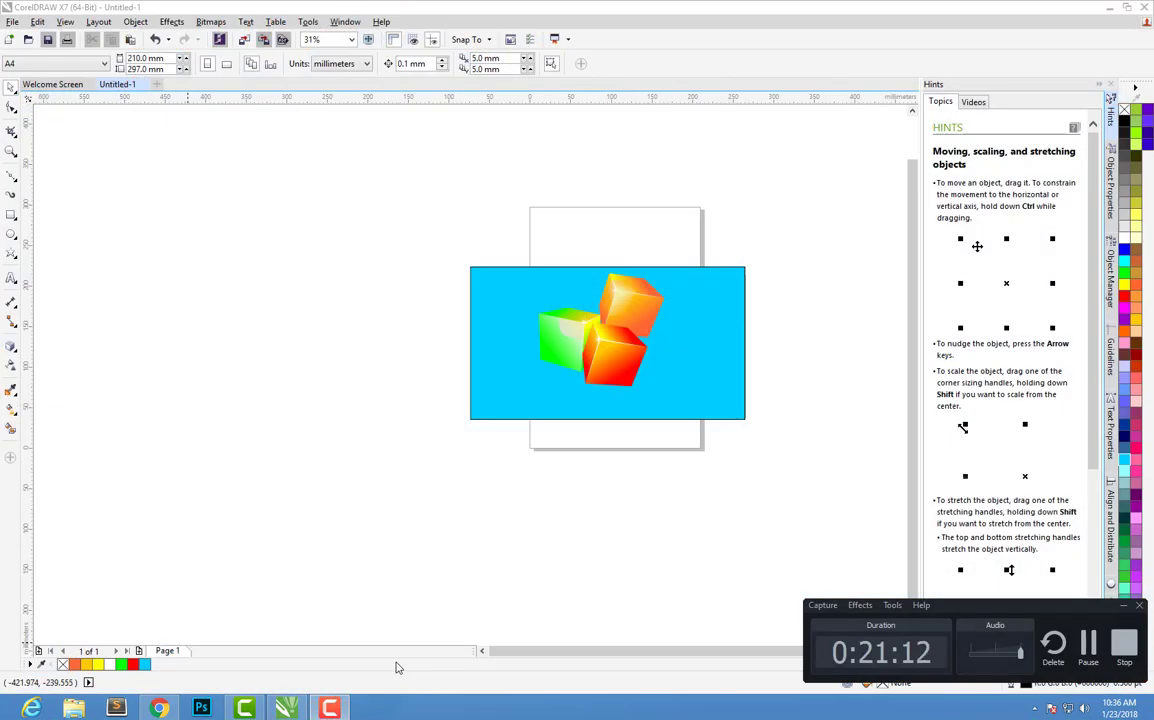